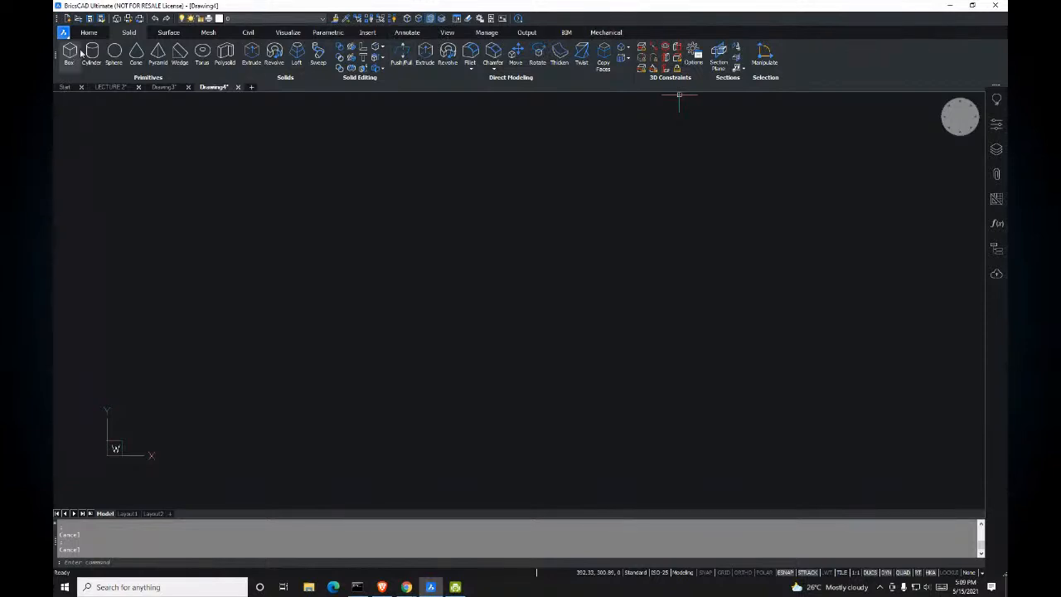
pyautogui.click(91, 33)
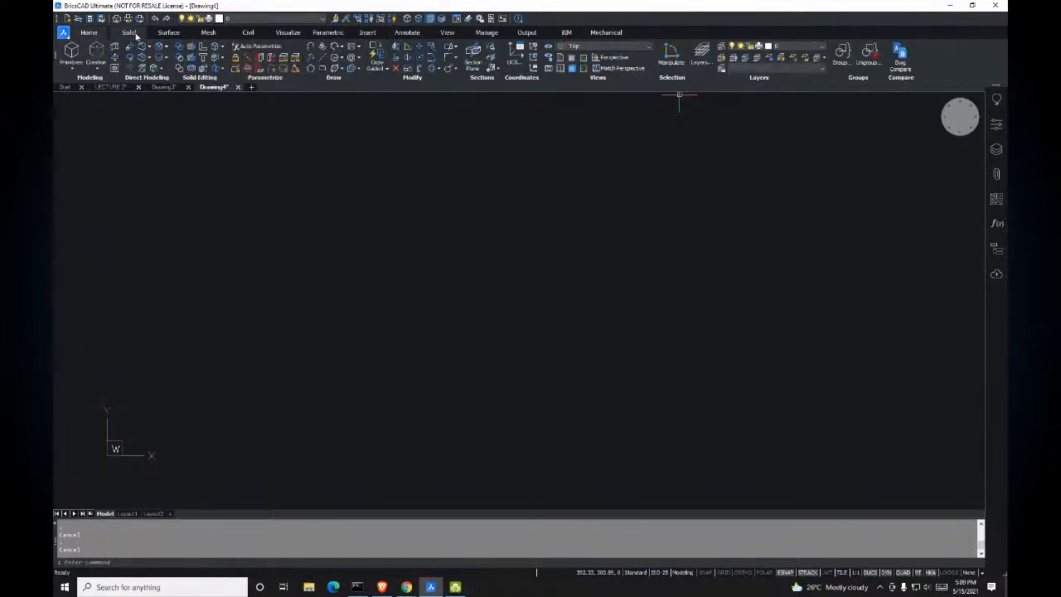
pyautogui.click(131, 33)
pyautogui.click(169, 33)
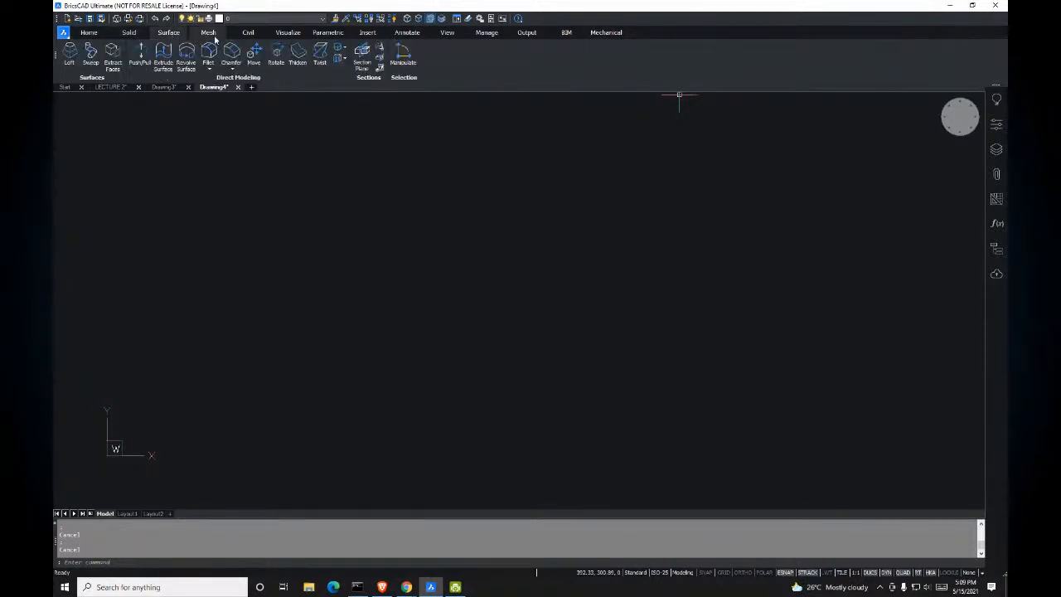
pyautogui.click(211, 34)
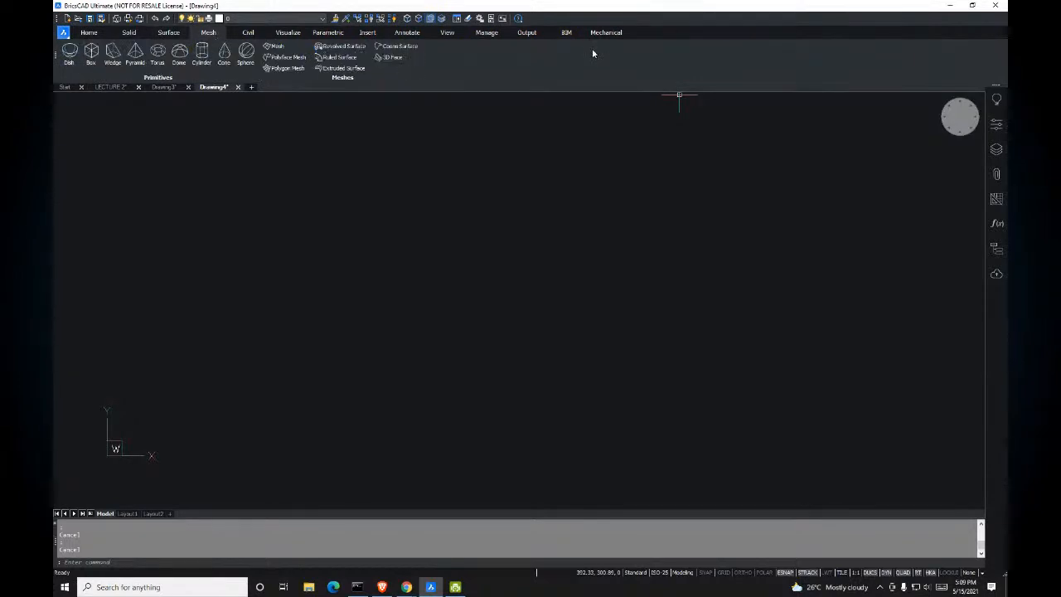
pyautogui.click(132, 34)
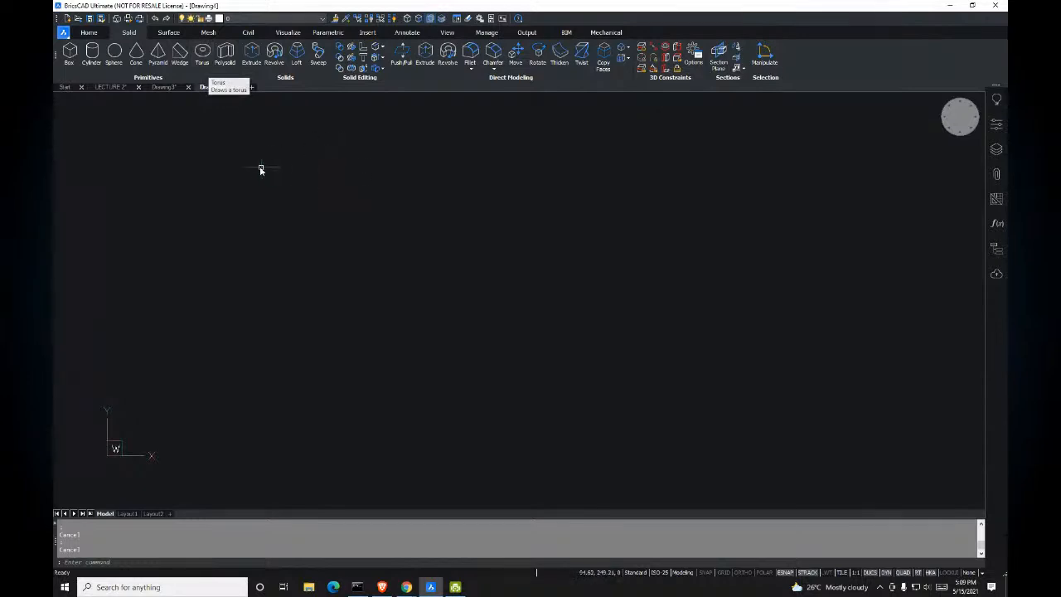
pyautogui.click(130, 37)
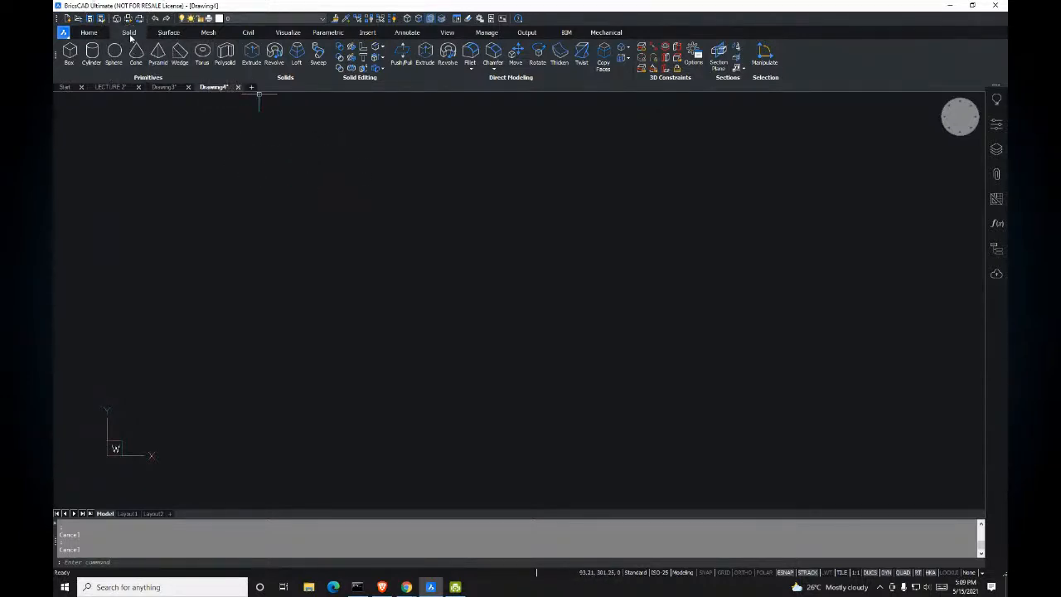
pyautogui.click(162, 81)
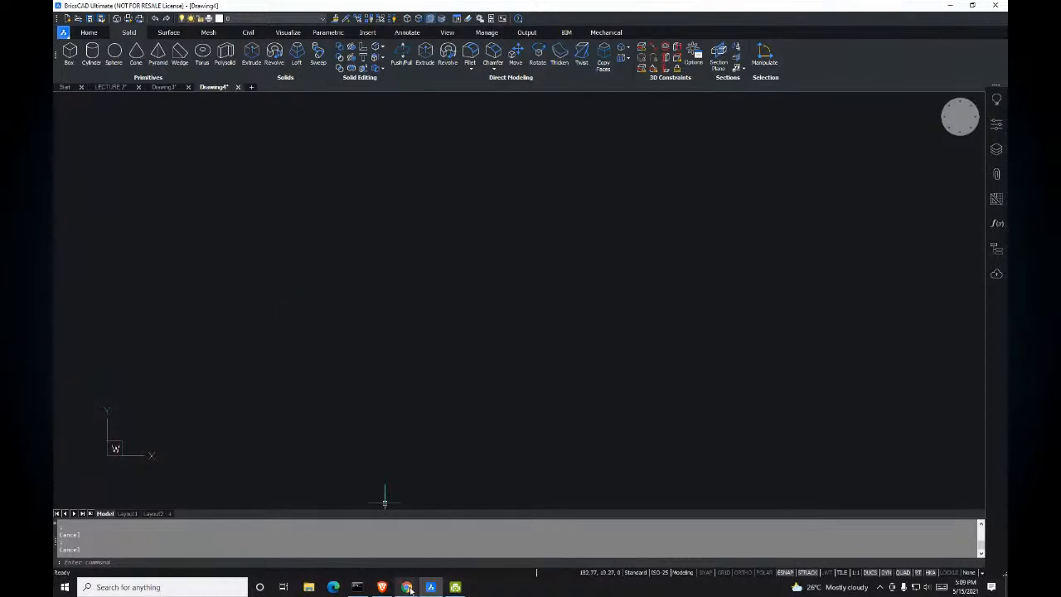
pyautogui.moveTo(412, 589)
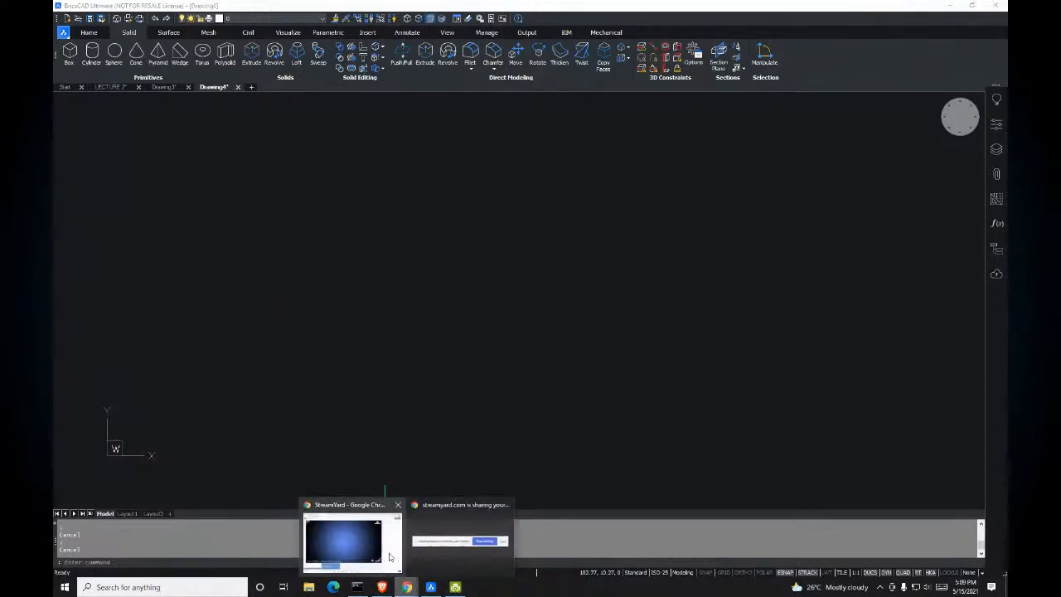
pyautogui.click(390, 555)
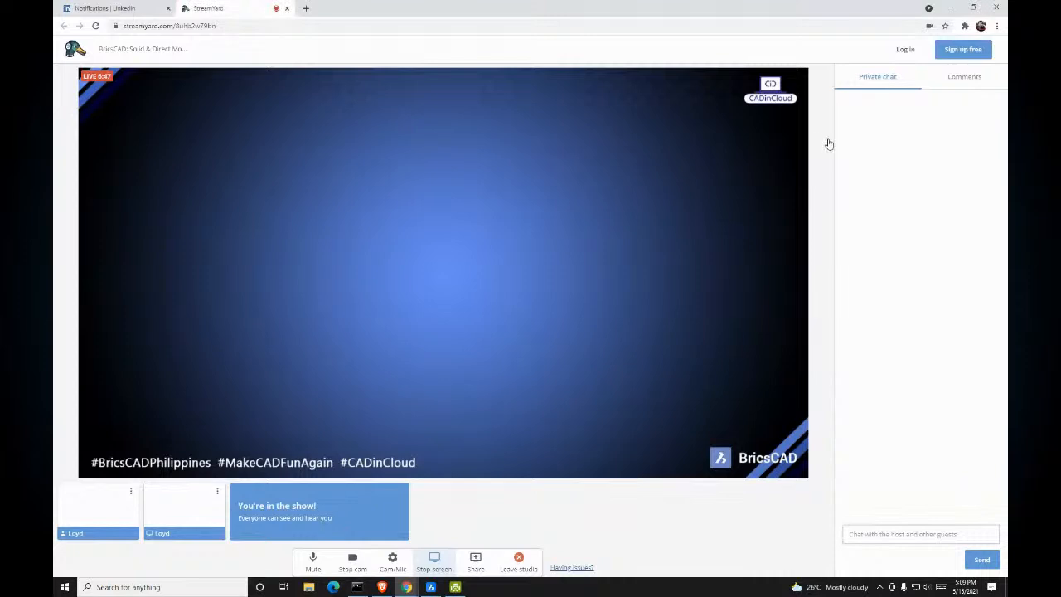
pyautogui.click(950, 7)
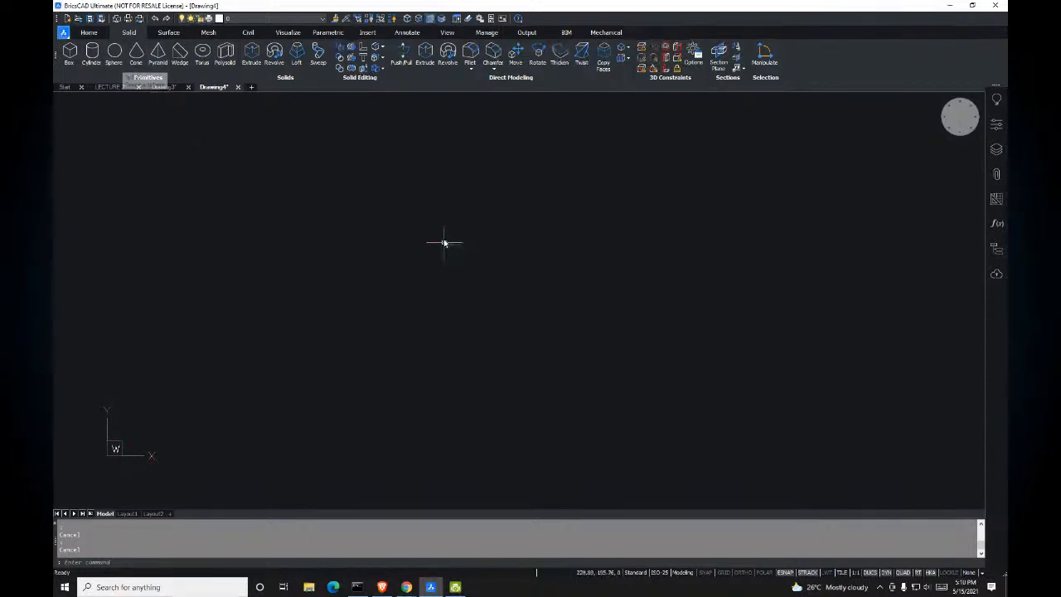
# Step: Turn on the grid display and switch the model to the southwest (SW) isometric view
pyautogui.moveTo(230, 235); pyautogui.dragTo(233, 209, button='middle')
pyautogui.moveTo(372, 345)
pyautogui.mouseDown(button='middle')
pyautogui.moveTo(332, 337)
pyautogui.moveTo(379, 351)
pyautogui.mouseUp(button='middle')
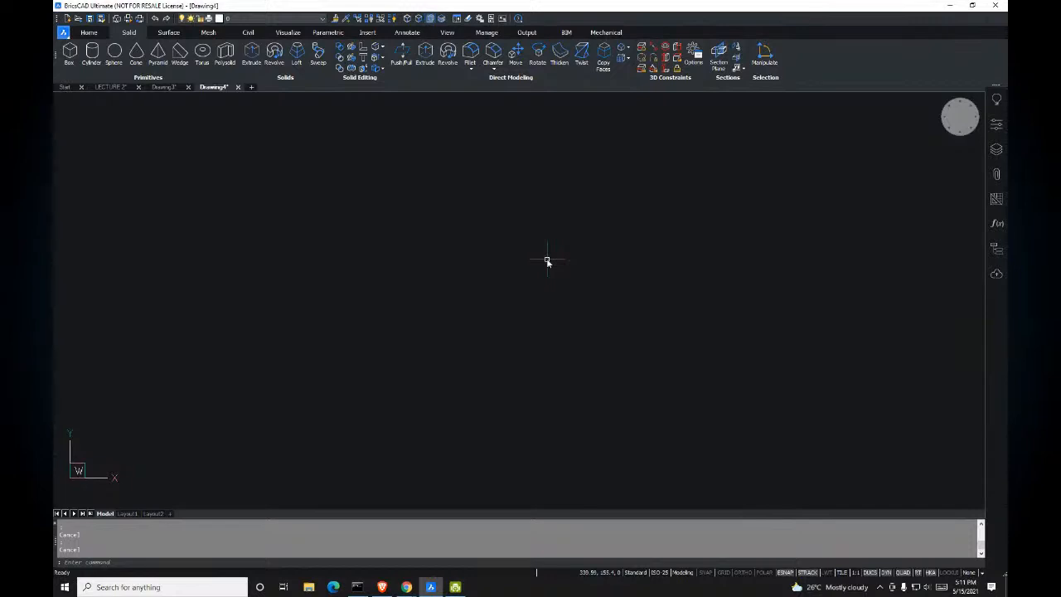
pyautogui.press('F7')
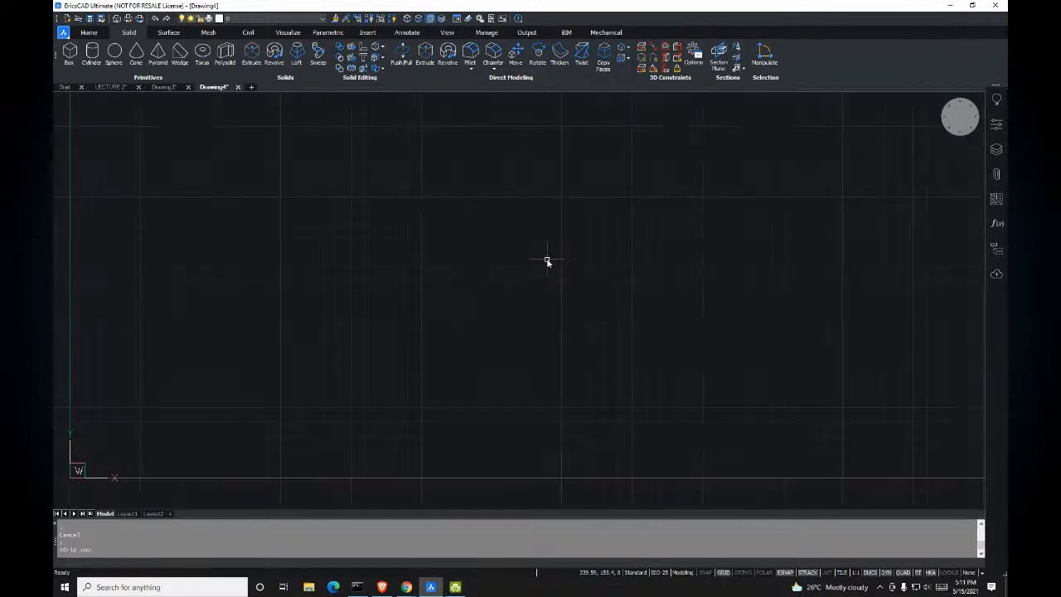
pyautogui.moveTo(502, 362); pyautogui.dragTo(610, 284, button='middle')
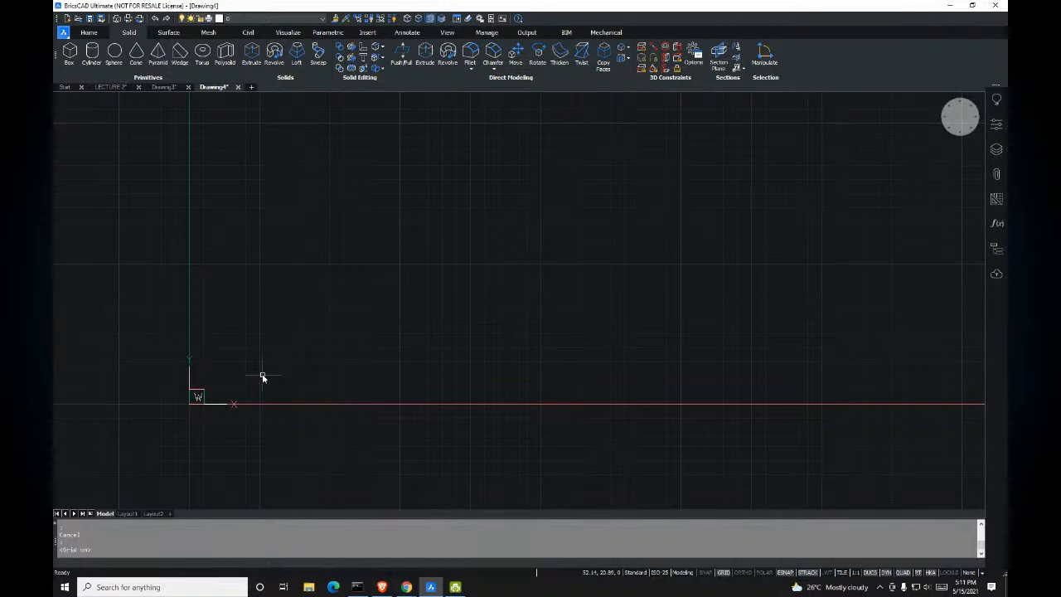
pyautogui.write('-v')
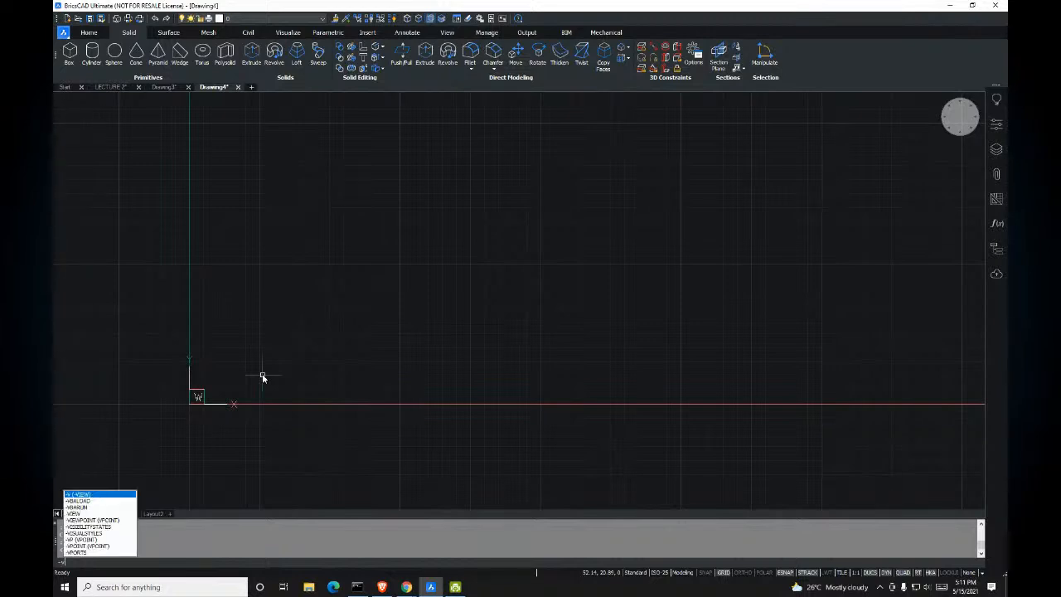
pyautogui.press('Return')
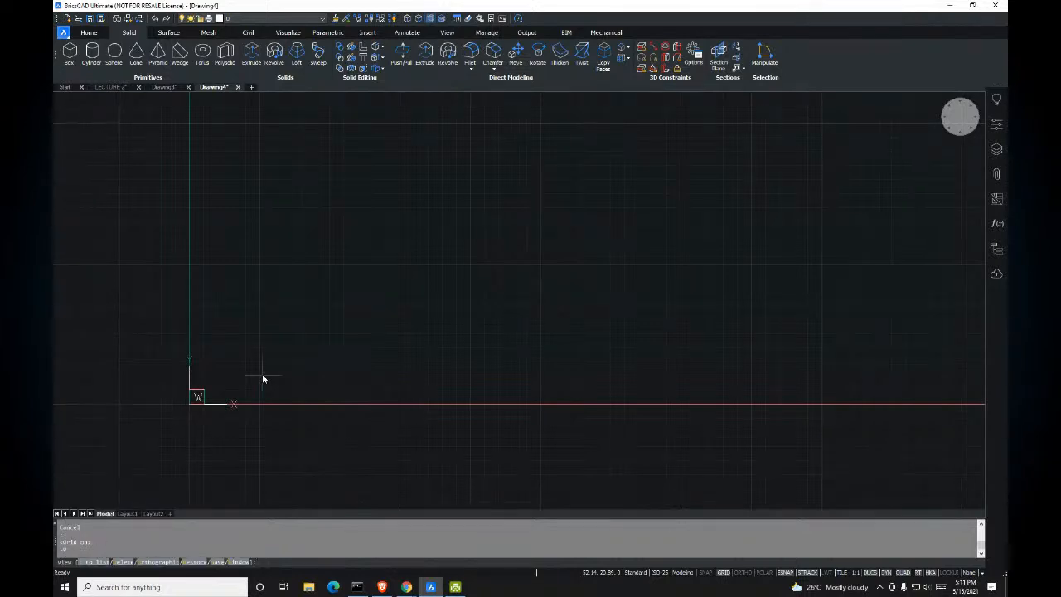
pyautogui.write('sw')
pyautogui.press('Return')
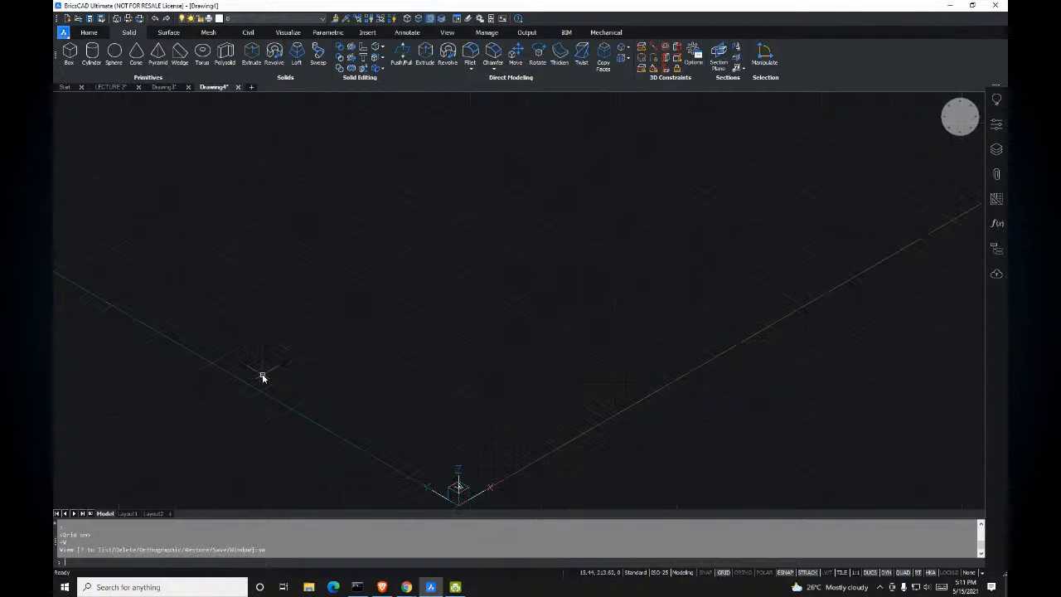
pyautogui.moveTo(445, 370); pyautogui.dragTo(424, 240, button='middle')
pyautogui.scroll(-1, 440, 301)
pyautogui.scroll(3, 443, 334)
pyautogui.scroll(-1, 454, 314)
pyautogui.scroll(1, 456, 304)
pyautogui.scroll(-1, 413, 305)
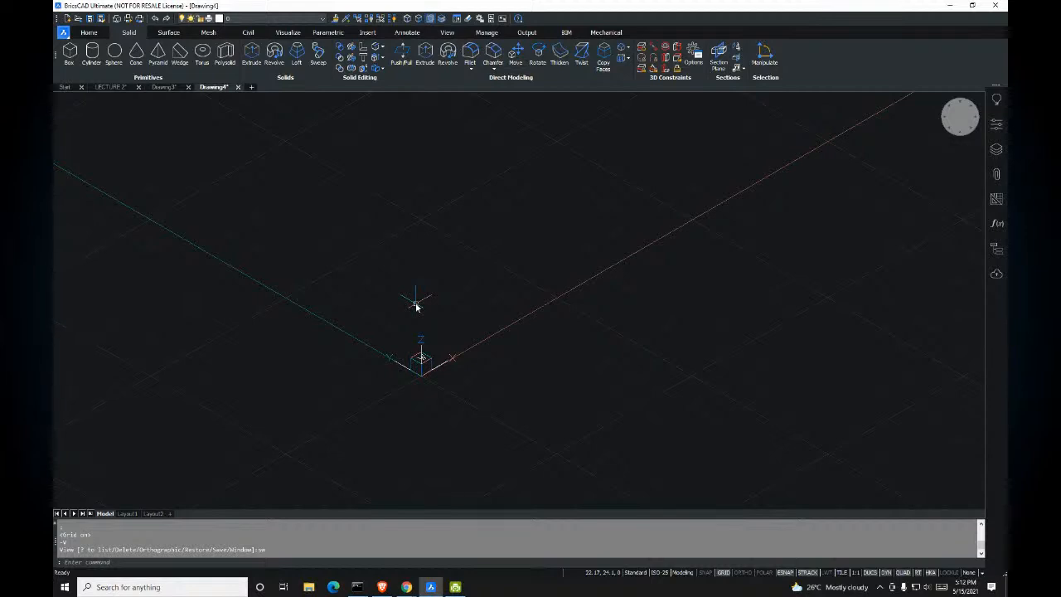
pyautogui.moveTo(482, 274); pyautogui.dragTo(499, 292, button='middle')
pyautogui.moveTo(552, 317); pyautogui.dragTo(538, 344, button='middle')
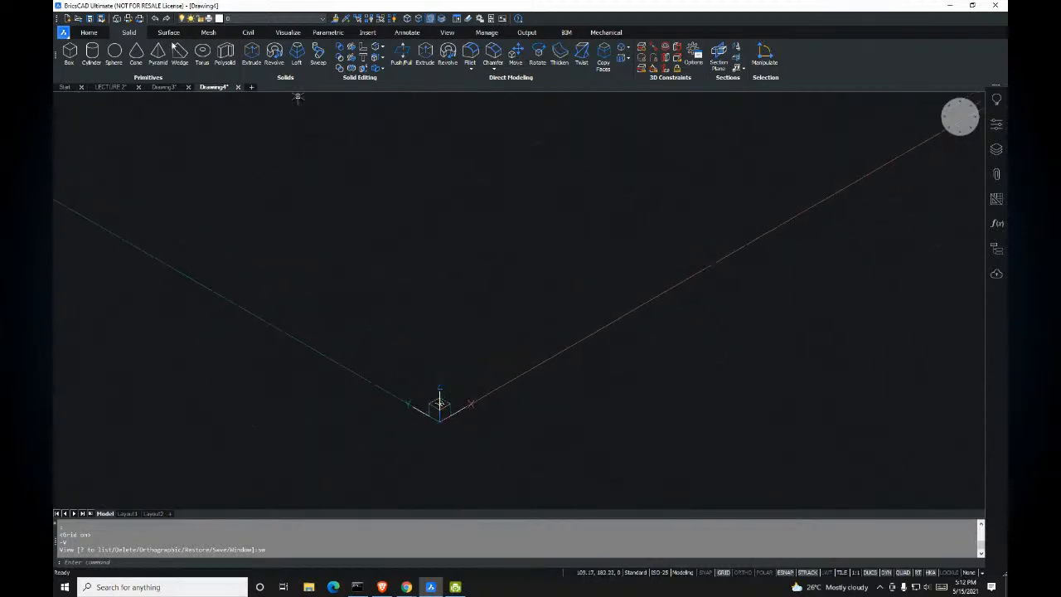
pyautogui.click(70, 55)
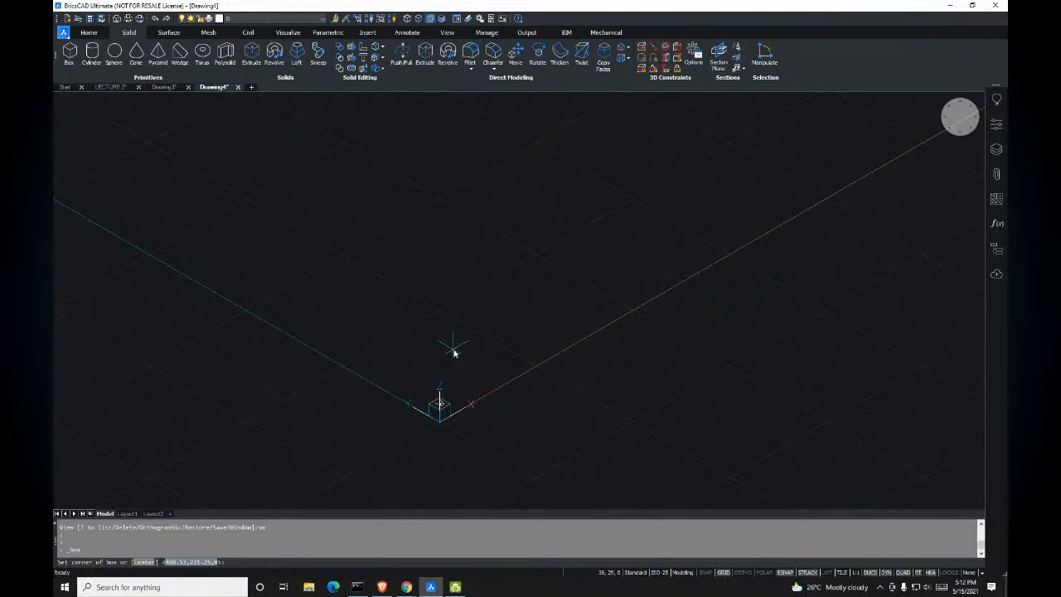
pyautogui.write('0,0')
pyautogui.press('Return')
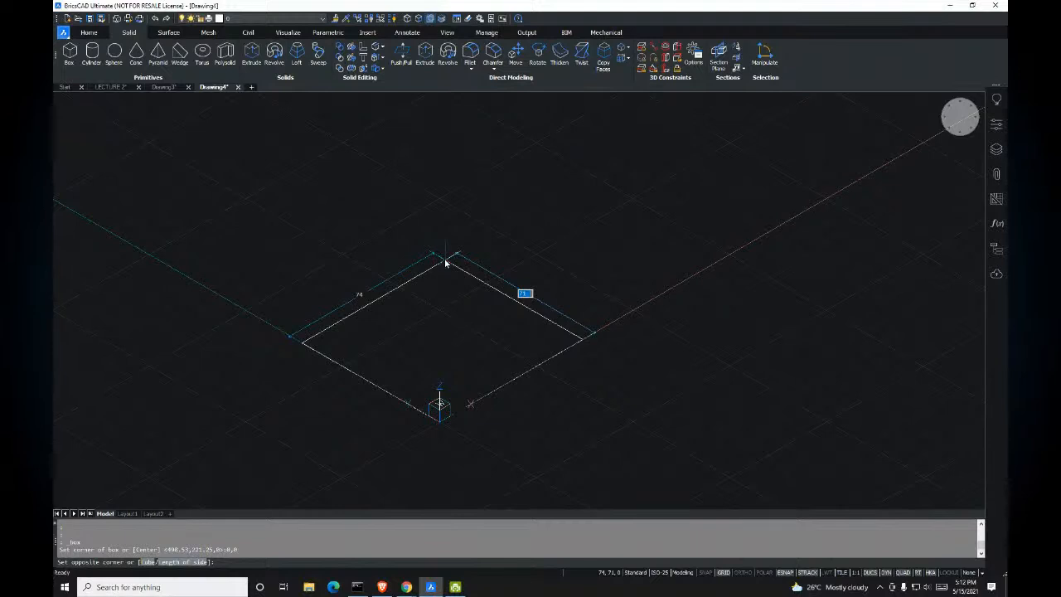
pyautogui.write('1')
pyautogui.write('@1000,100')
pyautogui.write('0')
pyautogui.press('Return')
# Step: Set the box height to 1000 to complete the cube
pyautogui.scroll(-6, 447, 265)
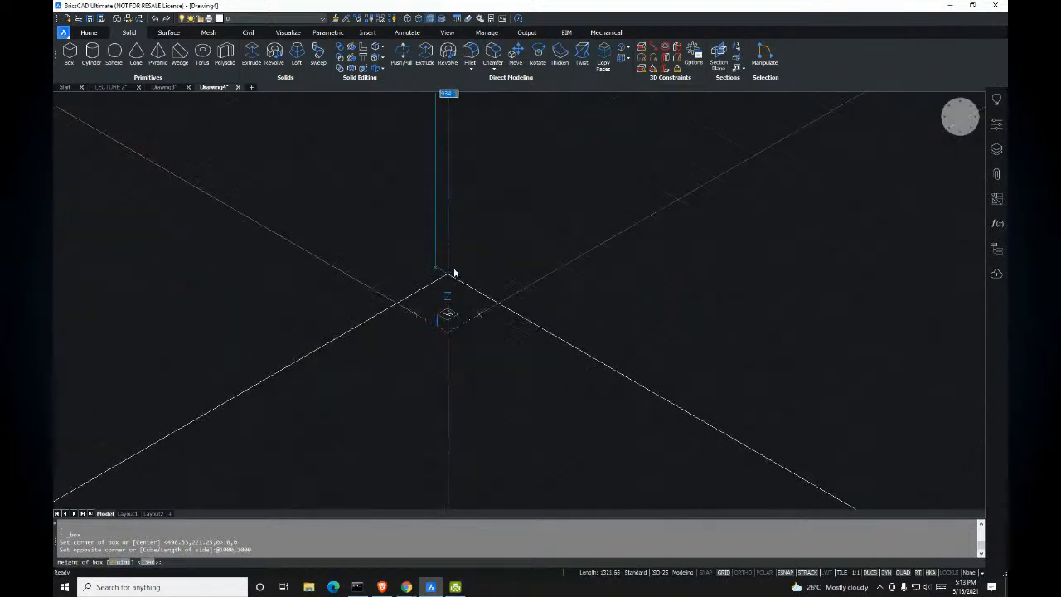
pyautogui.scroll(1, 461, 236)
pyautogui.scroll(3, 462, 235)
pyautogui.moveTo(462, 140); pyautogui.dragTo(494, 230, button='middle')
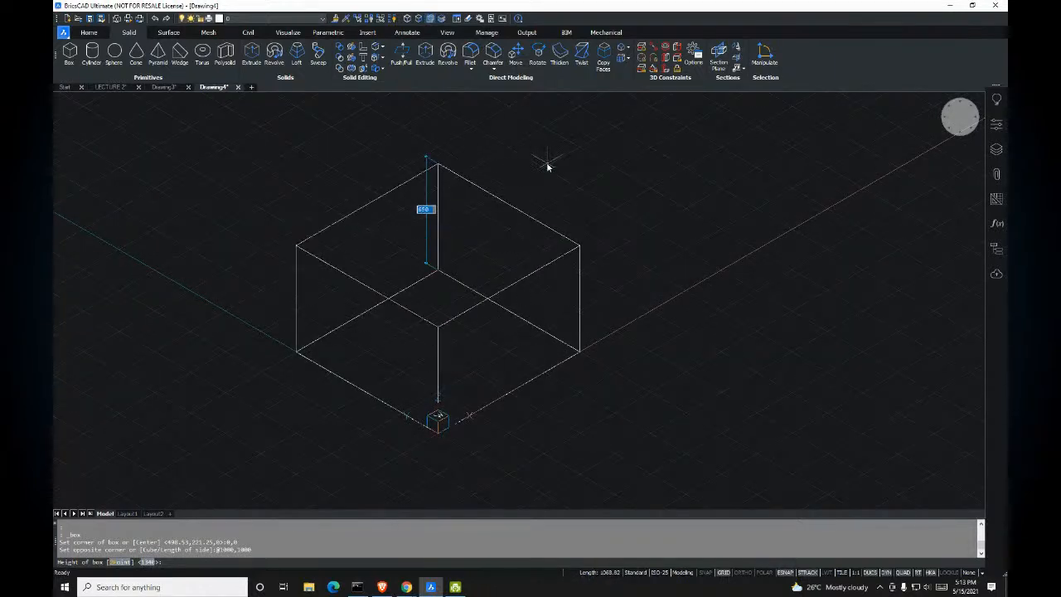
pyautogui.write('1000')
pyautogui.press('Return')
# Step: Examine the wireframe cube from several angles by orbiting around it
pyautogui.moveTo(512, 178); pyautogui.dragTo(547, 223, button='middle')
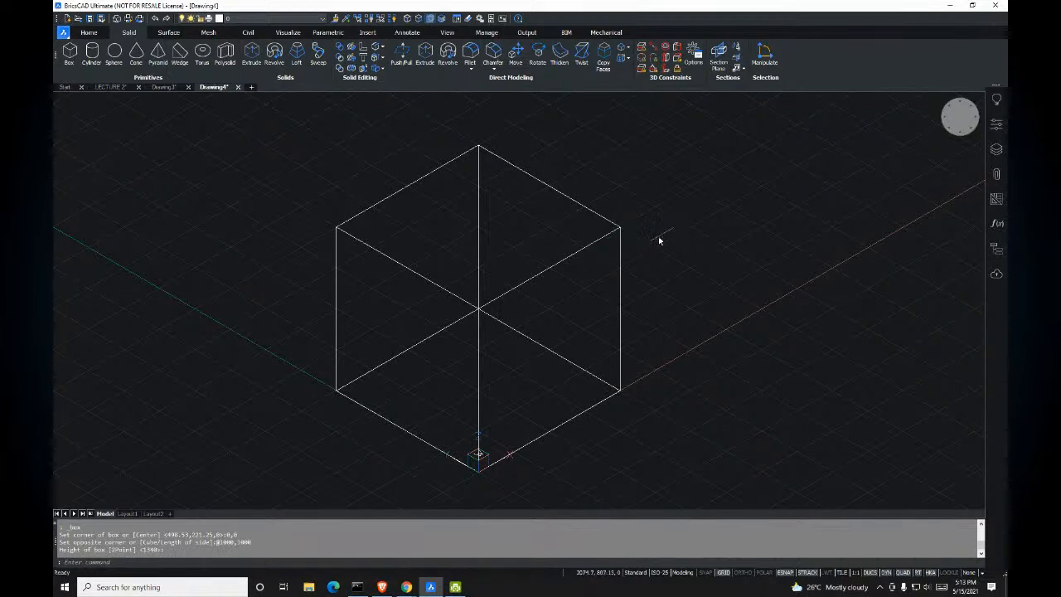
pyautogui.keyDown('shift'); pyautogui.moveTo(668, 241); pyautogui.dragTo(409, 218, button='middle'); pyautogui.keyUp('shift')
pyautogui.keyDown('shift'); pyautogui.moveTo(529, 209); pyautogui.dragTo(440, 241, button='middle'); pyautogui.keyUp('shift')
pyautogui.keyDown('shift'); pyautogui.moveTo(502, 233); pyautogui.dragTo(479, 274, button='middle'); pyautogui.keyUp('shift')
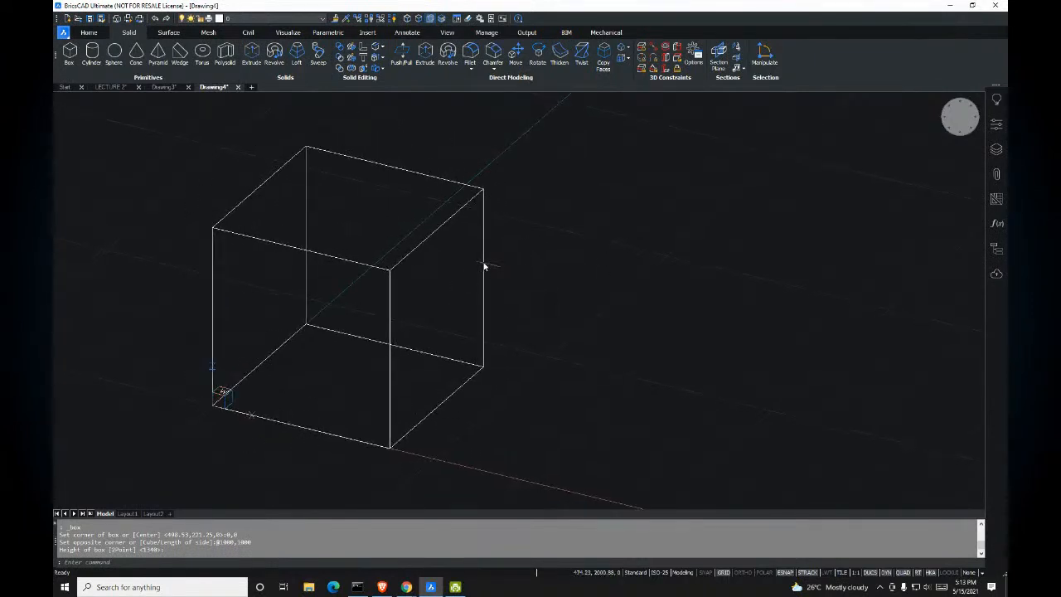
pyautogui.moveTo(496, 270)
pyautogui.keyDown('shift'); pyautogui.mouseDown(button='middle')
pyautogui.moveTo(431, 246)
pyautogui.moveTo(509, 270)
pyautogui.moveTo(455, 284)
pyautogui.moveTo(517, 280)
pyautogui.moveTo(481, 274)
pyautogui.mouseUp(button='middle'); pyautogui.keyUp('shift')
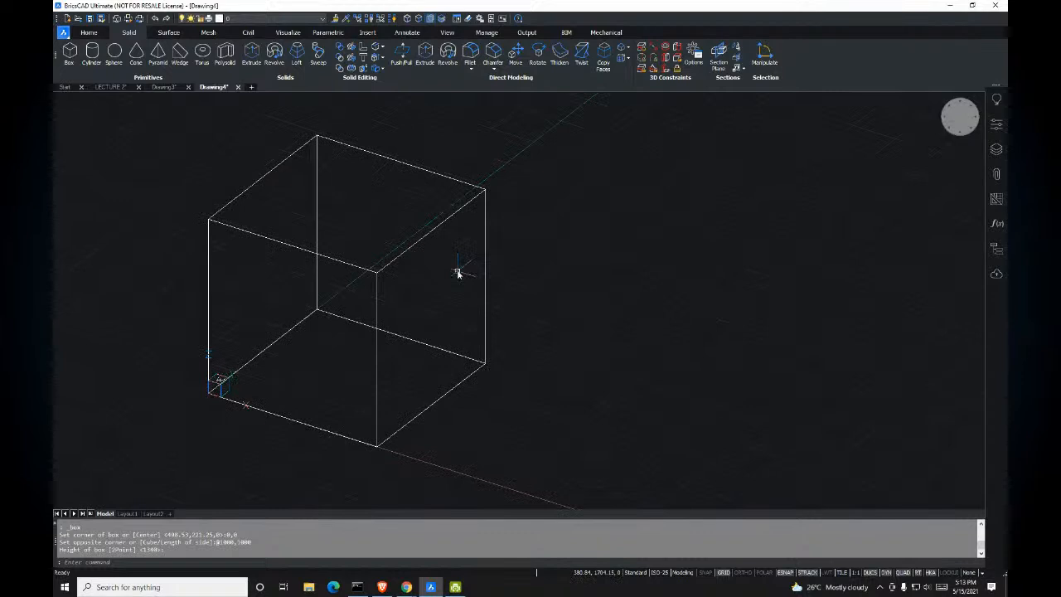
pyautogui.moveTo(448, 268); pyautogui.dragTo(484, 269, button='middle')
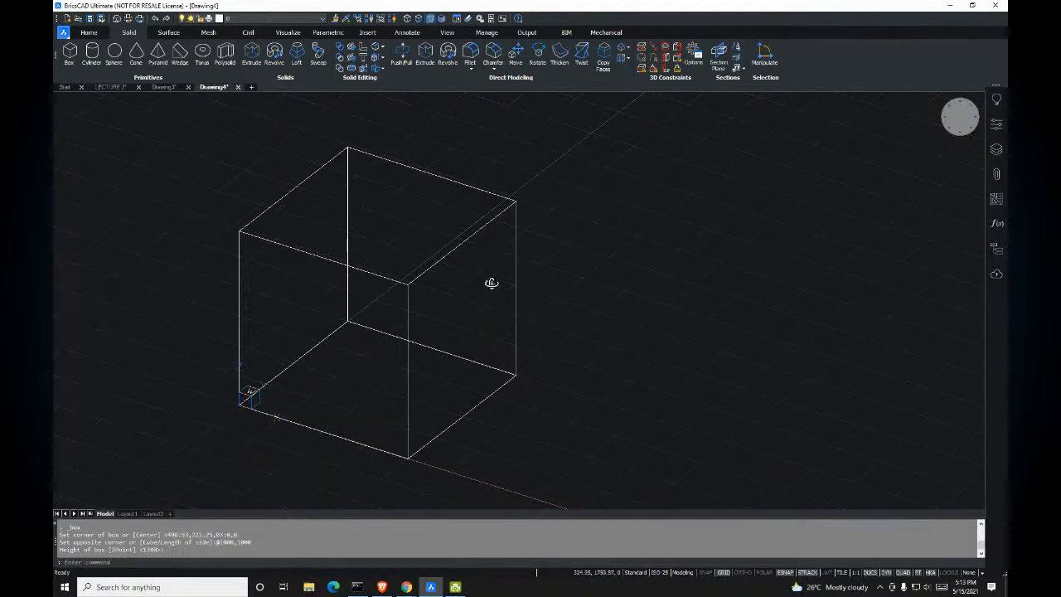
pyautogui.moveTo(490, 282)
pyautogui.keyDown('shift'); pyautogui.mouseDown(button='middle')
pyautogui.moveTo(395, 263)
pyautogui.moveTo(530, 265)
pyautogui.moveTo(491, 271)
pyautogui.moveTo(518, 283)
pyautogui.moveTo(494, 279)
pyautogui.mouseUp(button='middle'); pyautogui.keyUp('shift')
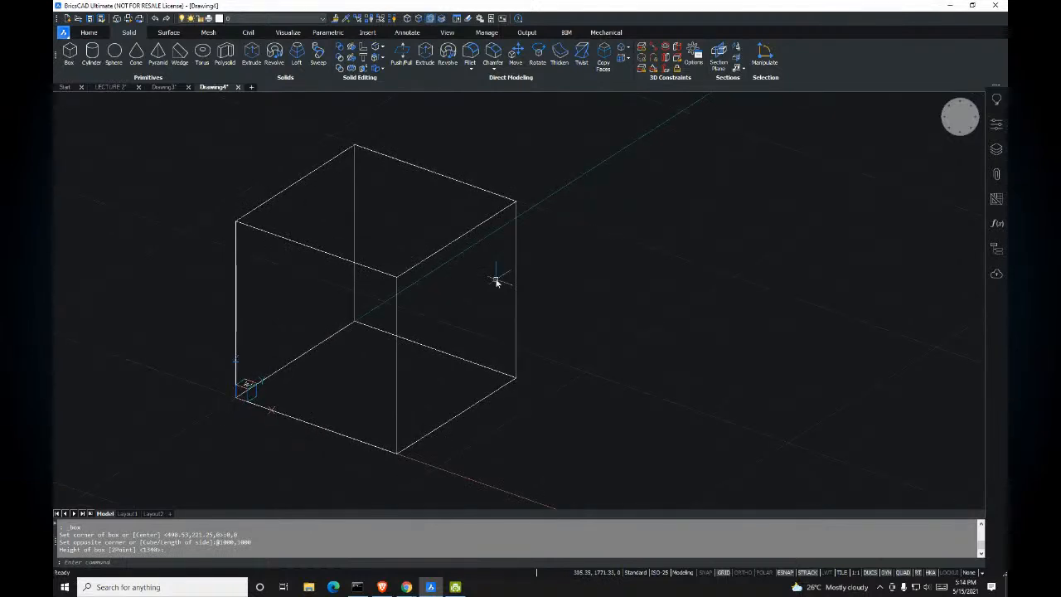
pyautogui.moveTo(447, 268)
pyautogui.keyDown('shift'); pyautogui.mouseDown(button='middle')
pyautogui.moveTo(431, 268)
pyautogui.moveTo(445, 272)
pyautogui.mouseUp(button='middle'); pyautogui.keyUp('shift')
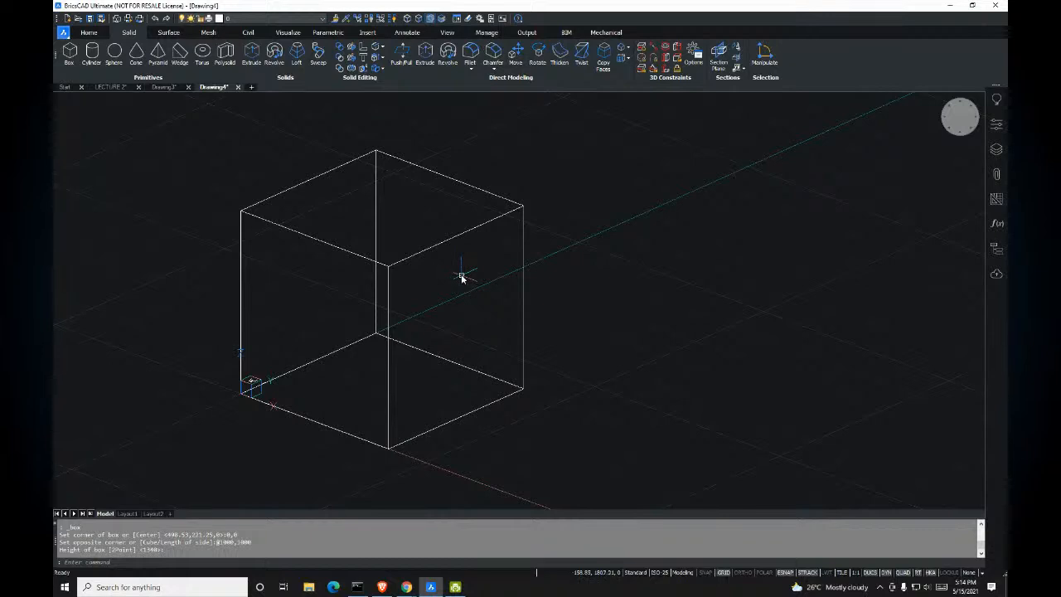
pyautogui.keyDown('shift'); pyautogui.moveTo(448, 273); pyautogui.dragTo(476, 280, button='middle'); pyautogui.keyUp('shift')
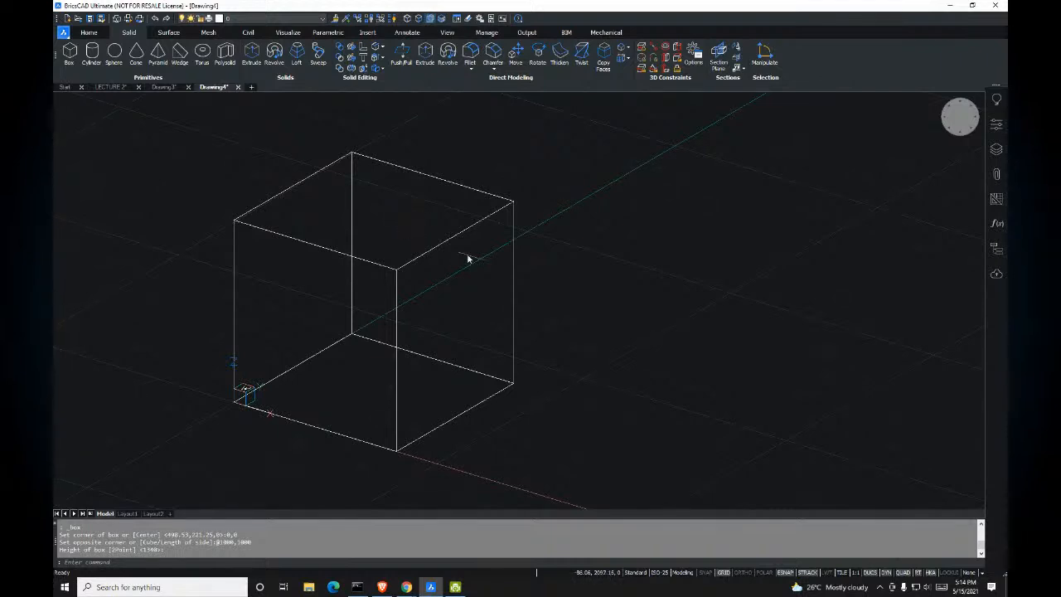
# Step: Change the view's visual style to Modeling in the drawing properties
pyautogui.click(997, 126)
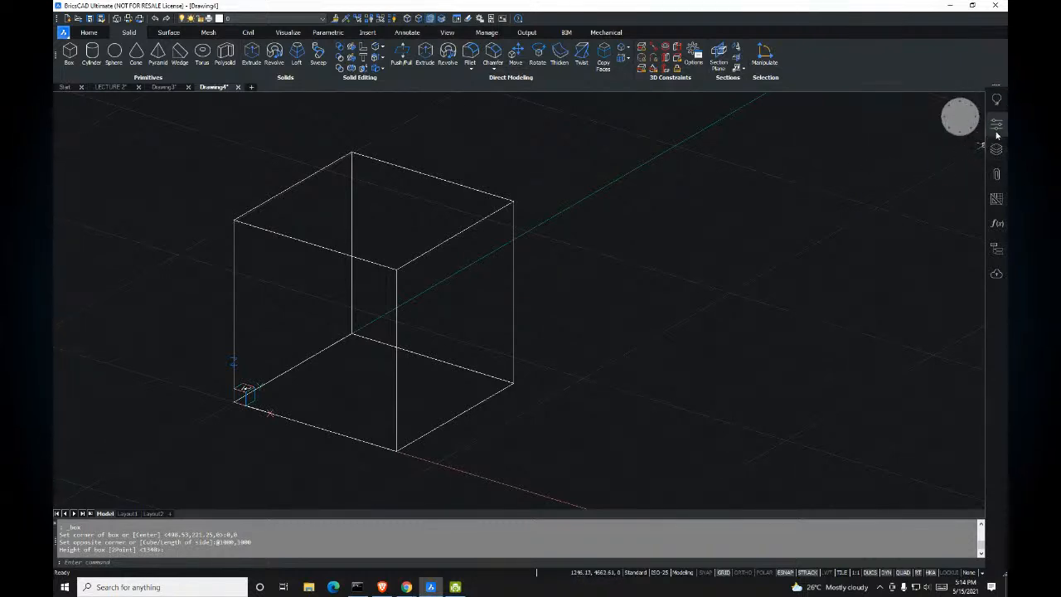
pyautogui.click(997, 134)
pyautogui.click(997, 130)
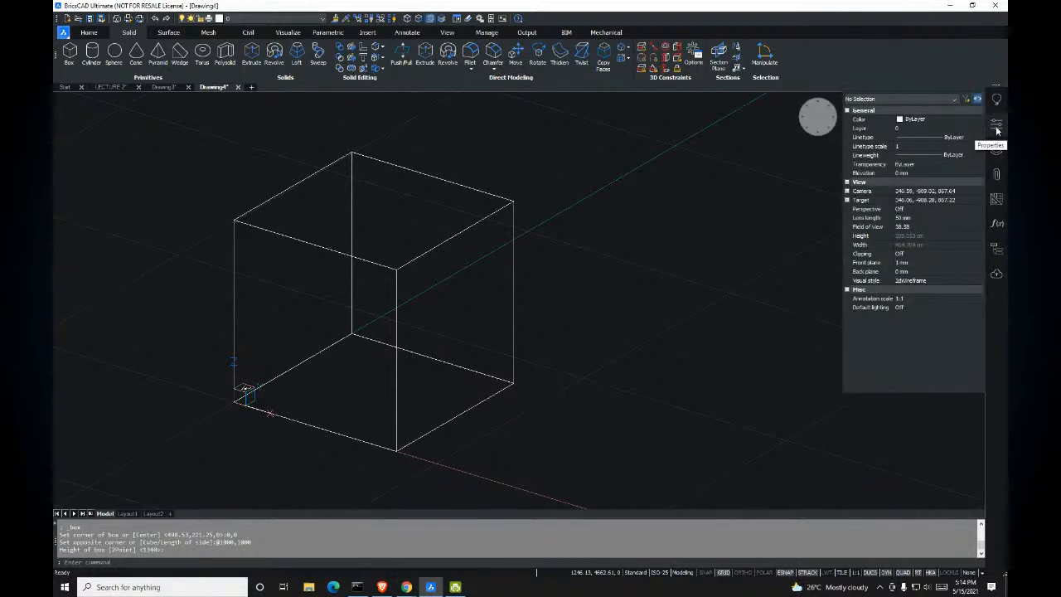
pyautogui.click(923, 282)
pyautogui.click(981, 283)
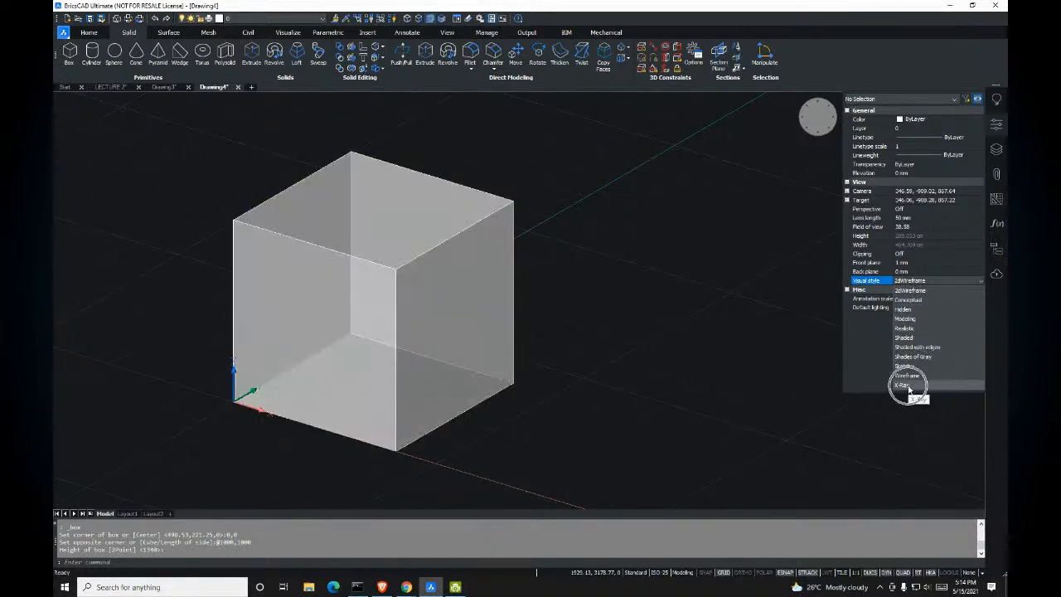
pyautogui.click(909, 319)
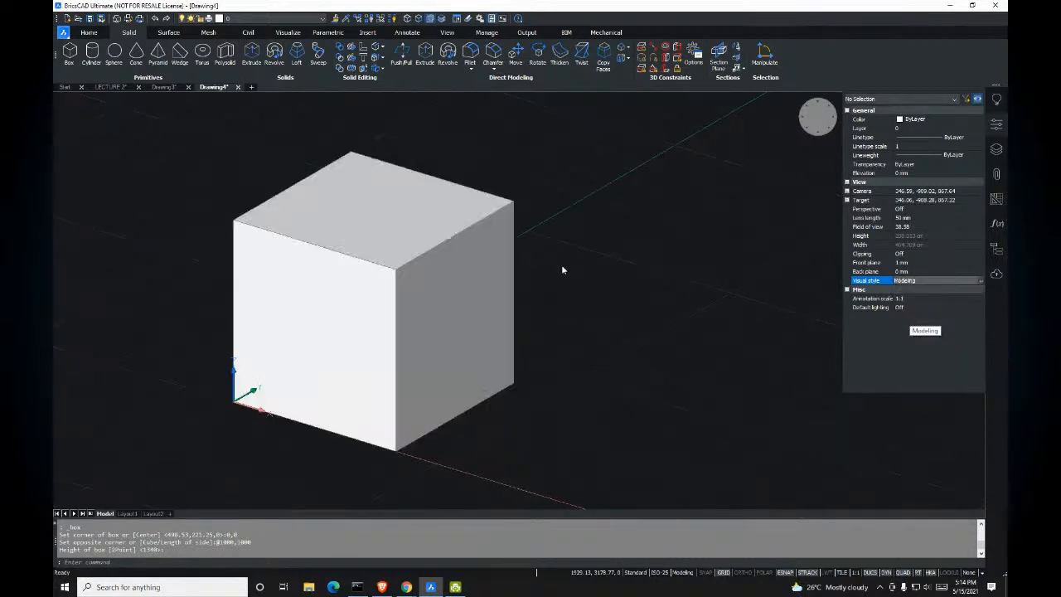
pyautogui.click(996, 124)
# Step: Inspect the shaded cube's faces and edges from different sides and zoom distances
pyautogui.keyDown('shift'); pyautogui.moveTo(563, 262); pyautogui.dragTo(517, 303, button='middle'); pyautogui.keyUp('shift')
pyautogui.moveTo(524, 289)
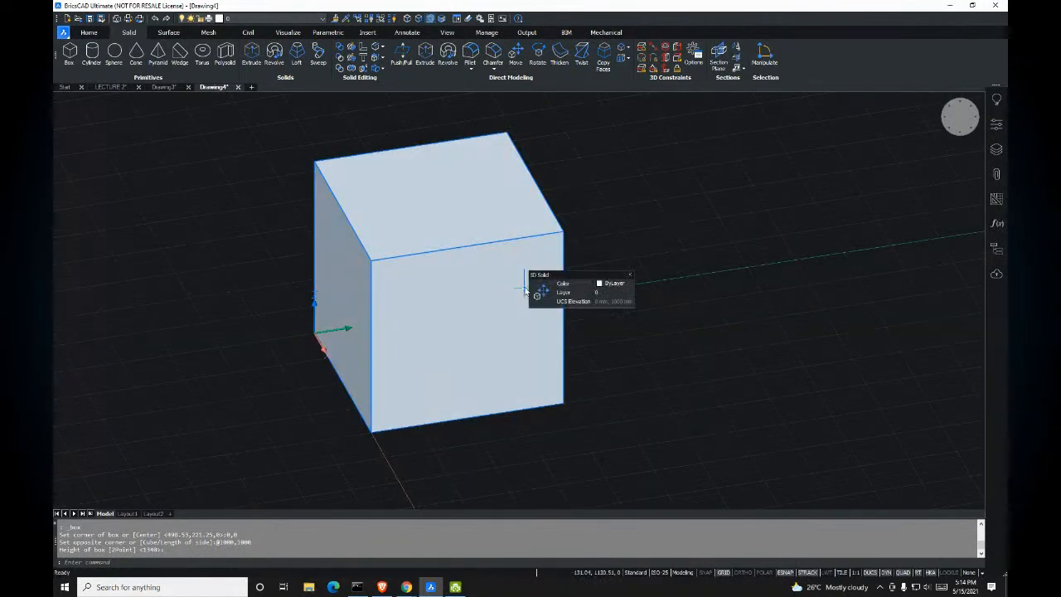
pyautogui.keyDown('shift'); pyautogui.moveTo(367, 276); pyautogui.dragTo(432, 252, button='middle'); pyautogui.keyUp('shift')
pyautogui.scroll(5, 346, 253)
pyautogui.scroll(-4, 484, 267)
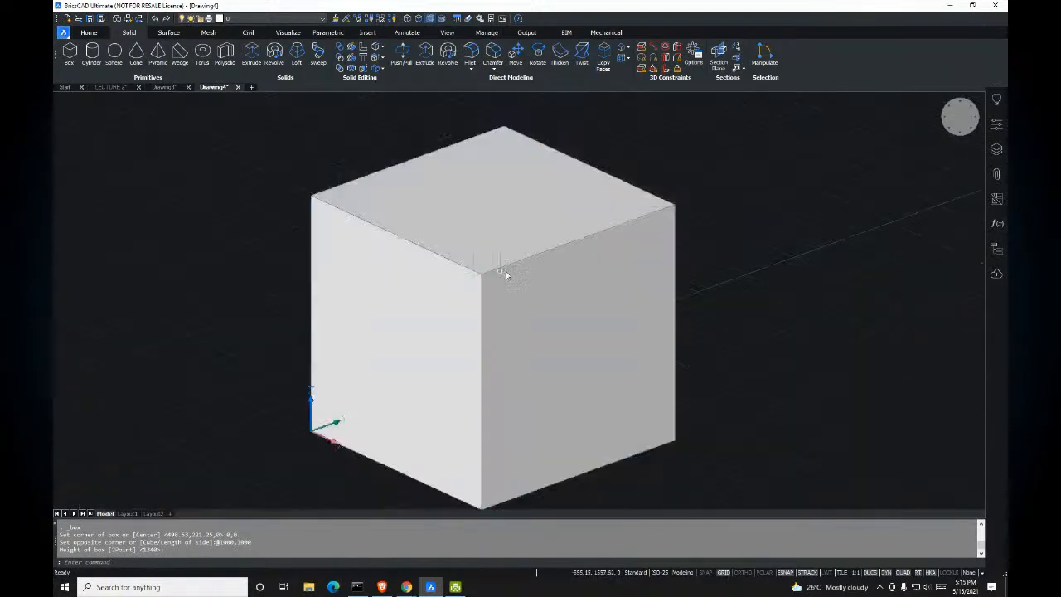
pyautogui.keyDown('shift'); pyautogui.moveTo(595, 272); pyautogui.dragTo(415, 267, button='middle'); pyautogui.keyUp('shift')
pyautogui.scroll(-4, 356, 282)
pyautogui.moveTo(351, 286); pyautogui.dragTo(377, 278, button='middle')
pyautogui.scroll(4, 377, 278)
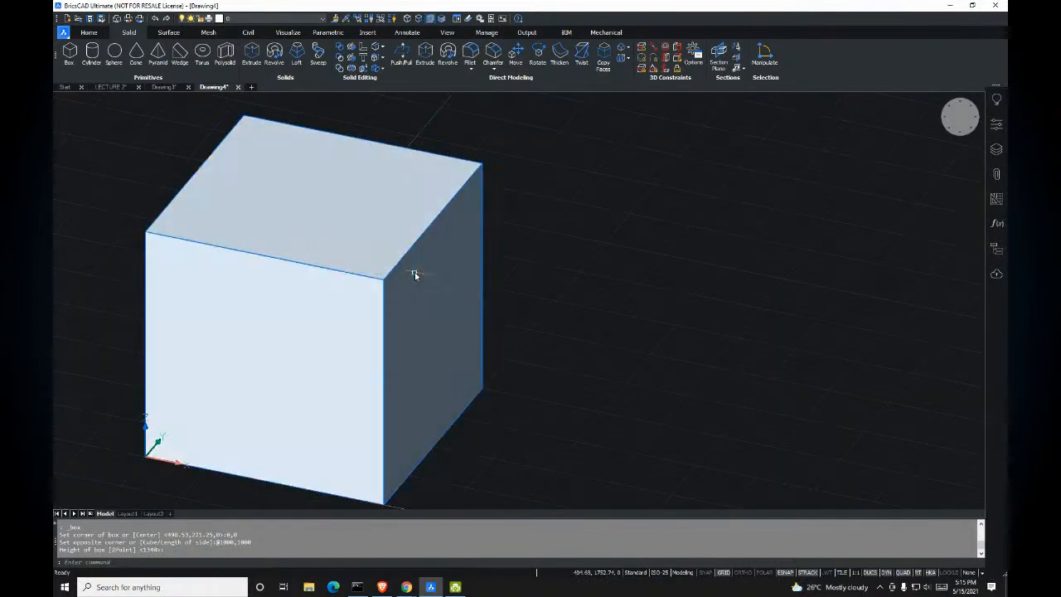
# Step: Draw a cylinder to one side of the cube, with a radius of about 430 and a height of about 1000
pyautogui.scroll(-3, 387, 287)
pyautogui.keyDown('shift'); pyautogui.moveTo(379, 301); pyautogui.dragTo(401, 275, button='middle'); pyautogui.keyUp('shift')
pyautogui.scroll(3, 390, 270)
pyautogui.keyDown('shift'); pyautogui.moveTo(422, 315); pyautogui.dragTo(407, 359, button='middle'); pyautogui.keyUp('shift')
pyautogui.keyDown('shift'); pyautogui.moveTo(358, 391); pyautogui.dragTo(368, 319, button='middle'); pyautogui.keyUp('shift')
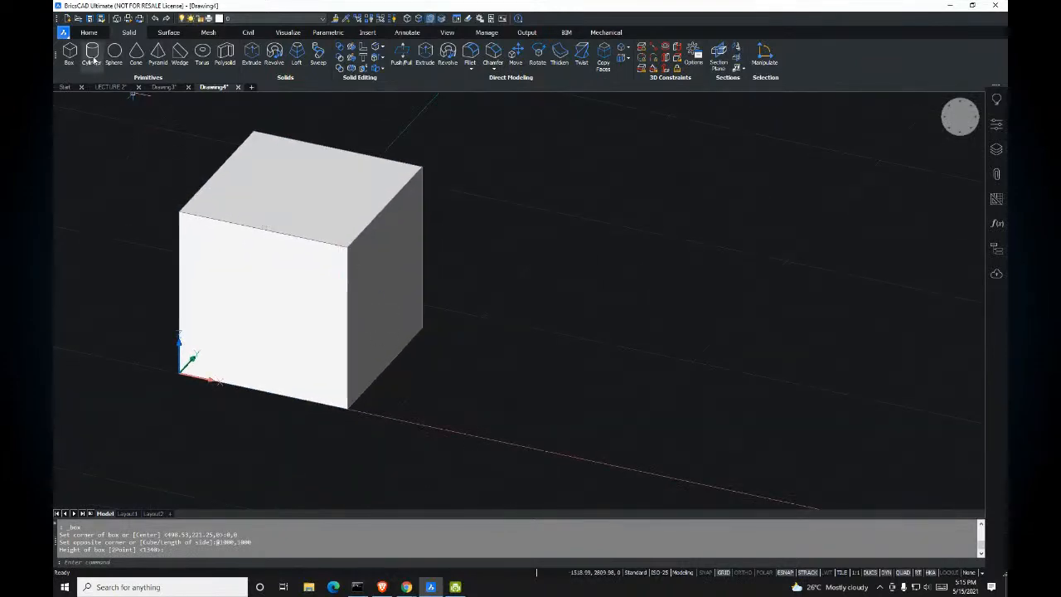
pyautogui.click(92, 57)
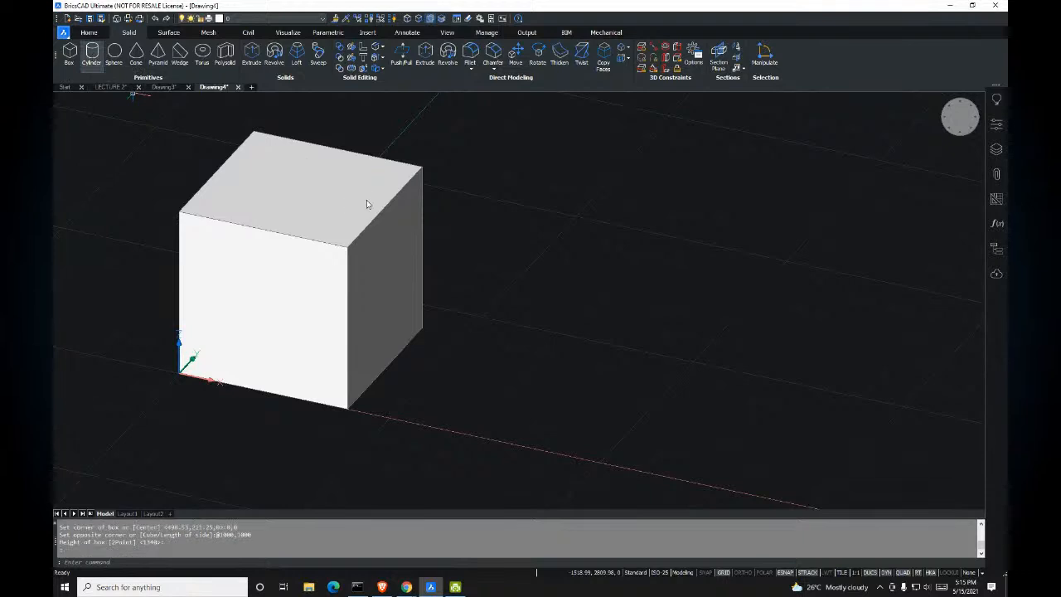
pyautogui.scroll(-3, 398, 237)
pyautogui.click(499, 308)
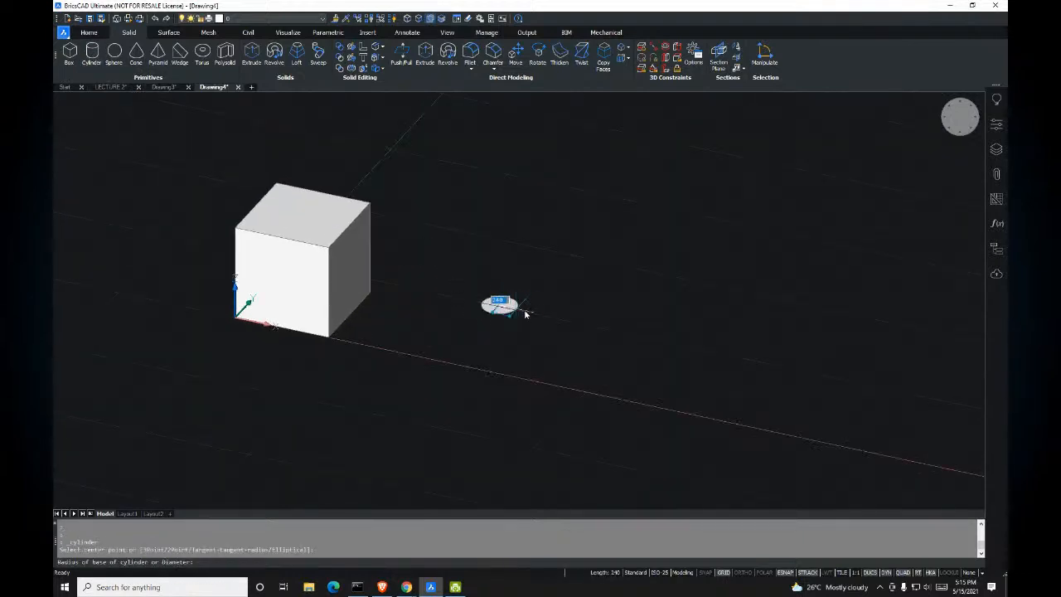
pyautogui.scroll(2, 543, 311)
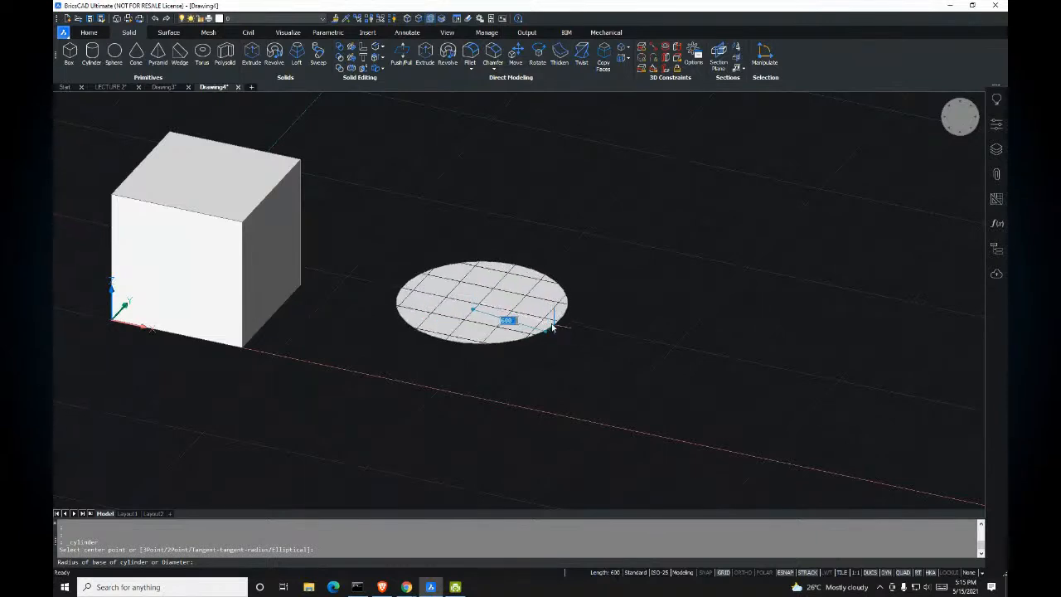
pyautogui.click(542, 314)
pyautogui.moveTo(537, 215); pyautogui.dragTo(541, 277, button='middle')
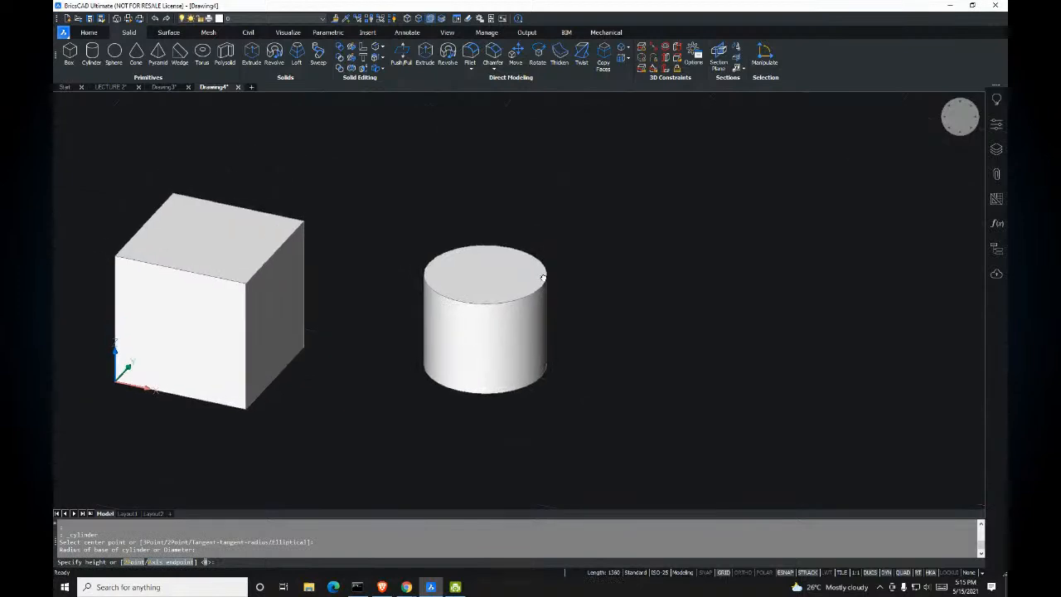
pyautogui.click(562, 210)
pyautogui.keyDown('shift'); pyautogui.moveTo(606, 218); pyautogui.dragTo(538, 251, button='middle'); pyautogui.keyUp('shift')
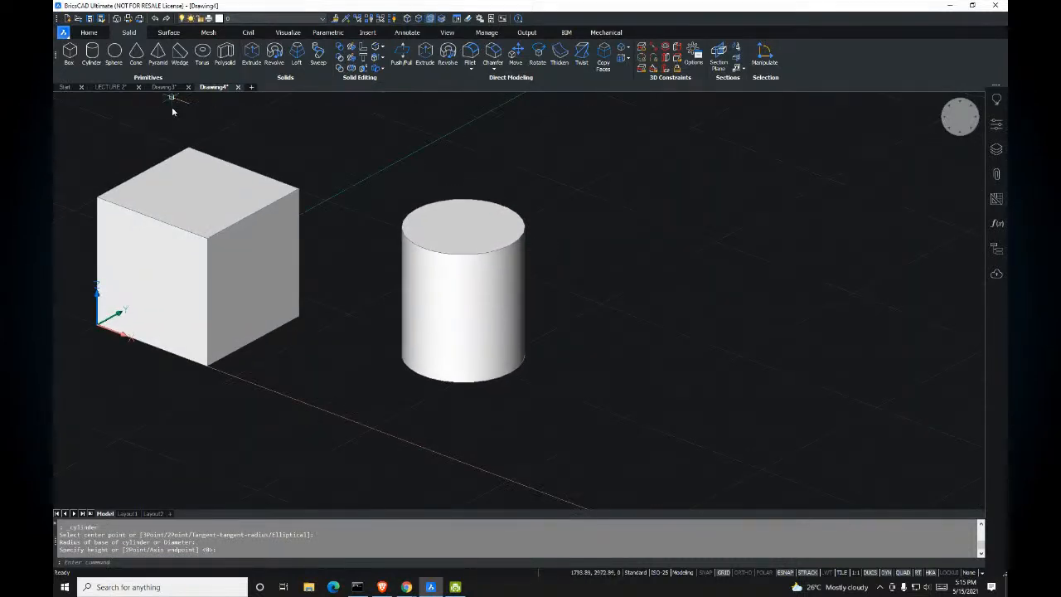
# Step: Add a sphere with a radius of about 600 beside the cylinder, continuing the row of solids
pyautogui.scroll(-4, 563, 218)
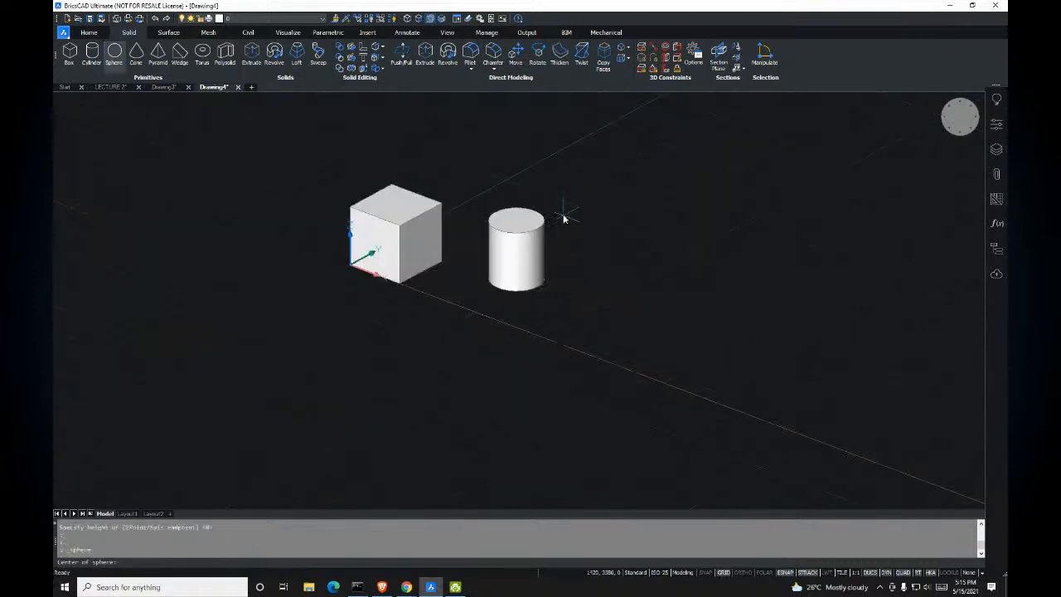
pyautogui.moveTo(564, 218); pyautogui.dragTo(422, 208, button='middle')
pyautogui.click(476, 233)
pyautogui.click(515, 241)
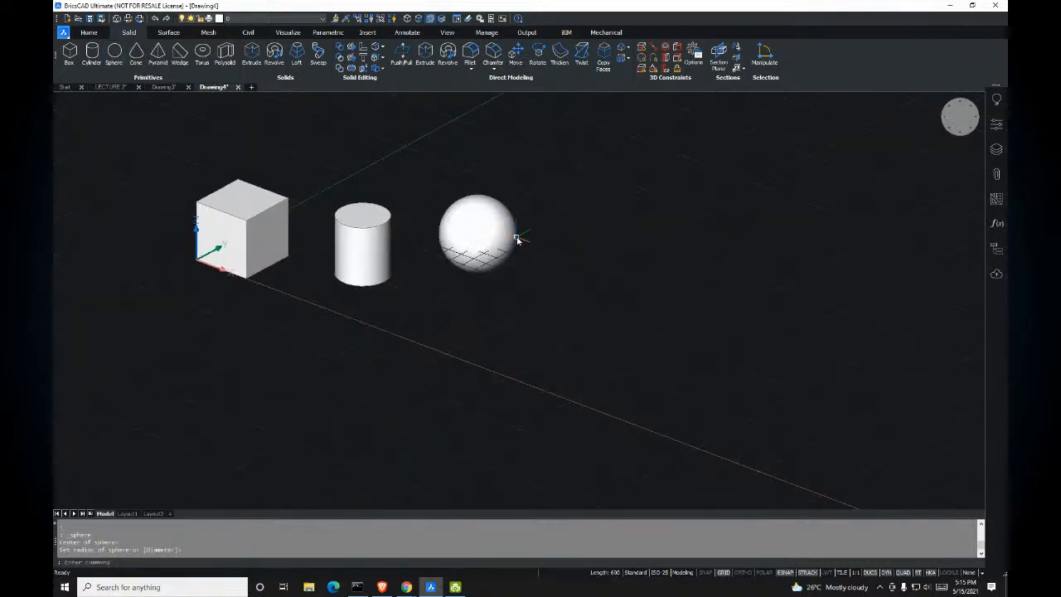
# Step: Add a cone beside the sphere, setting its base radius and height freehand
pyautogui.click(137, 56)
pyautogui.click(595, 245)
pyautogui.click(624, 257)
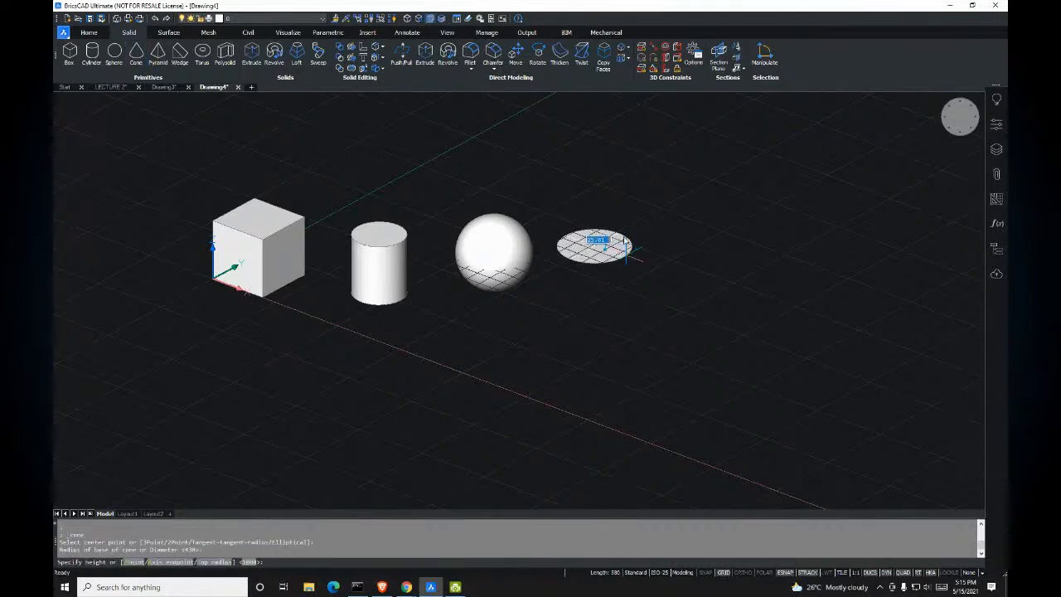
pyautogui.click(615, 172)
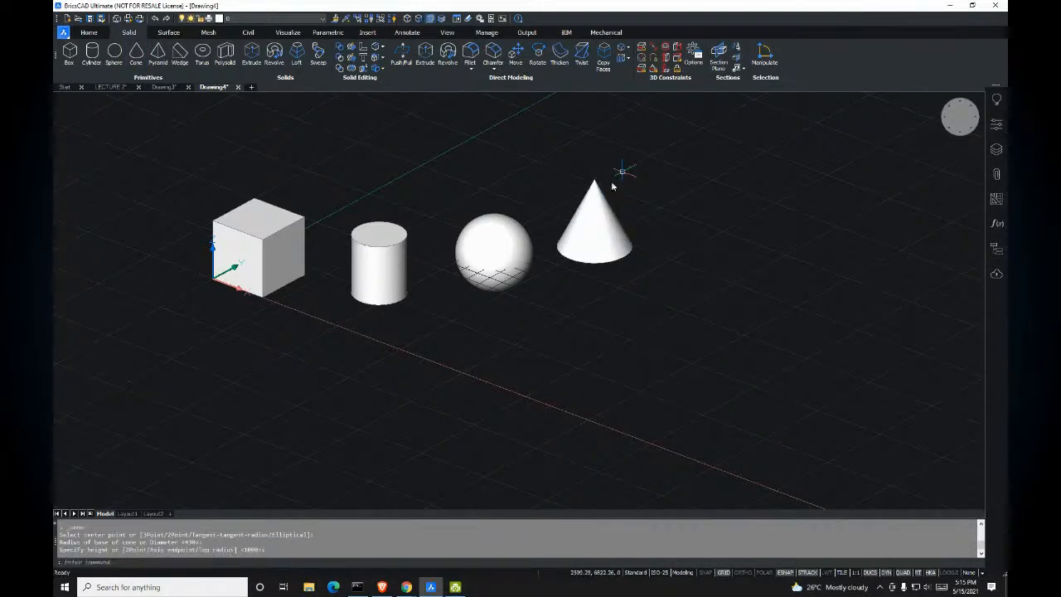
# Step: Draw a four-sided pyramid in front of the cone, setting its base and height freehand
pyautogui.click(158, 55)
pyautogui.click(587, 357)
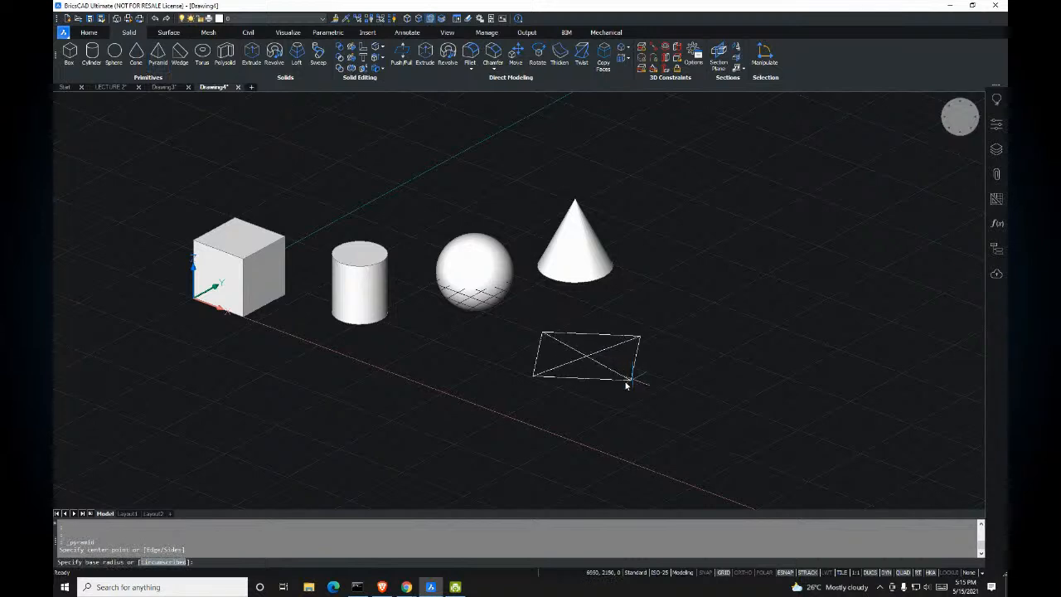
pyautogui.click(590, 326)
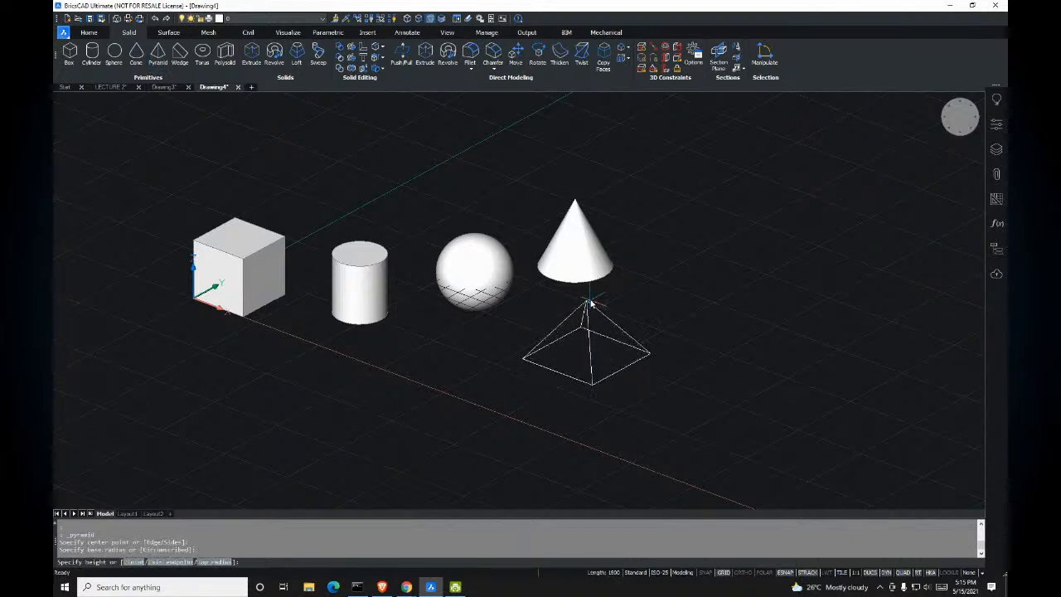
pyautogui.click(587, 296)
# Step: Draw a wedge beyond the cone with a rectangular base, keeping its height lower than the cone's
pyautogui.moveTo(587, 295); pyautogui.dragTo(446, 294, button='middle')
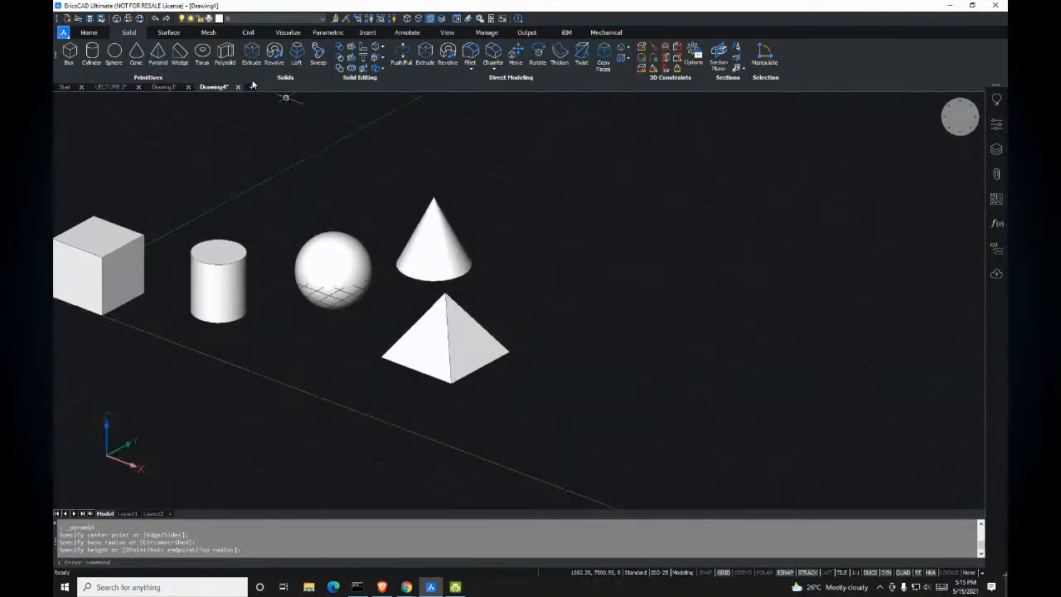
pyautogui.click(181, 61)
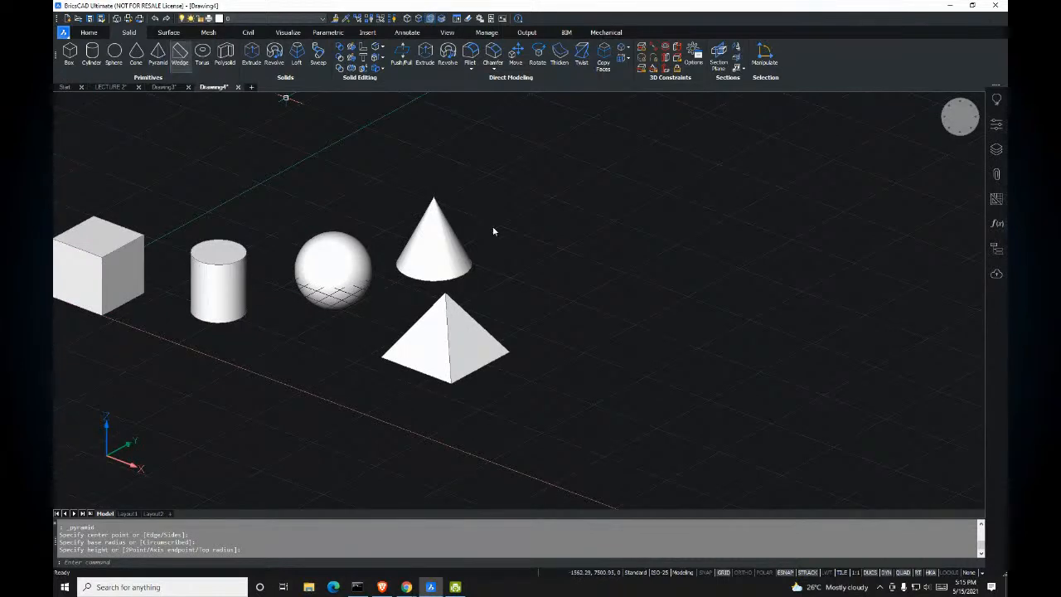
pyautogui.click(558, 262)
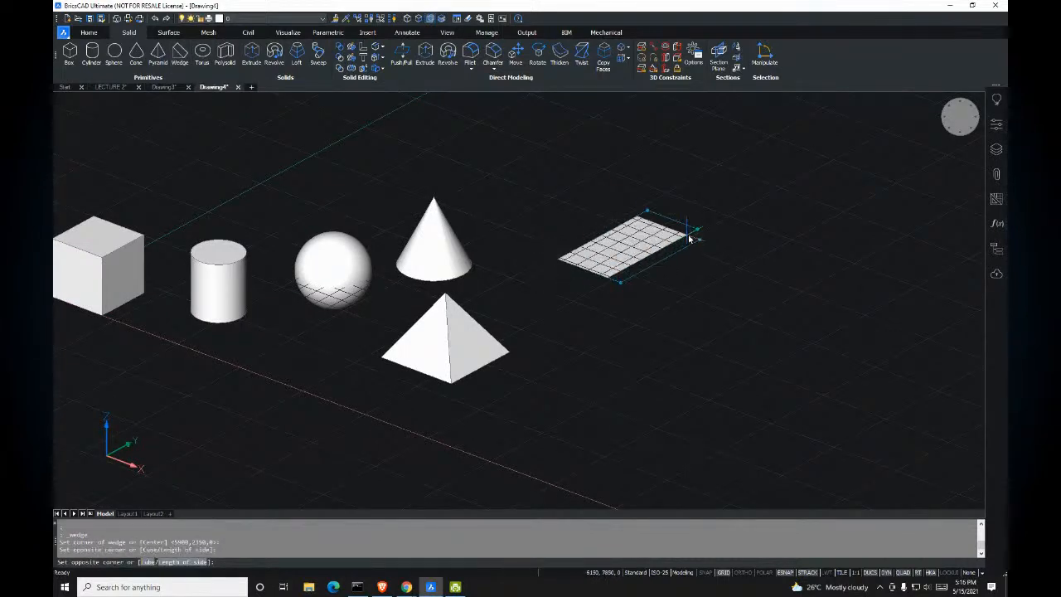
pyautogui.click(687, 231)
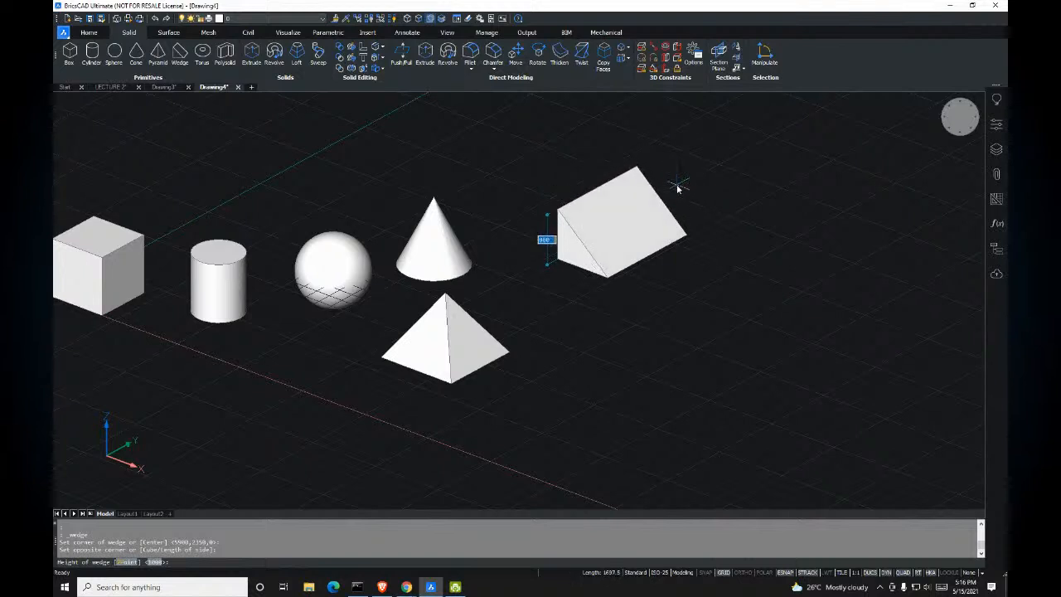
pyautogui.click(662, 217)
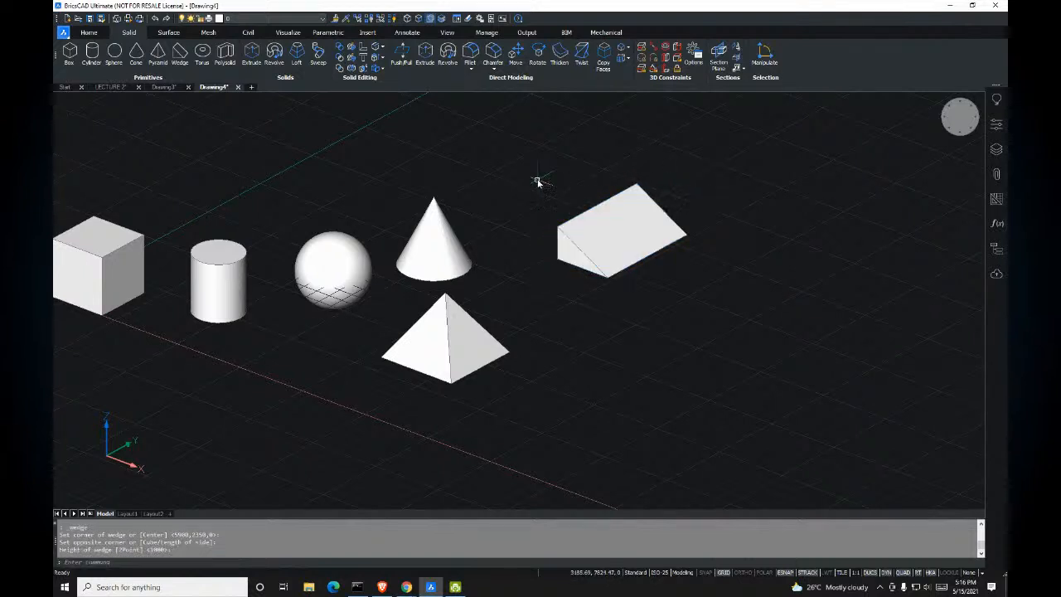
# Step: Try drawing a large torus in front of the wedge and undo it
pyautogui.moveTo(538, 180); pyautogui.dragTo(536, 191, button='middle')
pyautogui.moveTo(692, 250); pyautogui.dragTo(473, 196, button='middle')
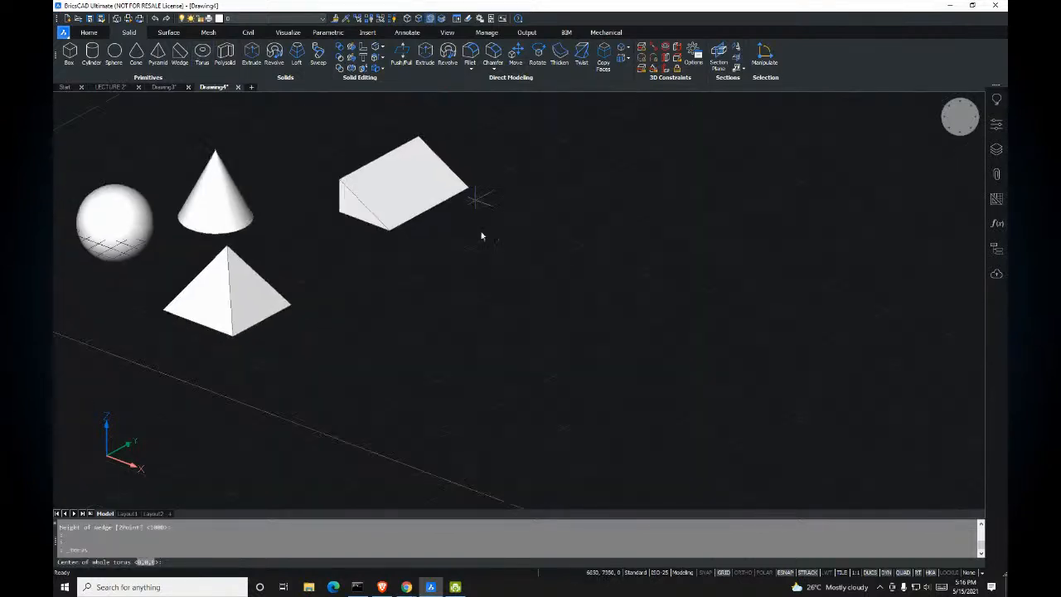
pyautogui.click(463, 296)
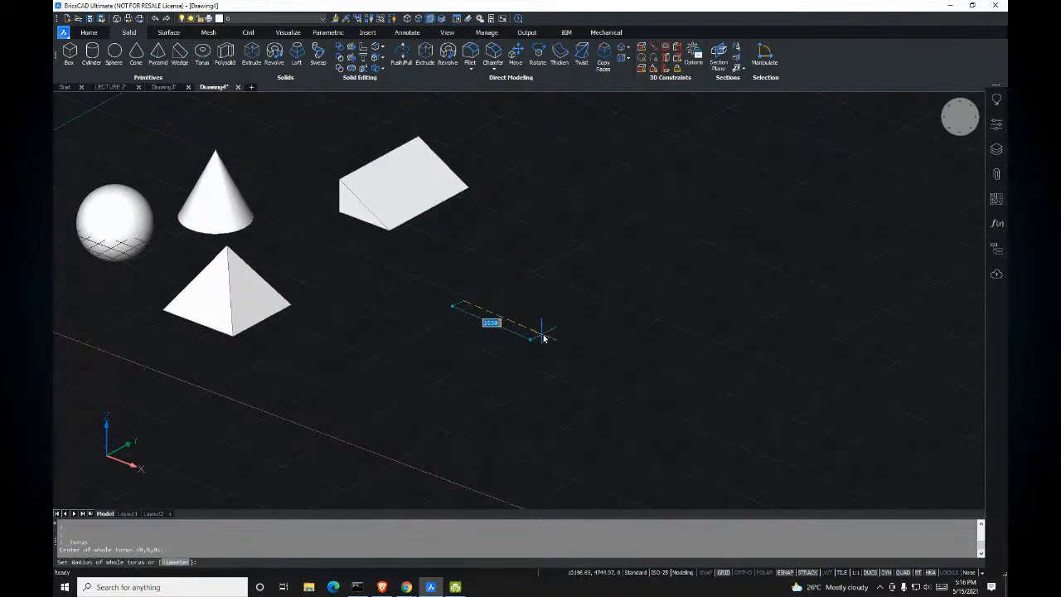
pyautogui.click(522, 297)
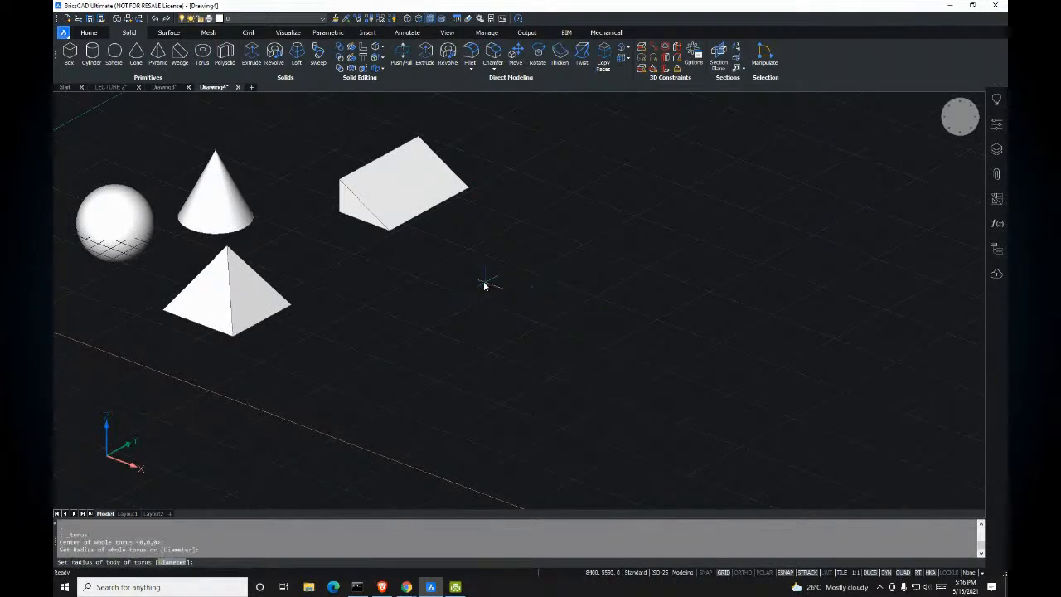
pyautogui.click(516, 285)
pyautogui.click(559, 252)
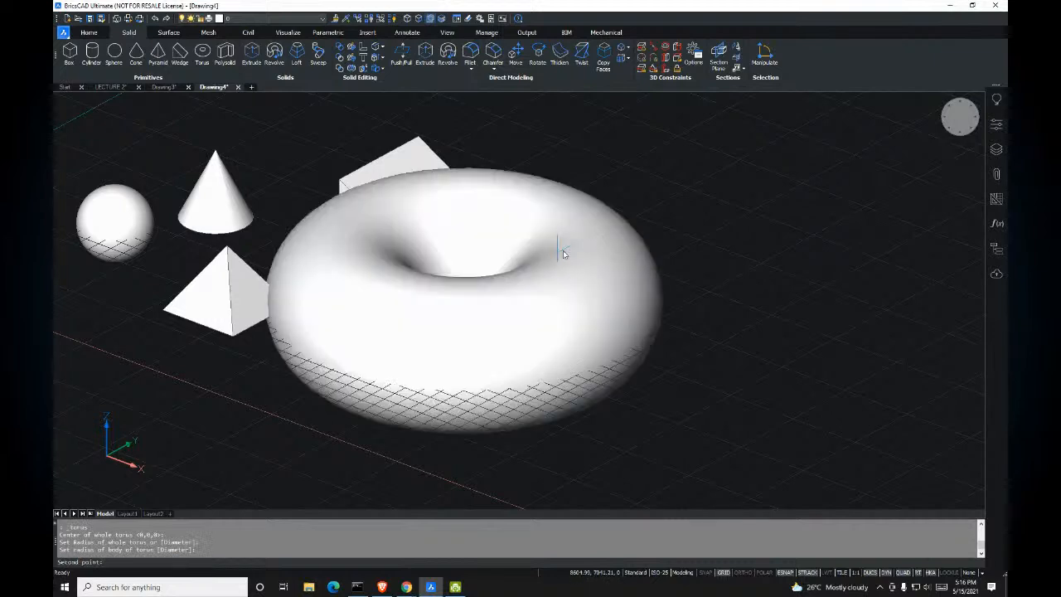
pyautogui.scroll(-3, 492, 294)
pyautogui.hotkey('ctrl', 'z')
pyautogui.hotkey('ctrl', 'z')
pyautogui.hotkey('ctrl', 'z')
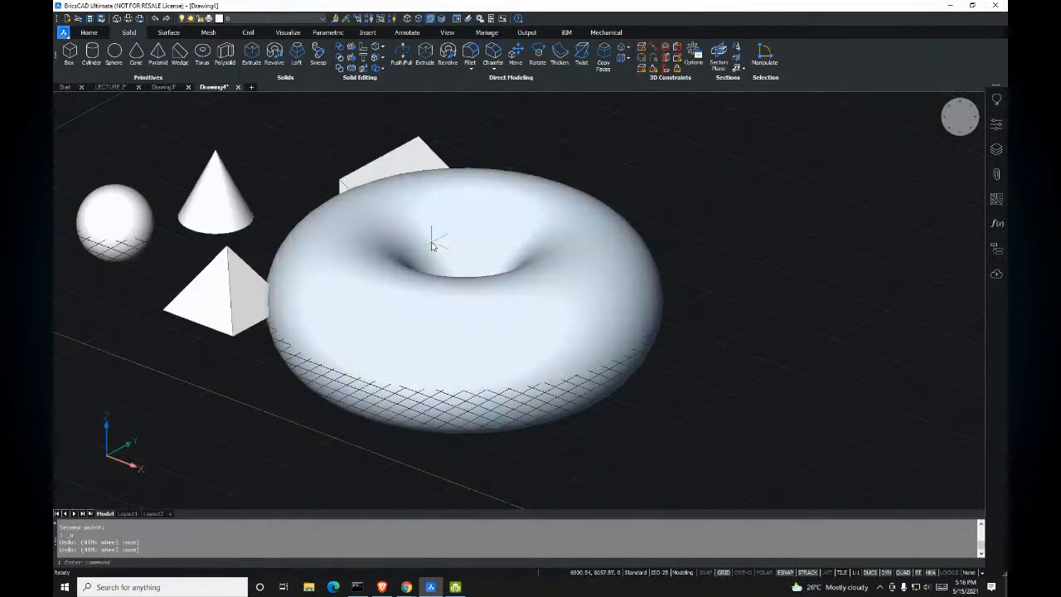
# Step: Try the torus again with smaller radii, farther from the other solids, and undo it
pyautogui.click(202, 56)
pyautogui.scroll(-3, 621, 340)
pyautogui.moveTo(622, 340); pyautogui.dragTo(261, 219, button='middle')
pyautogui.click(428, 253)
pyautogui.click(448, 259)
pyautogui.click(452, 270)
pyautogui.click(451, 271)
pyautogui.scroll(2, 444, 255)
pyautogui.hotkey('ctrl', 'z')
pyautogui.hotkey('ctrl', 'z')
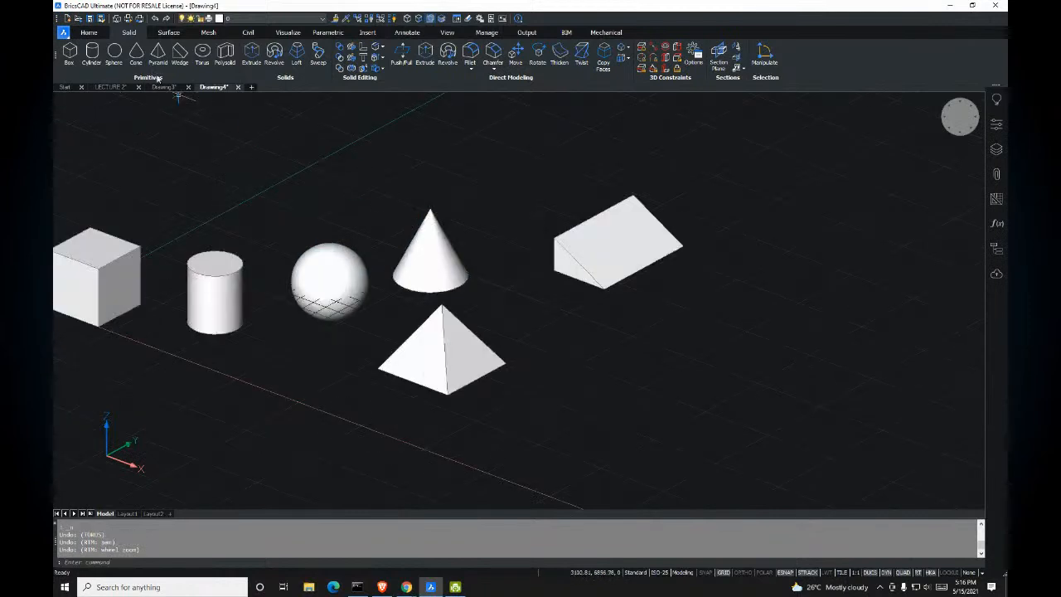
# Step: Draw a small torus in the empty area beyond the pyramid, picking its overall and body radii freehand
pyautogui.moveTo(584, 368); pyautogui.dragTo(450, 292, button='middle')
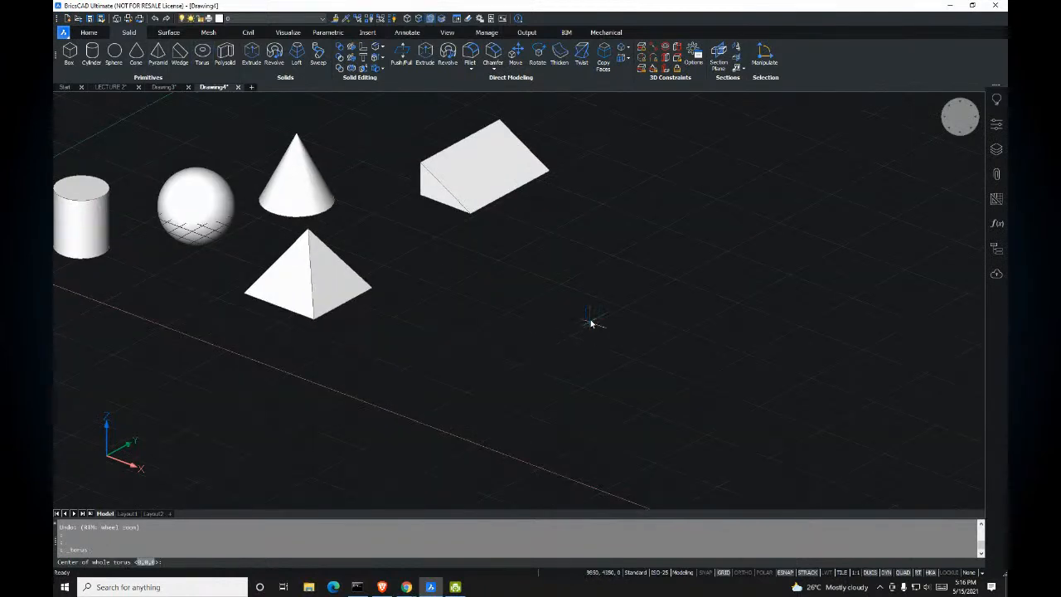
pyautogui.click(598, 309)
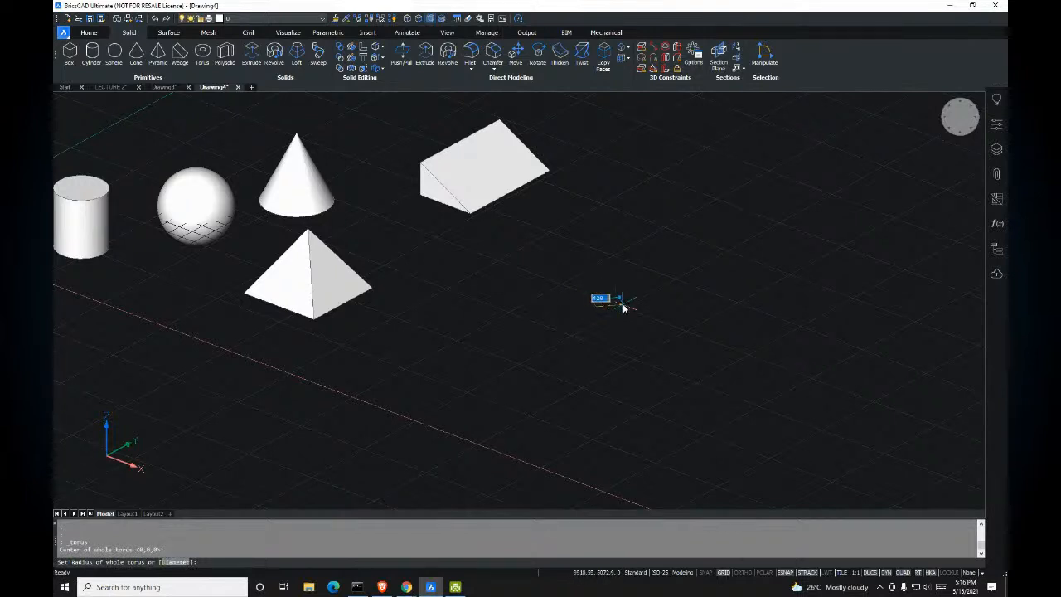
pyautogui.scroll(3, 613, 304)
pyautogui.click(634, 301)
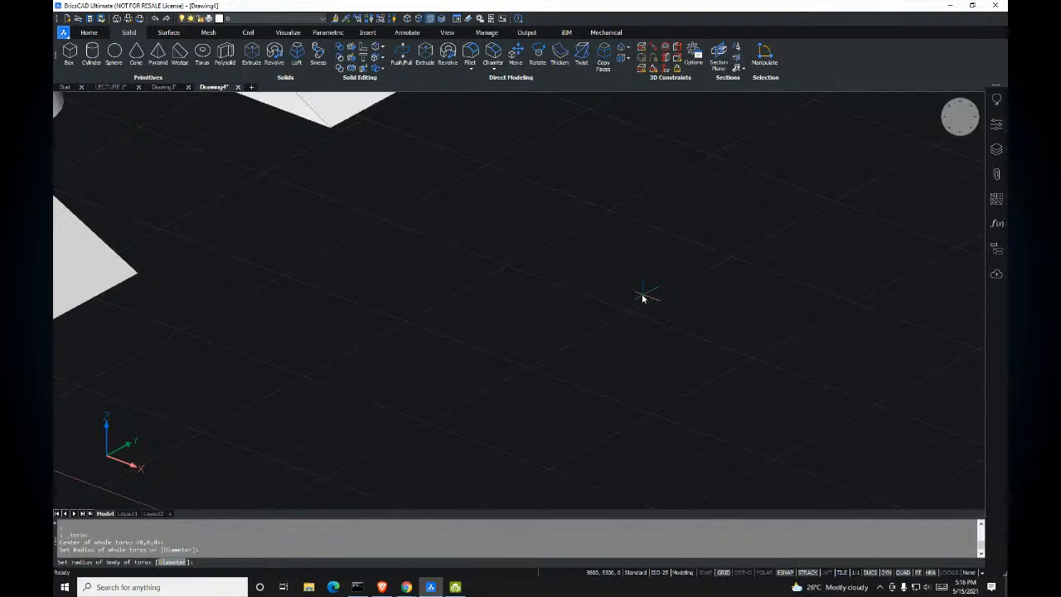
pyautogui.click(656, 293)
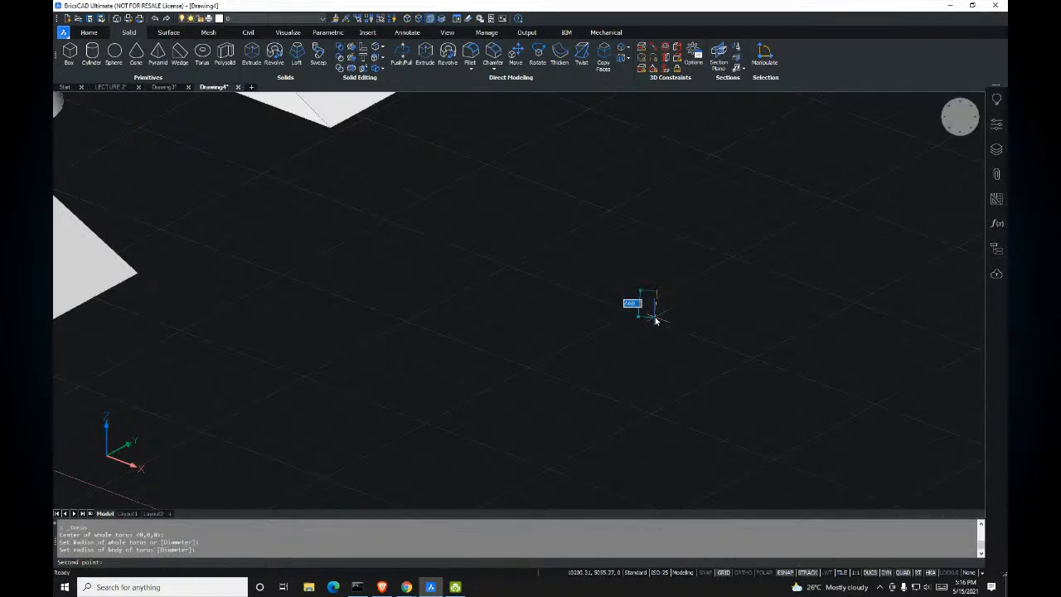
pyautogui.click(677, 284)
pyautogui.scroll(5, 535, 327)
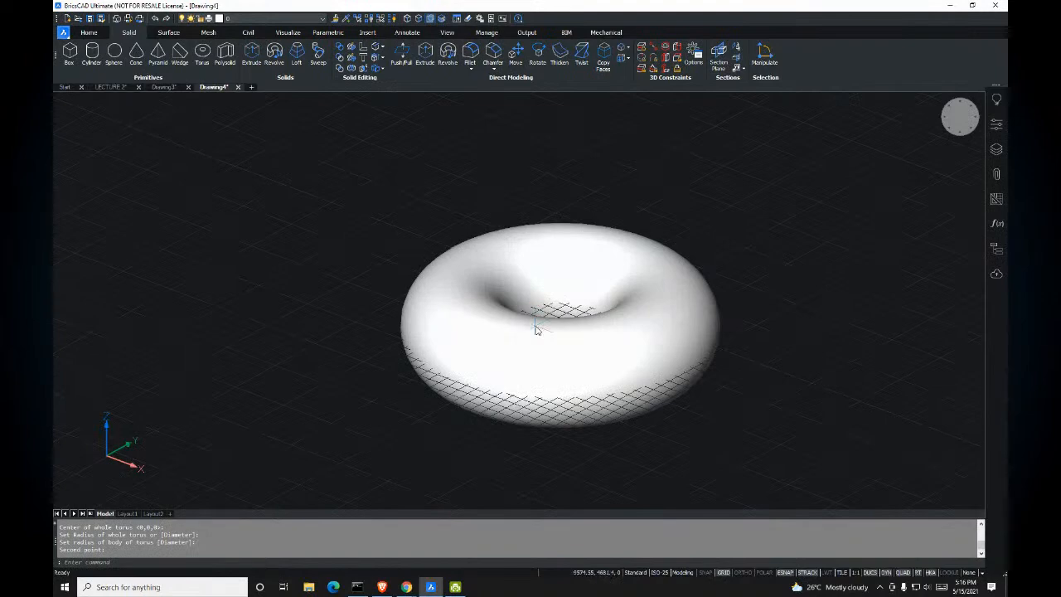
# Step: Examine the torus up close and from other angles, and review the whole set of primitive solids
pyautogui.scroll(-5, 540, 324)
pyautogui.moveTo(540, 324)
pyautogui.keyDown('shift'); pyautogui.mouseDown(button='middle')
pyautogui.moveTo(585, 386)
pyautogui.moveTo(542, 324)
pyautogui.moveTo(552, 336)
pyautogui.mouseUp(button='middle'); pyautogui.keyUp('shift')
pyautogui.moveTo(544, 332)
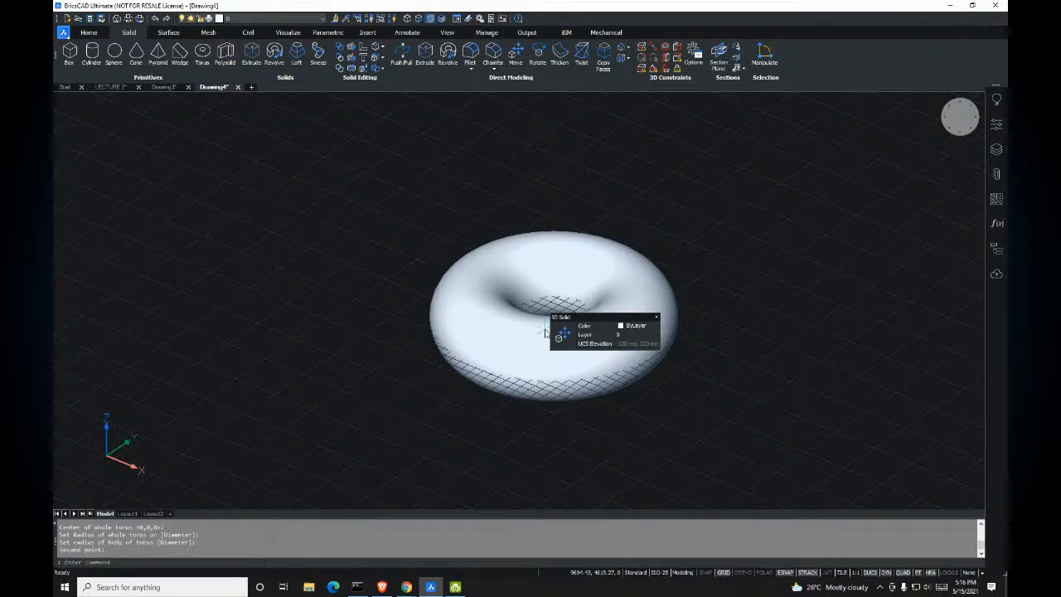
pyautogui.keyDown('shift'); pyautogui.moveTo(353, 171); pyautogui.dragTo(398, 200, button='middle'); pyautogui.keyUp('shift')
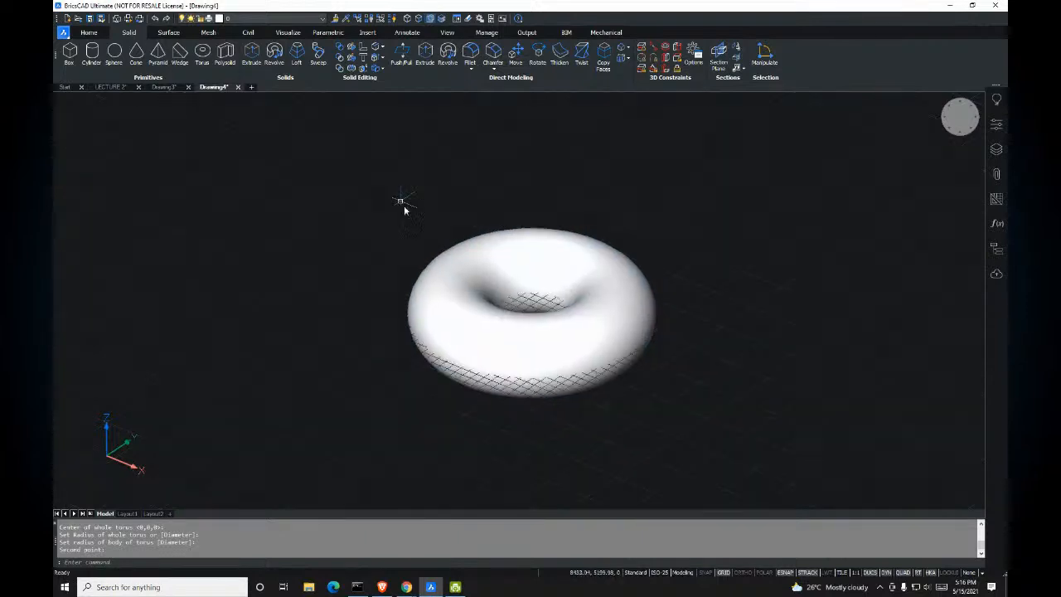
pyautogui.scroll(-10, 468, 250)
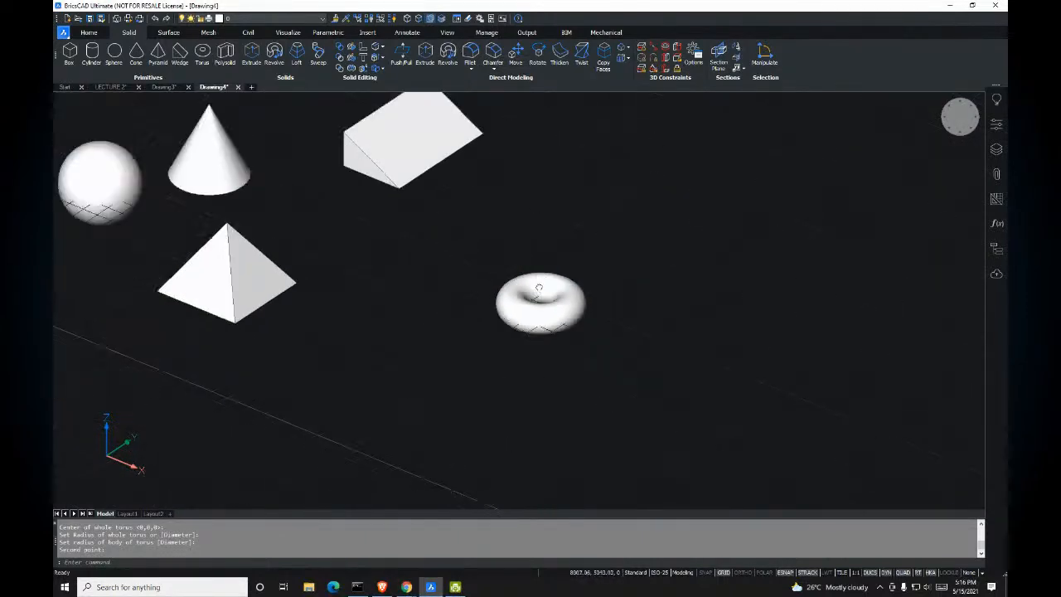
pyautogui.moveTo(505, 281); pyautogui.dragTo(528, 291, button='middle')
pyautogui.moveTo(440, 265); pyautogui.dragTo(429, 261, button='middle')
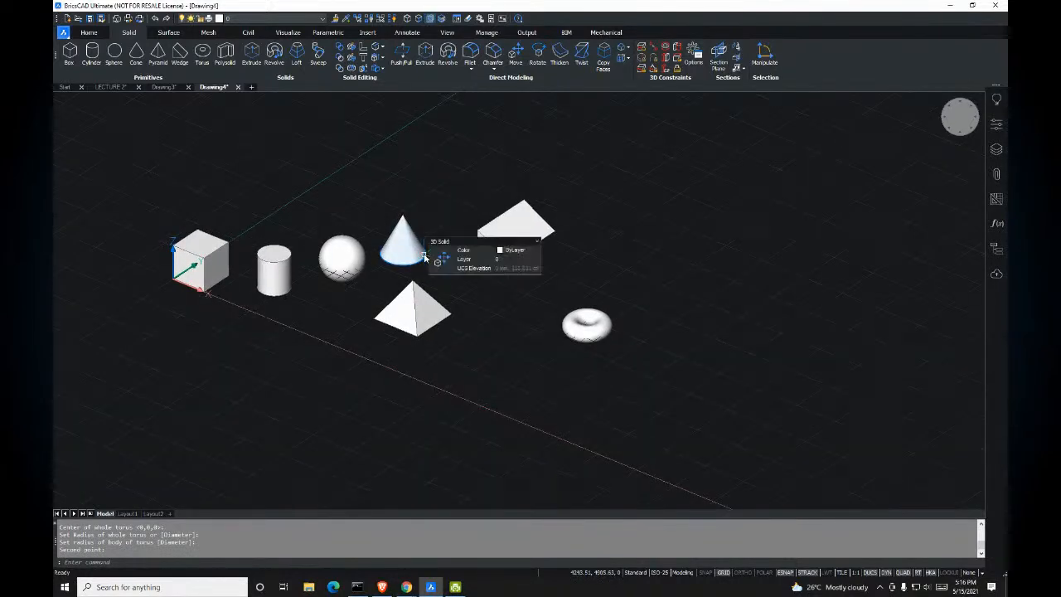
pyautogui.press('Escape')
pyautogui.press('Escape')
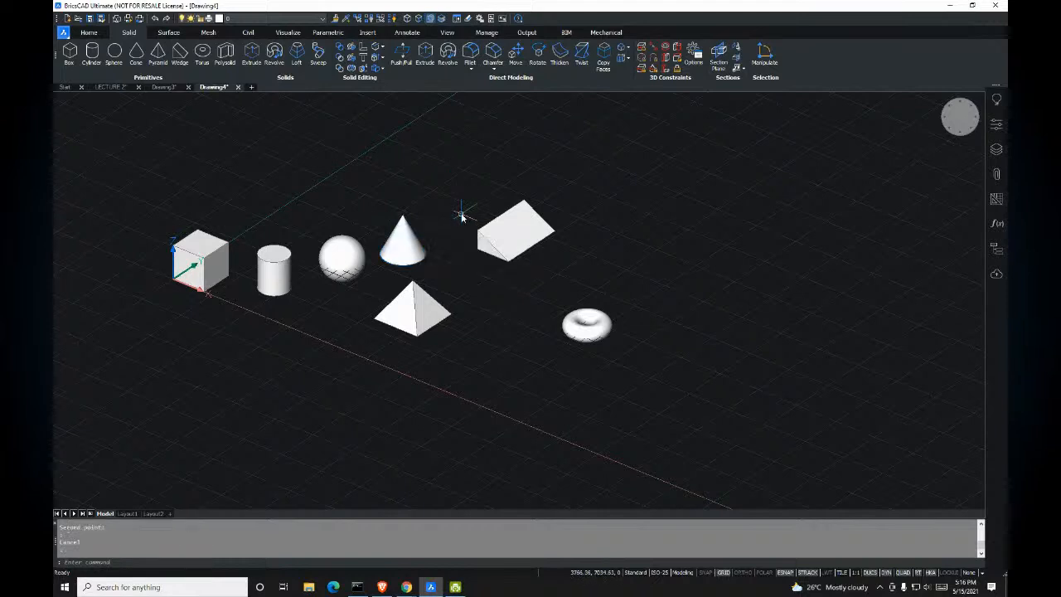
# Step: Erase the cube, cylinder, sphere, cone, pyramid, wedge and torus from the drawing
pyautogui.moveTo(452, 215); pyautogui.dragTo(522, 235, button='middle')
pyautogui.click(161, 152)
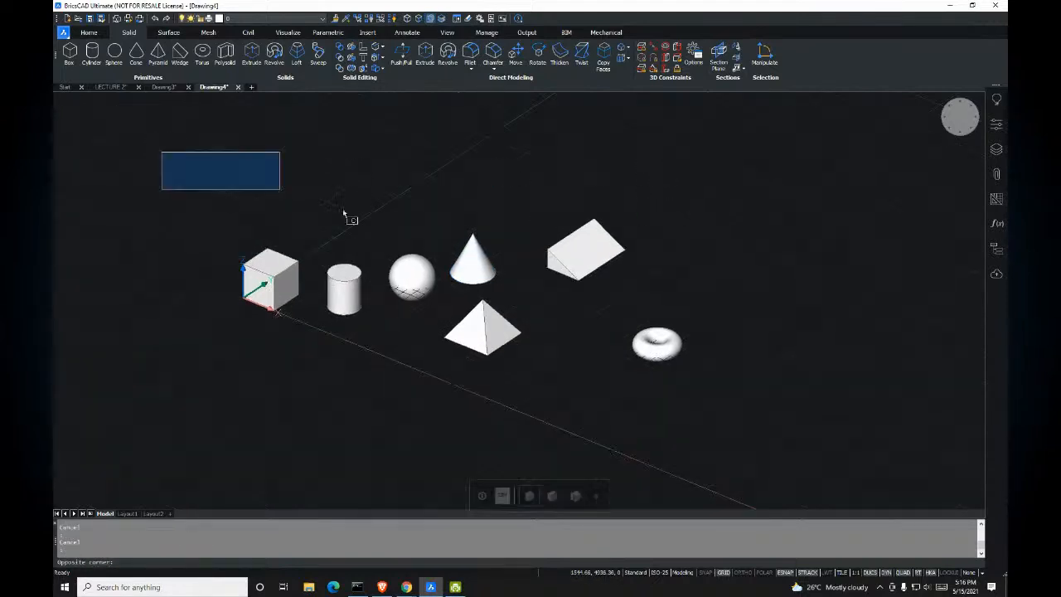
pyautogui.click(745, 398)
pyautogui.press('Delete')
pyautogui.scroll(-5, 418, 307)
pyautogui.scroll(3, 410, 307)
pyautogui.keyDown('shift'); pyautogui.moveTo(390, 307); pyautogui.dragTo(473, 315, button='middle'); pyautogui.keyUp('shift')
pyautogui.scroll(-5, 439, 317)
pyautogui.moveTo(507, 388); pyautogui.dragTo(369, 208, button='middle')
pyautogui.scroll(4, 419, 293)
pyautogui.scroll(4, 347, 292)
pyautogui.moveTo(277, 299); pyautogui.dragTo(379, 329, button='middle')
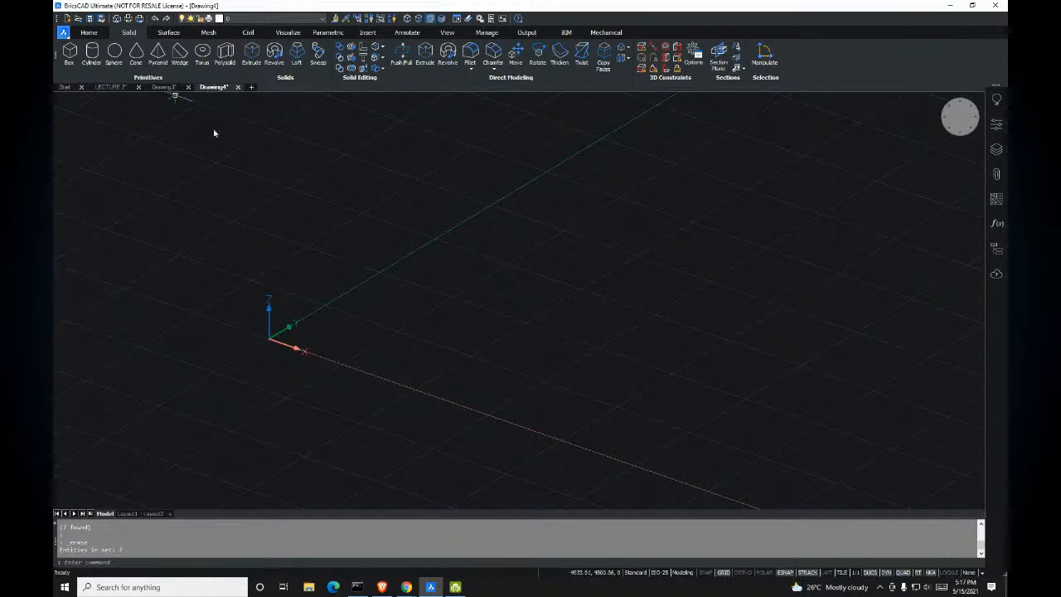
# Step: Draw a 4000 by 4000 rectangle on the ground plane with its first corner at the origin 0,0
pyautogui.moveTo(383, 261); pyautogui.dragTo(350, 252, button='middle')
pyautogui.scroll(2, 368, 259)
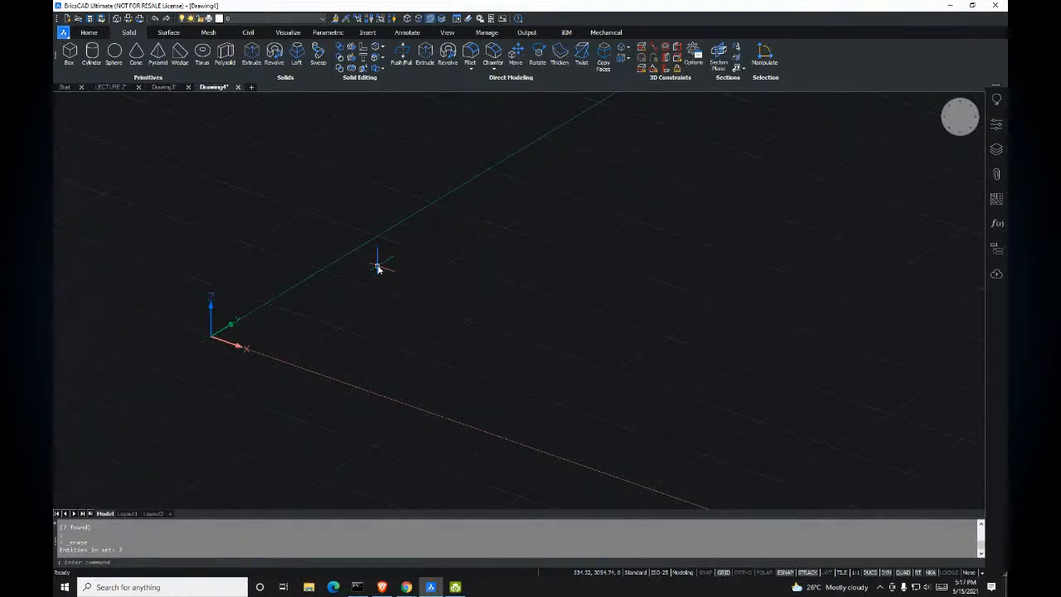
pyautogui.write('ec')
pyautogui.press('Return')
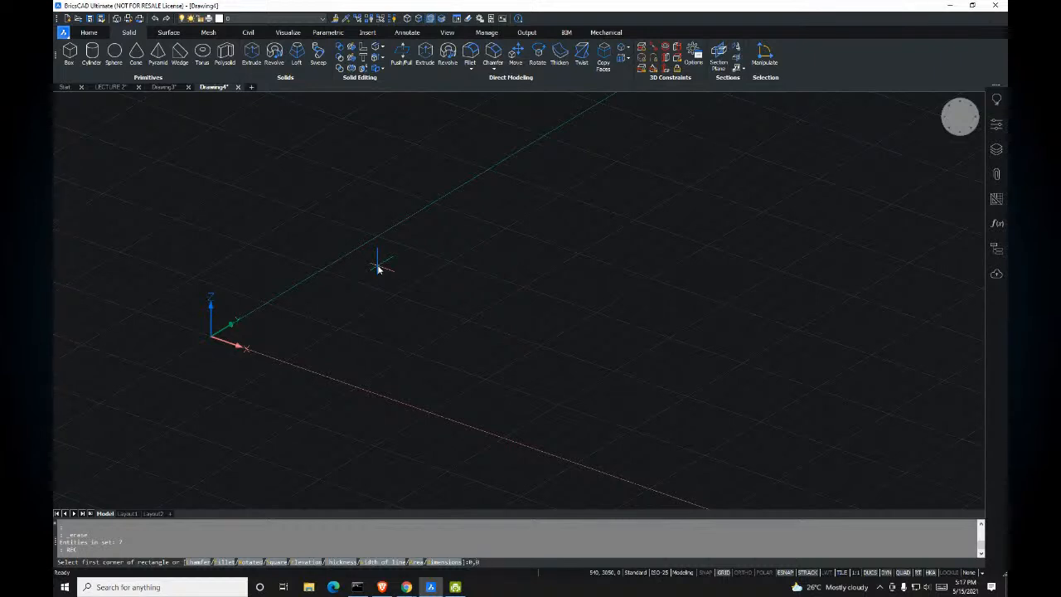
pyautogui.press('Return')
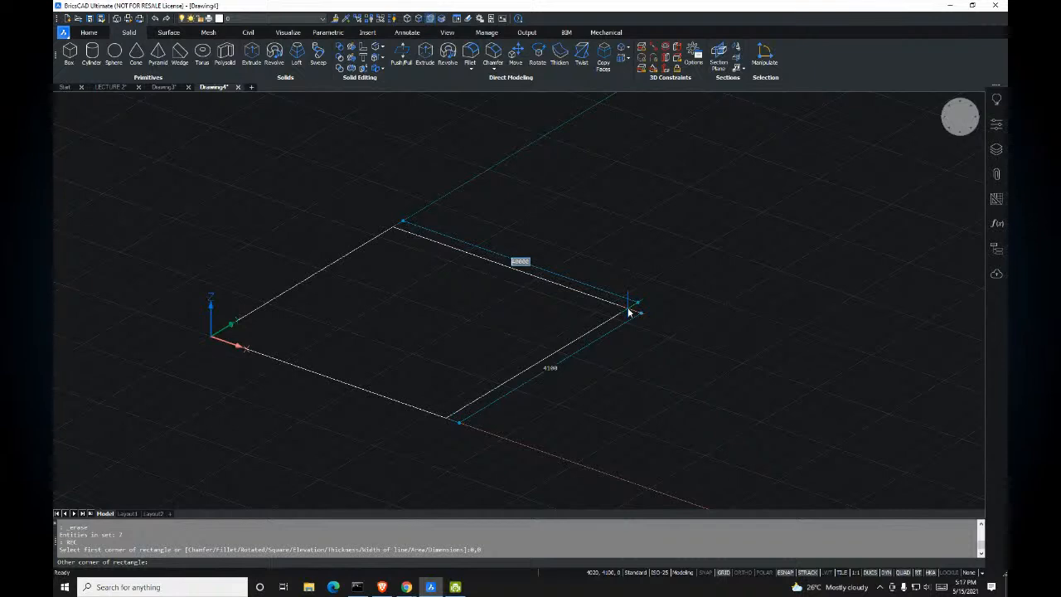
pyautogui.write('@4000,4000')
pyautogui.press('Return')
# Step: Examine the rectangle up close and from different 3D viewing angles
pyautogui.scroll(-3, 547, 320)
pyautogui.scroll(4, 563, 329)
pyautogui.scroll(-2, 558, 324)
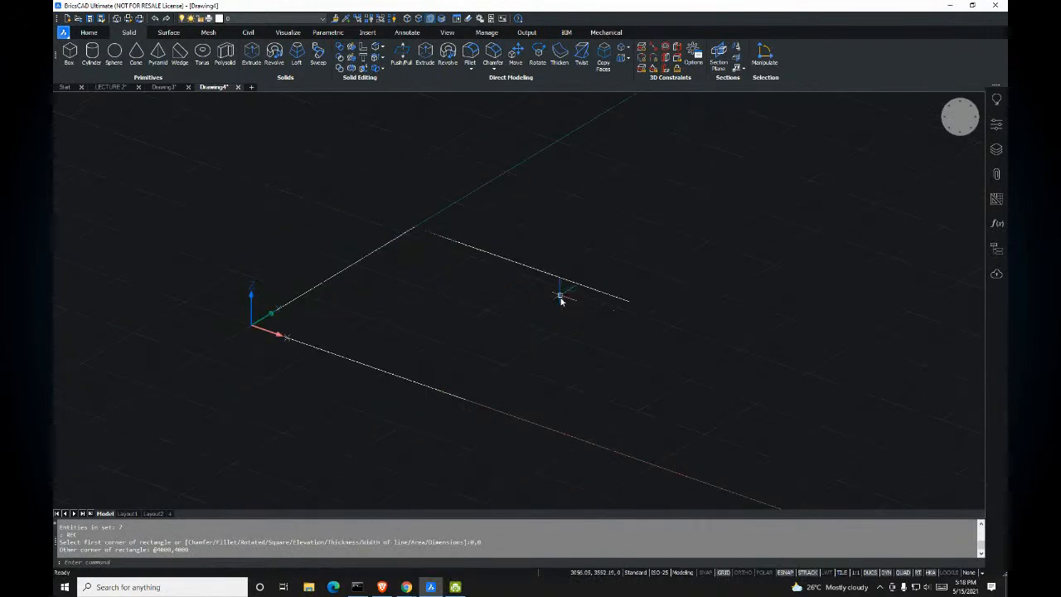
pyautogui.moveTo(663, 311)
pyautogui.keyDown('shift'); pyautogui.mouseDown(button='middle')
pyautogui.moveTo(544, 321)
pyautogui.moveTo(657, 324)
pyautogui.mouseUp(button='middle'); pyautogui.keyUp('shift')
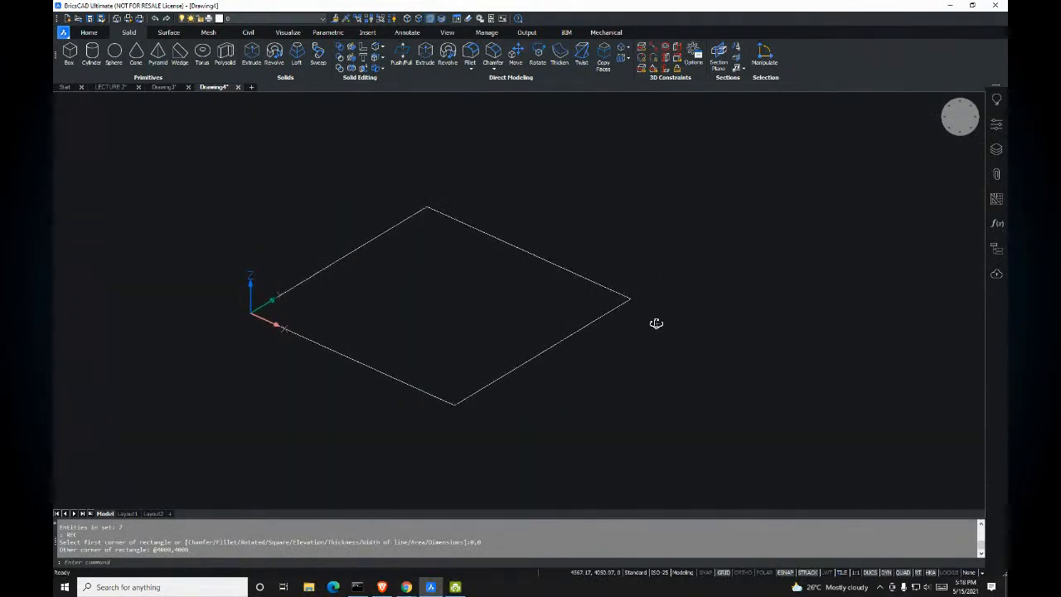
pyautogui.scroll(3, 580, 274)
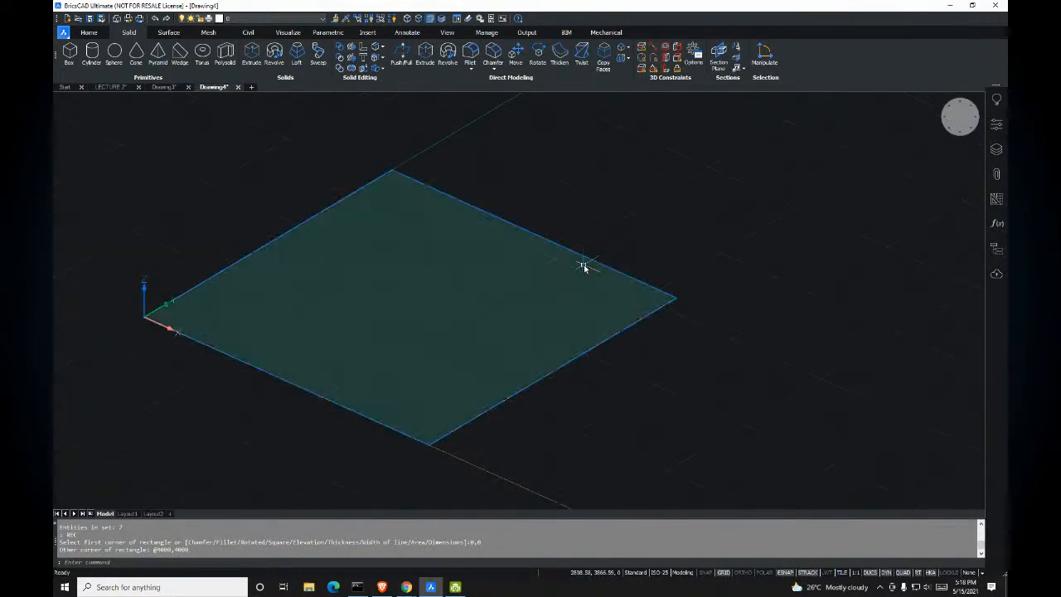
pyautogui.press('Escape')
pyautogui.moveTo(505, 180); pyautogui.dragTo(533, 226, button='middle')
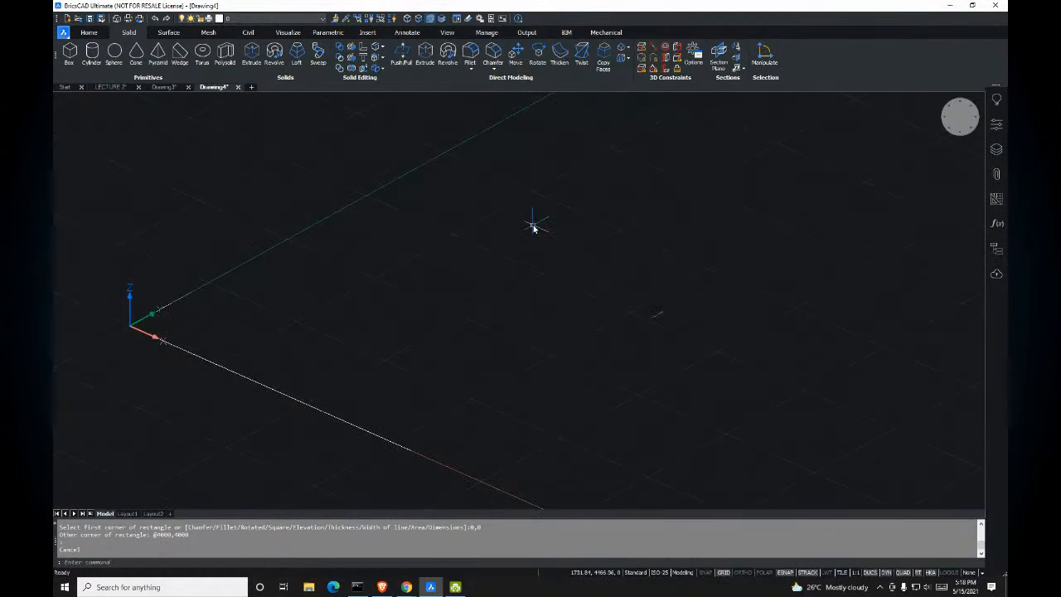
pyautogui.keyDown('shift'); pyautogui.moveTo(552, 315); pyautogui.dragTo(547, 289, button='middle'); pyautogui.keyUp('shift')
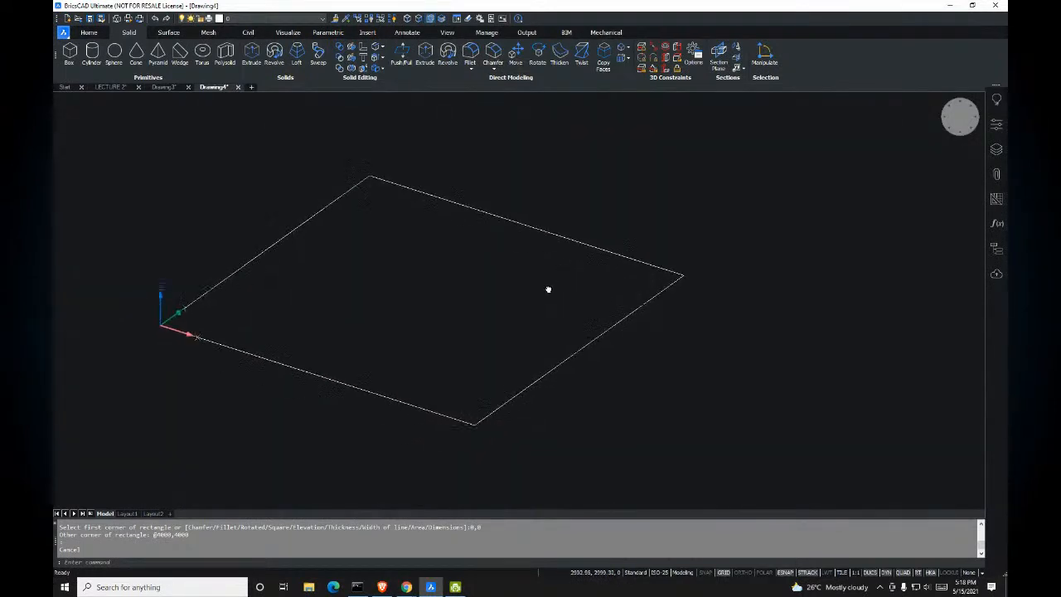
pyautogui.keyDown('shift'); pyautogui.moveTo(668, 237); pyautogui.dragTo(616, 240, button='middle'); pyautogui.keyUp('shift')
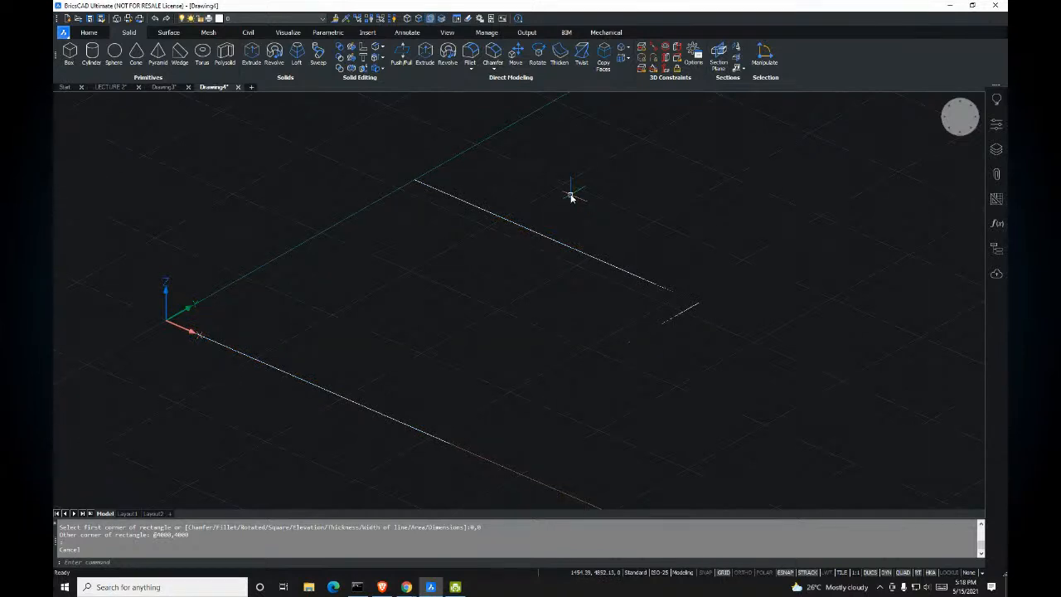
pyautogui.write('EXT')
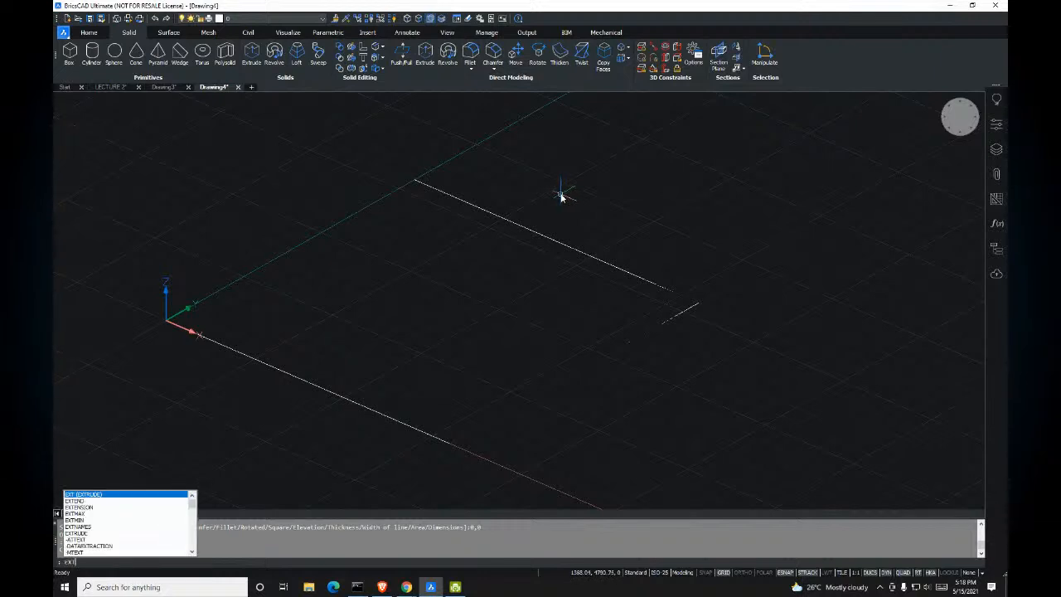
pyautogui.press('Escape')
pyautogui.press('Escape')
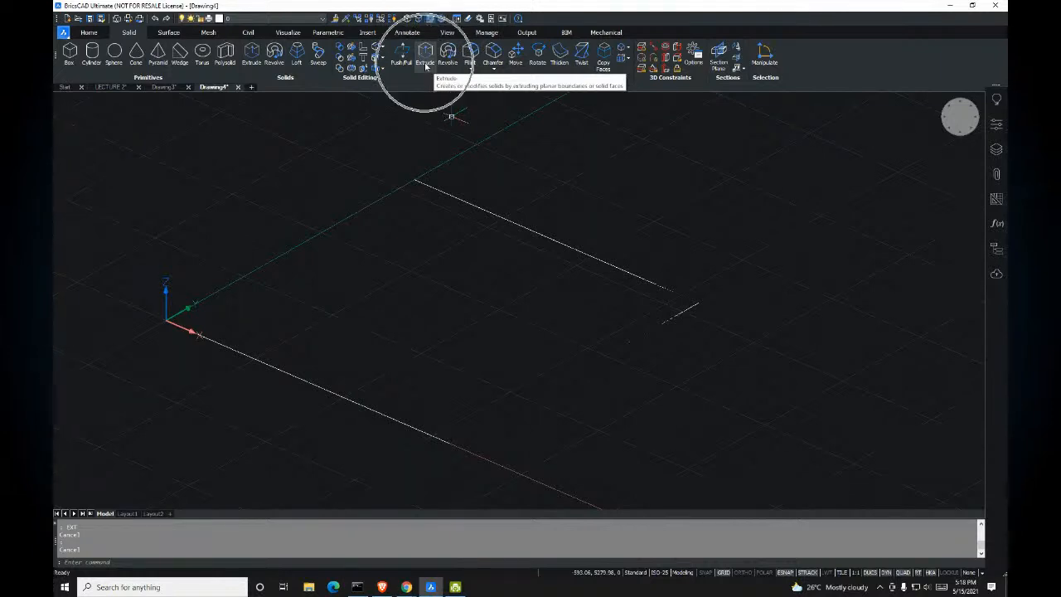
# Step: Extrude the square rectangle upward into a solid with the direct modeling Extrude tool, using a height of 2000
pyautogui.click(426, 53)
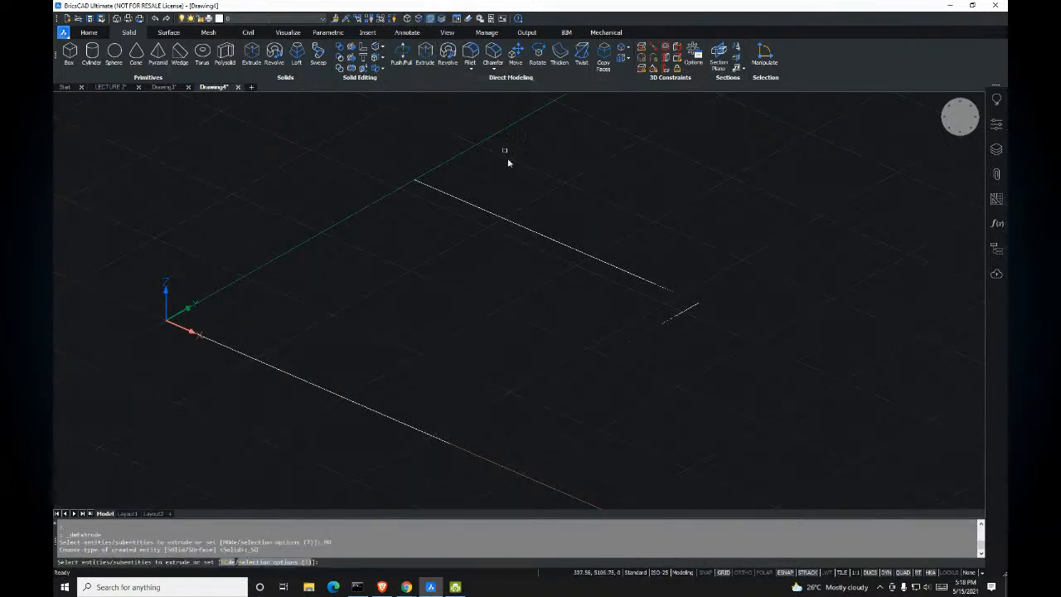
pyautogui.click(509, 224)
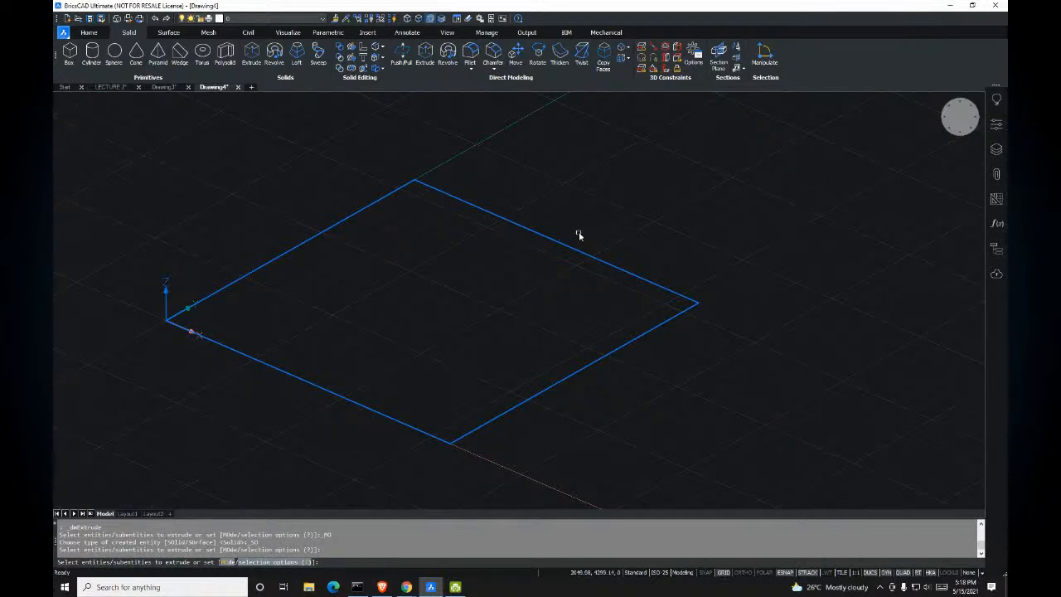
pyautogui.press('Return')
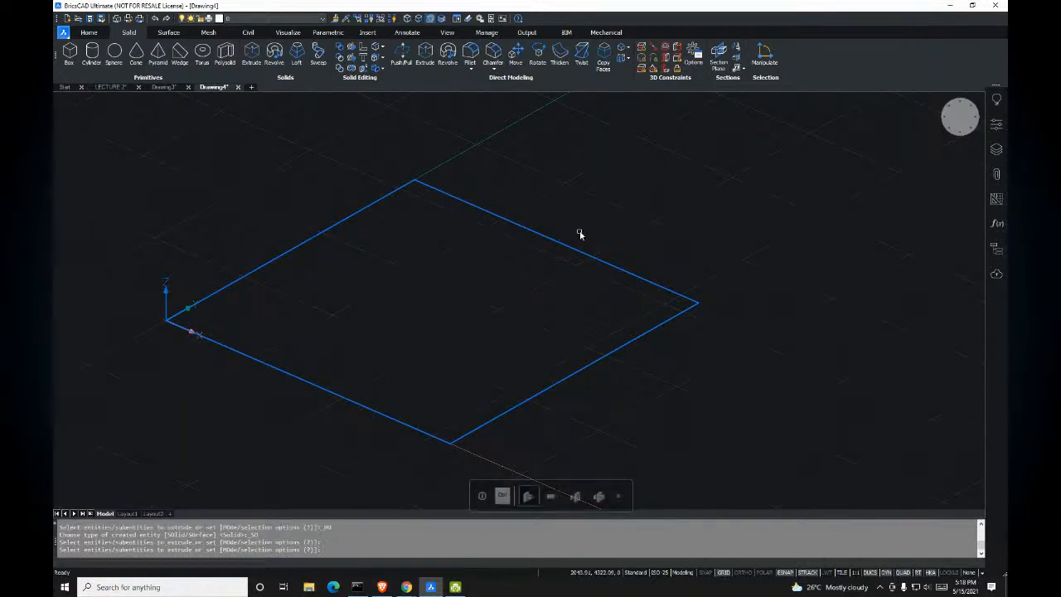
pyautogui.scroll(-5, 630, 211)
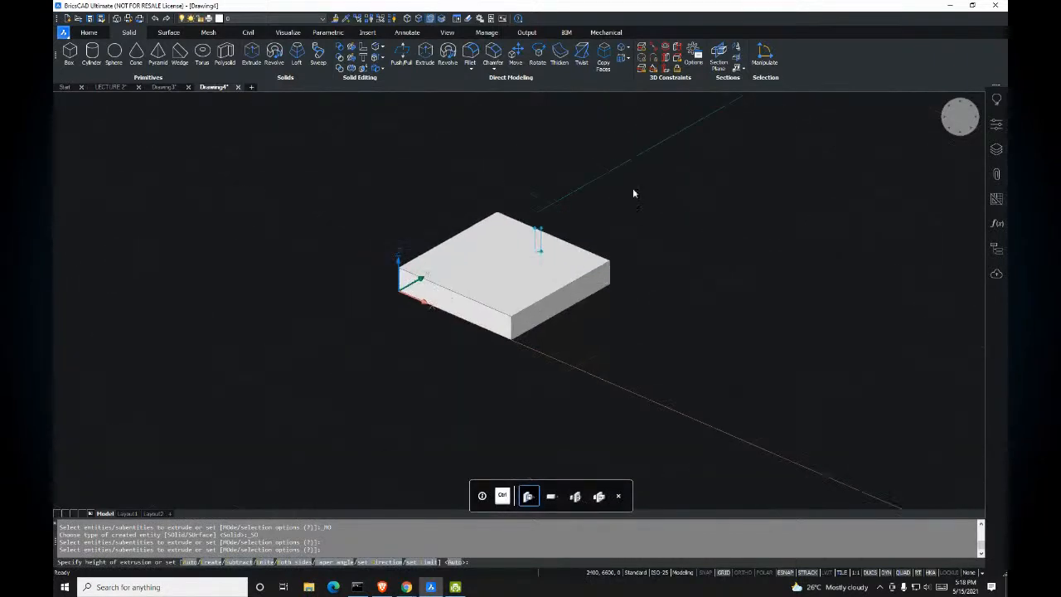
pyautogui.scroll(4, 626, 205)
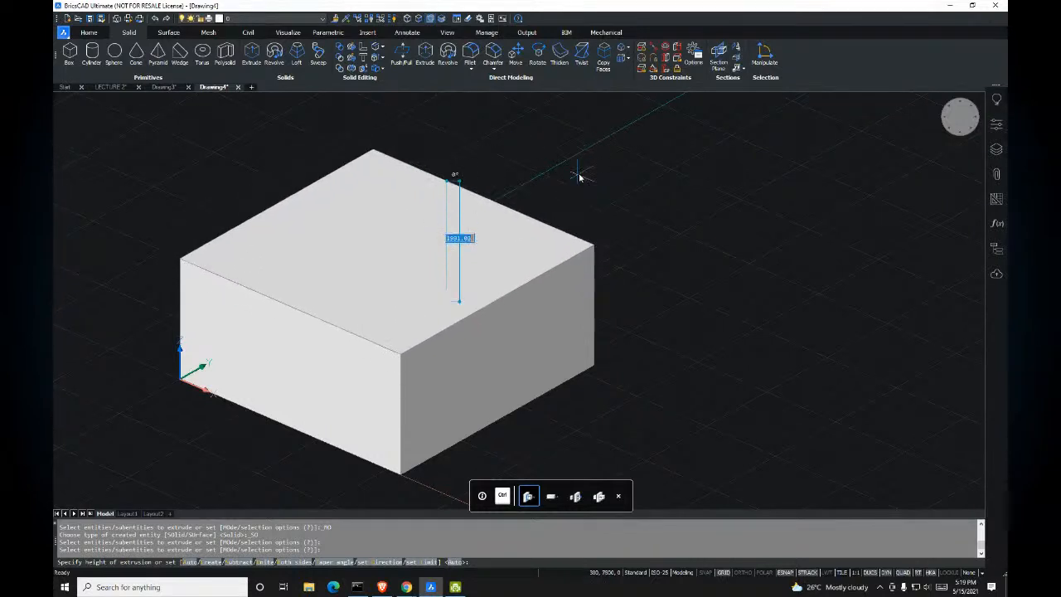
pyautogui.press('BackSpace')
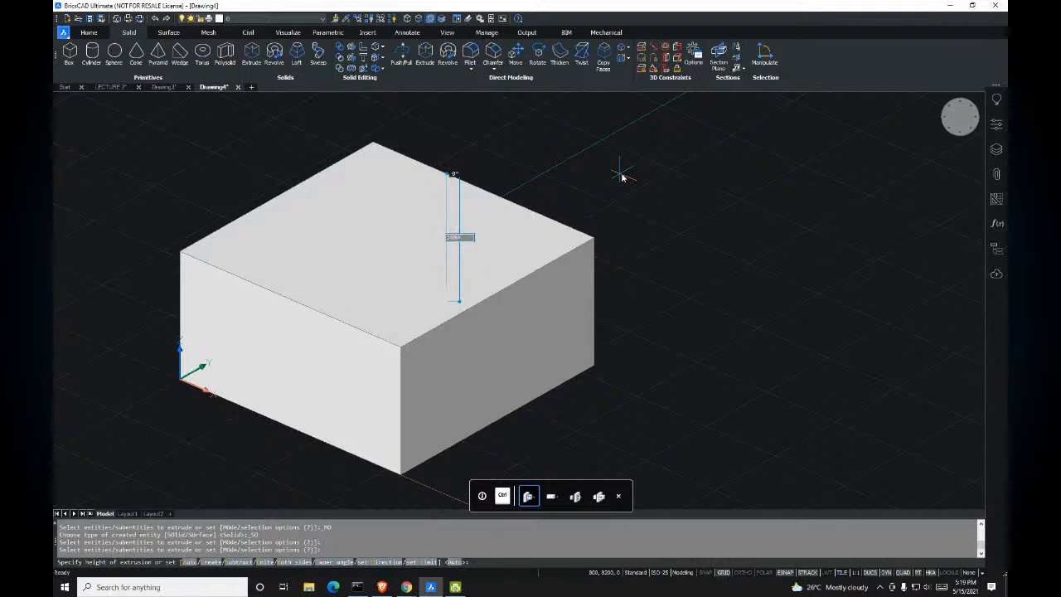
pyautogui.press('Return')
# Step: Examine the extruded block from several angles, highlighting it to view its basic properties
pyautogui.keyDown('shift'); pyautogui.moveTo(587, 237); pyautogui.dragTo(287, 320, button='middle'); pyautogui.keyUp('shift')
pyautogui.keyDown('shift'); pyautogui.moveTo(680, 322); pyautogui.dragTo(618, 332, button='middle'); pyautogui.keyUp('shift')
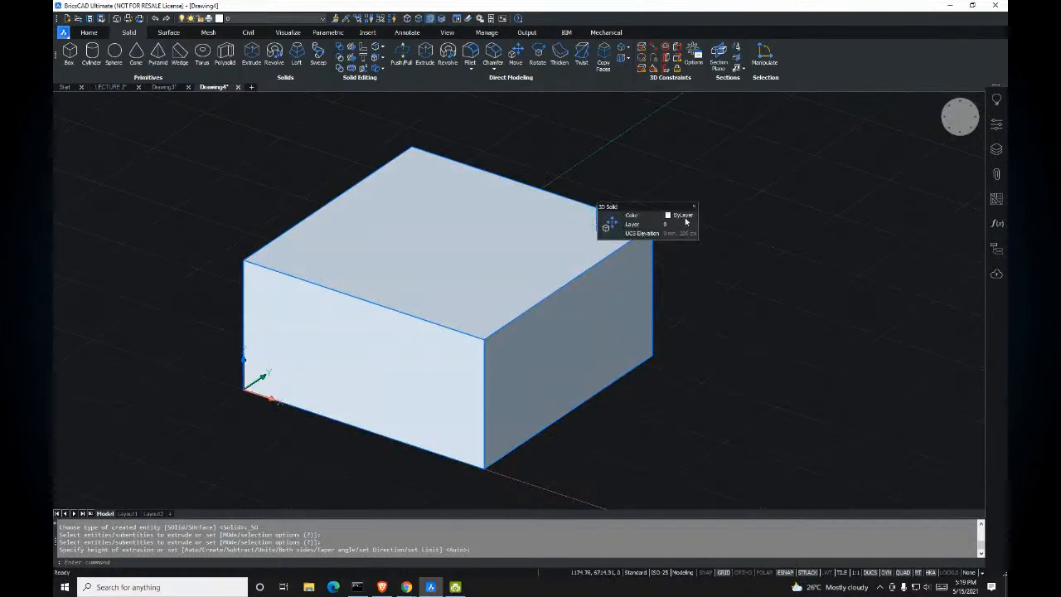
pyautogui.moveTo(446, 226); pyautogui.dragTo(442, 240, button='middle')
pyautogui.moveTo(546, 256); pyautogui.dragTo(528, 247, button='middle')
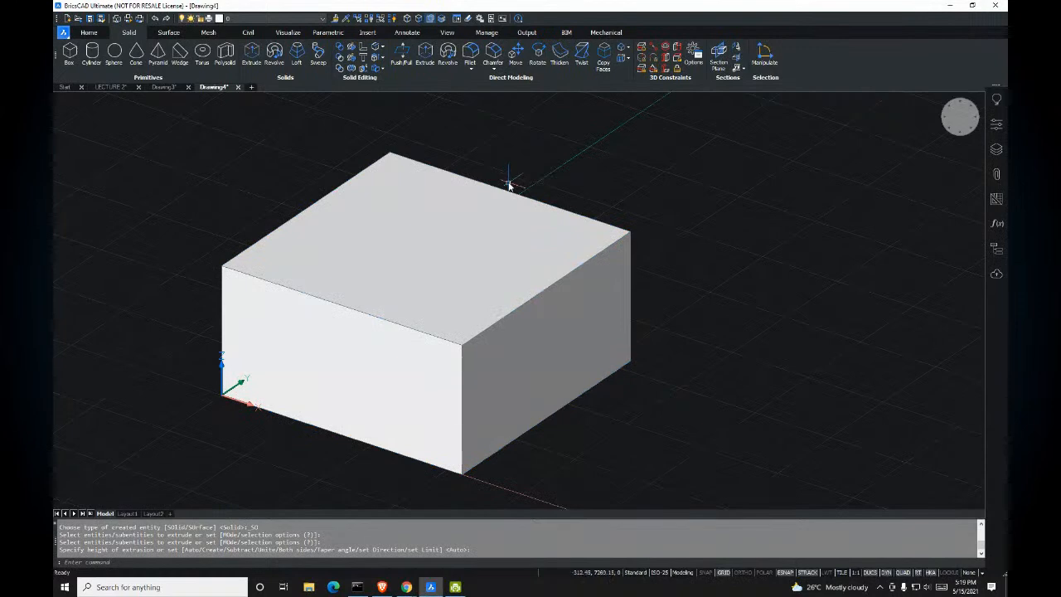
pyautogui.keyDown('shift'); pyautogui.moveTo(486, 210); pyautogui.dragTo(530, 213, button='middle'); pyautogui.keyUp('shift')
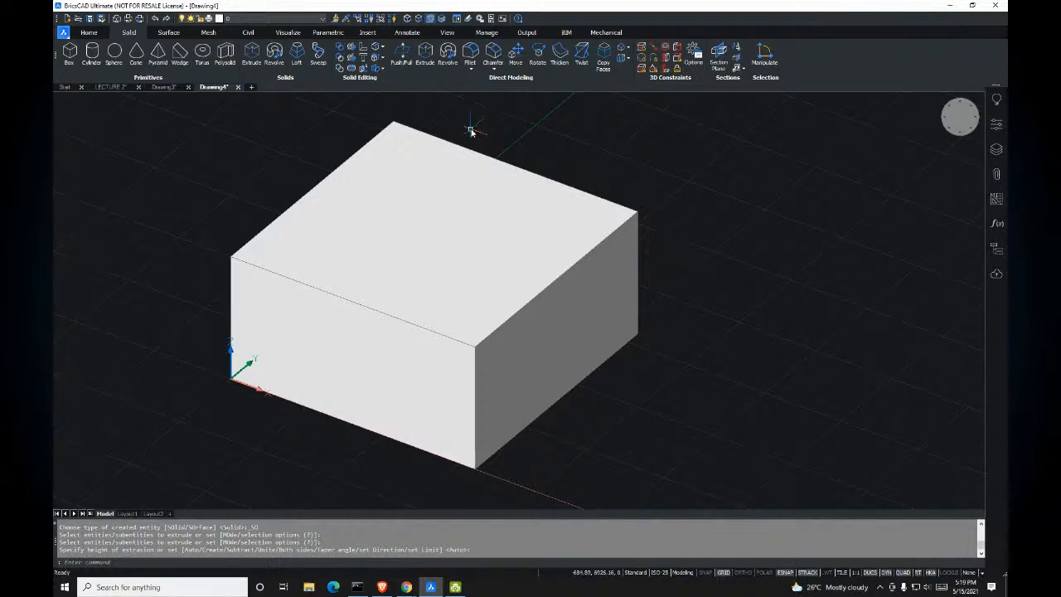
pyautogui.click(480, 167)
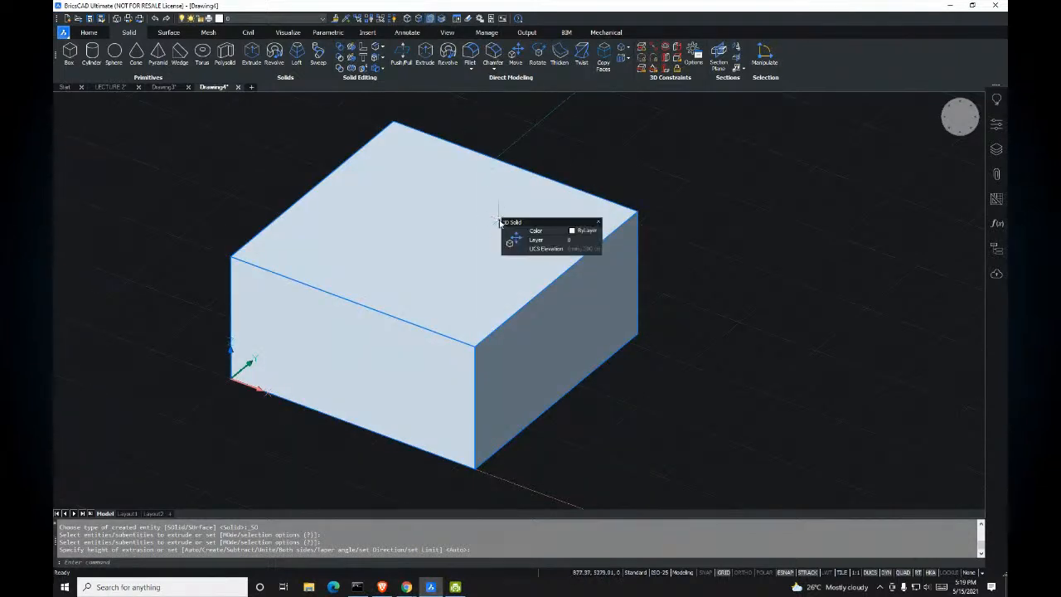
pyautogui.keyDown('shift'); pyautogui.moveTo(674, 249); pyautogui.dragTo(655, 250, button='middle'); pyautogui.keyUp('shift')
pyautogui.moveTo(558, 204); pyautogui.dragTo(554, 232, button='middle')
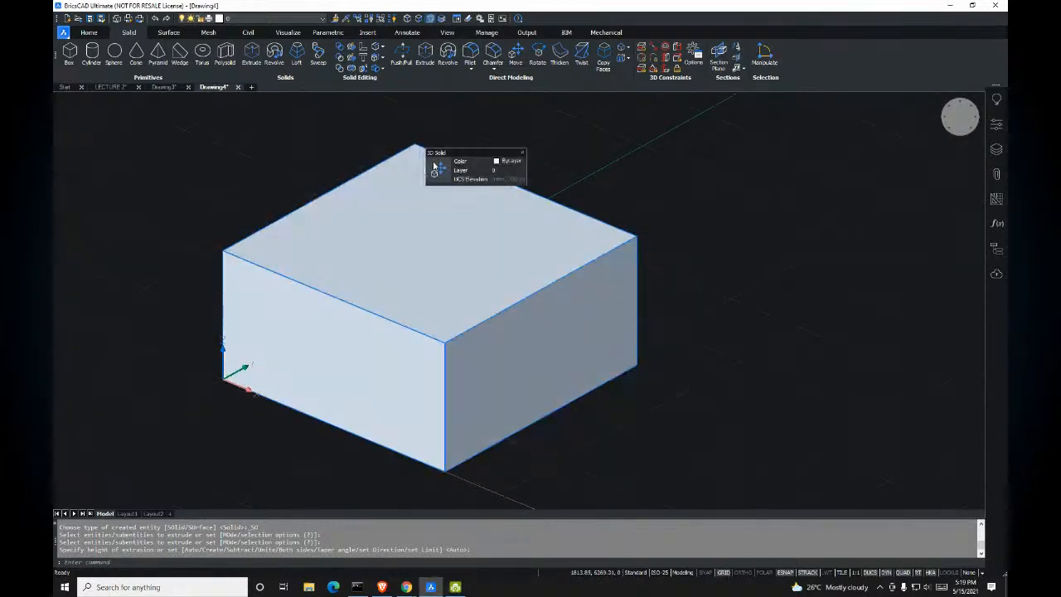
pyautogui.moveTo(680, 251); pyautogui.dragTo(688, 267, button='middle')
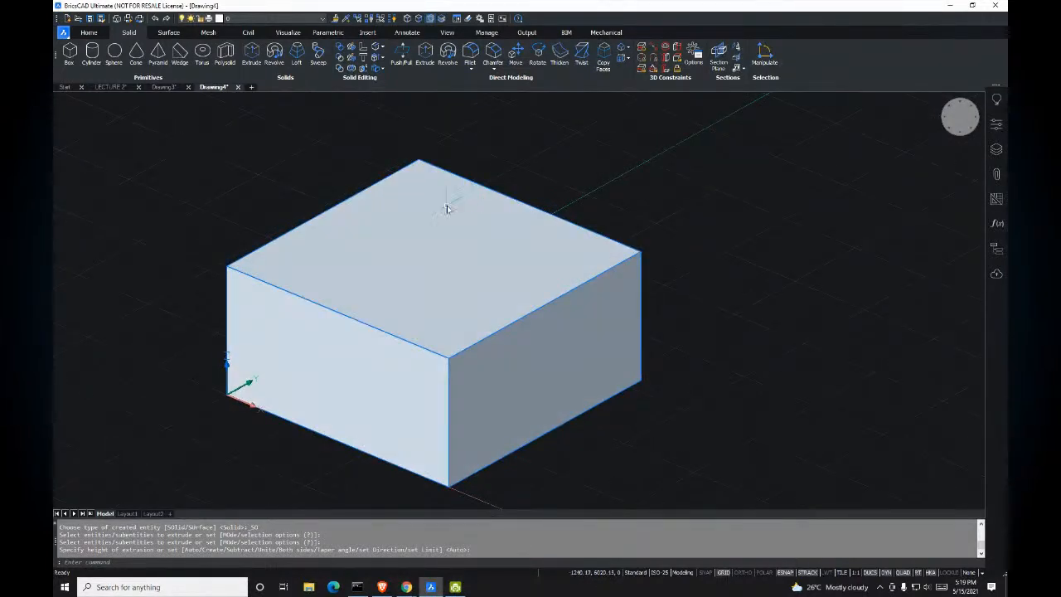
pyautogui.keyDown('shift'); pyautogui.moveTo(480, 310); pyautogui.dragTo(519, 273, button='middle'); pyautogui.keyUp('shift')
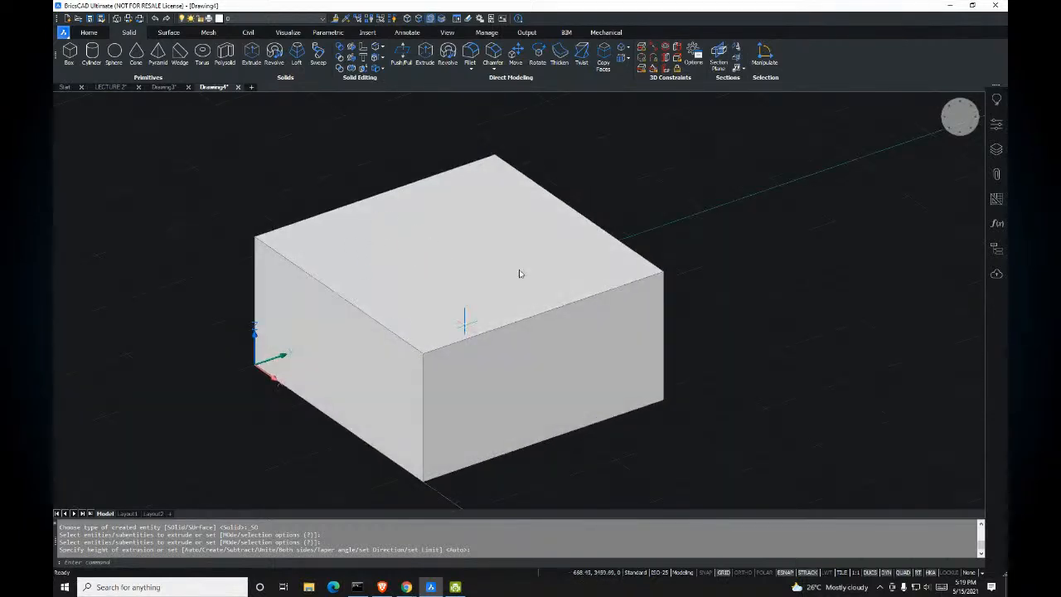
# Step: Review the Model, Draw, Modify, Select and Constraints commands offered for the block, and inspect its faces up close
pyautogui.moveTo(372, 275)
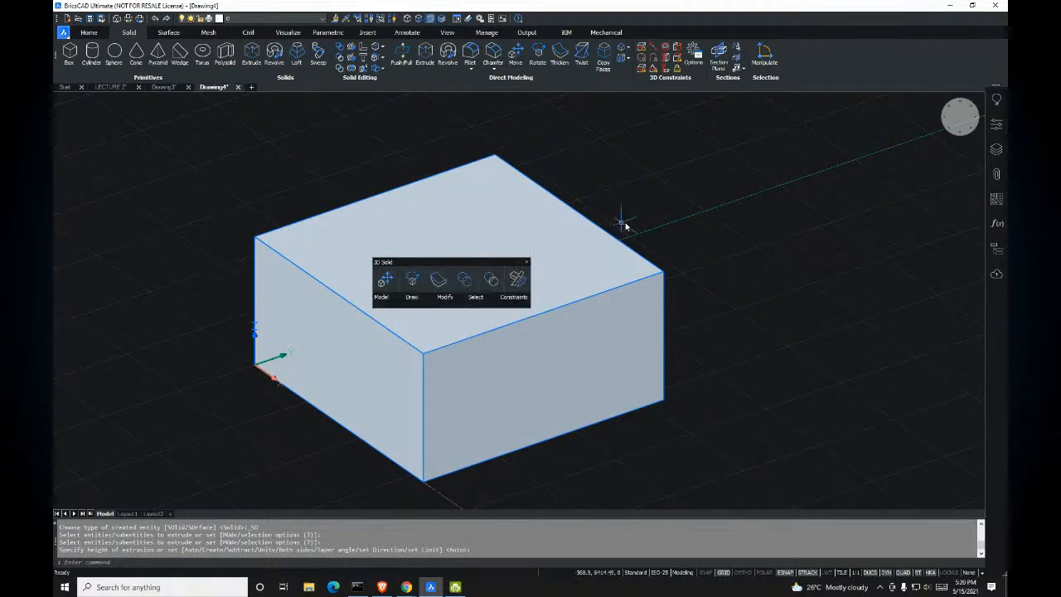
pyautogui.scroll(3, 426, 204)
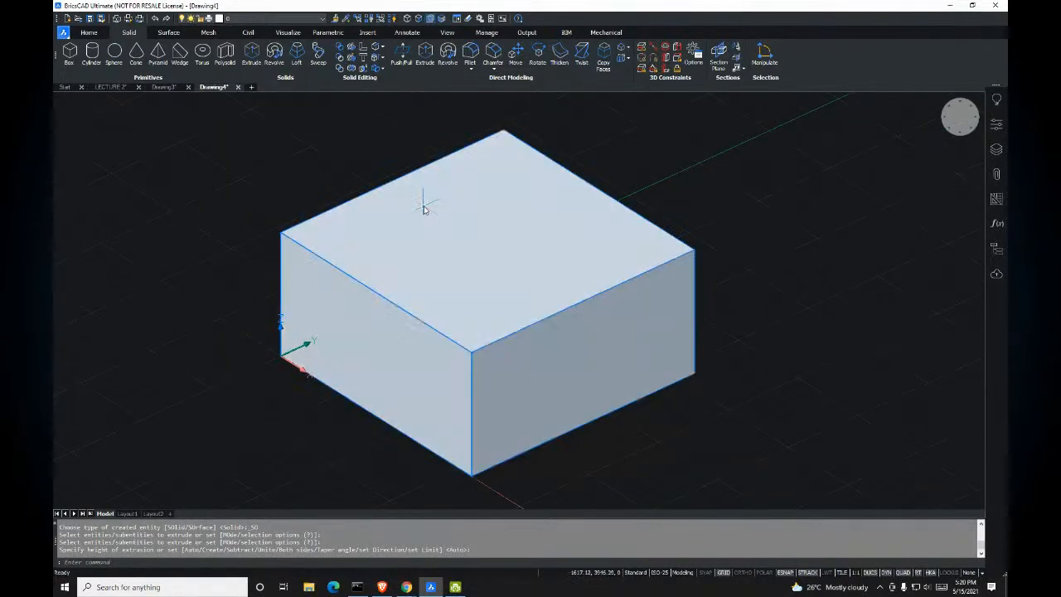
pyautogui.scroll(-2, 472, 357)
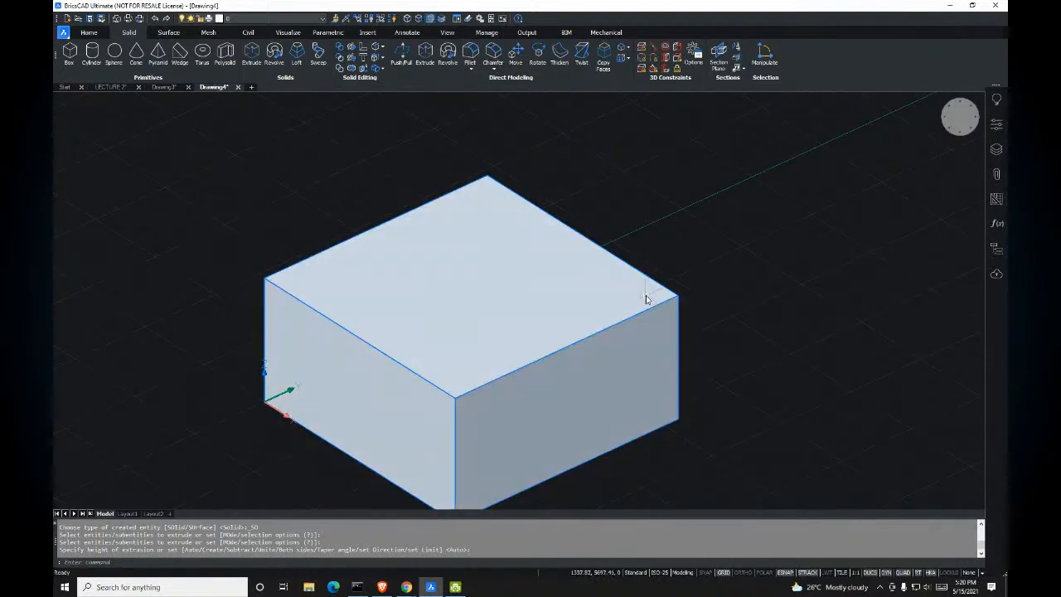
pyautogui.moveTo(645, 294)
pyautogui.scroll(2, 554, 286)
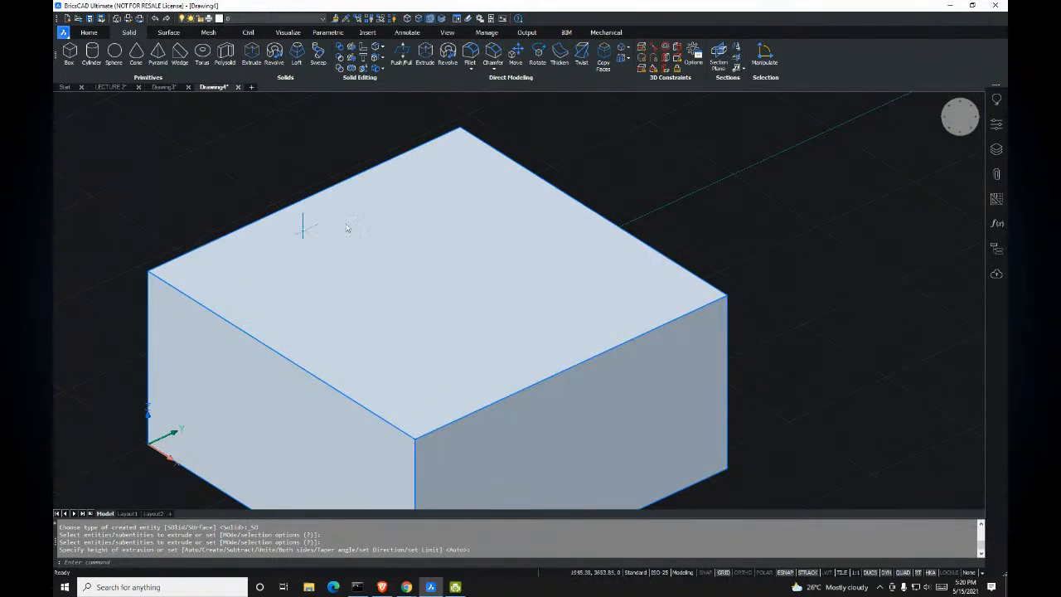
pyautogui.scroll(-2, 618, 228)
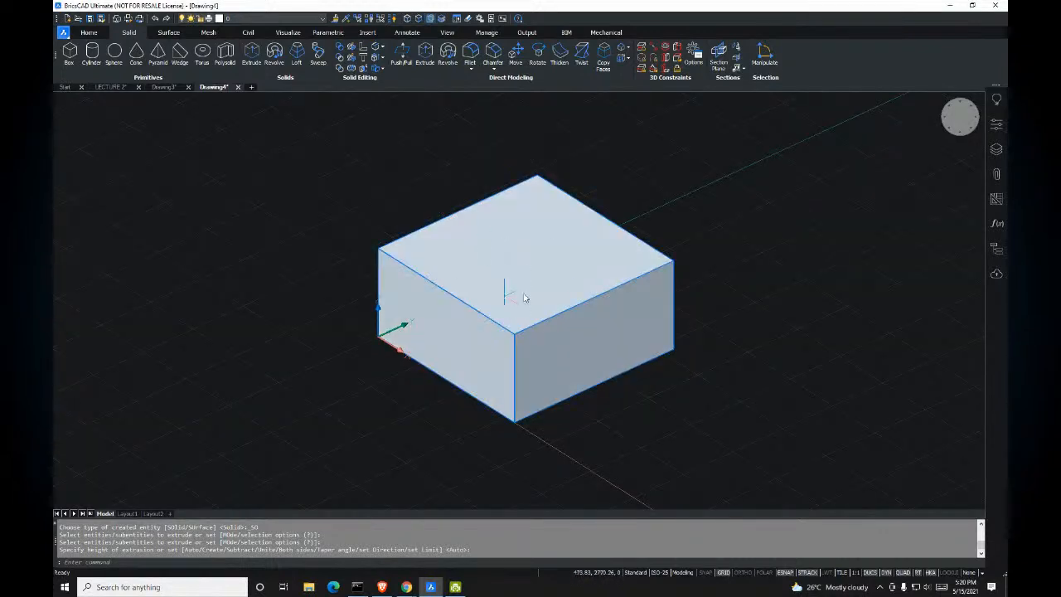
pyautogui.scroll(3, 524, 298)
pyautogui.scroll(1, 543, 348)
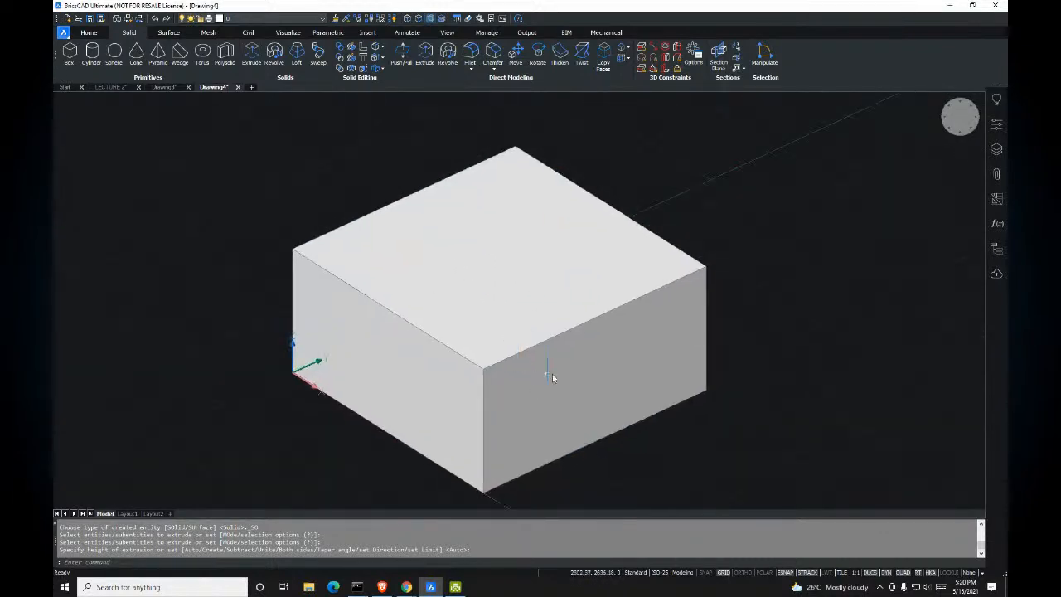
pyautogui.press('Tab')
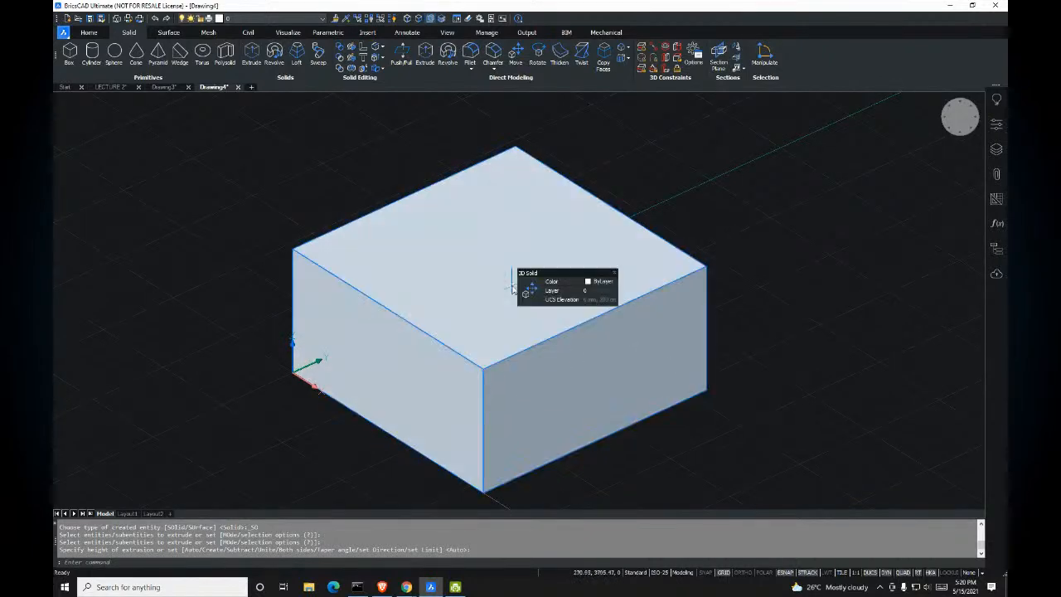
pyautogui.moveTo(523, 300)
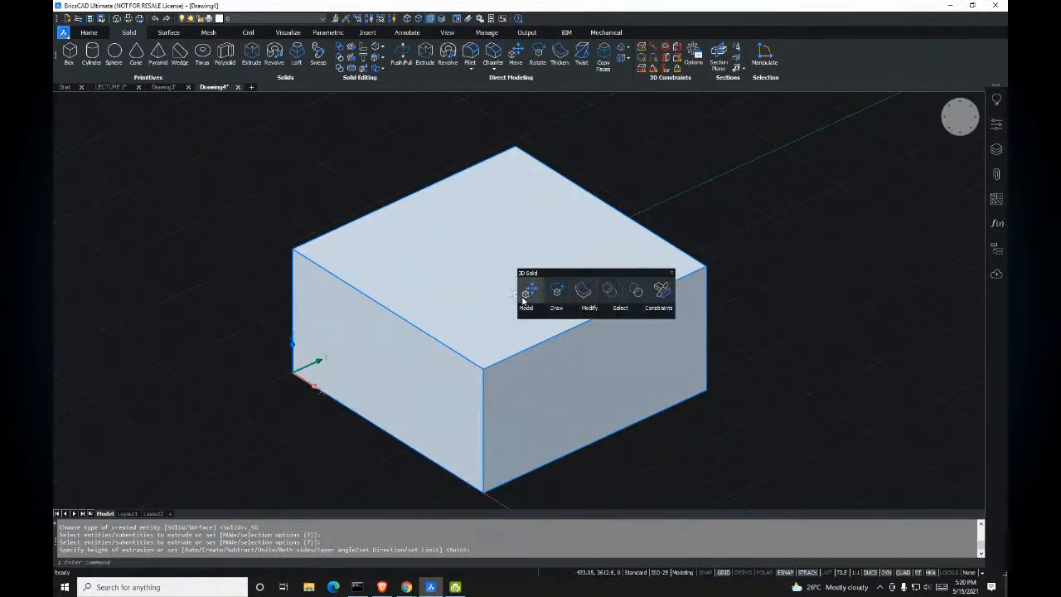
pyautogui.moveTo(489, 158); pyautogui.dragTo(438, 148, button='middle')
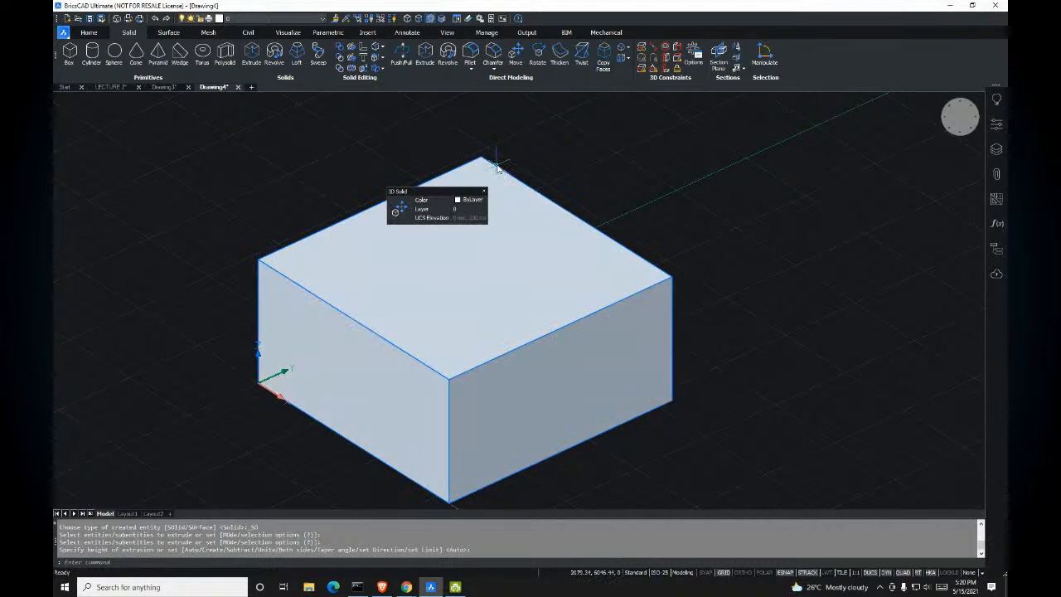
pyautogui.moveTo(734, 231); pyautogui.dragTo(743, 222, button='middle')
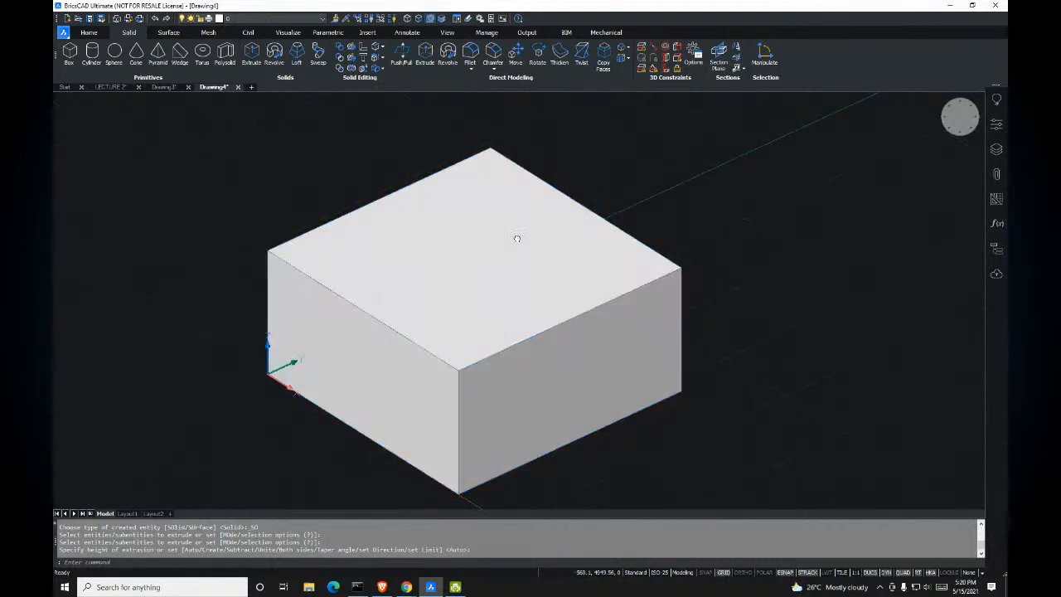
pyautogui.moveTo(516, 237); pyautogui.dragTo(512, 250, button='middle')
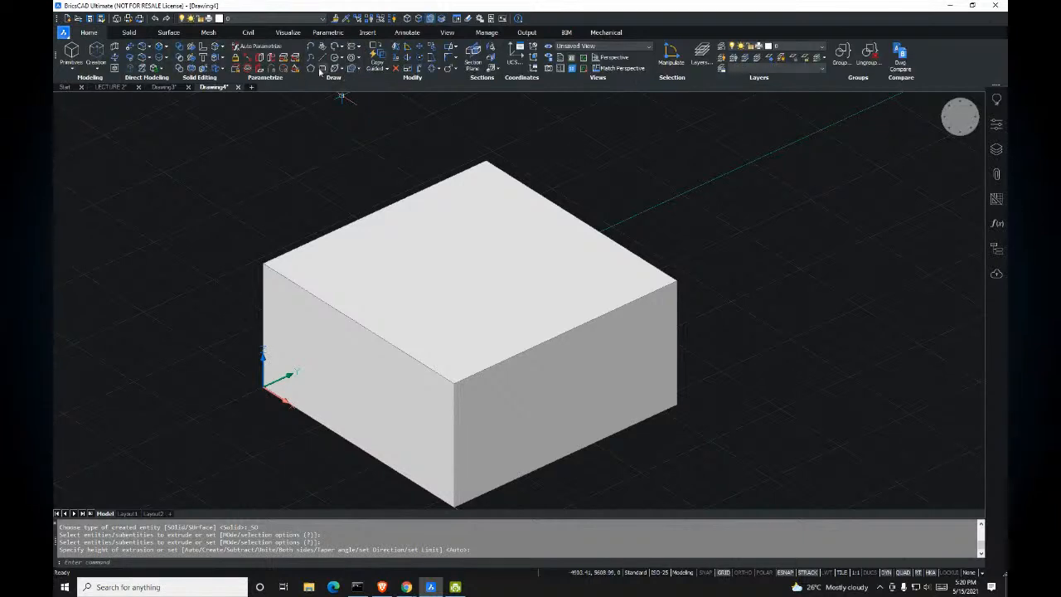
pyautogui.click(420, 73)
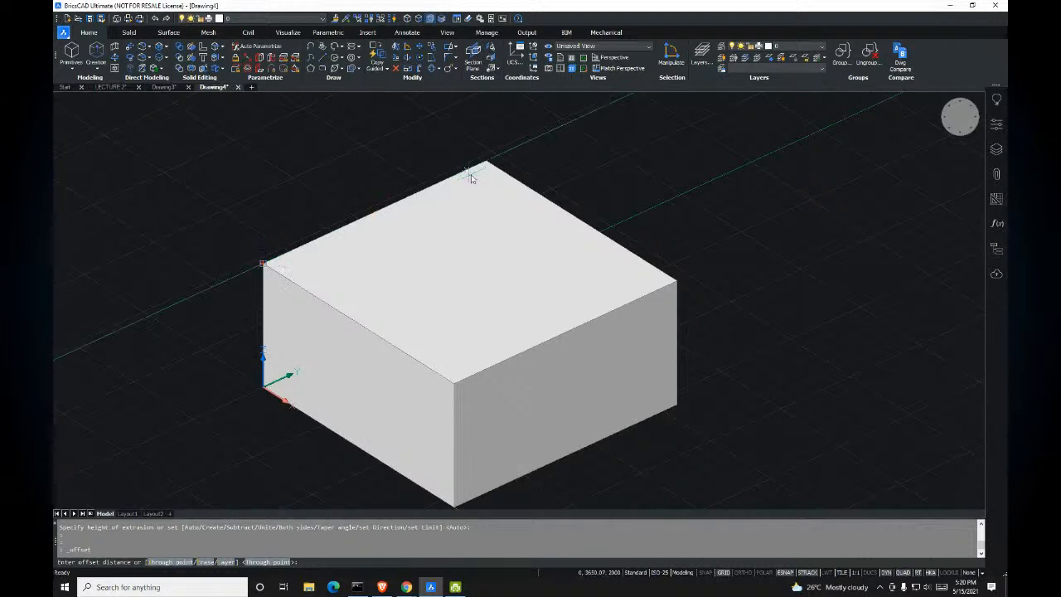
pyautogui.moveTo(683, 261); pyautogui.dragTo(661, 237, button='middle')
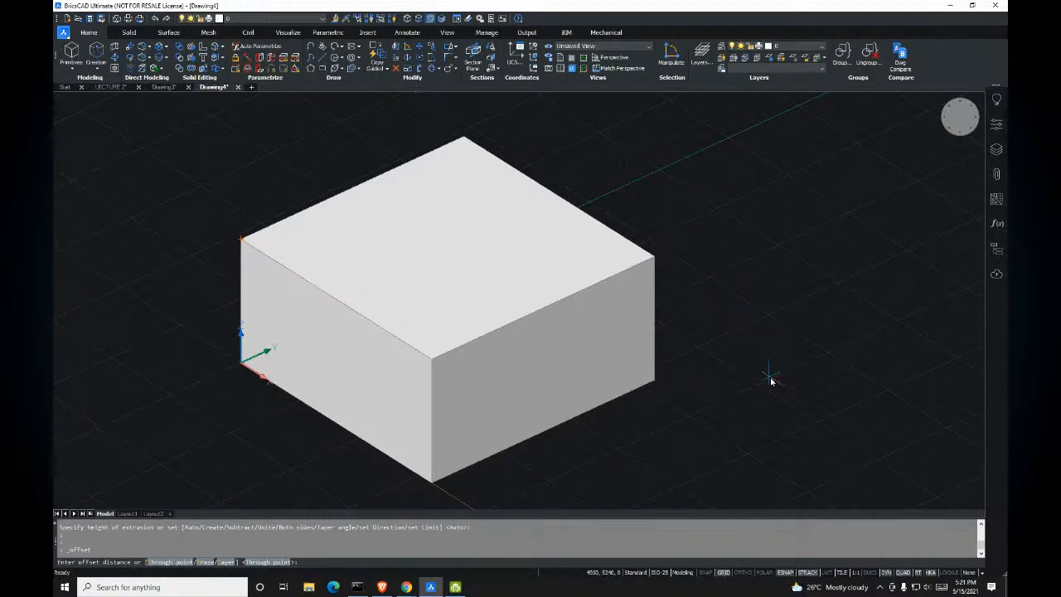
pyautogui.press('Escape')
pyautogui.keyDown('shift'); pyautogui.moveTo(691, 312); pyautogui.dragTo(716, 324, button='middle'); pyautogui.keyUp('shift')
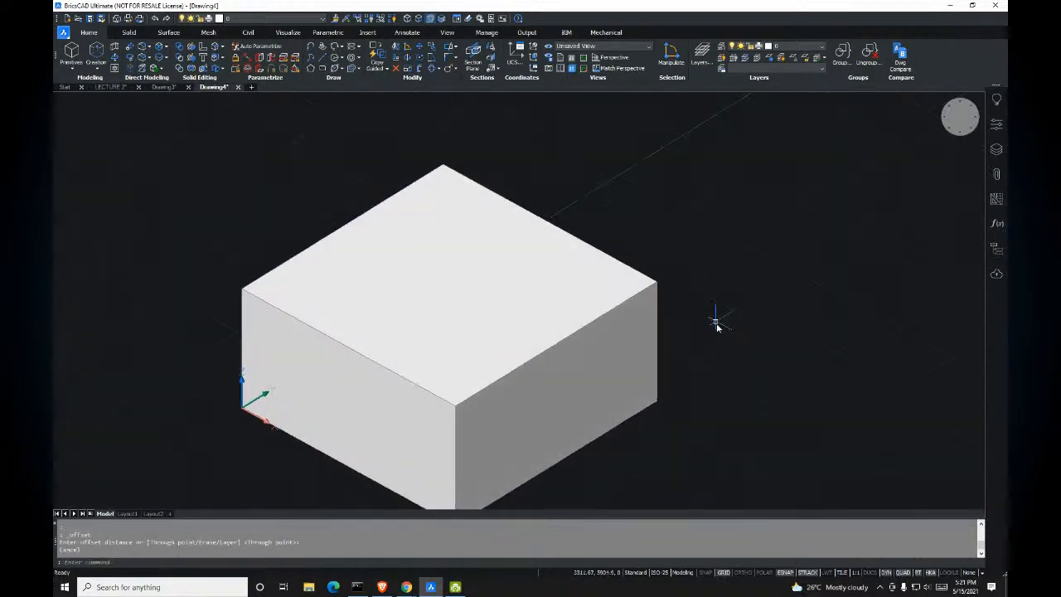
# Step: Turn on Dynamic UCS so that drawing can align with the faces of the block
pyautogui.press('ctrl')
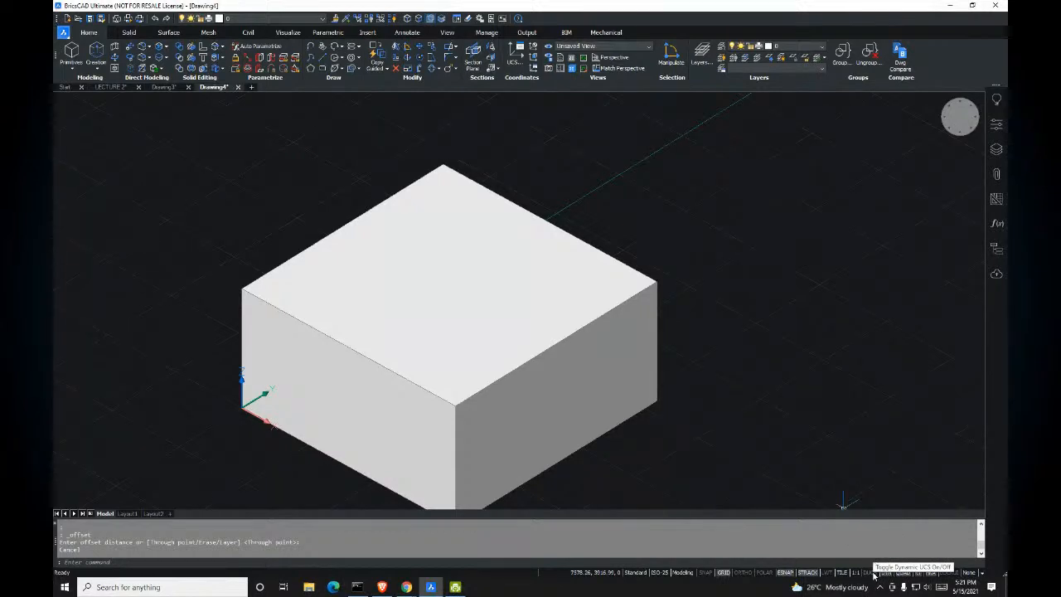
pyautogui.press('ctrl')
pyautogui.press('ctrl')
pyautogui.click(867, 571)
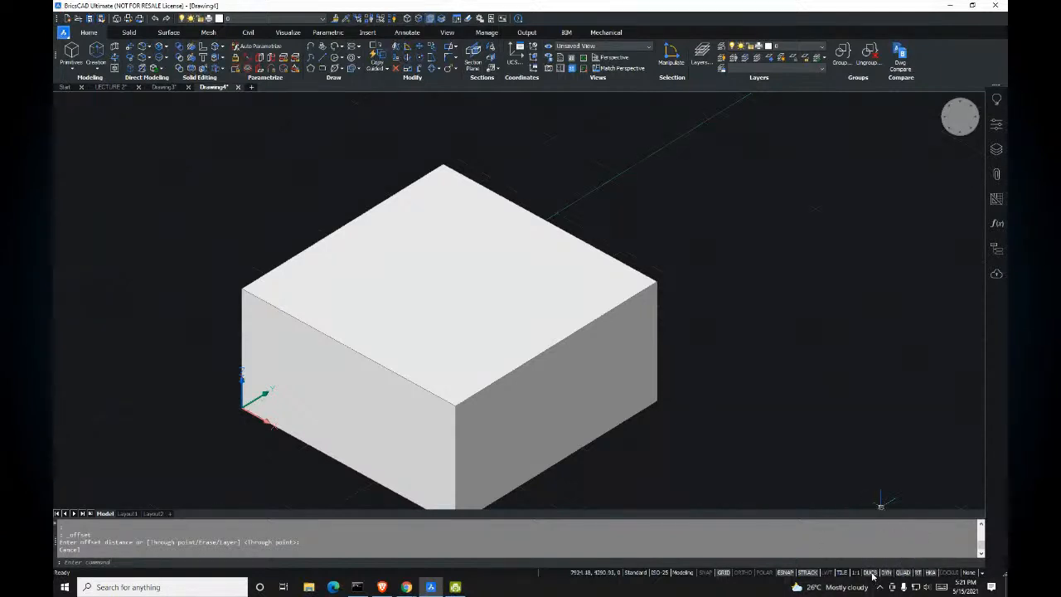
pyautogui.press('ctrl')
pyautogui.moveTo(514, 202)
pyautogui.mouseDown(button='middle')
pyautogui.moveTo(528, 135)
pyautogui.moveTo(523, 153)
pyautogui.mouseUp(button='middle')
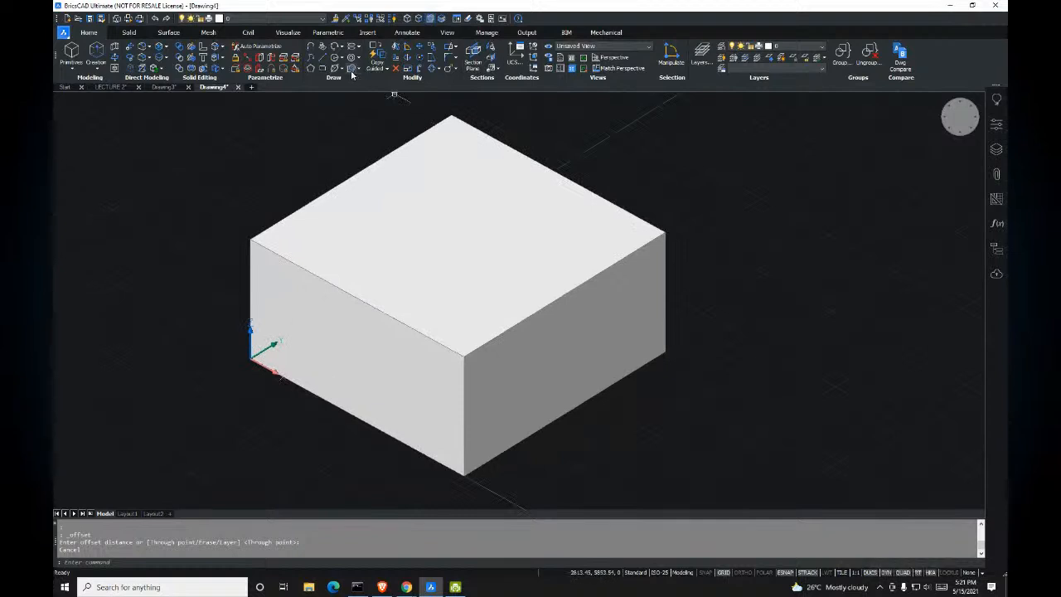
# Step: Turn on Prioritize Selection of Faces for picking individual solid faces, and cancel the pending Offset command
pyautogui.press('Return')
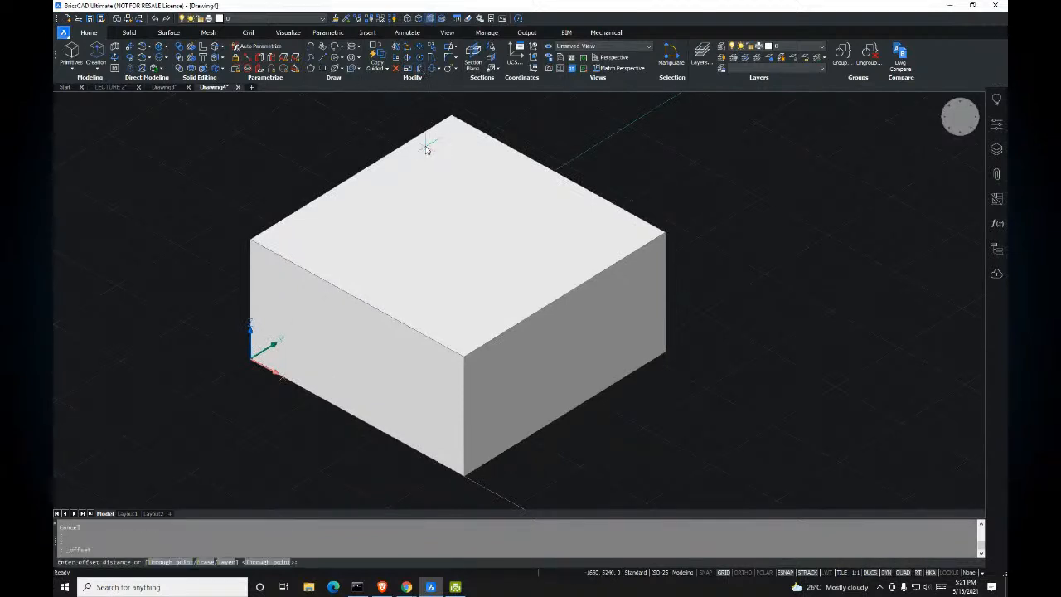
pyautogui.keyDown('shift'); pyautogui.moveTo(434, 135); pyautogui.dragTo(444, 196, button='middle'); pyautogui.keyUp('shift')
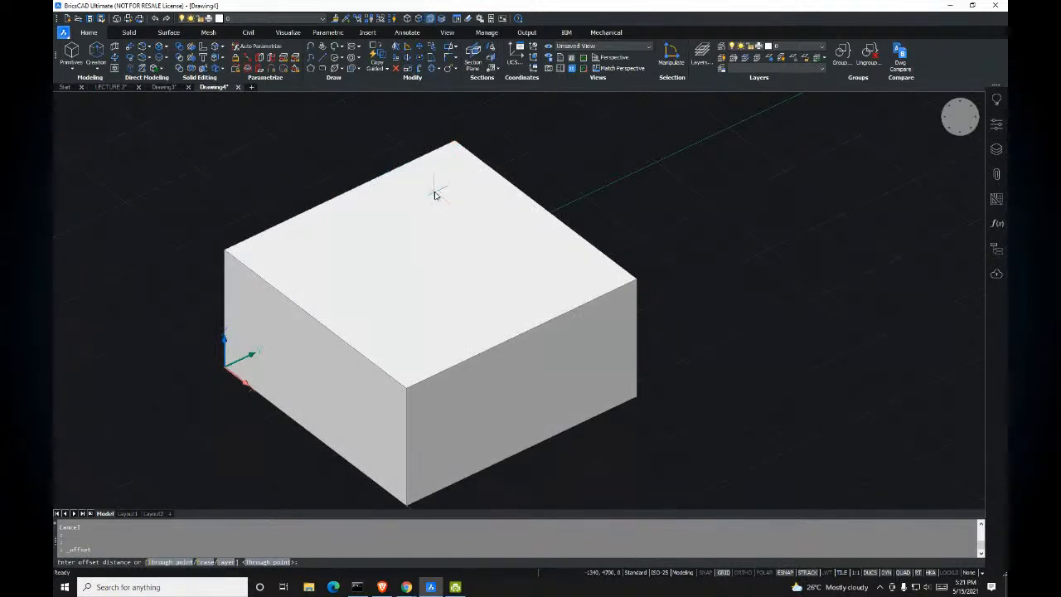
pyautogui.moveTo(463, 167)
pyautogui.mouseDown(button='middle')
pyautogui.moveTo(476, 149)
pyautogui.moveTo(458, 155)
pyautogui.mouseUp(button='middle')
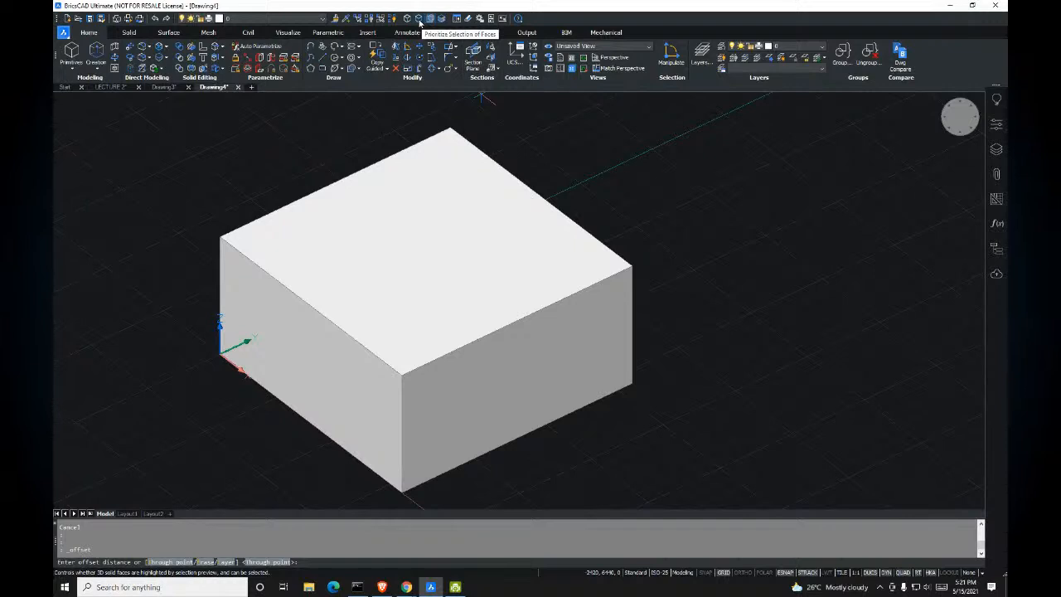
pyautogui.click(419, 20)
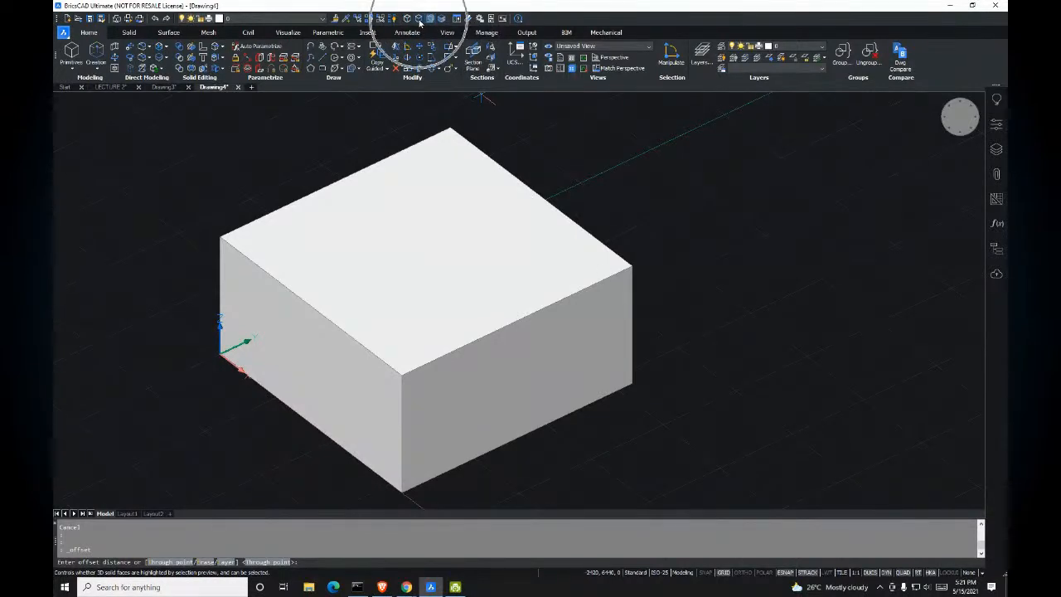
pyautogui.click(419, 20)
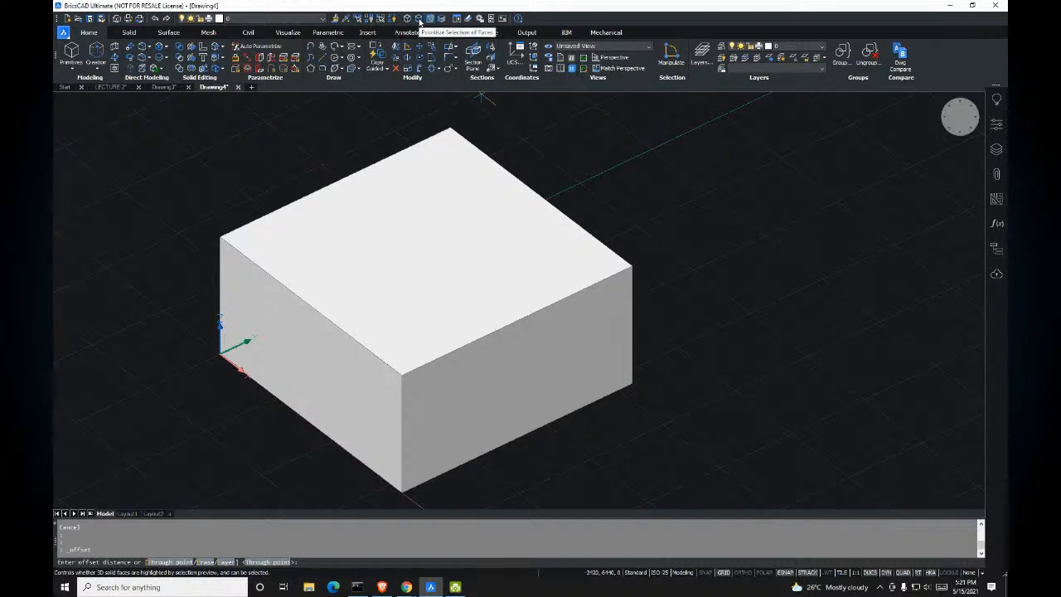
pyautogui.click(419, 20)
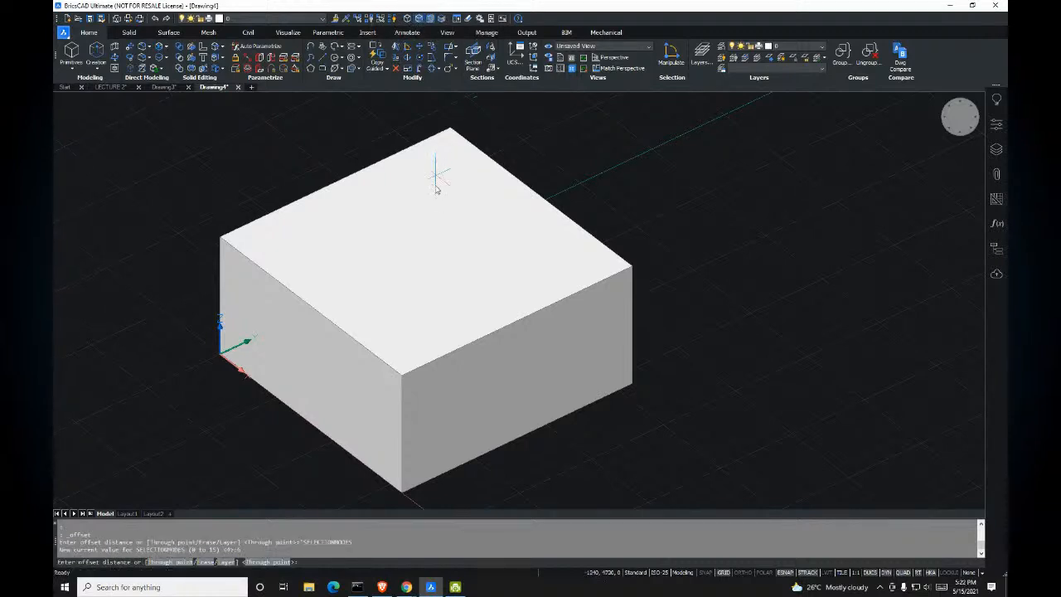
pyautogui.press('Escape')
pyautogui.press('Escape')
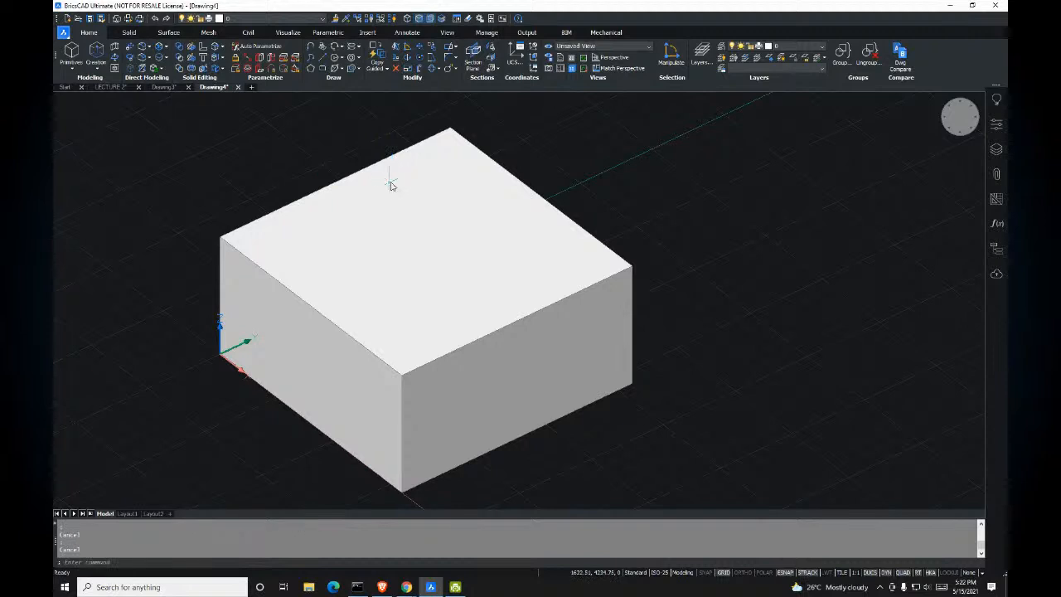
# Step: Examine the block's top and side faces by highlighting them individually, including the properties of the top face
pyautogui.moveTo(430, 233); pyautogui.dragTo(434, 217, button='middle')
pyautogui.moveTo(365, 144); pyautogui.dragTo(365, 167, button='middle')
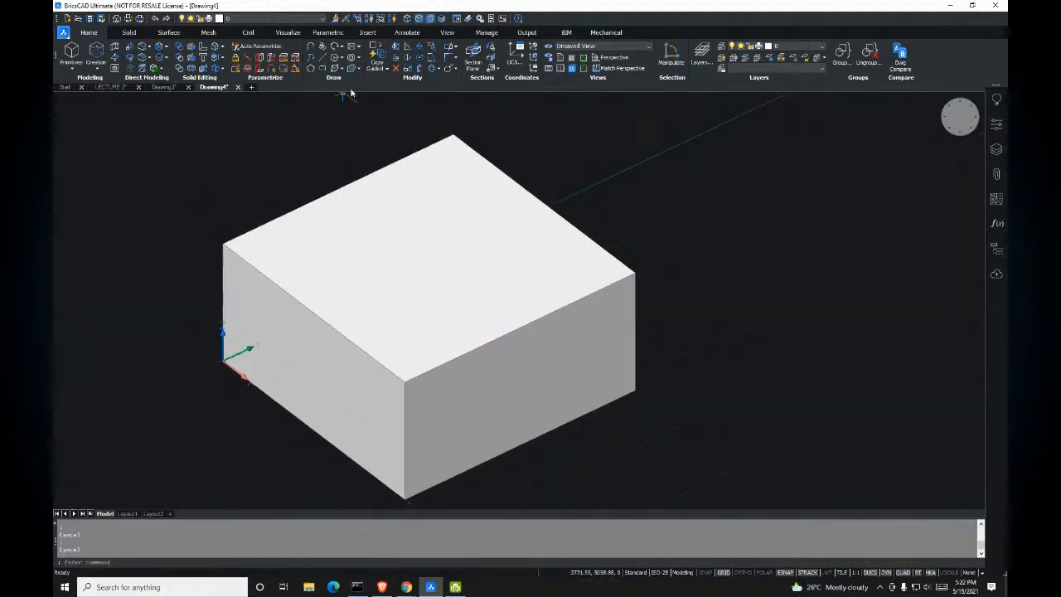
pyautogui.moveTo(377, 224)
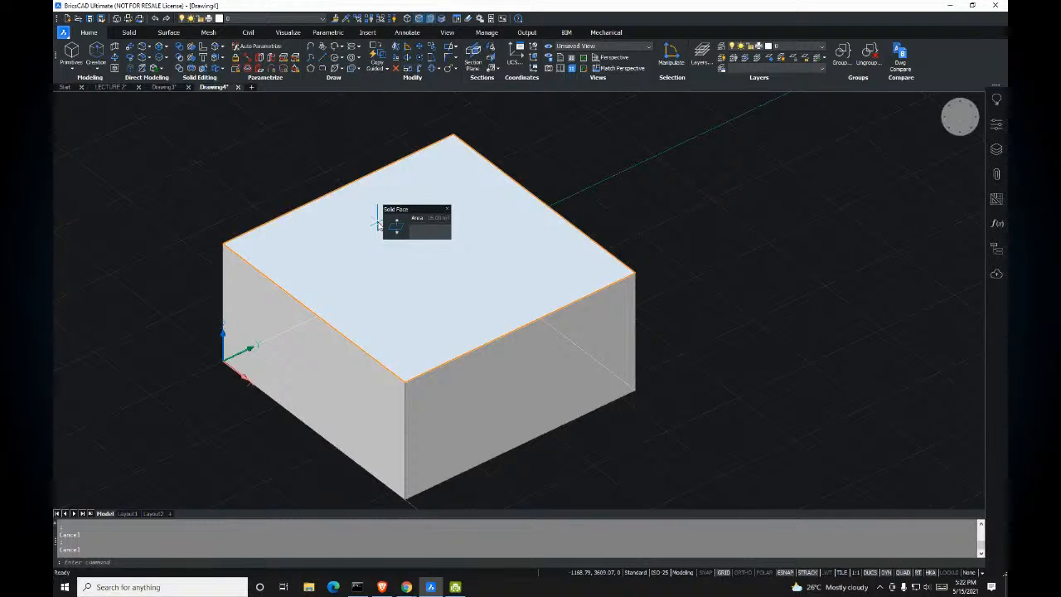
pyautogui.click(377, 224)
pyautogui.press('Escape')
pyautogui.moveTo(403, 232)
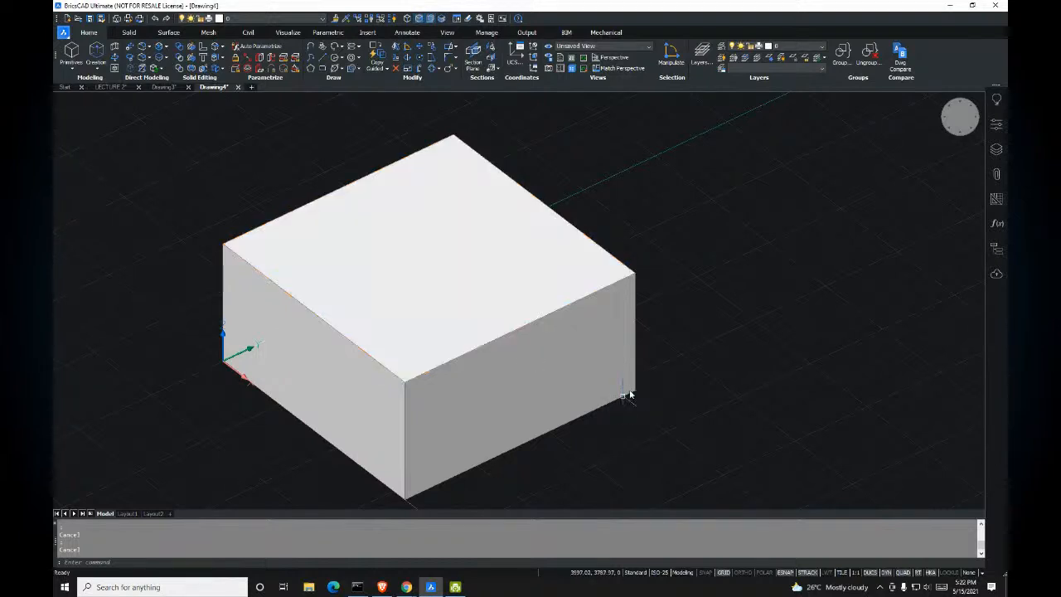
pyautogui.moveTo(581, 328)
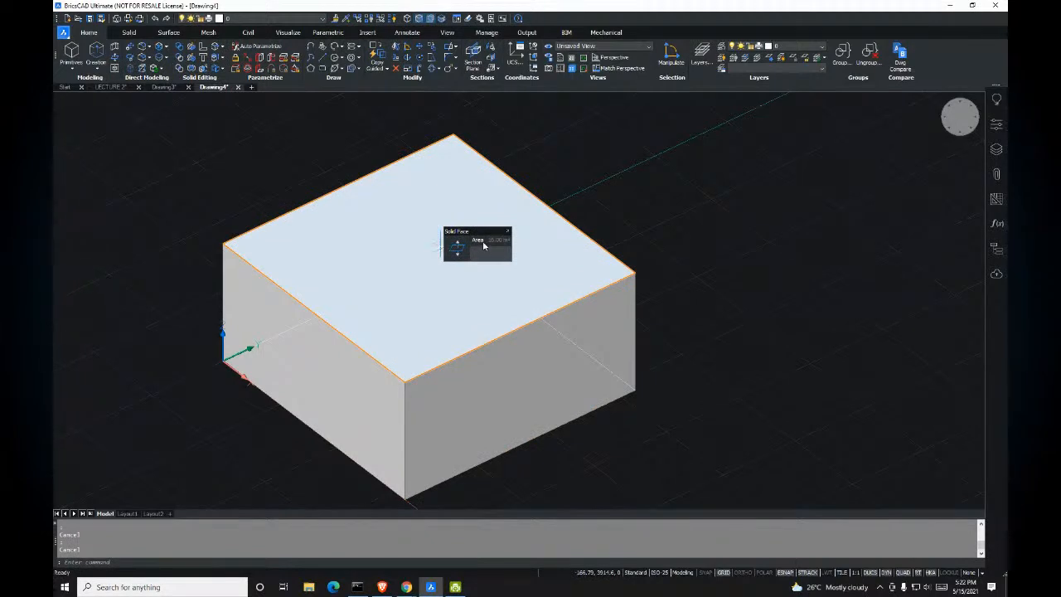
pyautogui.moveTo(459, 249)
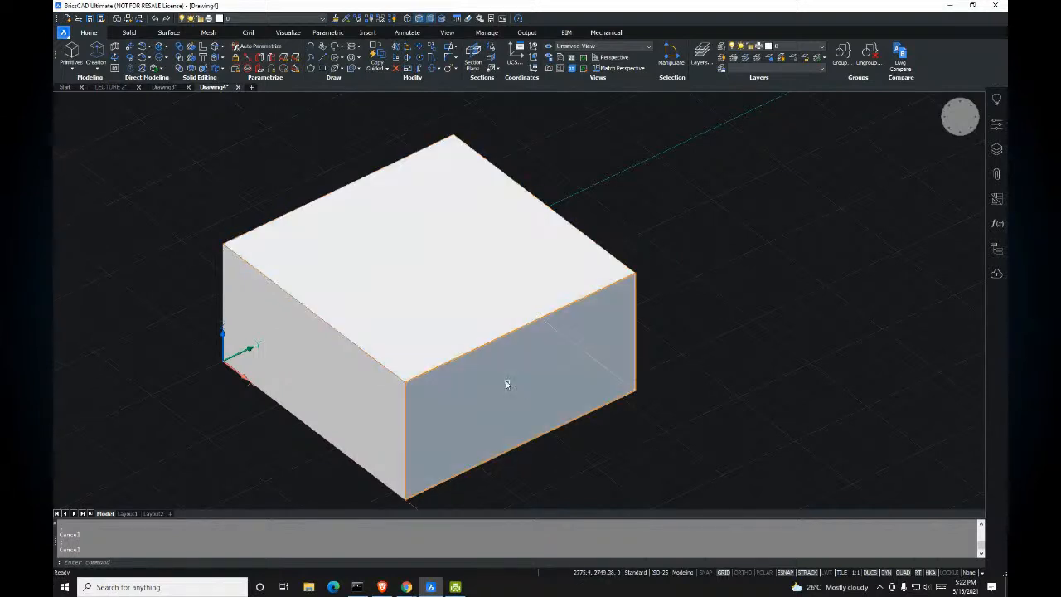
# Step: Offset the outline of the block's top face inward by about 200 with the Offset command offered for that face
pyautogui.moveTo(476, 300)
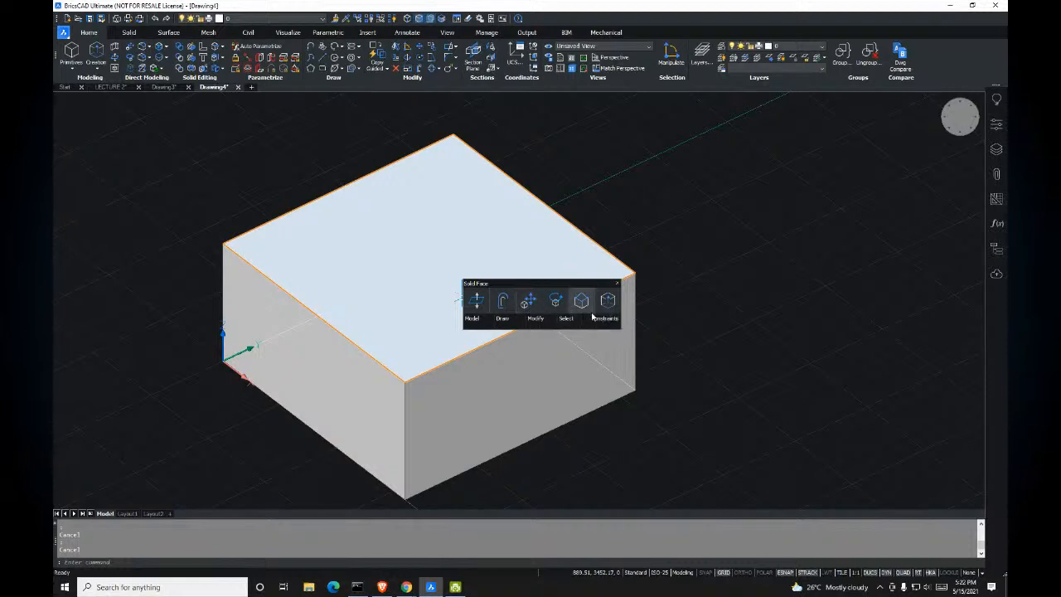
pyautogui.moveTo(511, 323)
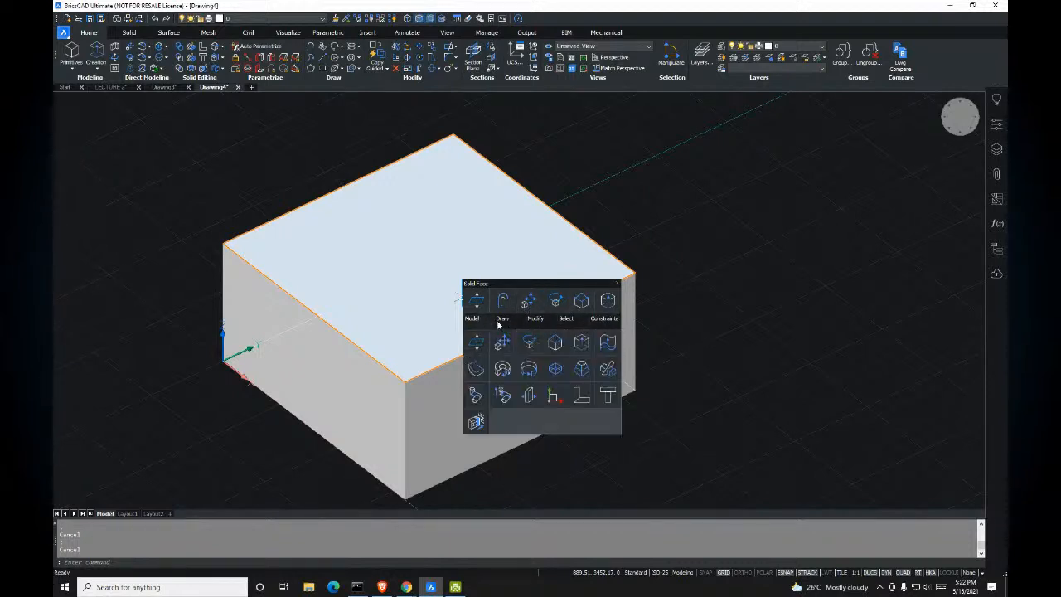
pyautogui.click(479, 351)
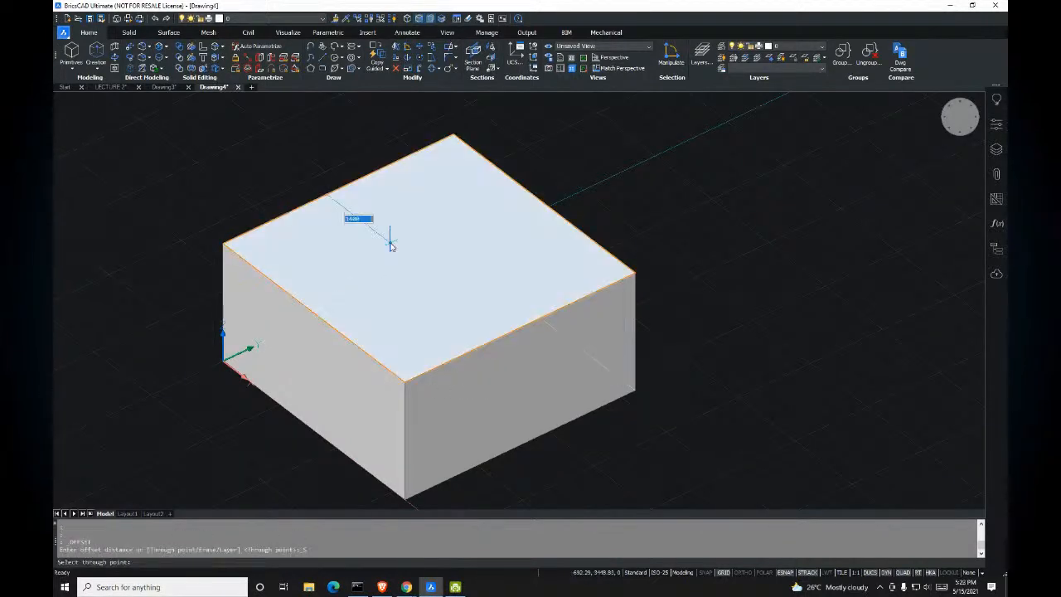
pyautogui.scroll(2, 392, 265)
pyautogui.moveTo(384, 251); pyautogui.dragTo(452, 241, button='middle')
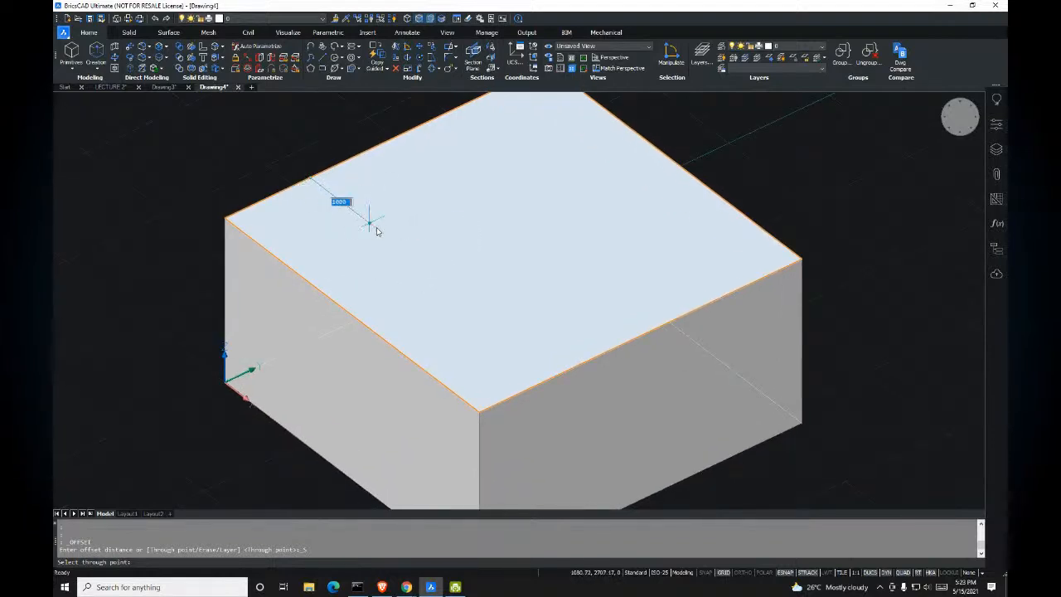
pyautogui.moveTo(369, 213); pyautogui.dragTo(322, 225, button='middle')
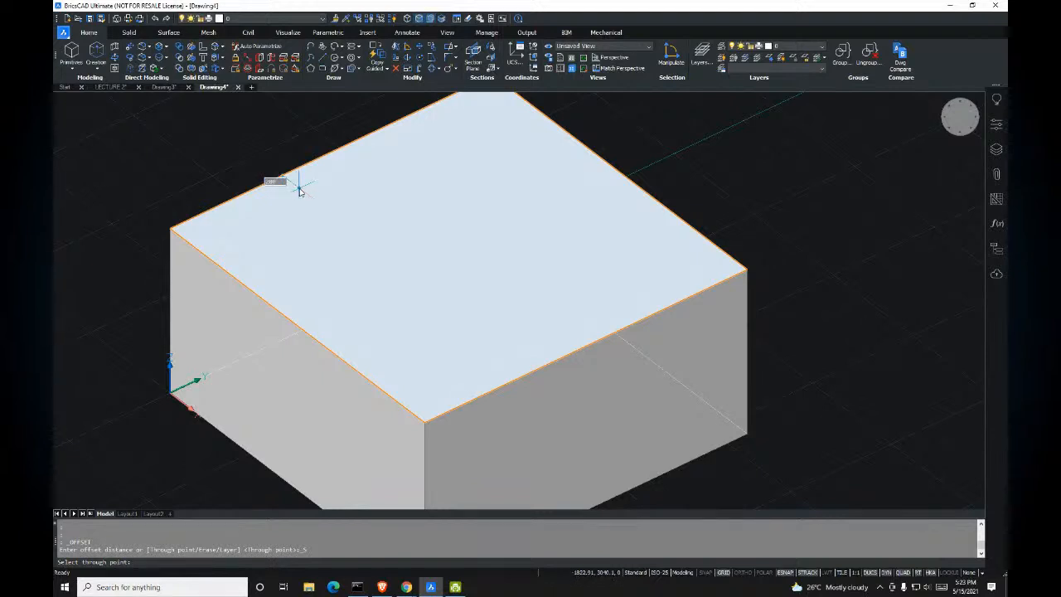
pyautogui.click(300, 191)
# Step: Dismiss the browser notification and examine the inner outline and the boundary it encloses on the block's top face
pyautogui.scroll(-3, 609, 194)
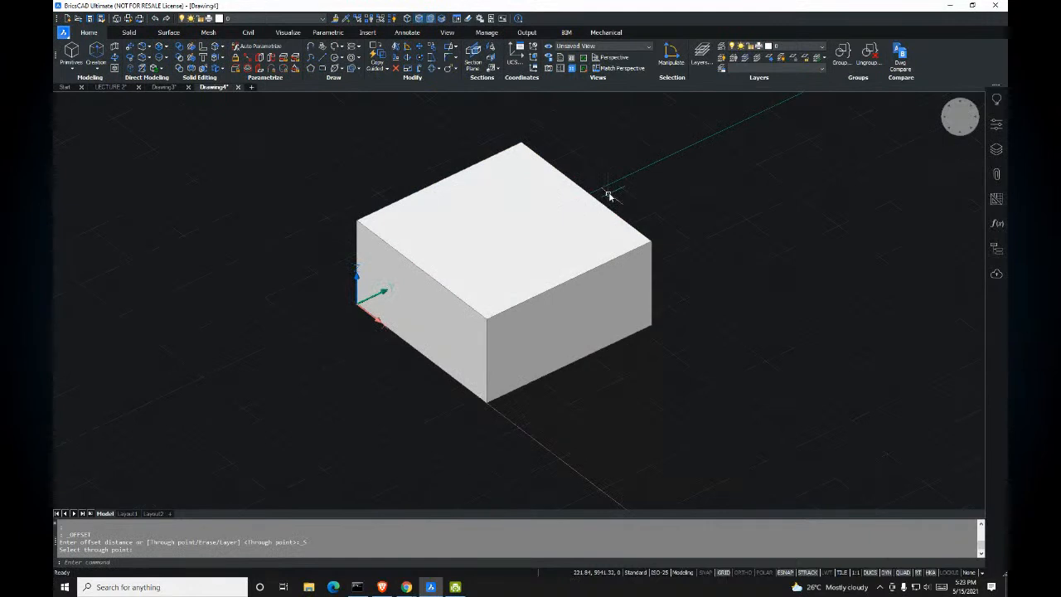
pyautogui.scroll(2, 564, 184)
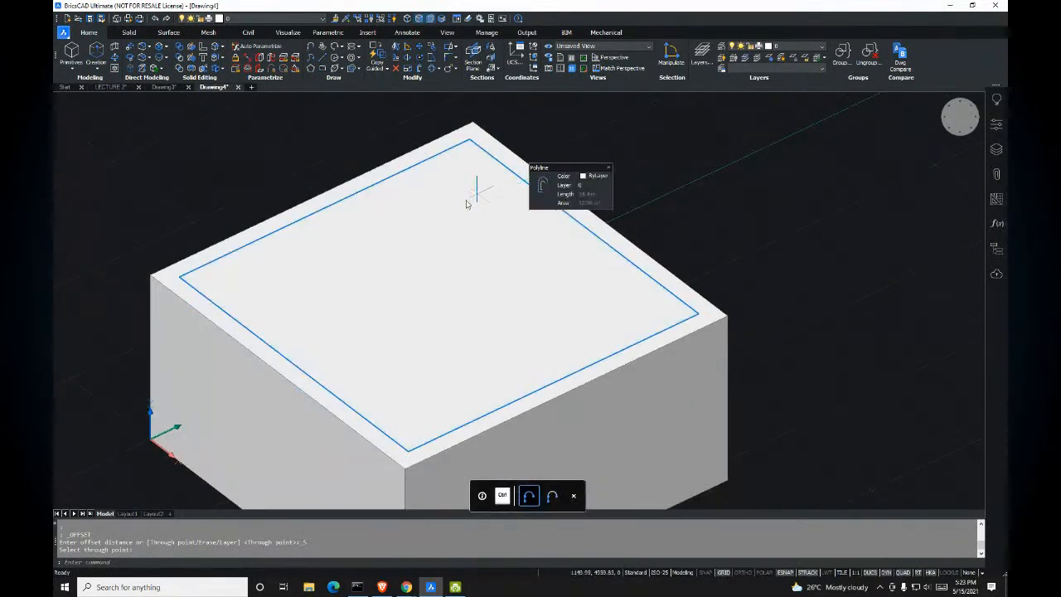
pyautogui.moveTo(743, 218); pyautogui.dragTo(714, 197, button='middle')
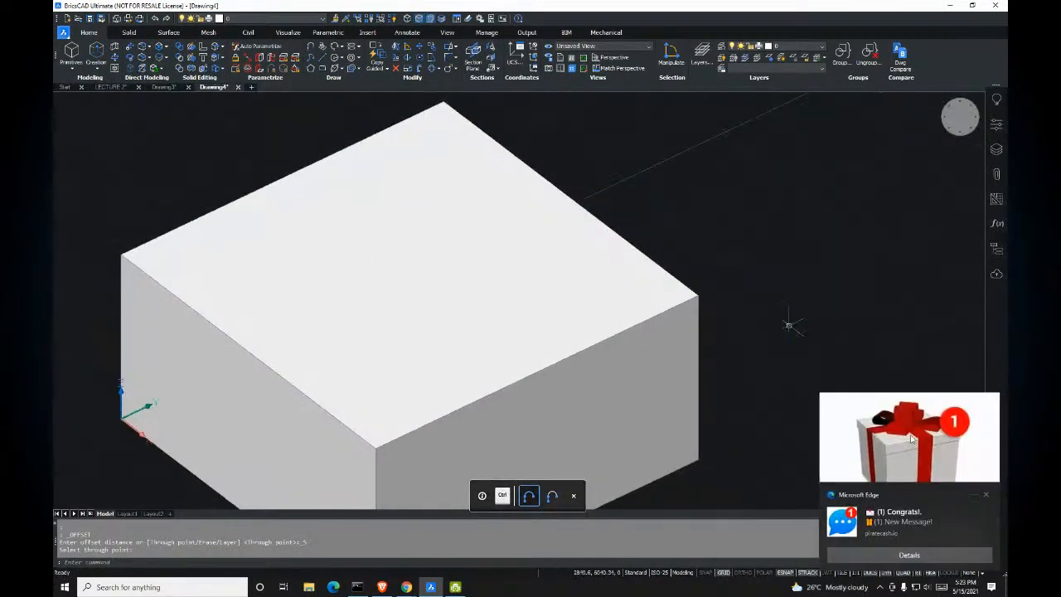
pyautogui.click(986, 494)
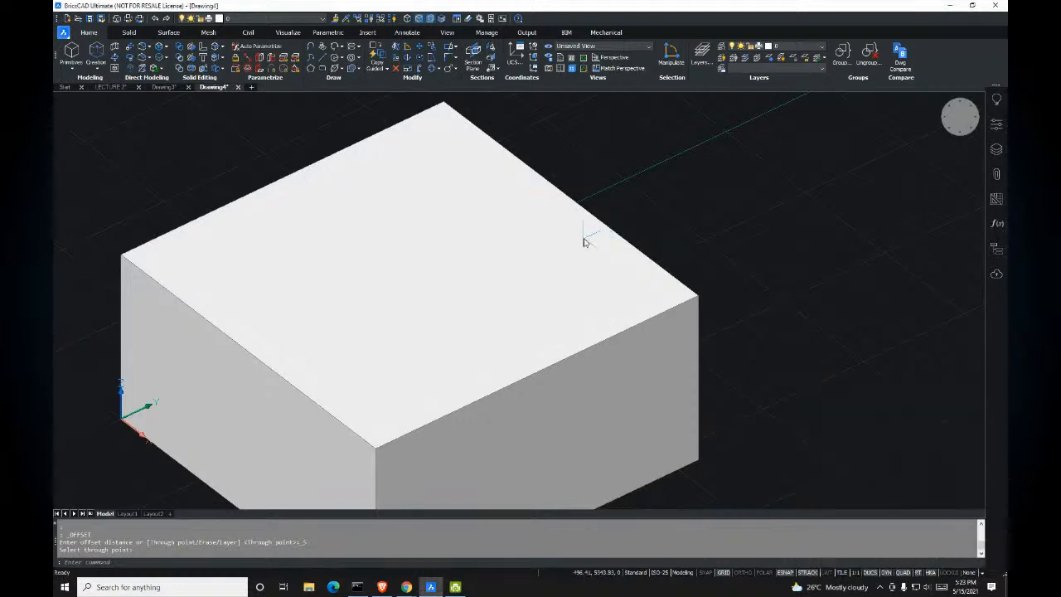
pyautogui.moveTo(597, 236); pyautogui.dragTo(618, 246, button='middle')
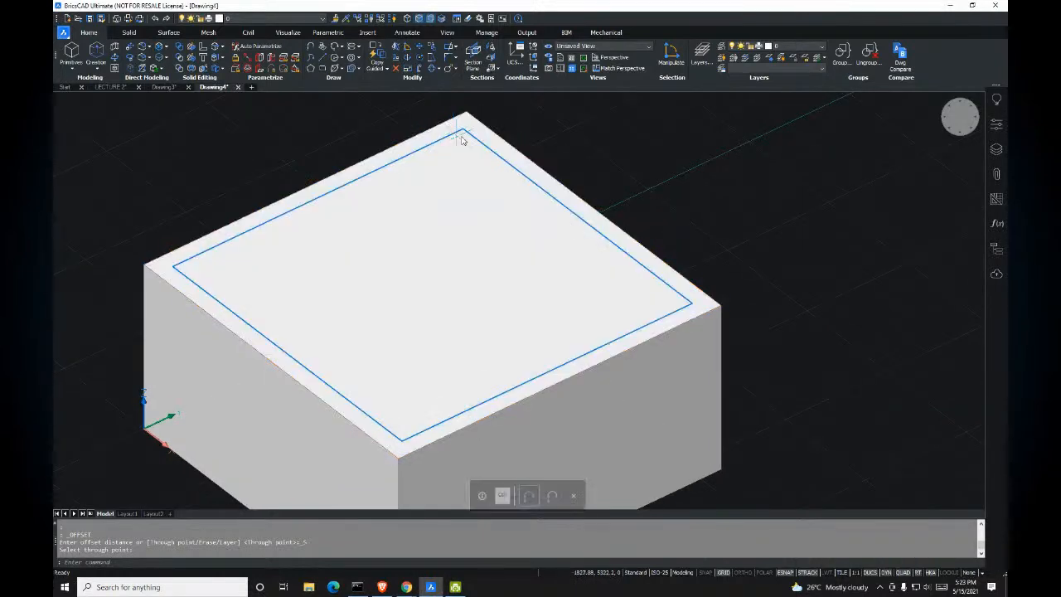
pyautogui.click(500, 136)
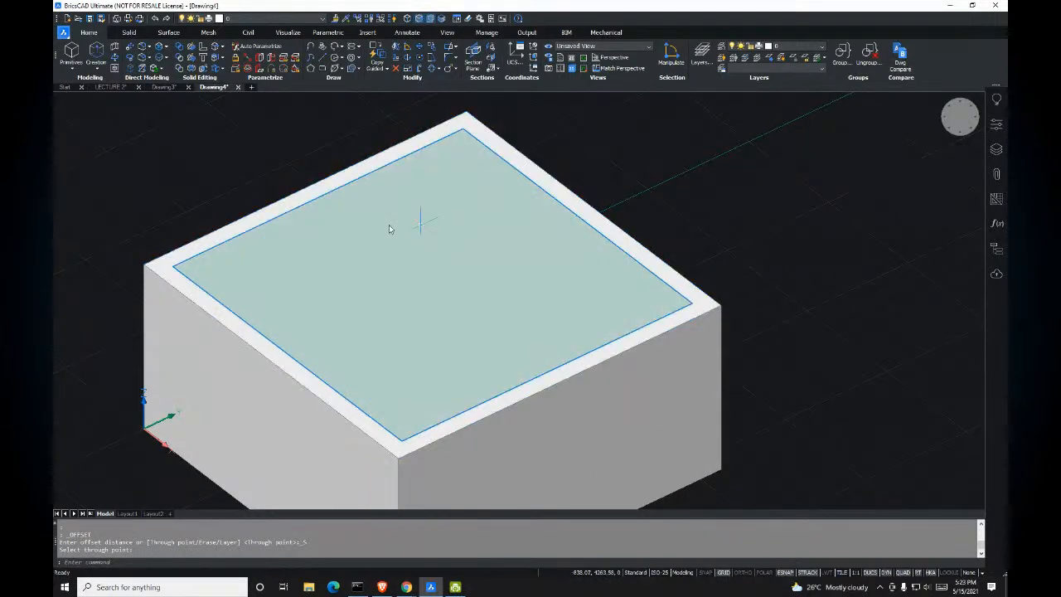
pyautogui.keyDown('shift'); pyautogui.moveTo(255, 178); pyautogui.dragTo(282, 181, button='middle'); pyautogui.keyUp('shift')
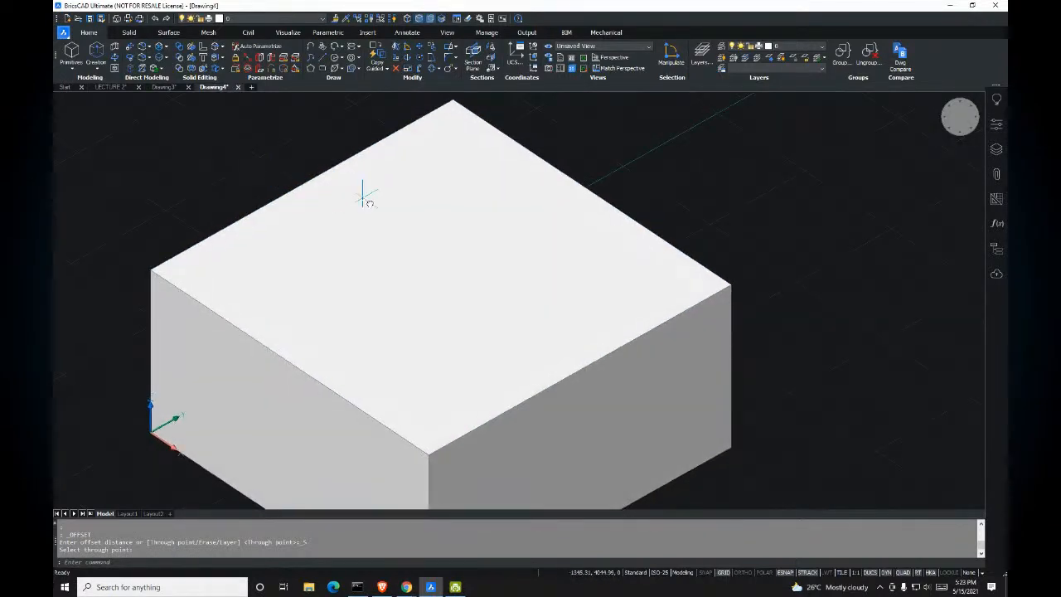
pyautogui.moveTo(366, 195); pyautogui.dragTo(399, 204, button='middle')
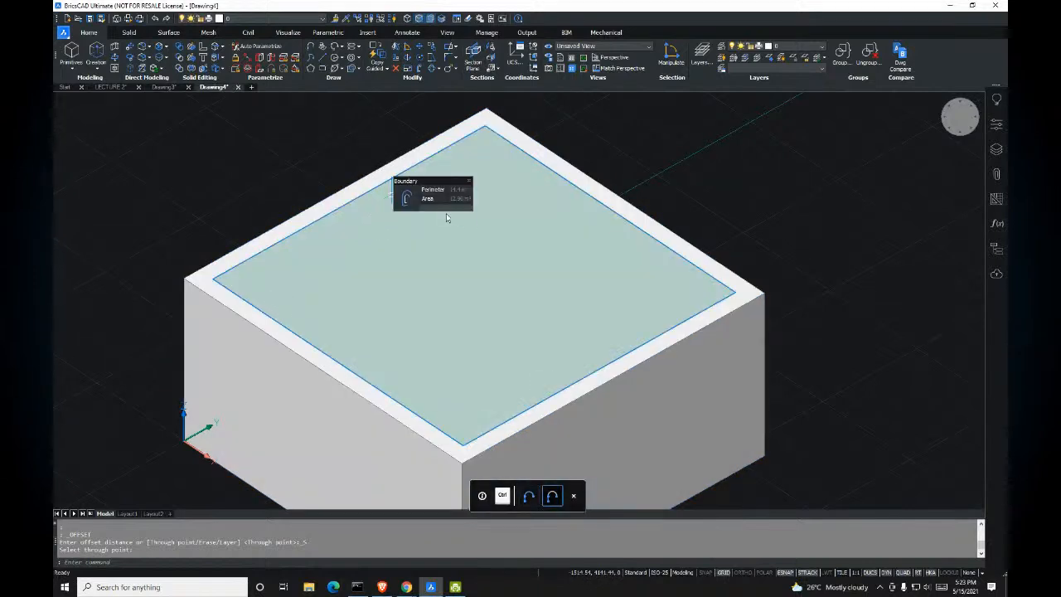
pyautogui.scroll(-3, 469, 225)
pyautogui.scroll(3, 530, 241)
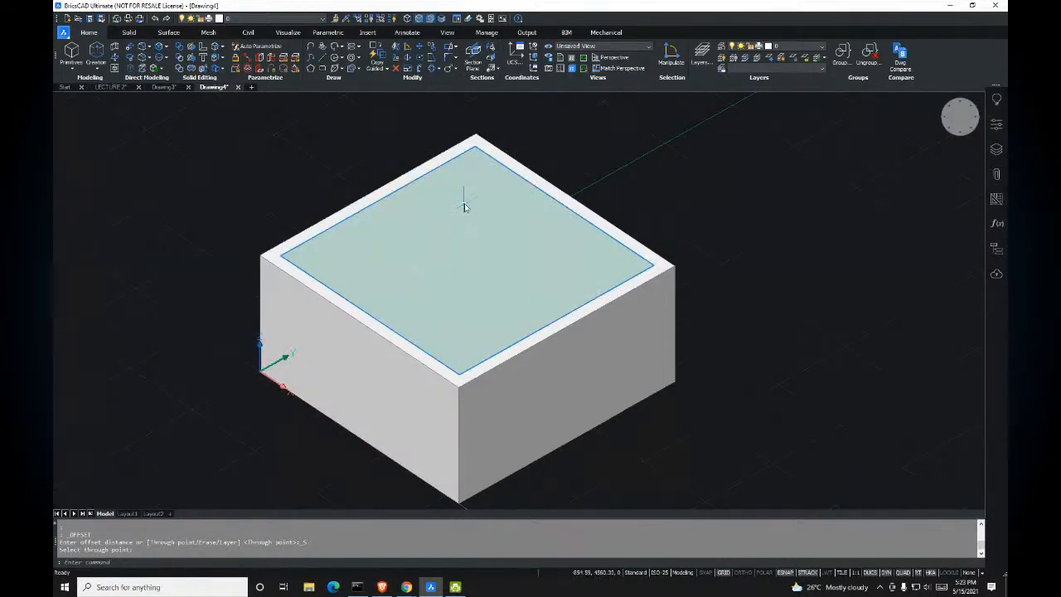
# Step: Push the boundary inside the block's top face down into the solid with Push/Pull to hollow it into an open box
pyautogui.moveTo(439, 221); pyautogui.dragTo(429, 218, button='middle')
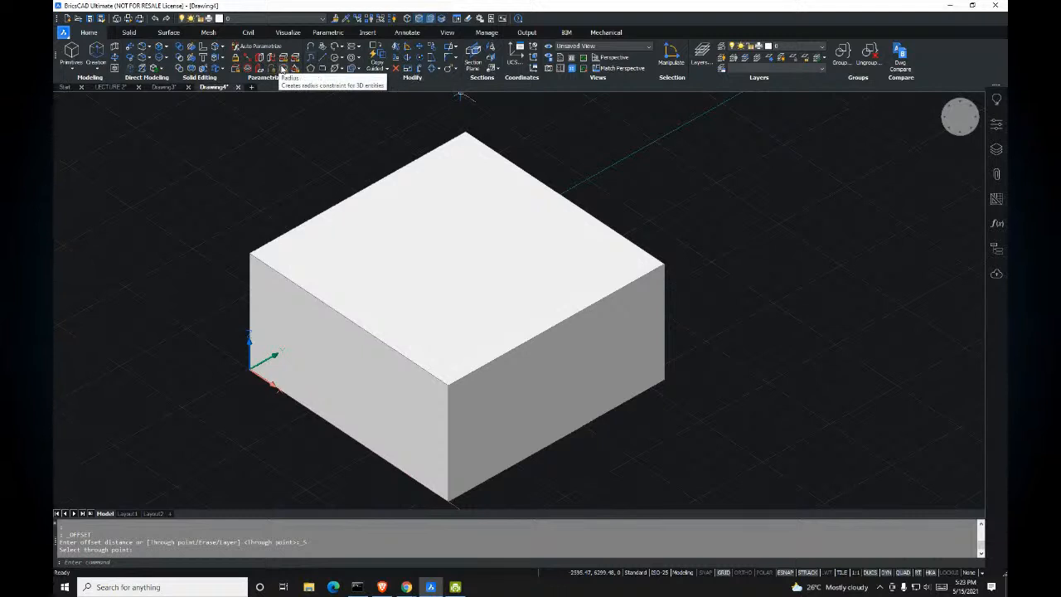
pyautogui.click(130, 33)
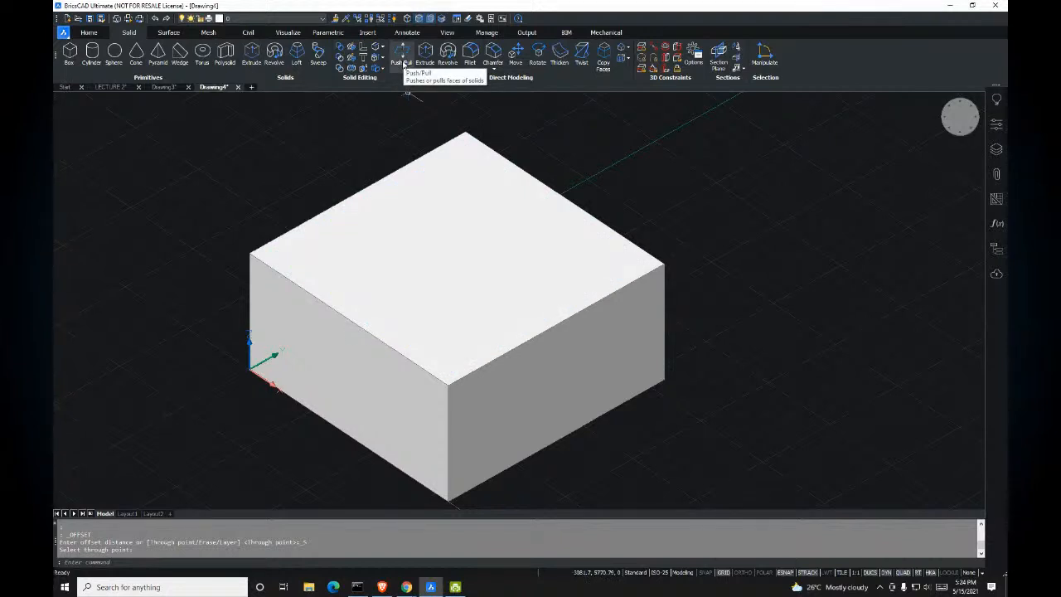
pyautogui.moveTo(445, 233)
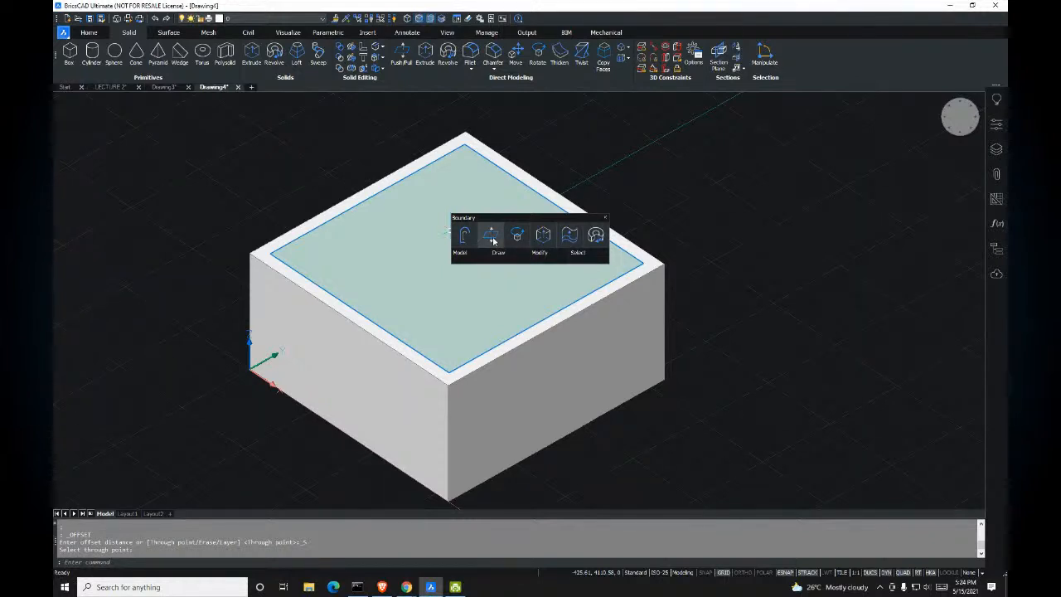
pyautogui.click(492, 240)
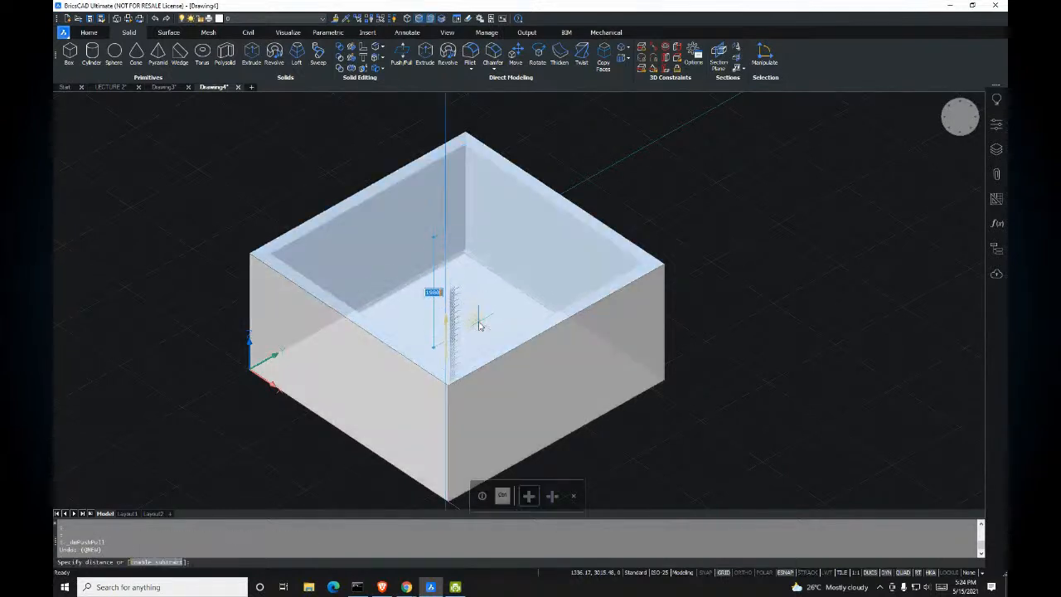
pyautogui.scroll(-2, 477, 300)
pyautogui.moveTo(477, 313)
pyautogui.mouseDown(button='middle')
pyautogui.moveTo(466, 248)
pyautogui.moveTo(466, 307)
pyautogui.mouseUp(button='middle')
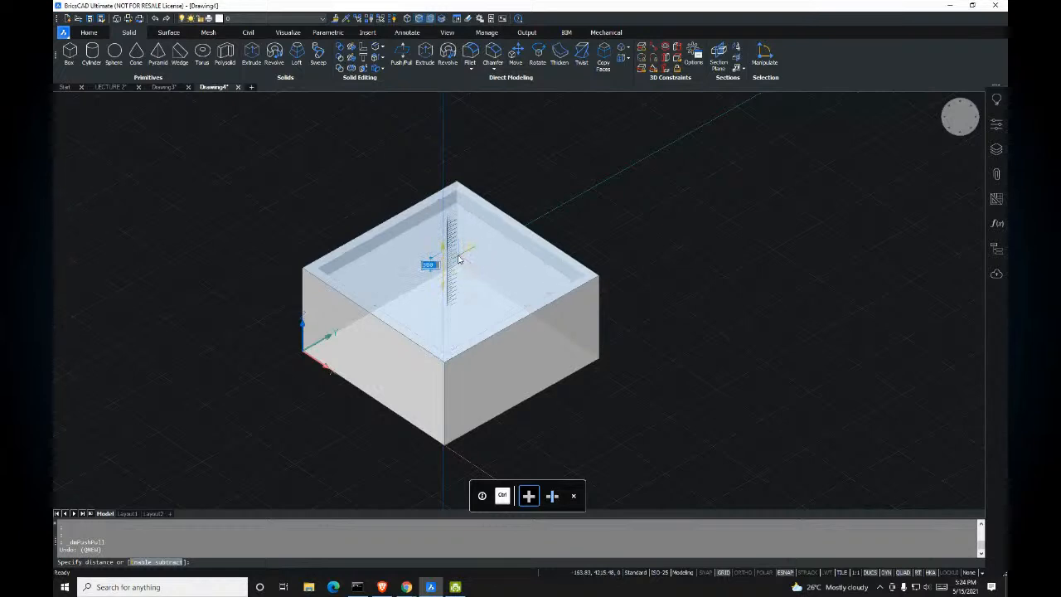
pyautogui.scroll(2, 456, 255)
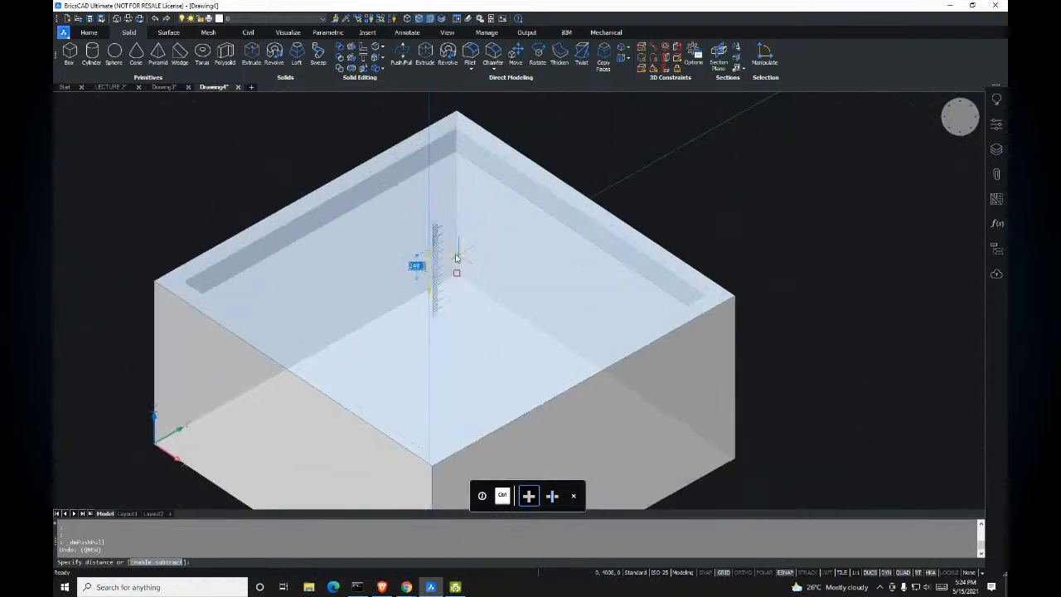
pyautogui.moveTo(458, 260)
pyautogui.mouseDown(button='middle')
pyautogui.moveTo(481, 351)
pyautogui.moveTo(468, 279)
pyautogui.mouseUp(button='middle')
pyautogui.scroll(-2, 467, 278)
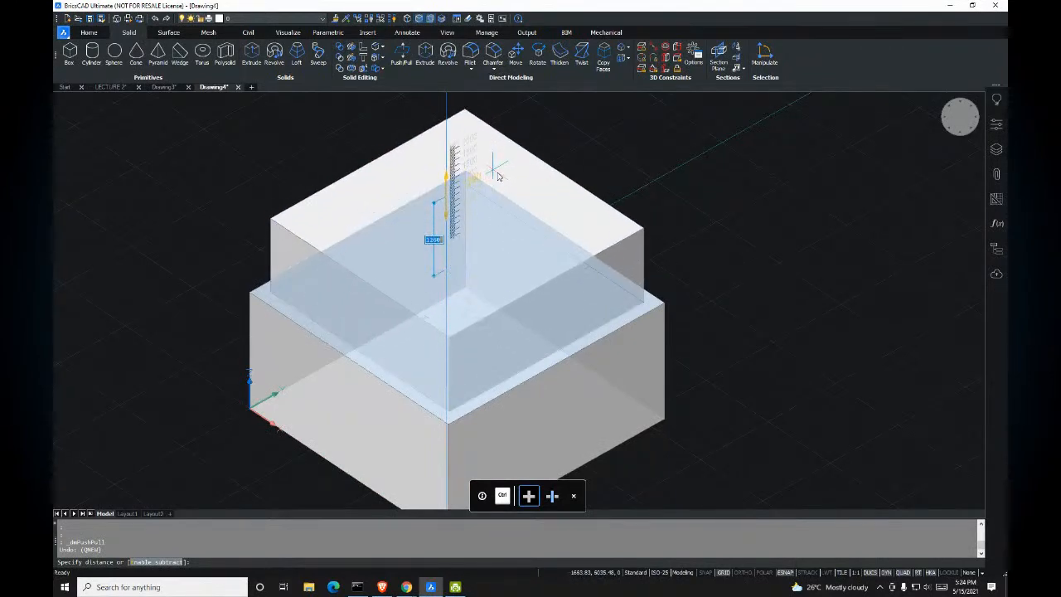
pyautogui.moveTo(496, 166); pyautogui.dragTo(485, 168, button='middle')
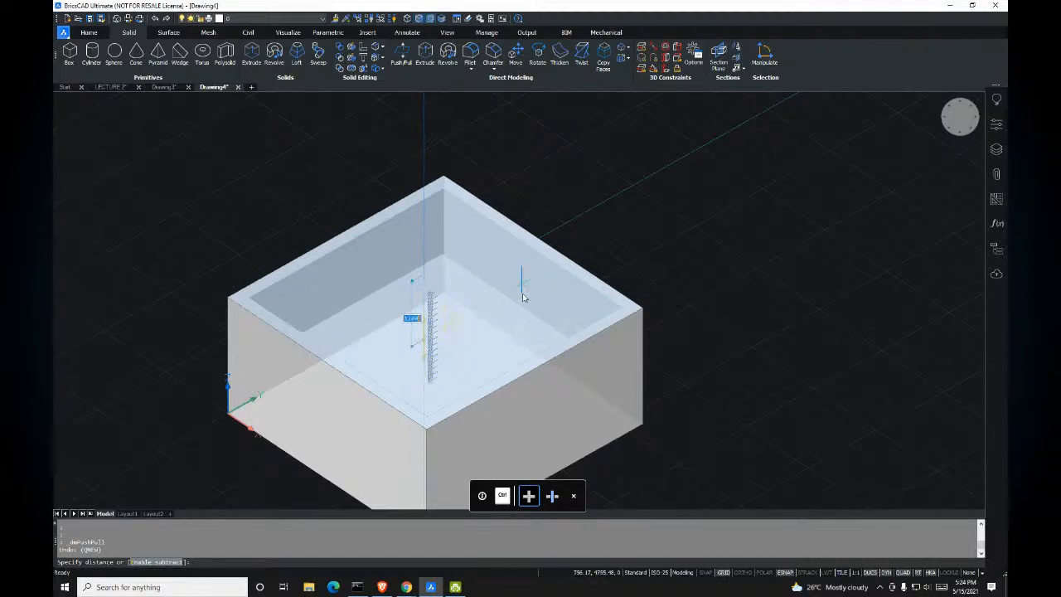
pyautogui.scroll(-2, 498, 196)
pyautogui.moveTo(507, 197); pyautogui.dragTo(484, 257, button='middle')
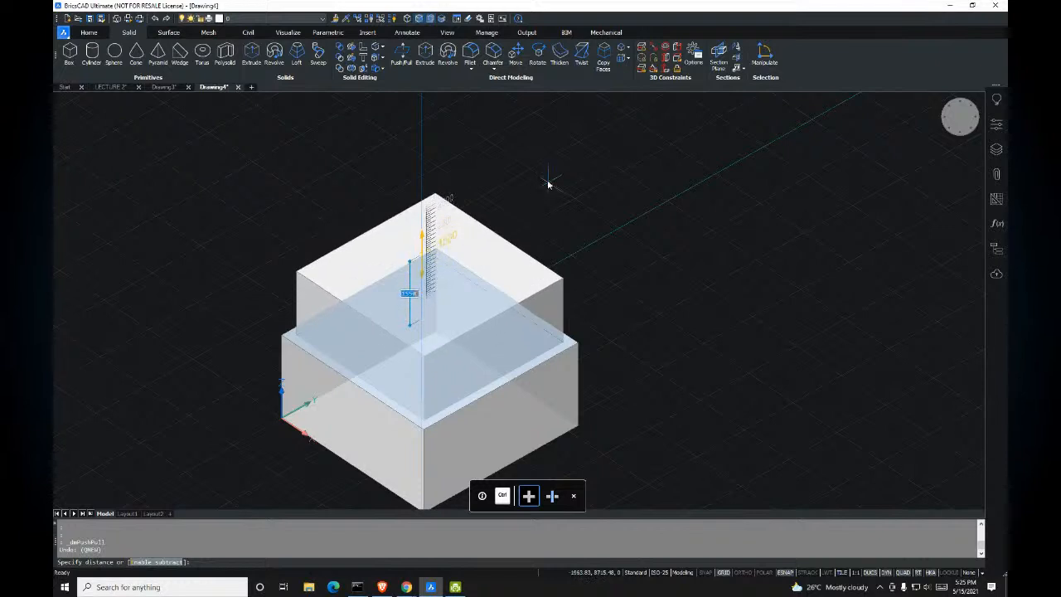
pyautogui.scroll(3, 546, 169)
pyautogui.moveTo(514, 216); pyautogui.dragTo(530, 142, button='middle')
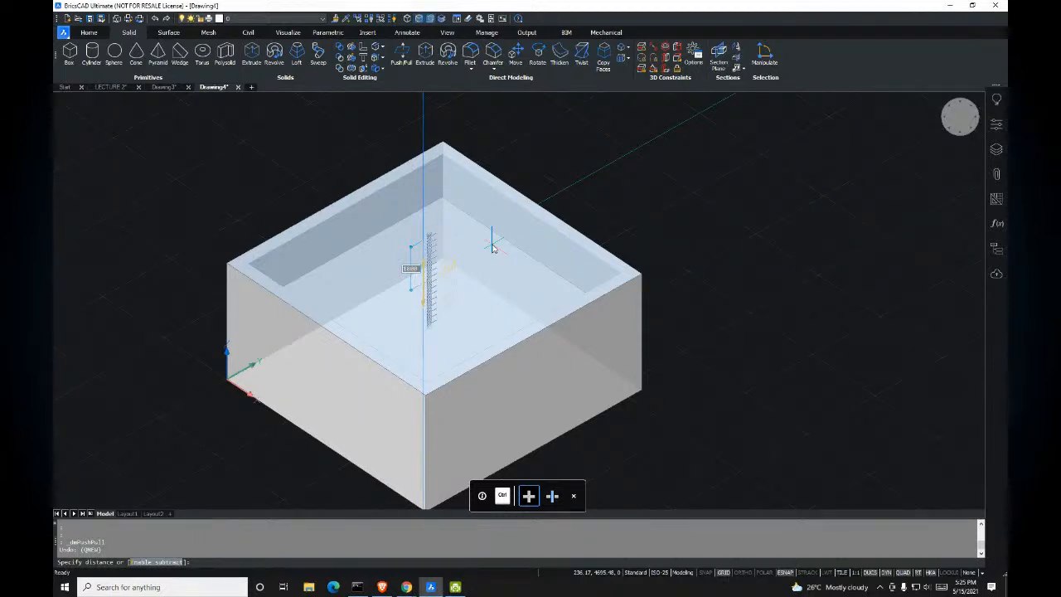
pyautogui.press('Escape')
# Step: Examine the hollowed box and the modeling and drawing commands offered for its front side face
pyautogui.keyDown('shift'); pyautogui.moveTo(497, 282); pyautogui.dragTo(440, 256, button='middle'); pyautogui.keyUp('shift')
pyautogui.moveTo(491, 230); pyautogui.dragTo(441, 199, button='middle')
pyautogui.moveTo(456, 247); pyautogui.dragTo(457, 263, button='middle')
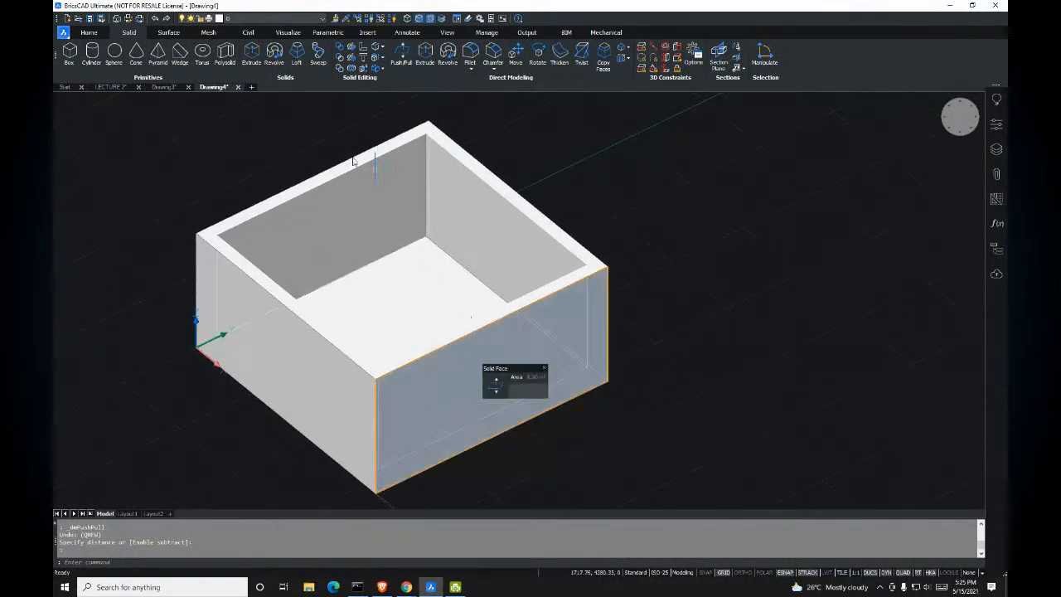
pyautogui.moveTo(327, 178); pyautogui.dragTo(391, 175, button='middle')
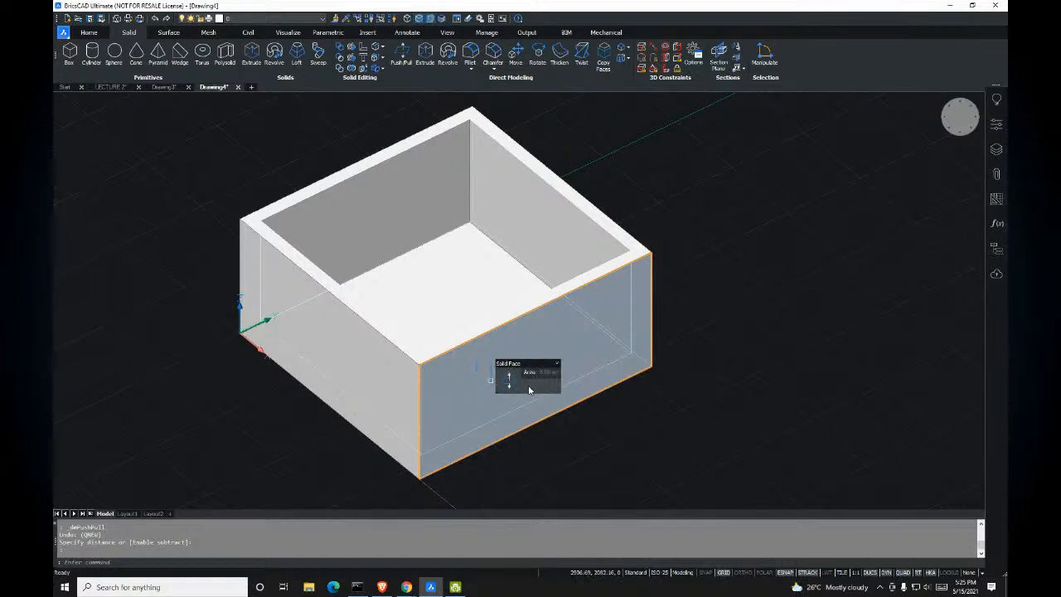
pyautogui.moveTo(507, 379)
pyautogui.moveTo(535, 396)
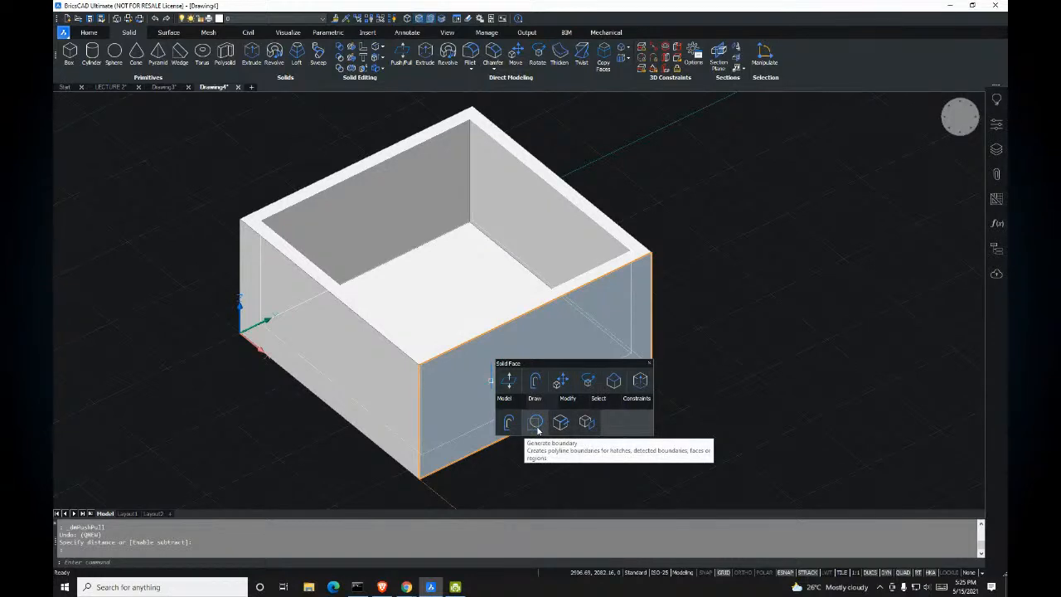
# Step: Draw a circle with a radius of about 160 on the box's front side face, near its upper front corner
pyautogui.click(91, 31)
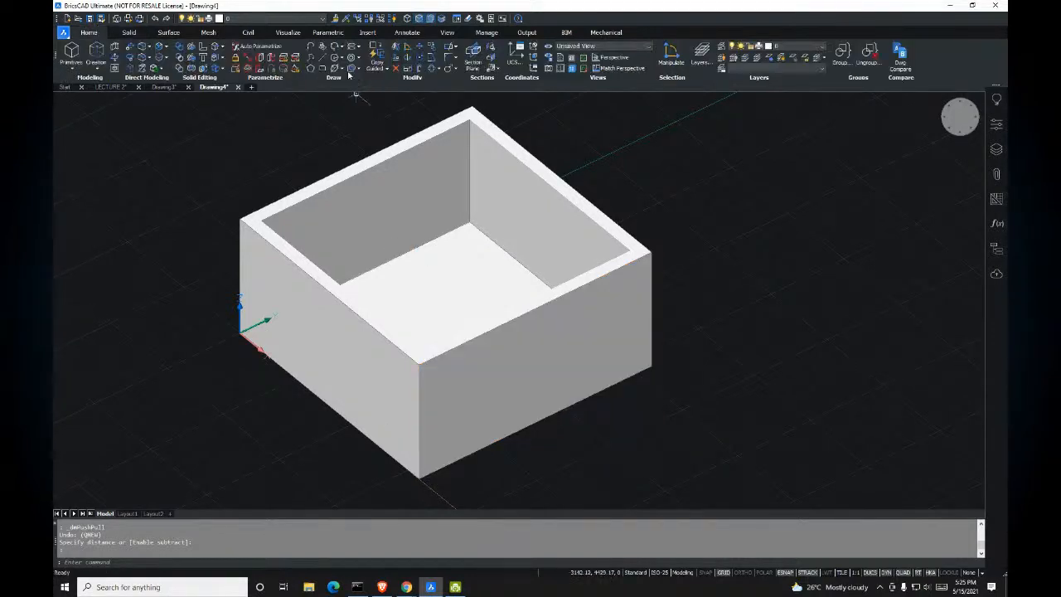
pyautogui.click(334, 58)
pyautogui.scroll(3, 480, 373)
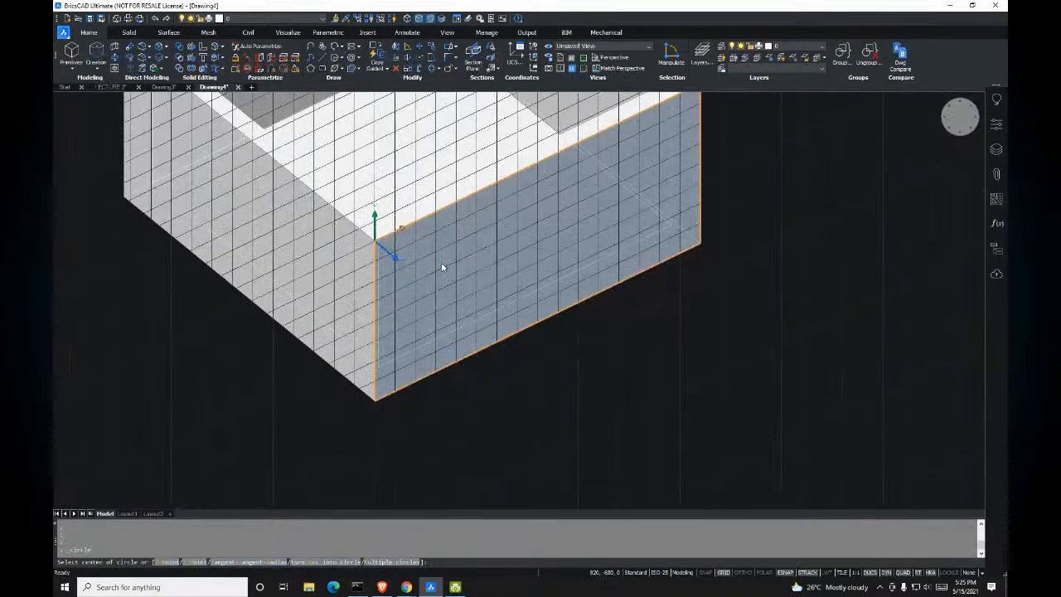
pyautogui.click(439, 261)
pyautogui.click(451, 272)
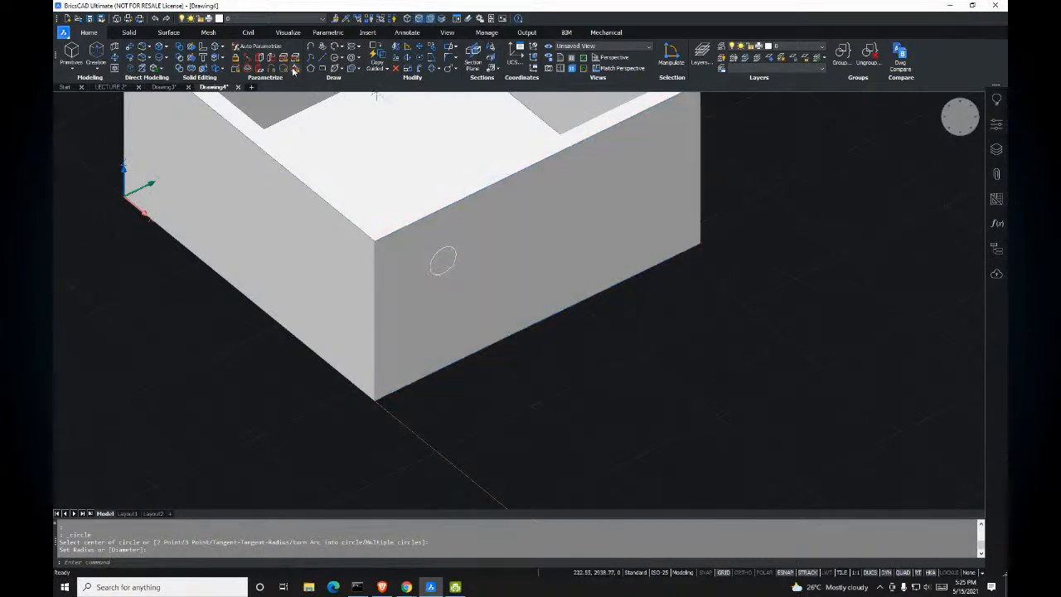
# Step: Draw two more circles on the same face: radius about 380 beside the first circle, and about 260 below it
pyautogui.click(335, 58)
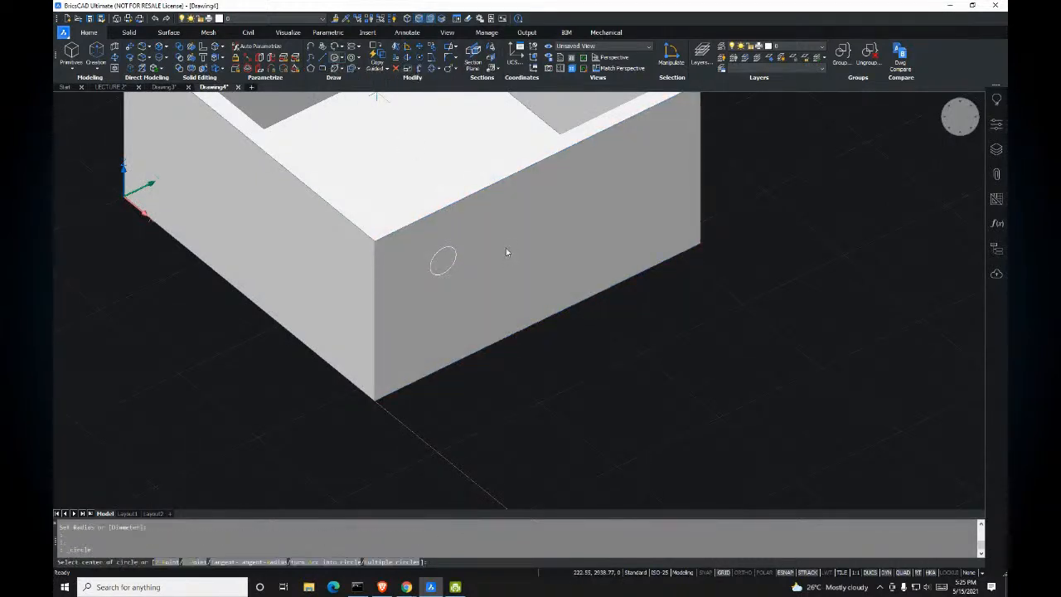
pyautogui.click(504, 247)
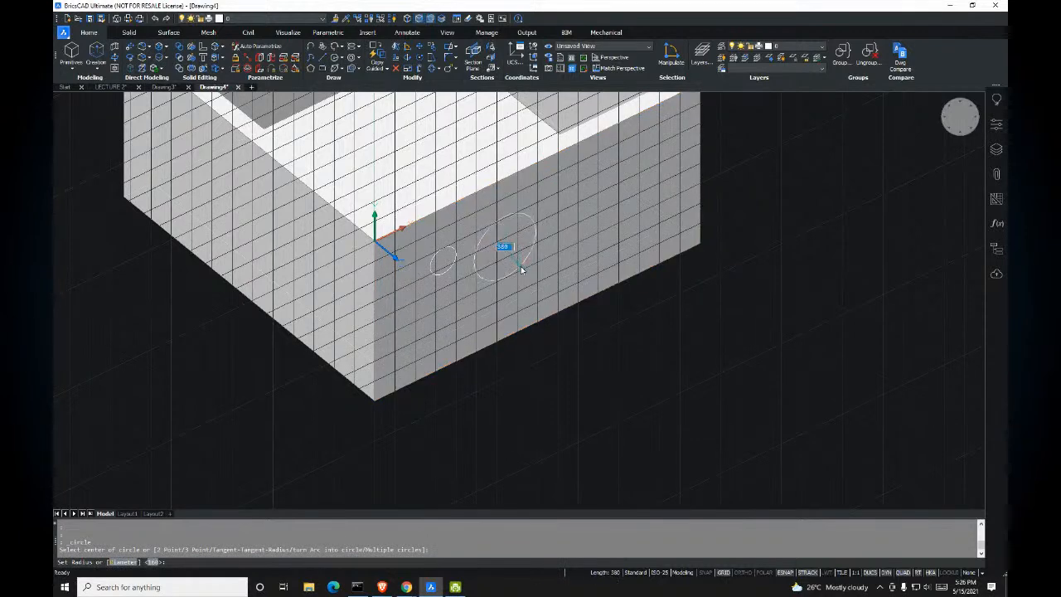
pyautogui.click(520, 266)
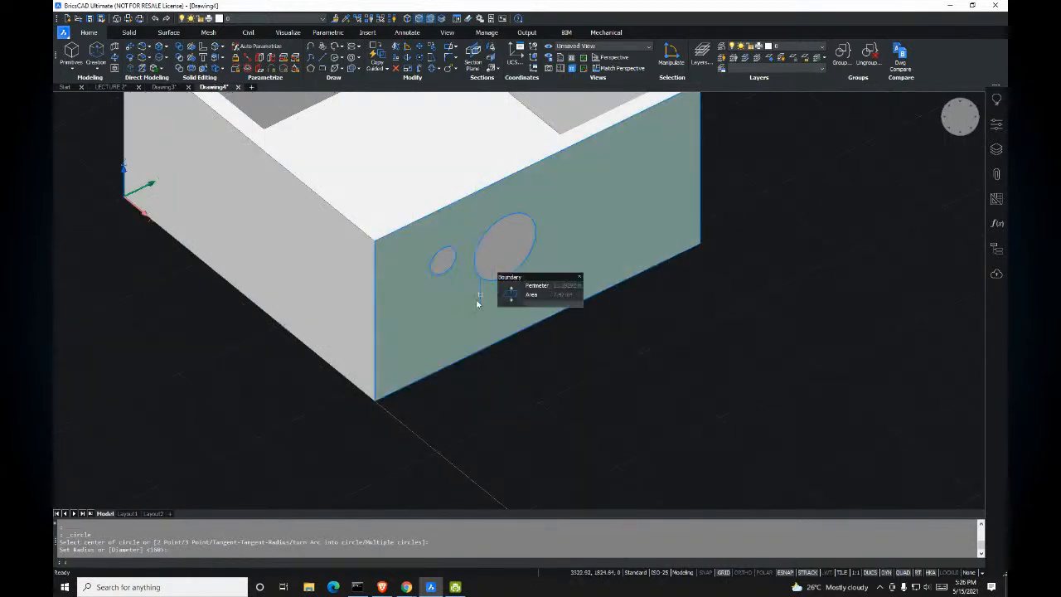
pyautogui.write('c')
pyautogui.press('Return')
pyautogui.click(441, 316)
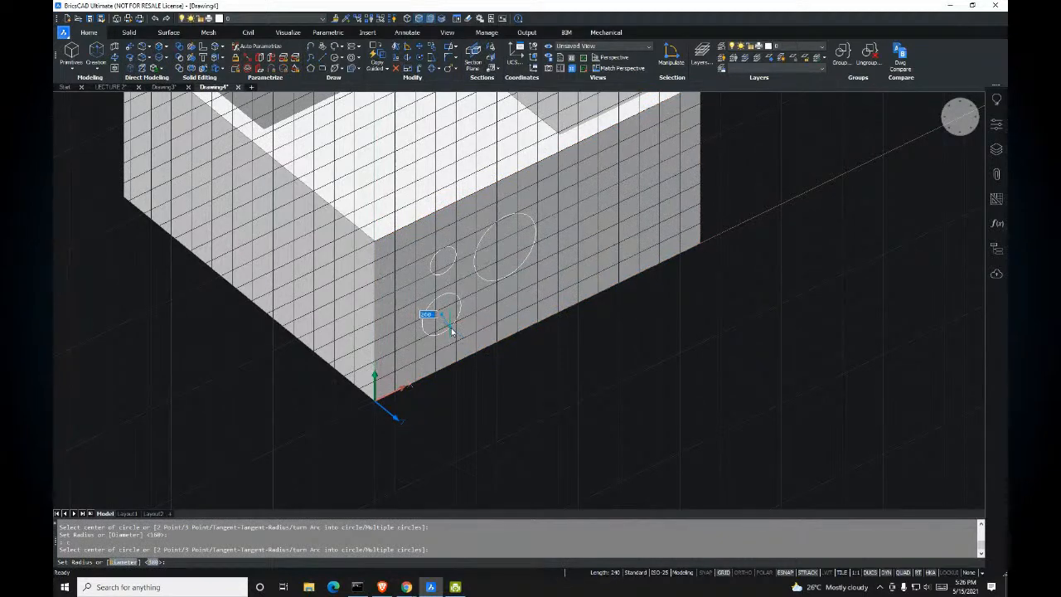
pyautogui.click(452, 330)
# Step: Draw a fourth circle on the front side face, below and beyond the largest circle, toward the face's lower edge
pyautogui.moveTo(500, 274); pyautogui.dragTo(461, 291, button='middle')
pyautogui.write('c')
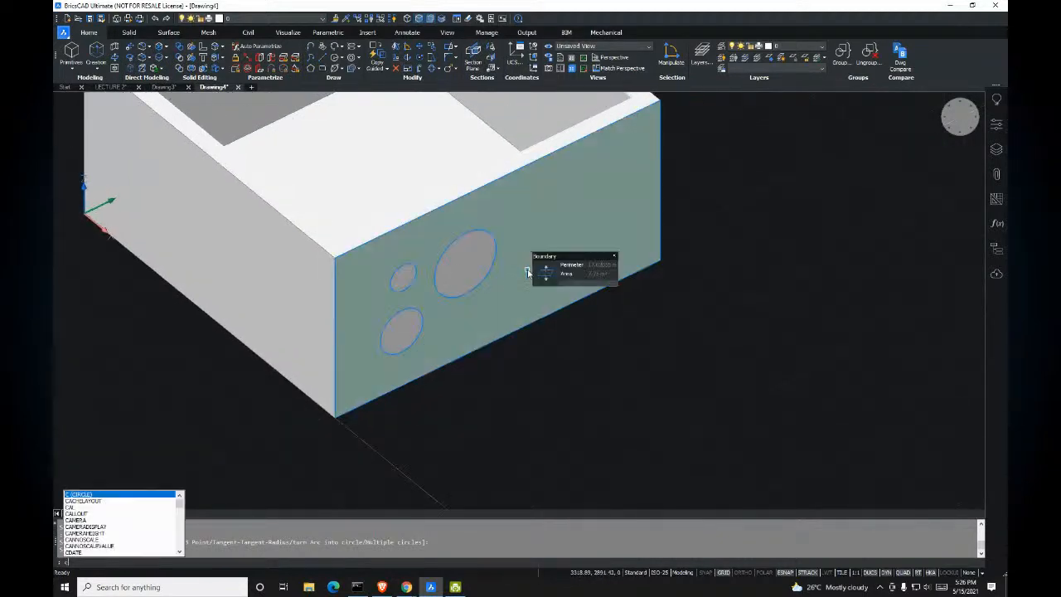
pyautogui.write('c')
pyautogui.press('Escape')
pyautogui.press('Escape')
pyautogui.write('c')
pyautogui.press('Return')
pyautogui.click(528, 286)
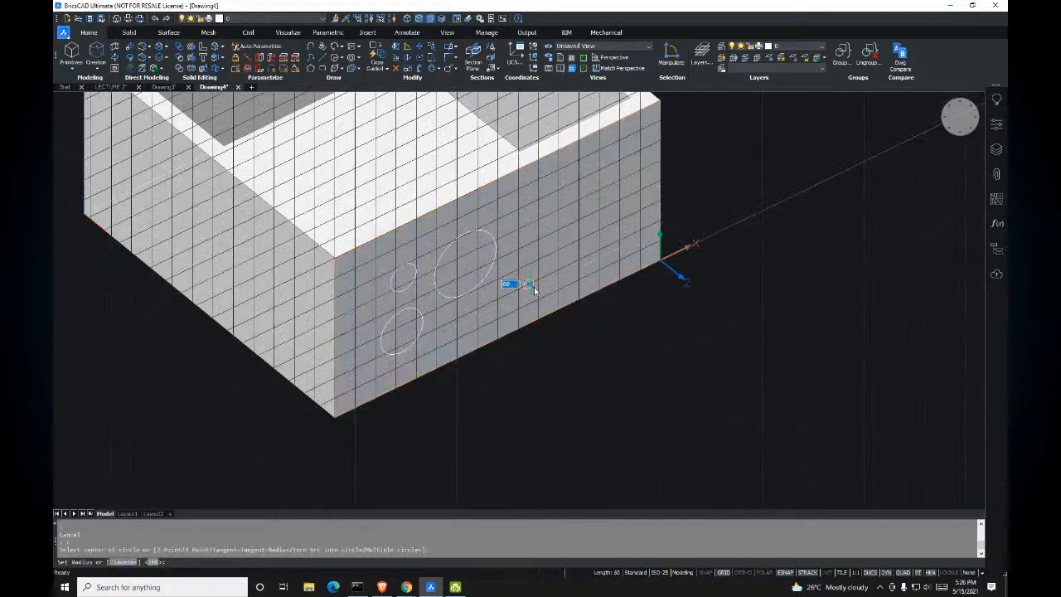
pyautogui.click(540, 297)
pyautogui.scroll(-4, 540, 257)
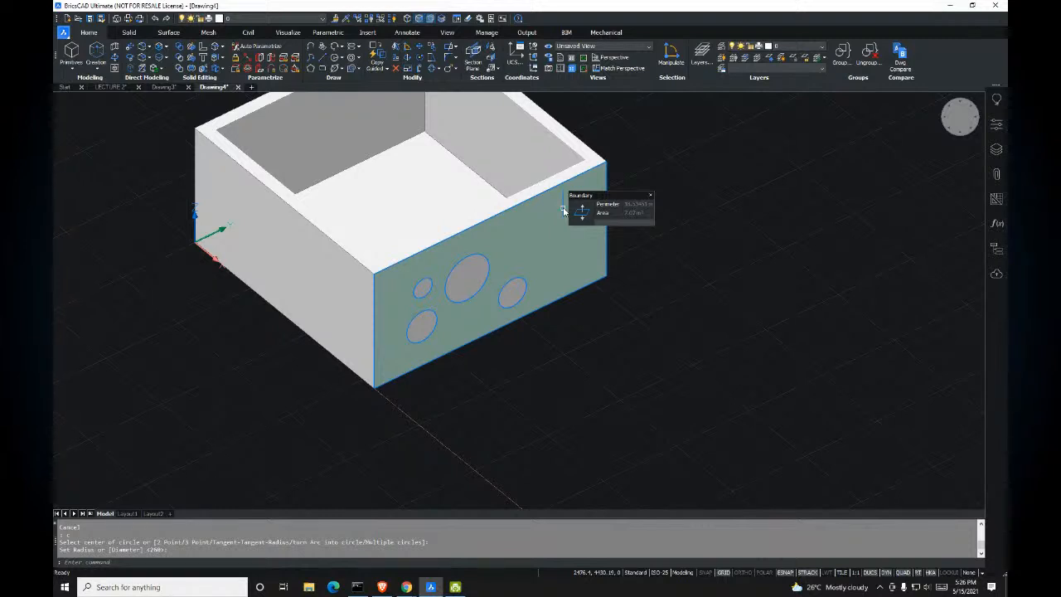
# Step: Turn off Dynamic UCS and try the Circle command over the front side face without aligning to it
pyautogui.keyDown('shift'); pyautogui.moveTo(550, 265); pyautogui.dragTo(525, 288, button='middle'); pyautogui.keyUp('shift')
pyautogui.scroll(5, 502, 286)
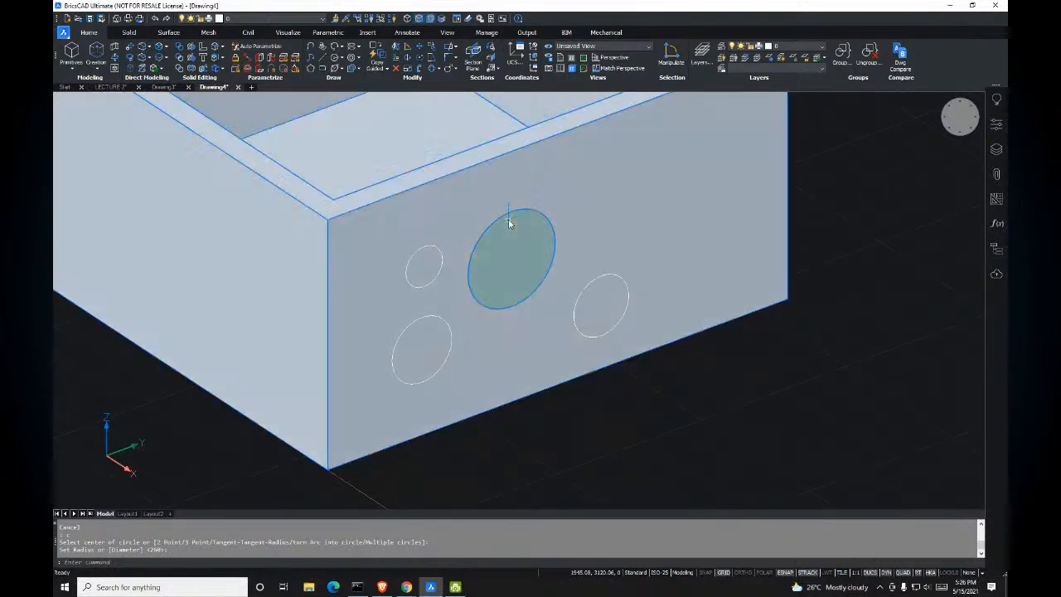
pyautogui.moveTo(510, 222)
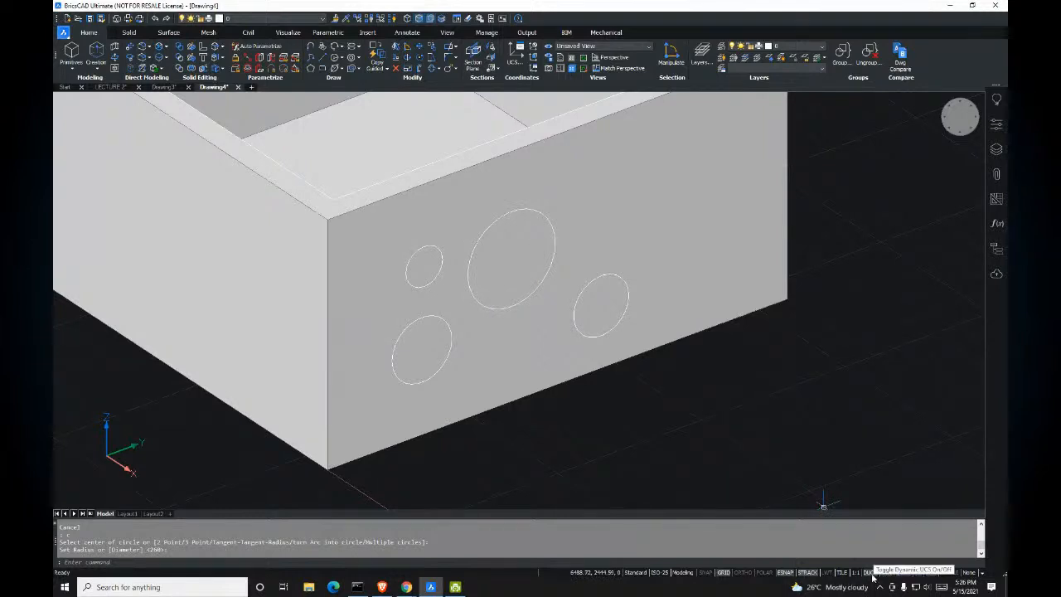
pyautogui.moveTo(731, 390); pyautogui.dragTo(723, 390, button='middle')
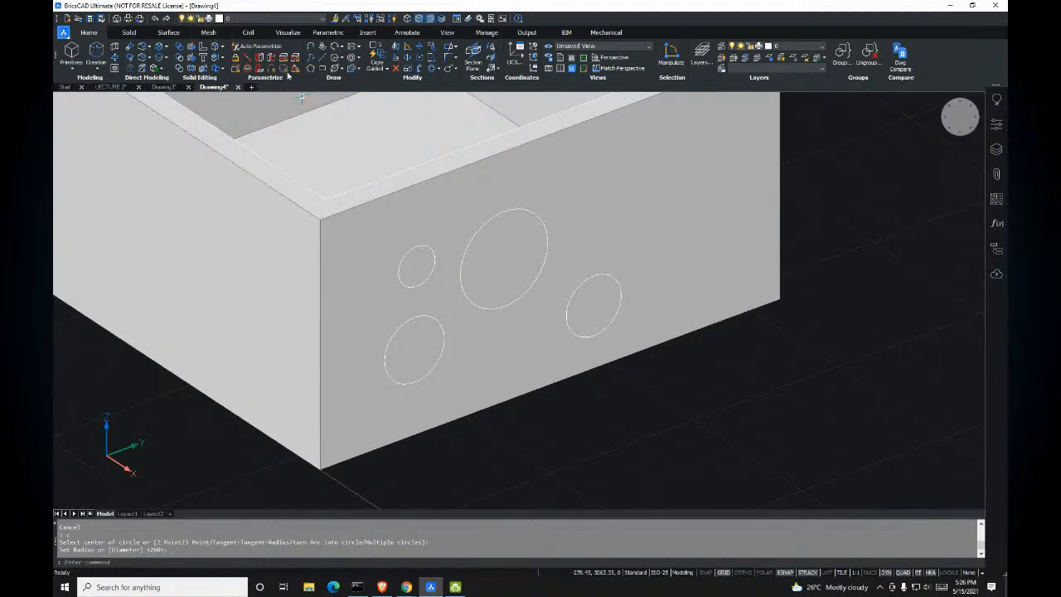
pyautogui.write('c')
pyautogui.press('Return')
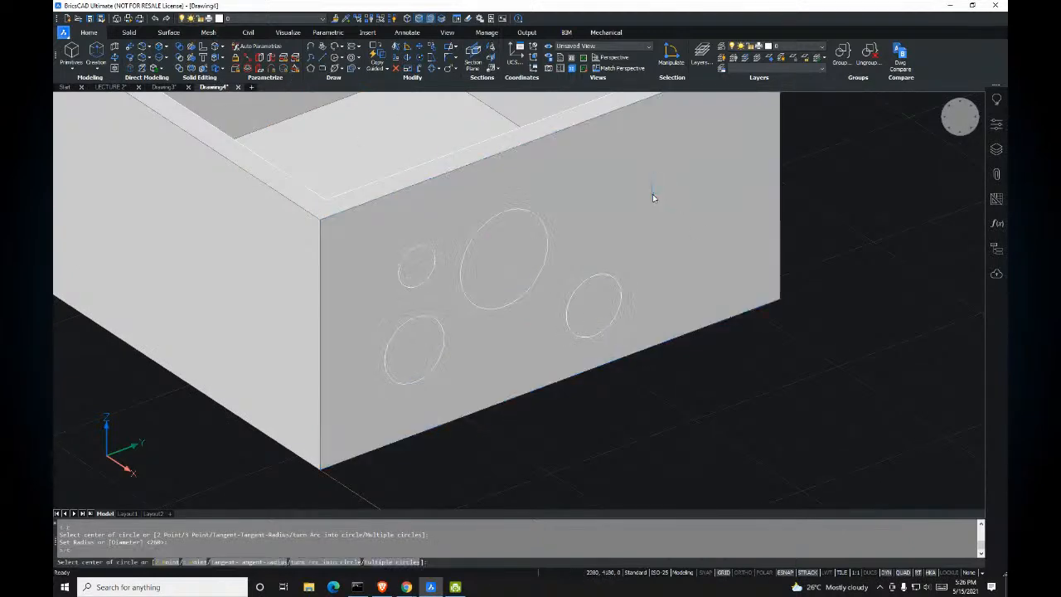
pyautogui.scroll(-3, 652, 194)
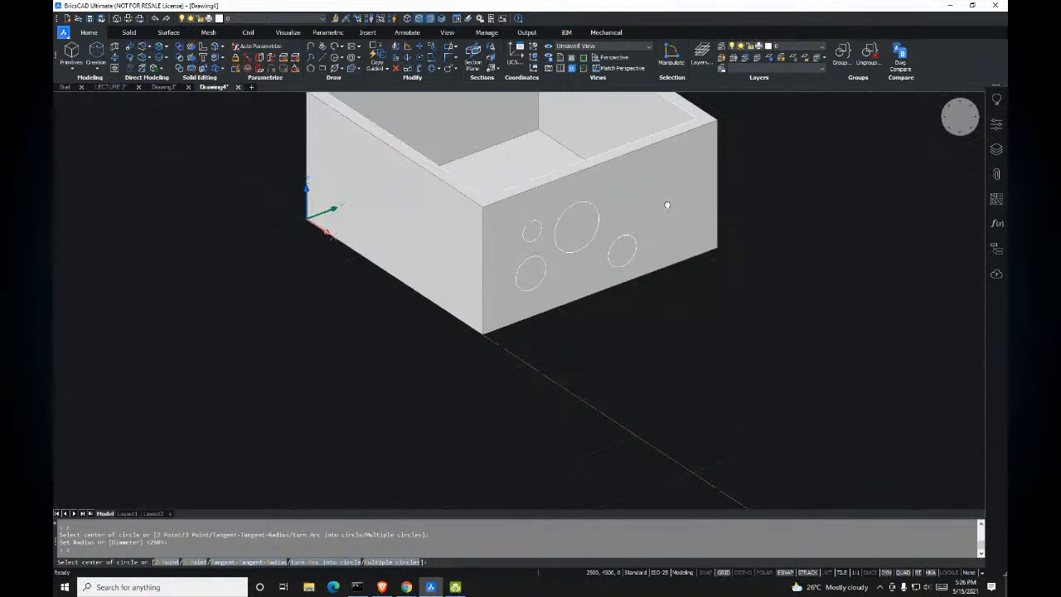
pyautogui.scroll(4, 613, 238)
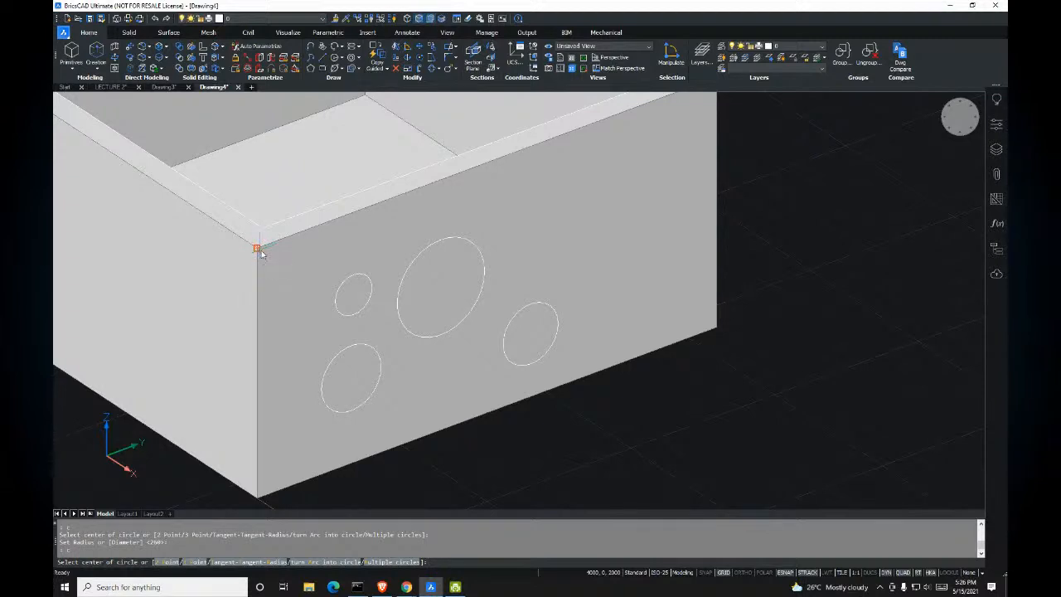
pyautogui.scroll(-5, 397, 233)
pyautogui.scroll(6, 504, 244)
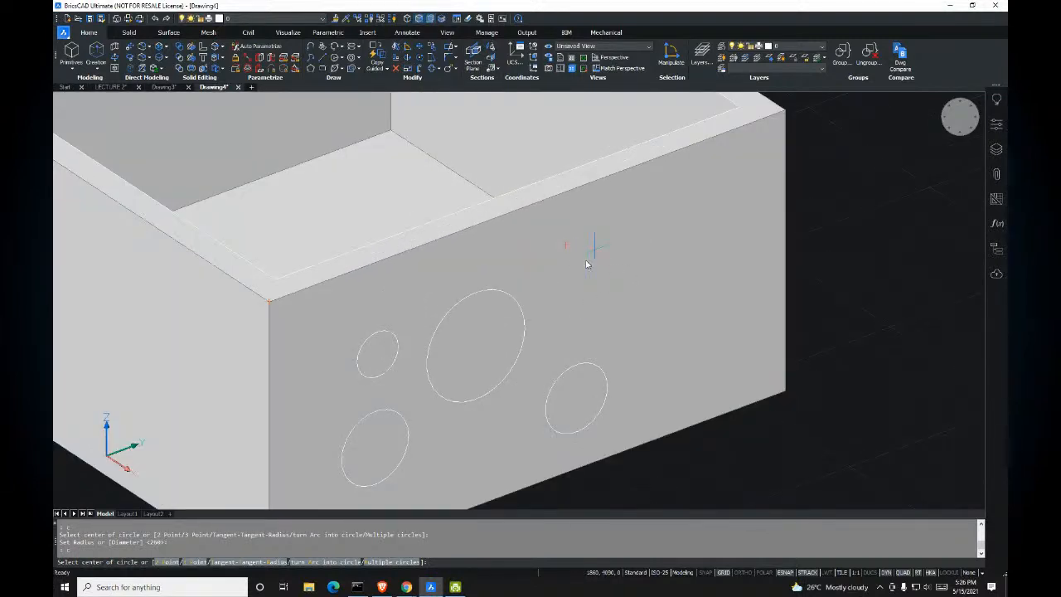
pyautogui.moveTo(586, 264); pyautogui.dragTo(579, 244, button='middle')
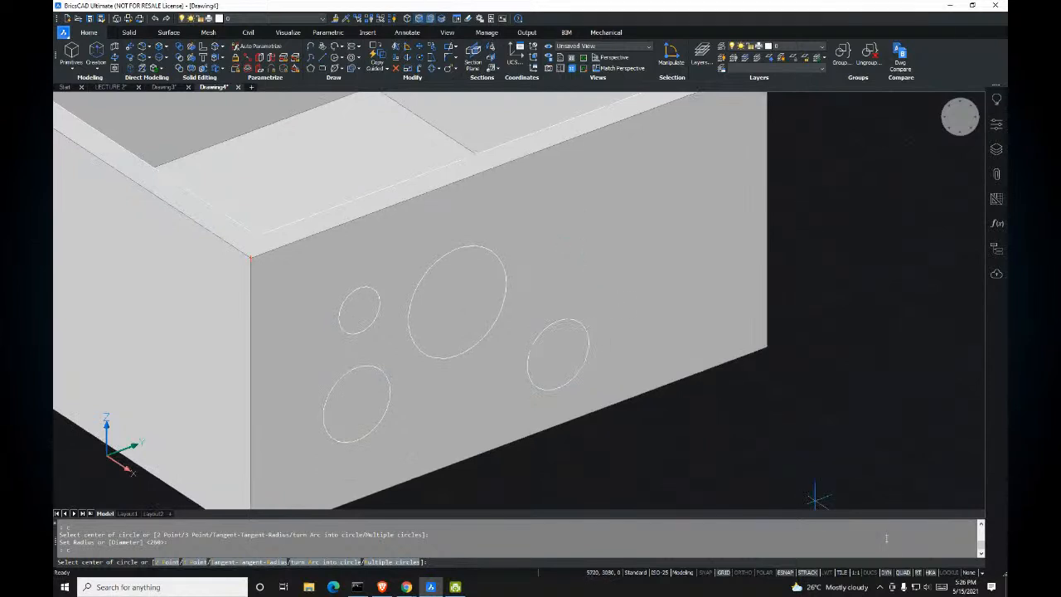
# Step: Turn Dynamic UCS back on, check the drawing plane on the front side face, and cancel the pending Circle command
pyautogui.click(876, 573)
pyautogui.scroll(-5, 625, 356)
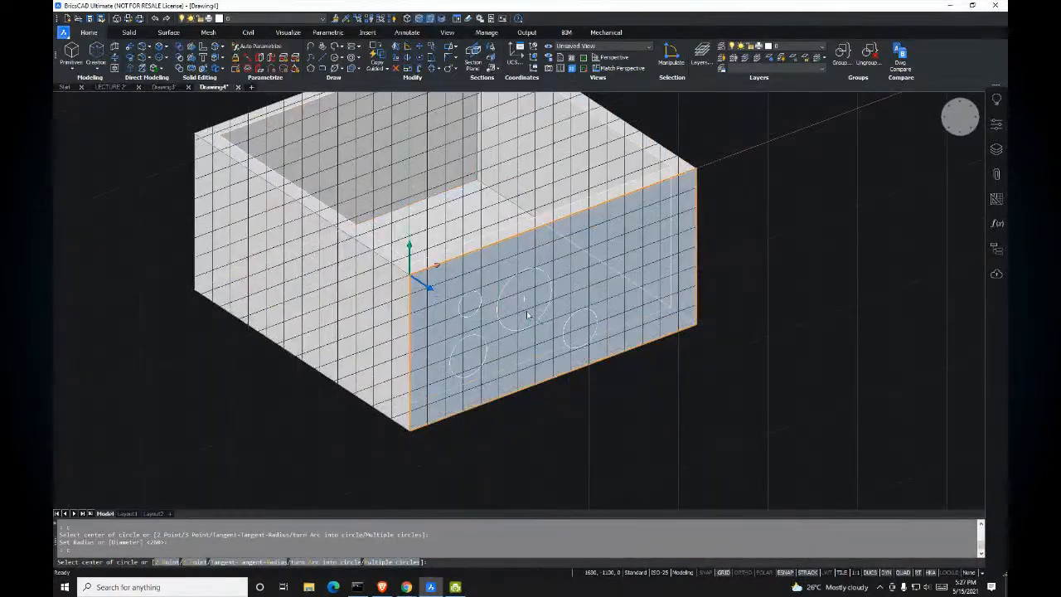
pyautogui.scroll(3, 527, 315)
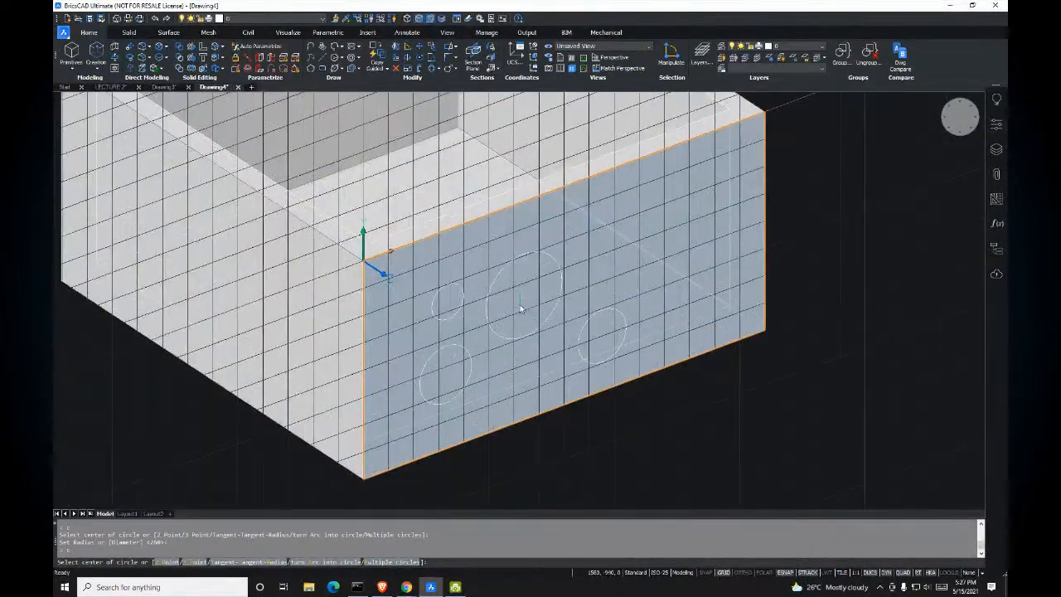
pyautogui.press('Escape')
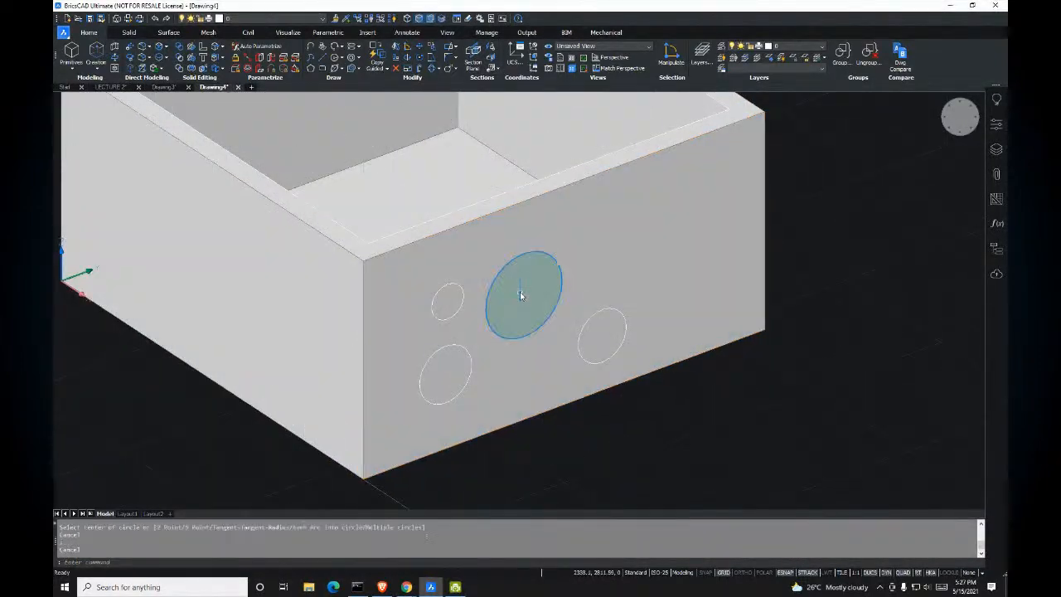
# Step: Push/Pull the largest circular boundary on the front face through the box to cut openings in both opposite walls
pyautogui.moveTo(519, 294)
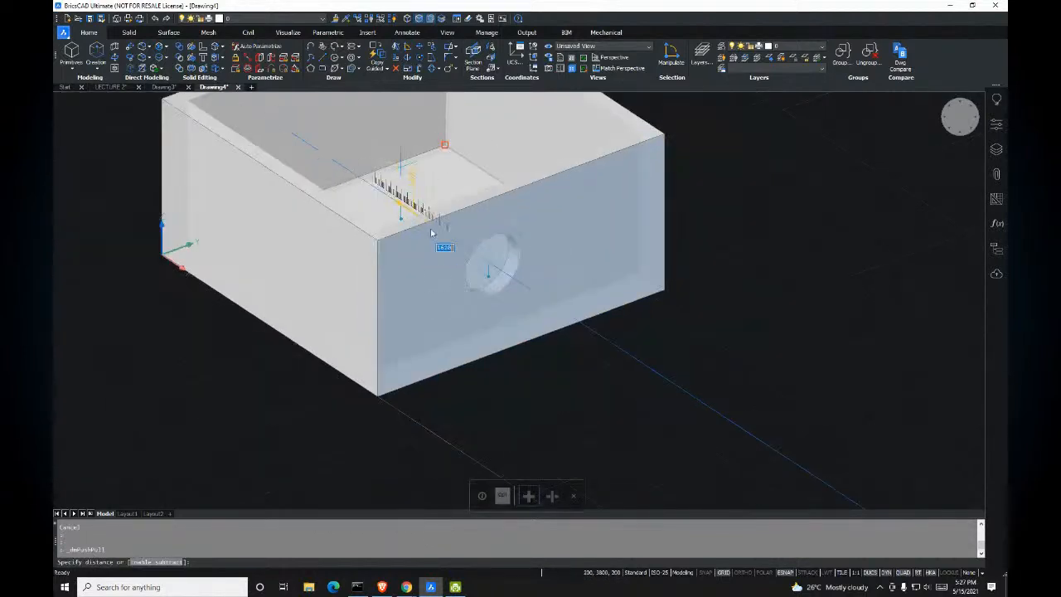
pyautogui.moveTo(431, 233); pyautogui.dragTo(476, 334, button='middle')
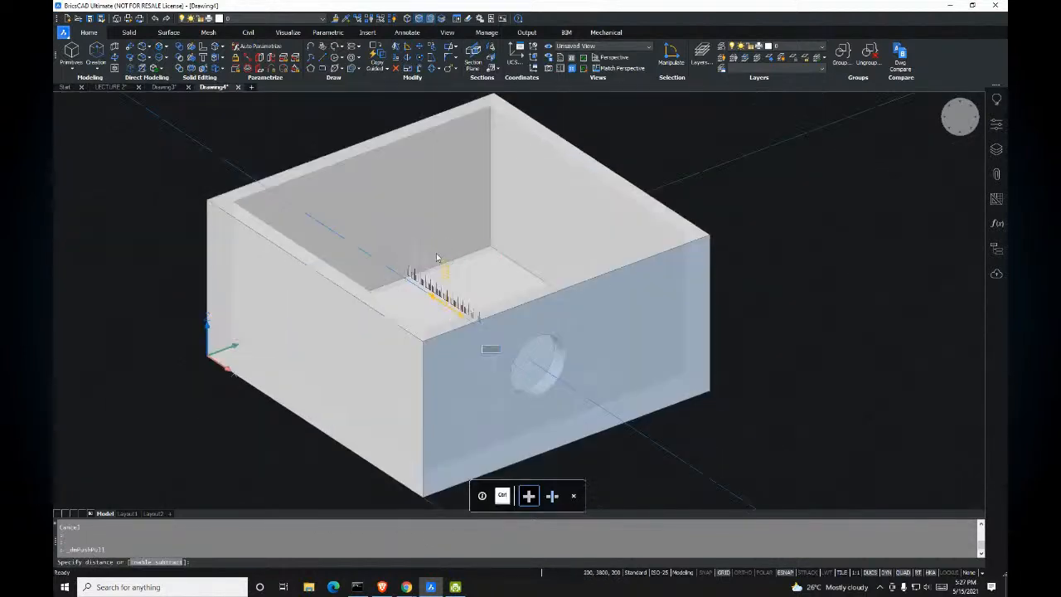
pyautogui.click(285, 150)
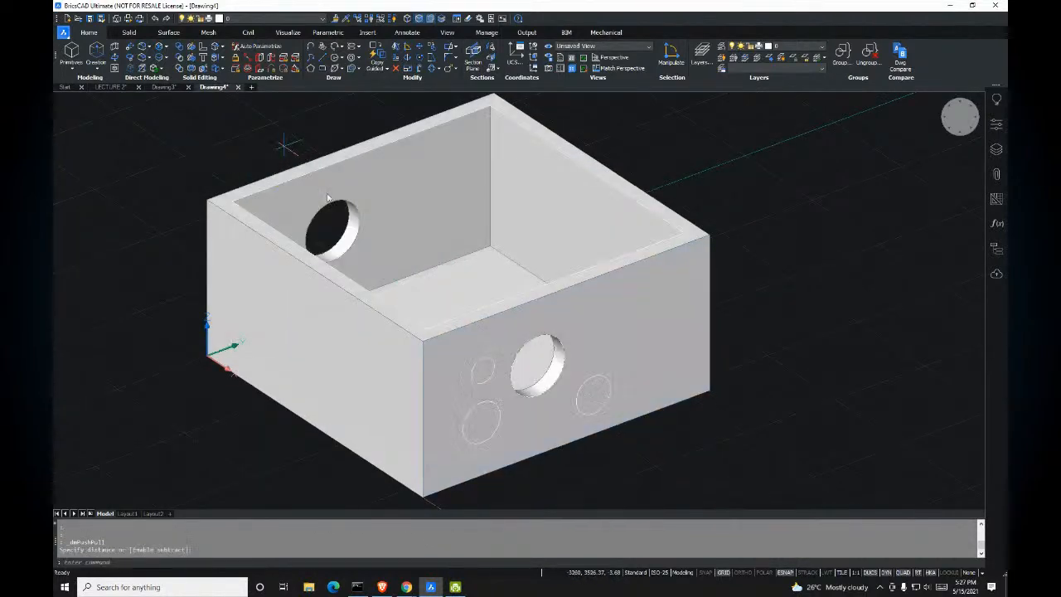
# Step: Push/Pull the smallest circular boundary beside the large hole through the front wall and the opposite wall
pyautogui.keyDown('shift'); pyautogui.moveTo(518, 291); pyautogui.dragTo(314, 322, button='middle'); pyautogui.keyUp('shift')
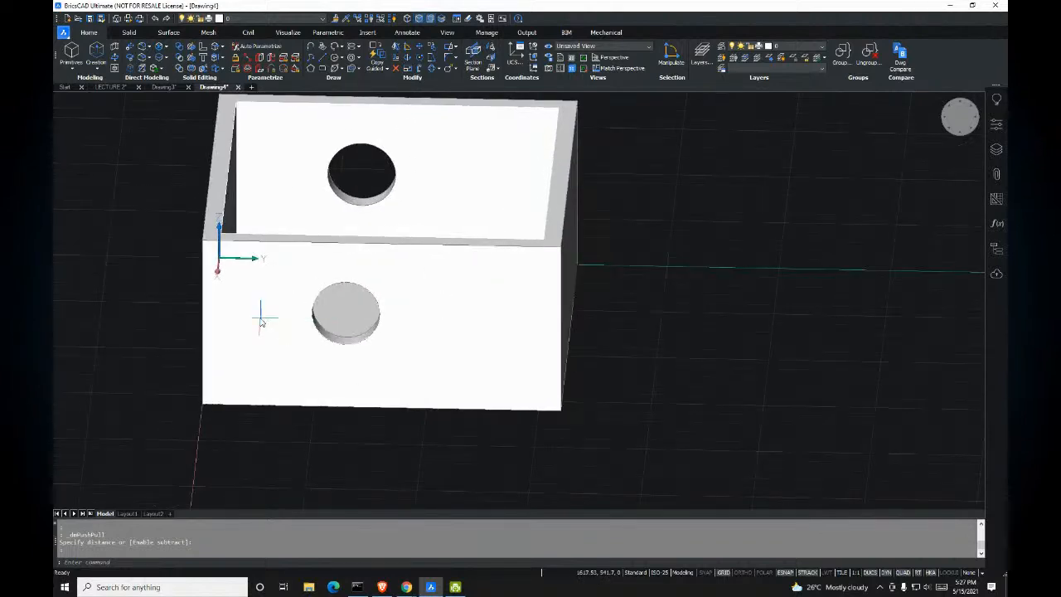
pyautogui.click(279, 300)
pyautogui.moveTo(302, 213); pyautogui.dragTo(309, 290, button='middle')
pyautogui.click(317, 158)
pyautogui.click(311, 157)
pyautogui.click(287, 380)
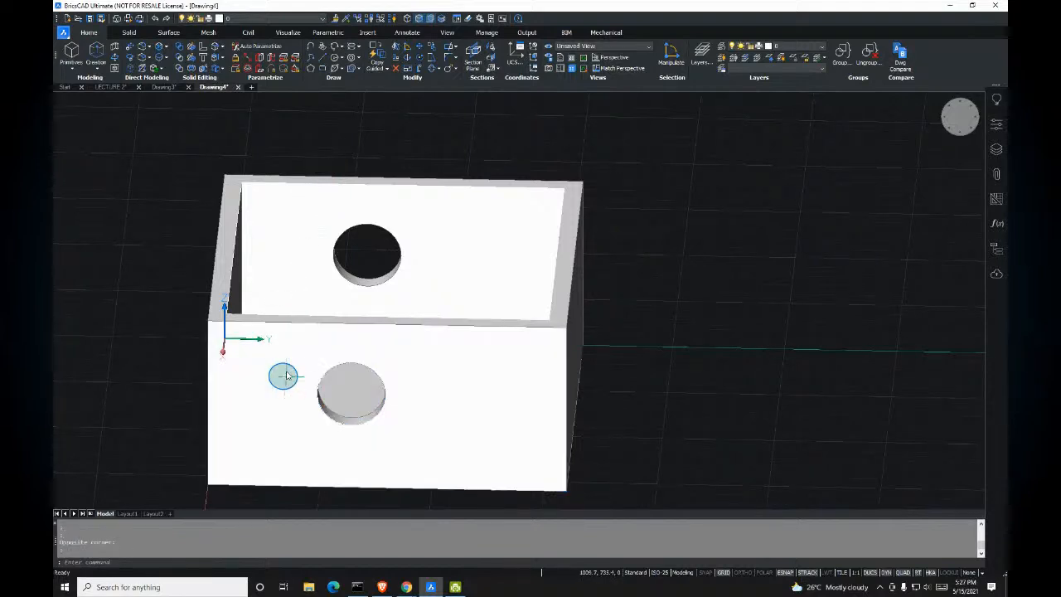
pyautogui.click(306, 373)
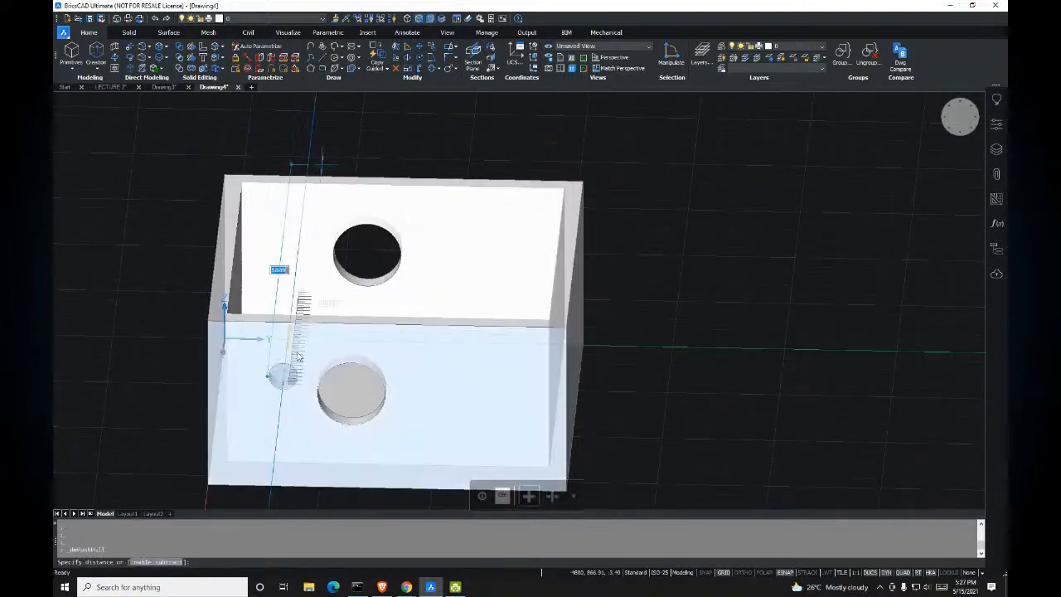
pyautogui.click(338, 156)
# Step: Push/Pull the two lower circular boundaries outward from the front face to form two solid cylinders
pyautogui.keyDown('shift'); pyautogui.moveTo(351, 303); pyautogui.dragTo(393, 355, button='middle'); pyautogui.keyUp('shift')
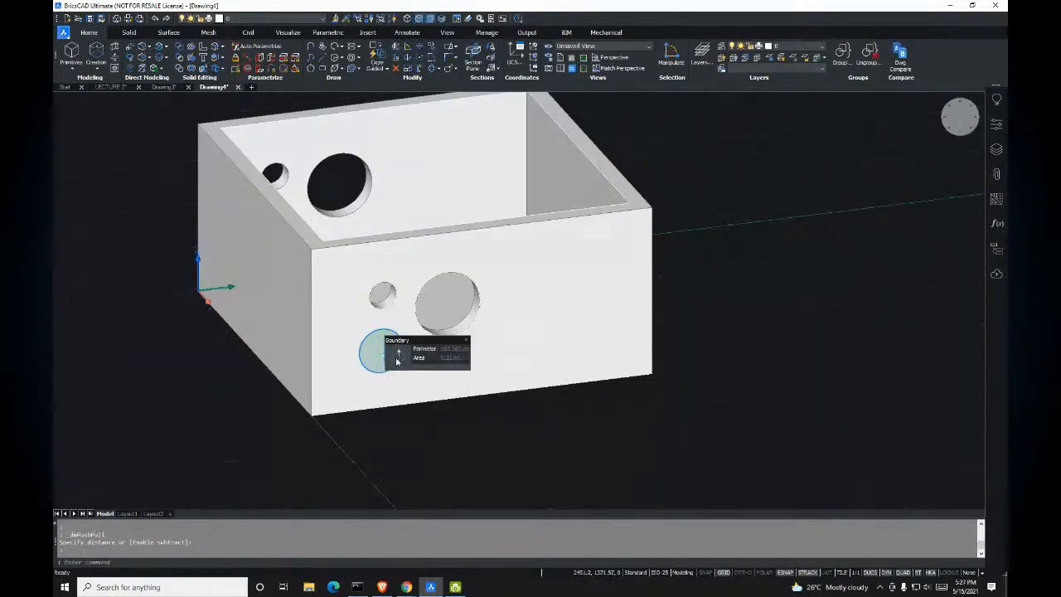
pyautogui.click(405, 360)
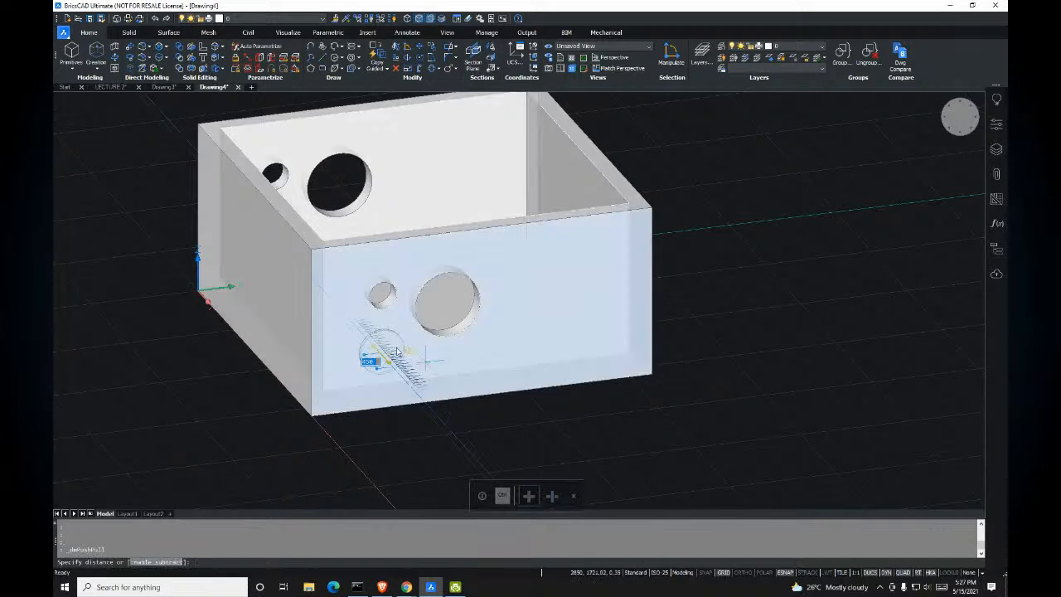
pyautogui.click(479, 455)
pyautogui.keyDown('shift'); pyautogui.moveTo(552, 414); pyautogui.dragTo(417, 407, button='middle'); pyautogui.keyUp('shift')
pyautogui.click(553, 336)
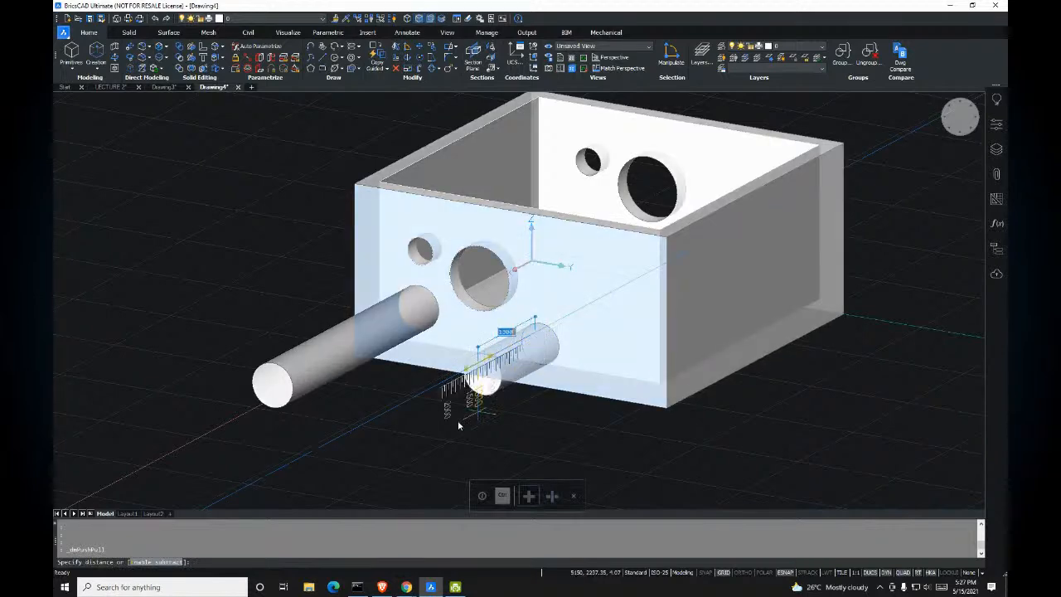
pyautogui.click(447, 405)
pyautogui.keyDown('shift'); pyautogui.moveTo(545, 258); pyautogui.dragTo(542, 297, button='middle'); pyautogui.keyUp('shift')
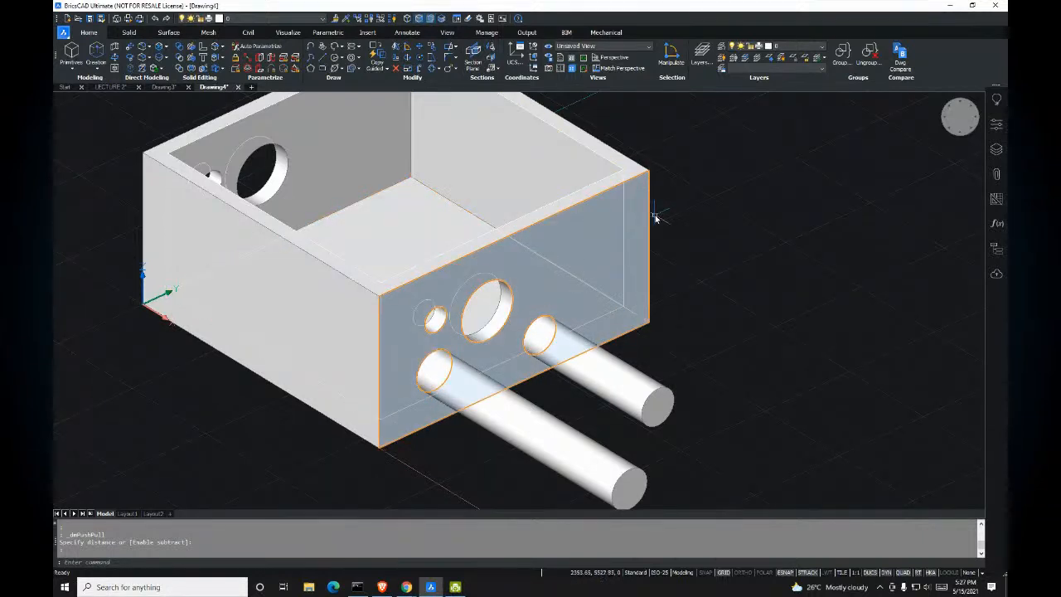
pyautogui.moveTo(658, 213); pyautogui.dragTo(675, 232, button='middle')
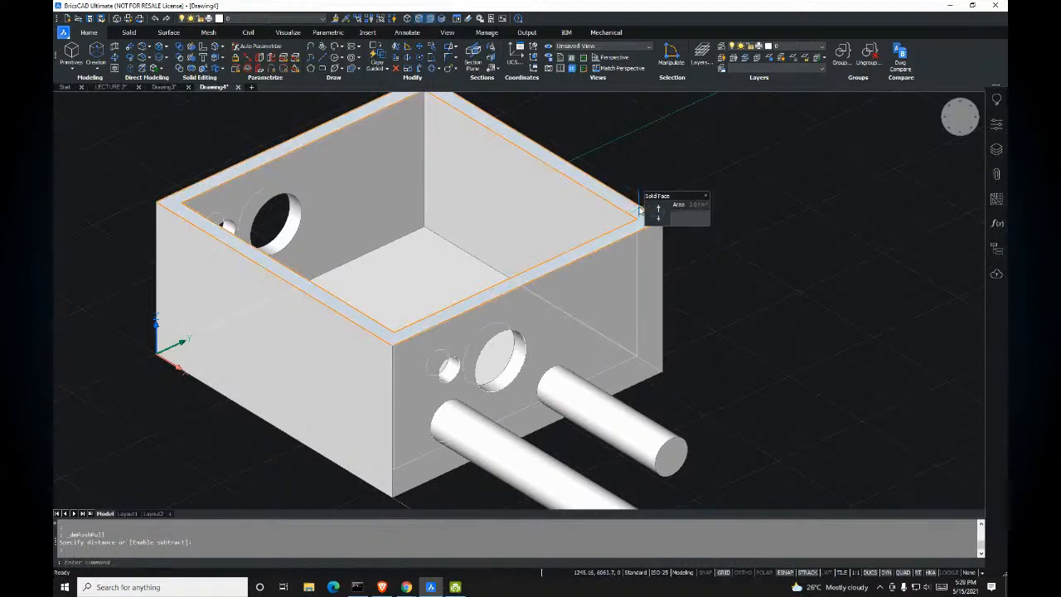
pyautogui.moveTo(712, 167); pyautogui.dragTo(722, 190, button='middle')
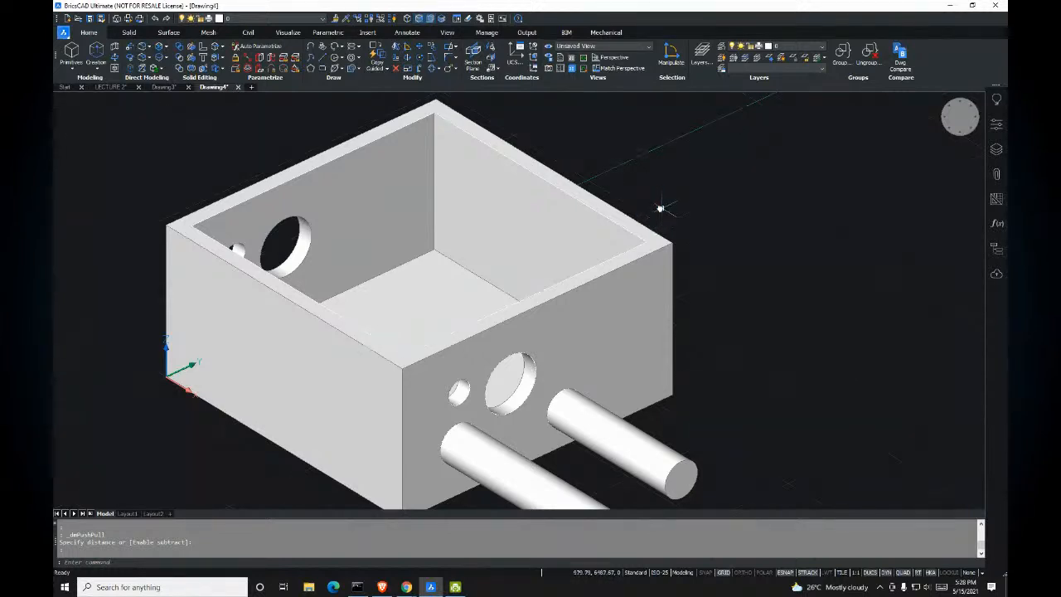
pyautogui.scroll(-3, 659, 207)
pyautogui.scroll(5, 621, 236)
pyautogui.moveTo(627, 225); pyautogui.dragTo(629, 234, button='middle')
pyautogui.press('Escape')
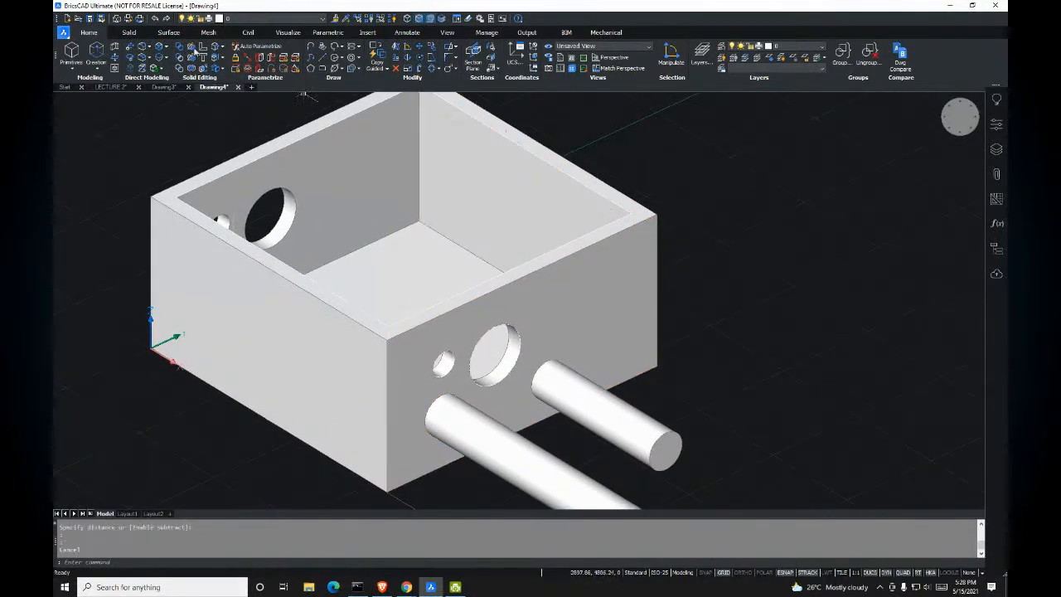
# Step: Display the solid modeling tools and compare direct-modeling Push/Pull and Extrude with the Extrude command for 2D objects
pyautogui.click(143, 33)
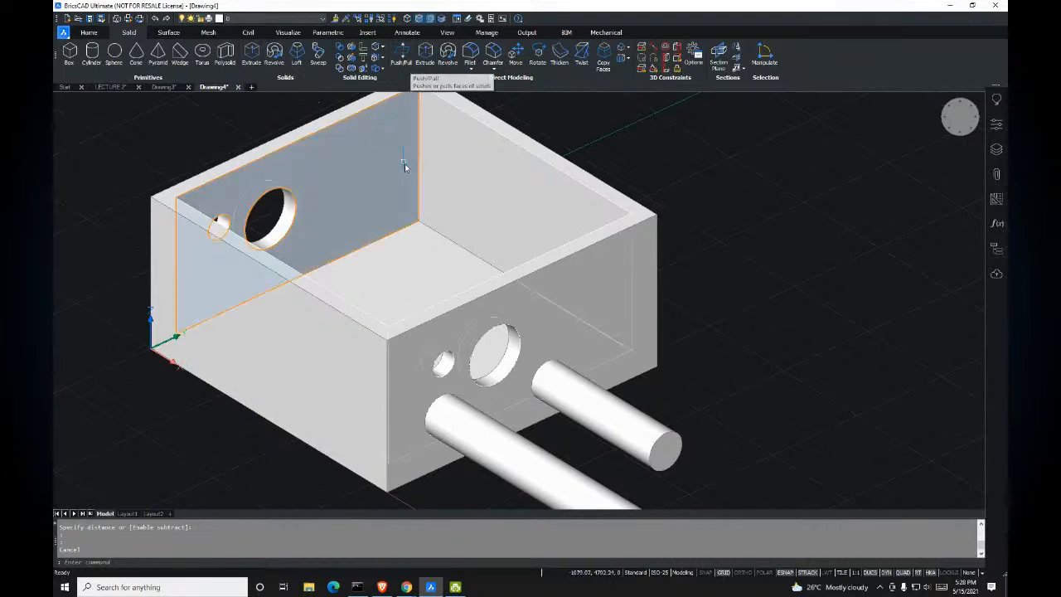
pyautogui.scroll(-3, 405, 167)
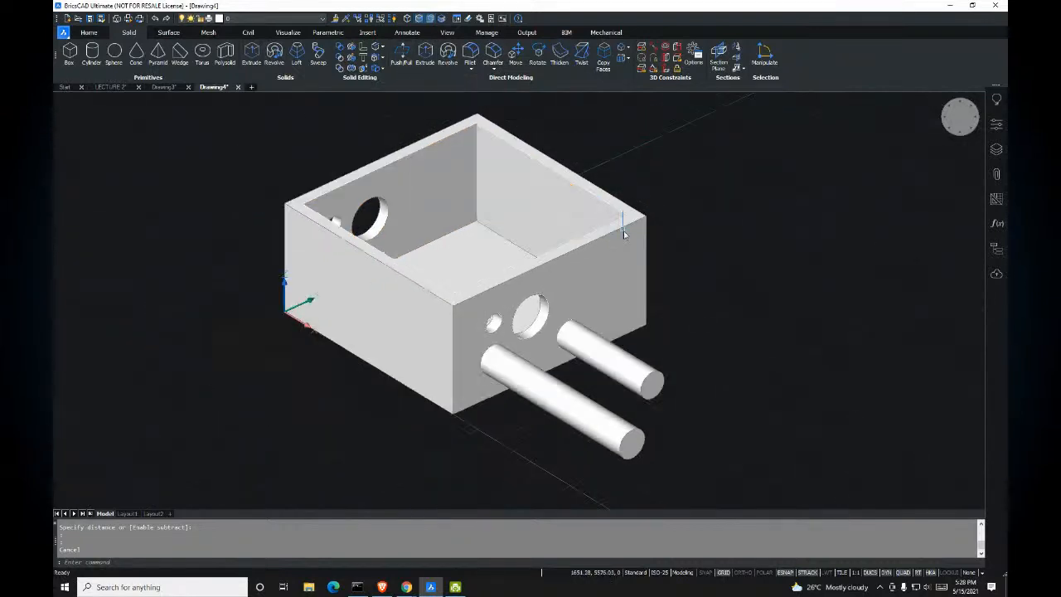
pyautogui.moveTo(599, 232); pyautogui.dragTo(563, 236, button='middle')
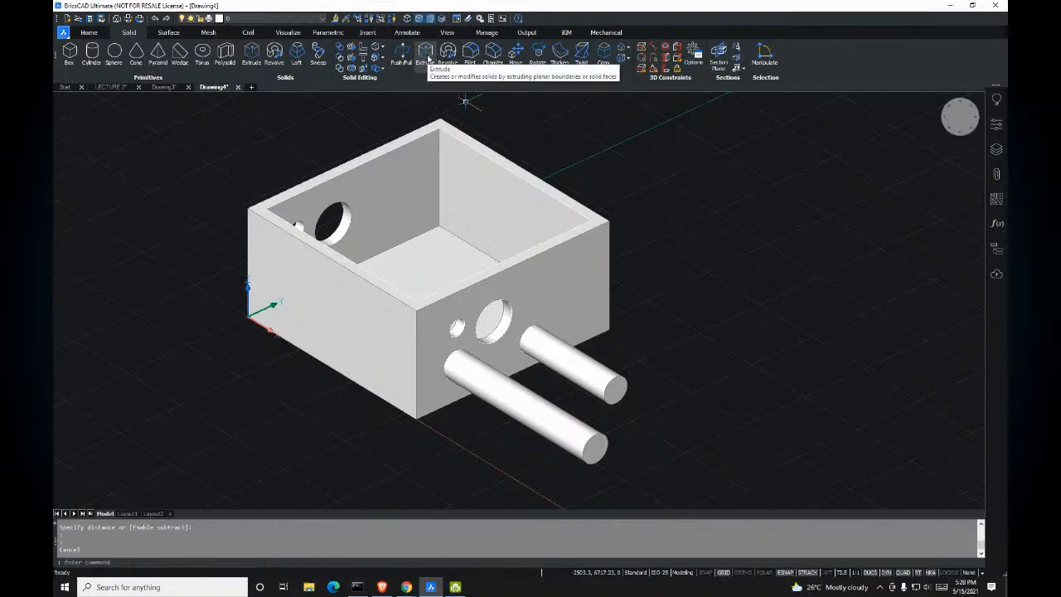
pyautogui.moveTo(530, 146)
pyautogui.mouseDown(button='middle')
pyautogui.moveTo(523, 165)
pyautogui.moveTo(512, 145)
pyautogui.mouseUp(button='middle')
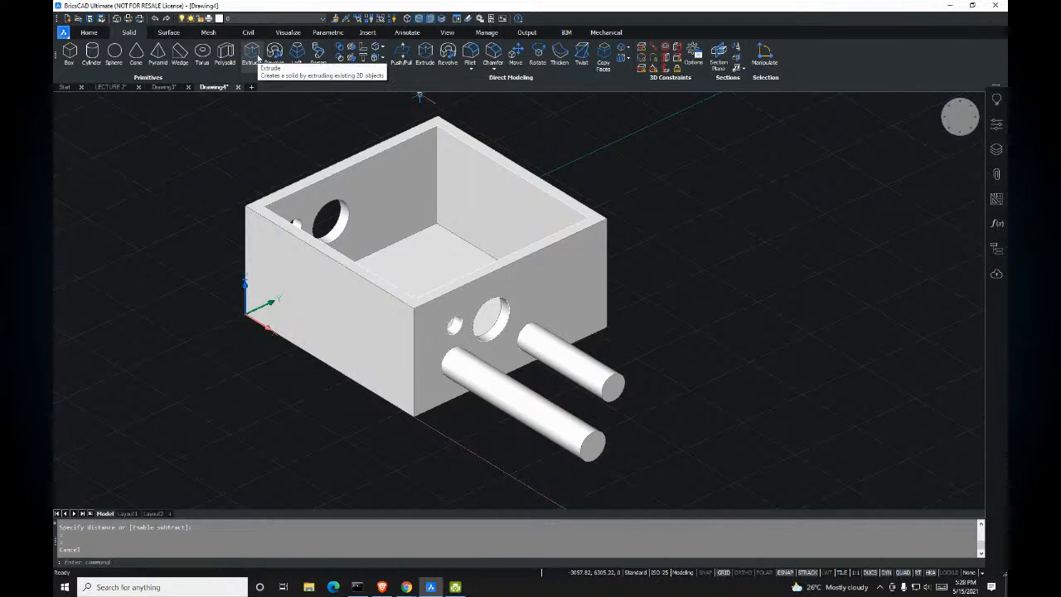
# Step: Switch to the LECTURE 2 drawing and examine the hollow box and the two moulding profiles beside it
pyautogui.click(110, 87)
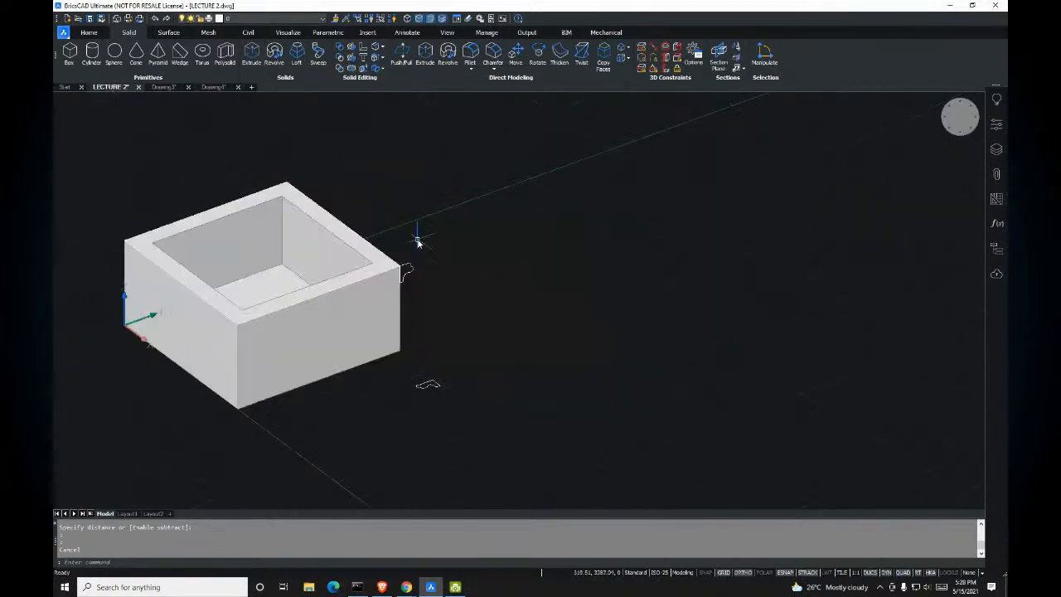
pyautogui.moveTo(418, 241); pyautogui.dragTo(549, 229, button='middle')
pyautogui.moveTo(464, 263)
pyautogui.keyDown('shift'); pyautogui.mouseDown(button='middle')
pyautogui.moveTo(564, 289)
pyautogui.moveTo(496, 277)
pyautogui.mouseUp(button='middle'); pyautogui.keyUp('shift')
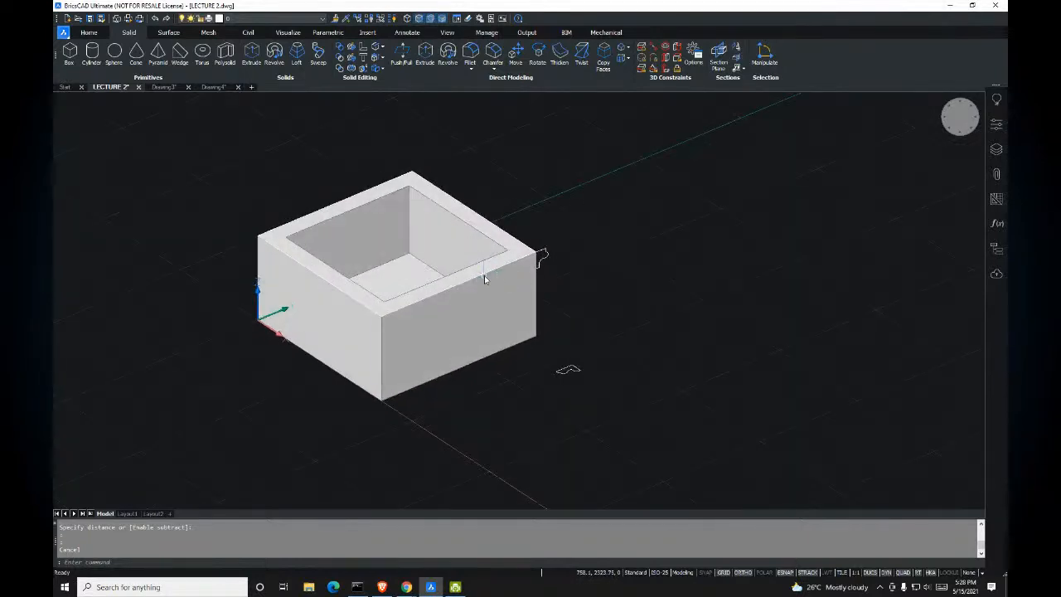
pyautogui.press('Escape')
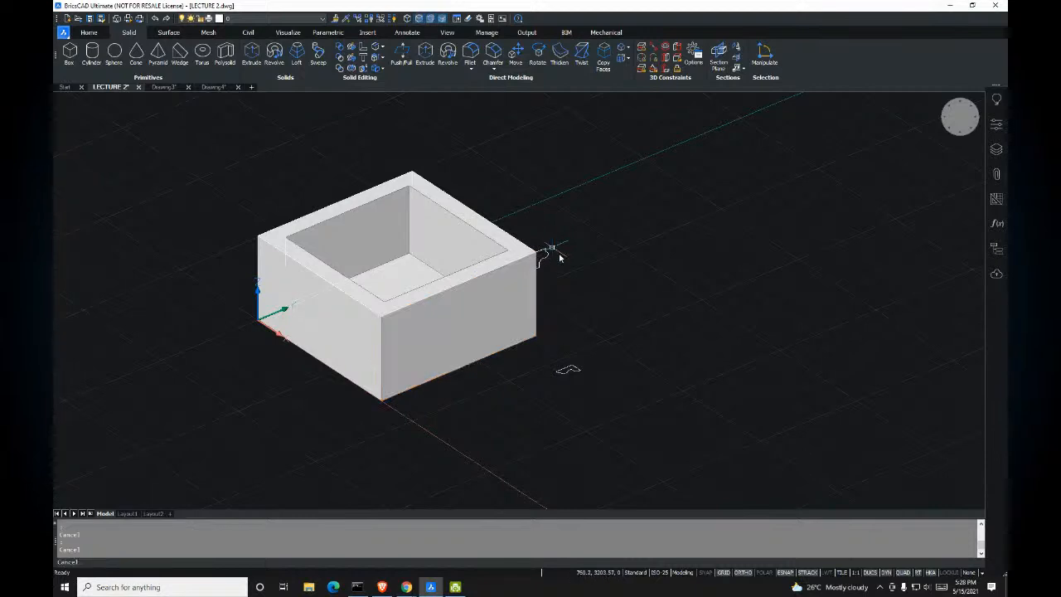
pyautogui.scroll(3, 559, 258)
pyautogui.scroll(-2, 569, 249)
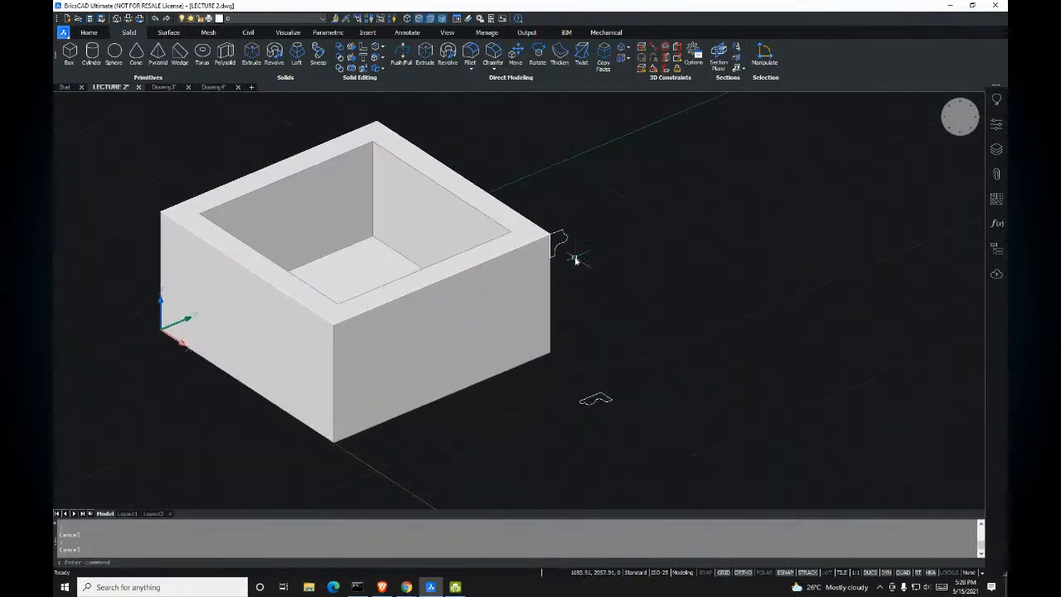
pyautogui.scroll(4, 564, 244)
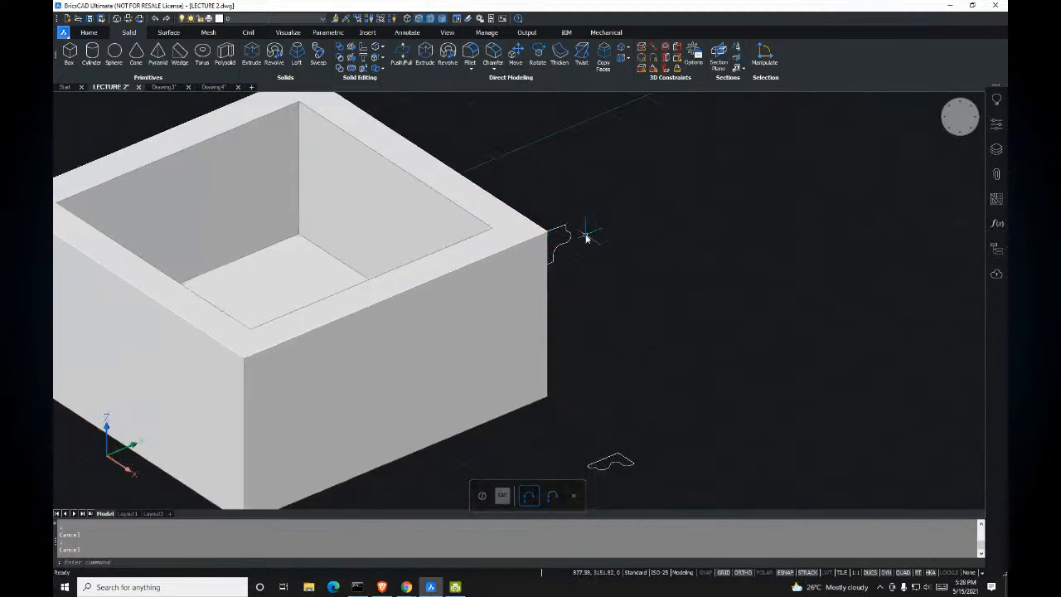
pyautogui.moveTo(518, 216)
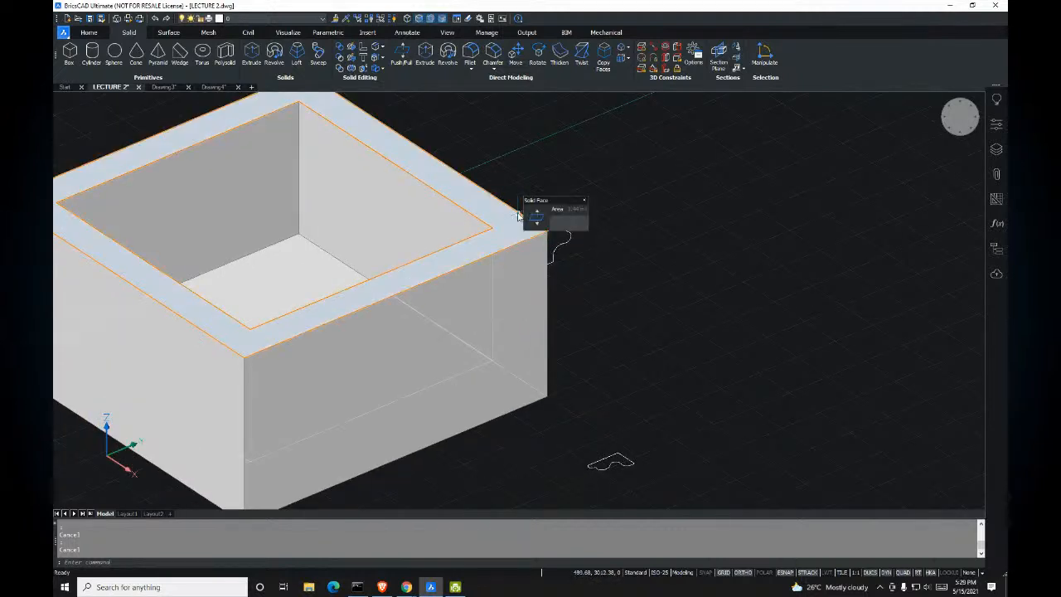
pyautogui.scroll(-3, 580, 278)
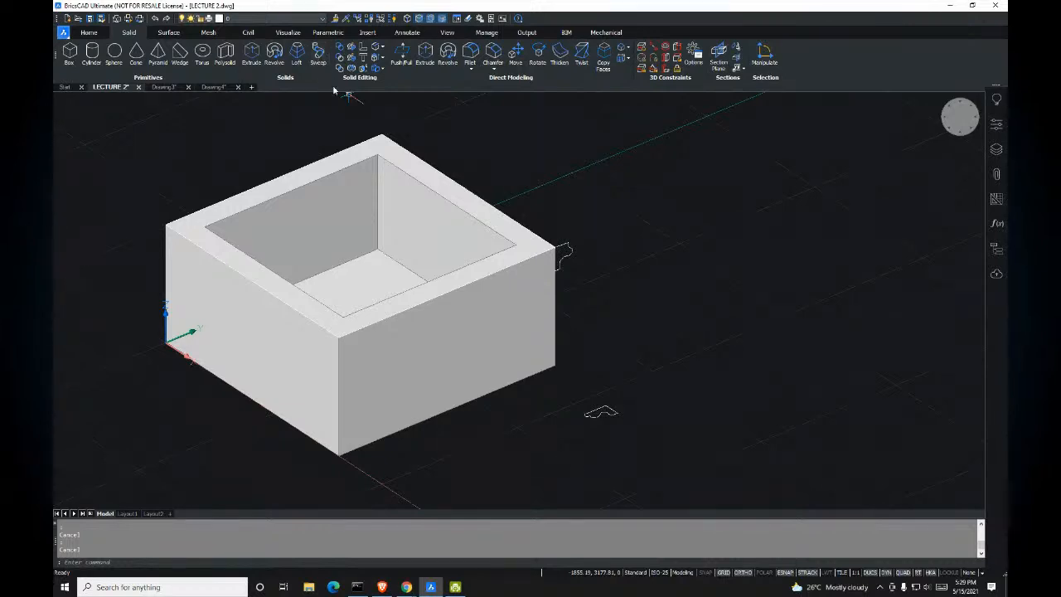
pyautogui.click(320, 64)
pyautogui.moveTo(598, 410); pyautogui.dragTo(619, 413, button='middle')
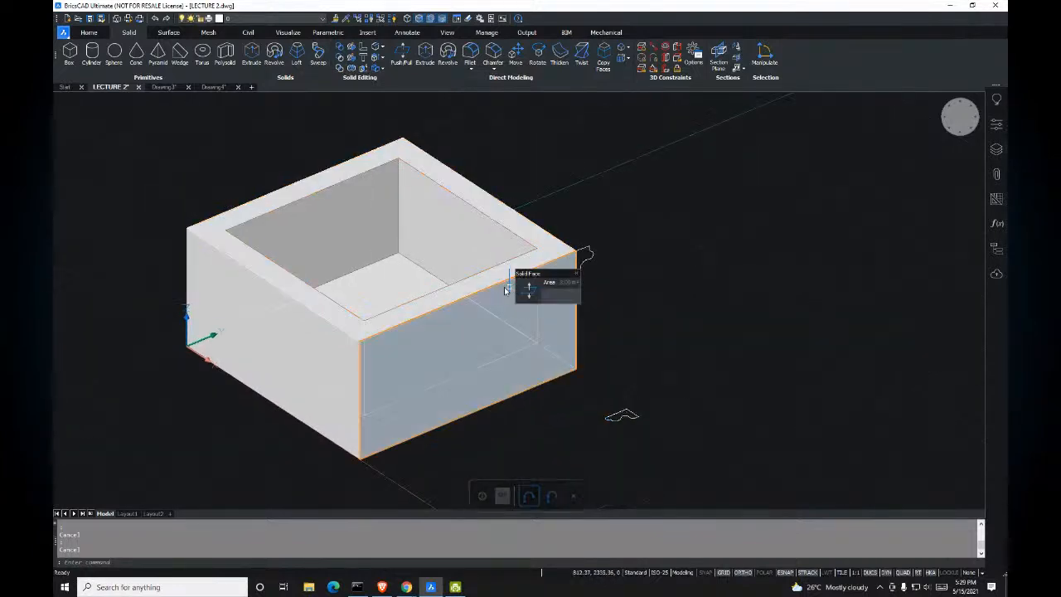
pyautogui.moveTo(500, 290); pyautogui.dragTo(502, 311, button='middle')
pyautogui.click(138, 116)
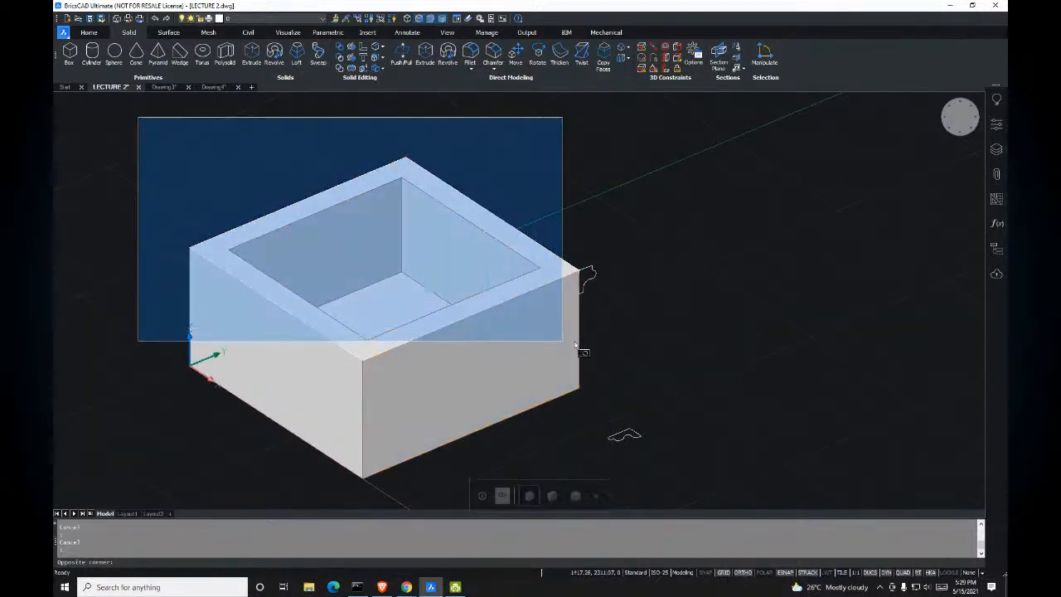
pyautogui.click(589, 356)
pyautogui.press('Escape')
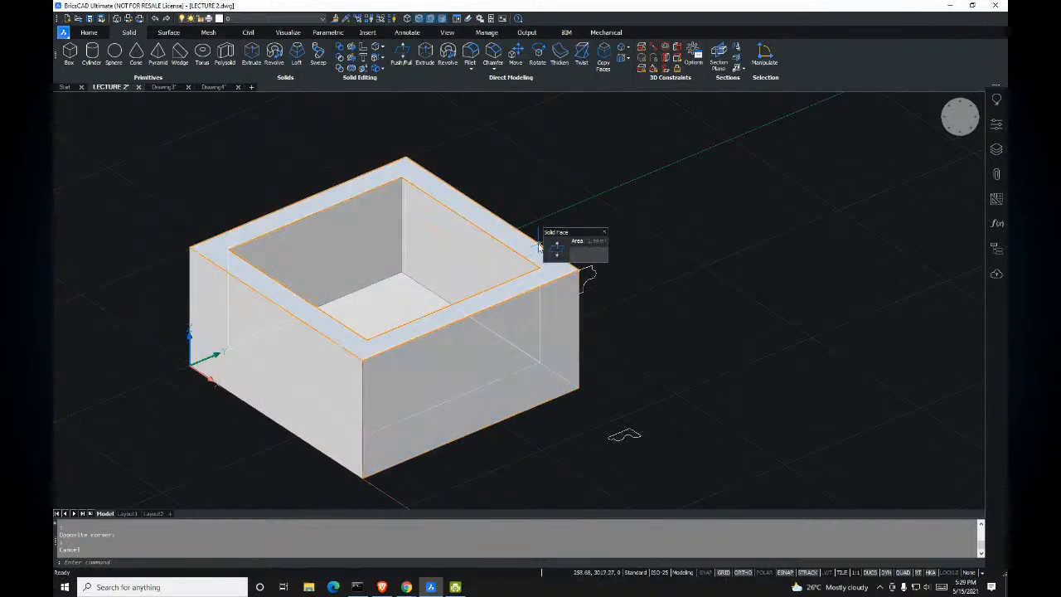
# Step: Cycle through the overlapping geometry and select the path outline around the box's outer top edge to inspect it
pyautogui.press('Tab')
pyautogui.press('Tab')
pyautogui.press('Tab')
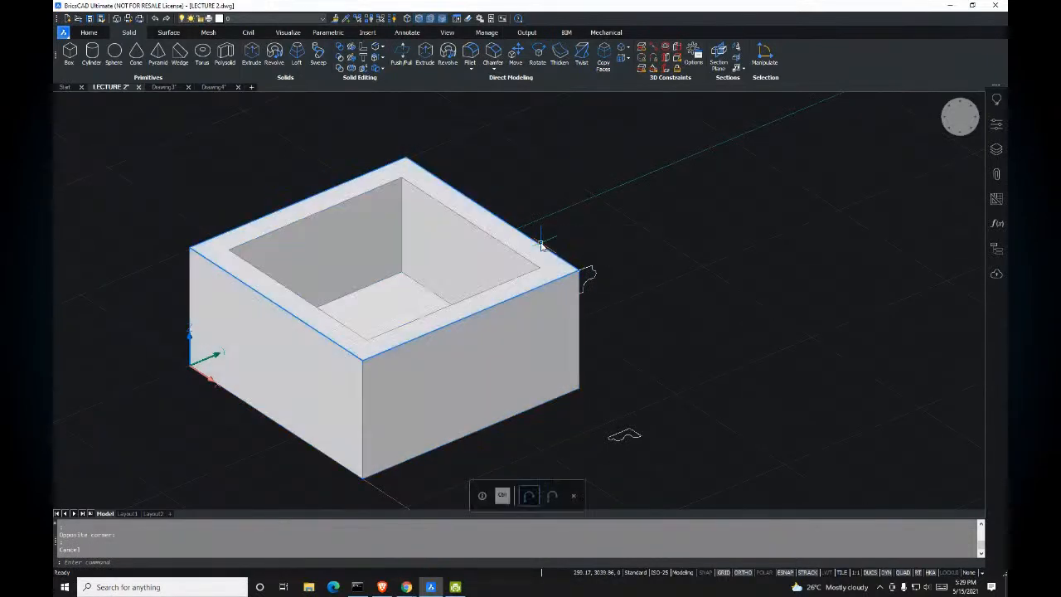
pyautogui.click(541, 246)
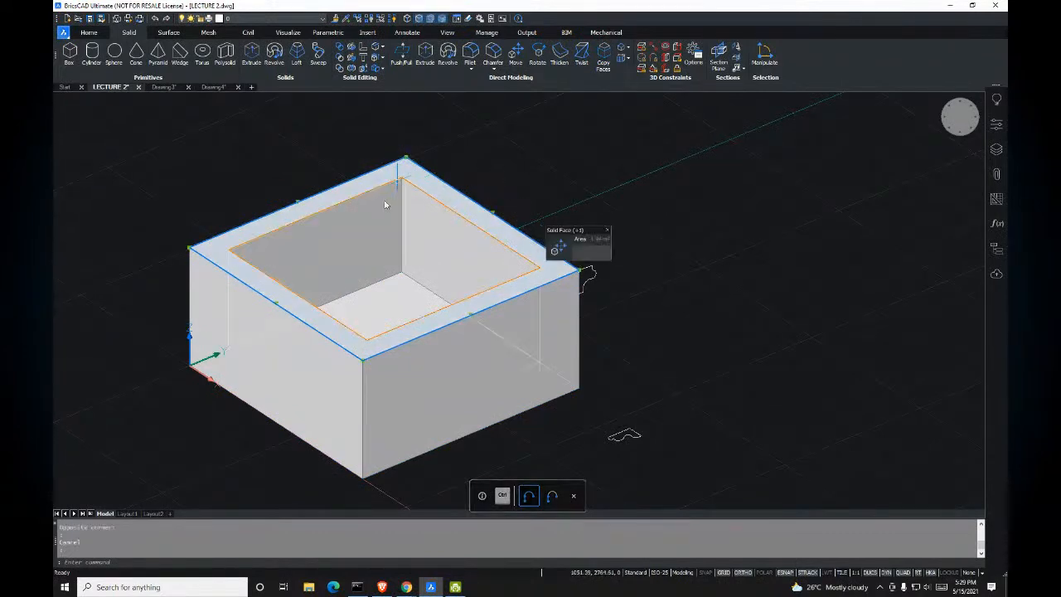
pyautogui.moveTo(370, 221); pyautogui.dragTo(377, 201, button='middle')
pyautogui.scroll(3, 189, 225)
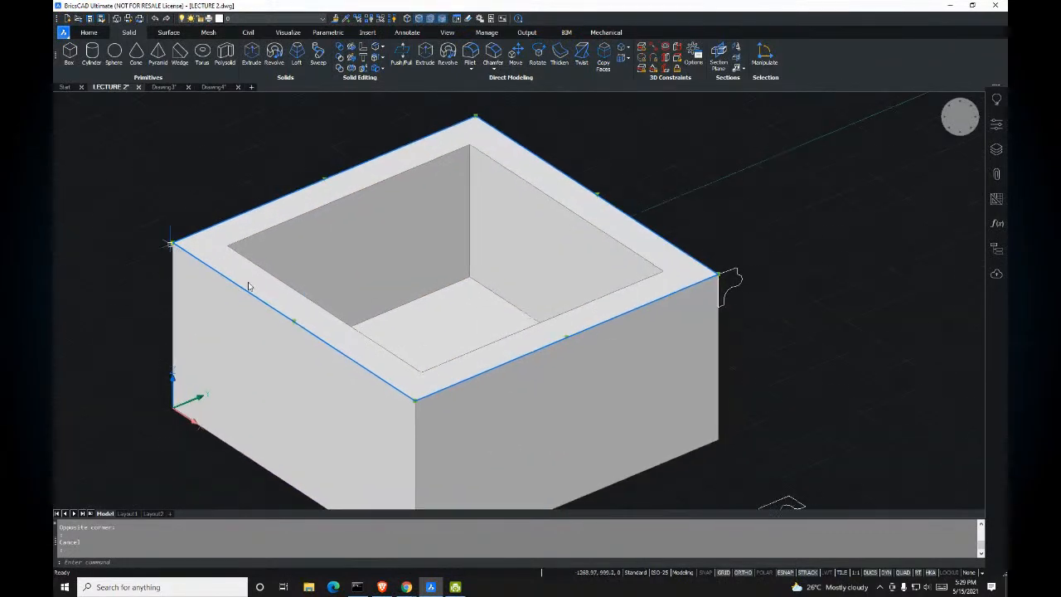
pyautogui.scroll(-4, 279, 237)
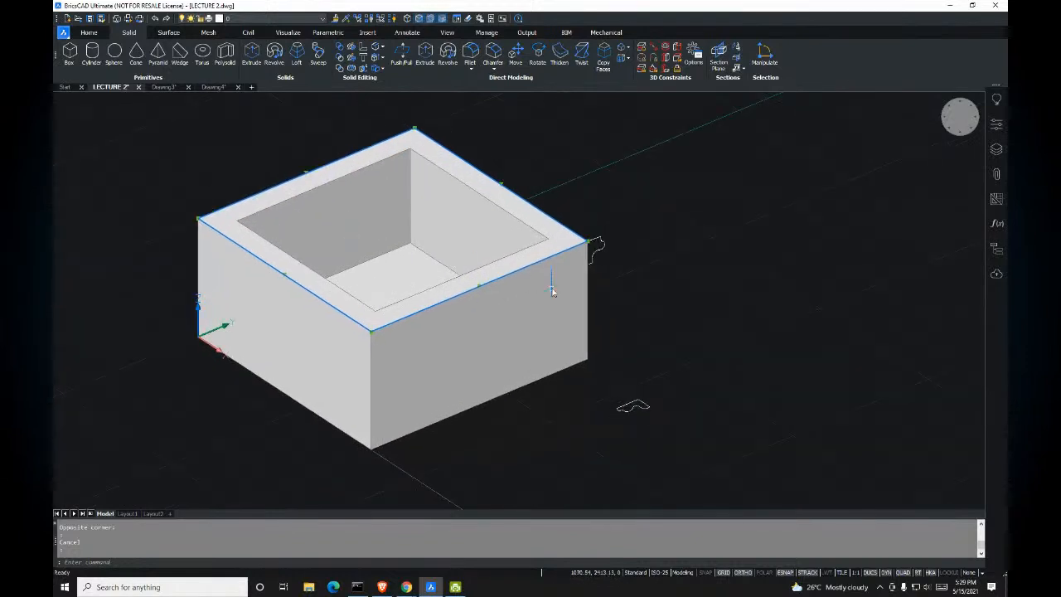
# Step: Try to sweep the flat moulding profile lying beside the box along the outline of the box's outer top edge
pyautogui.scroll(5, 632, 397)
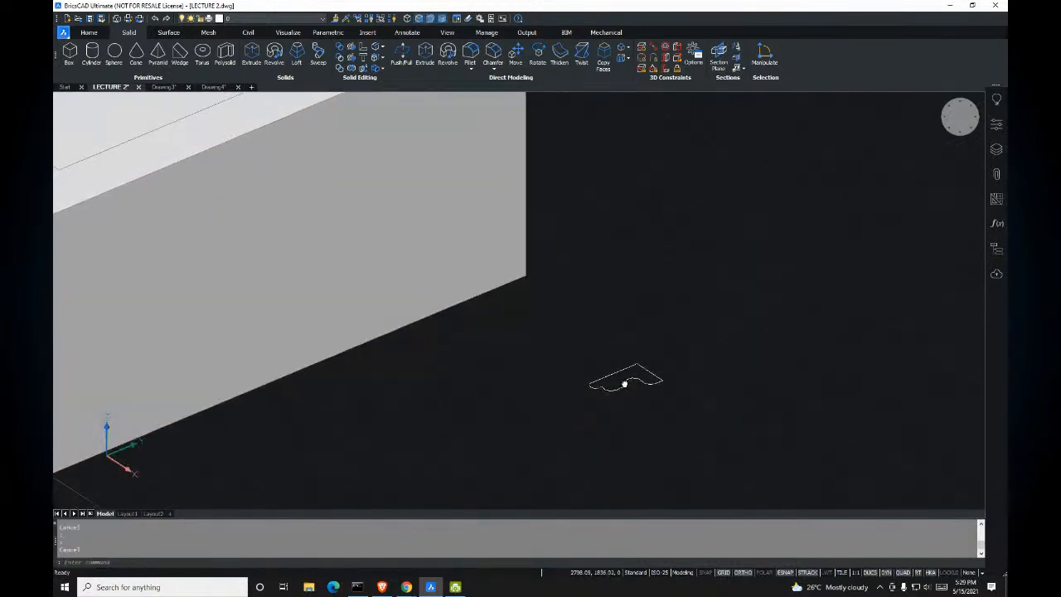
pyautogui.scroll(-4, 634, 409)
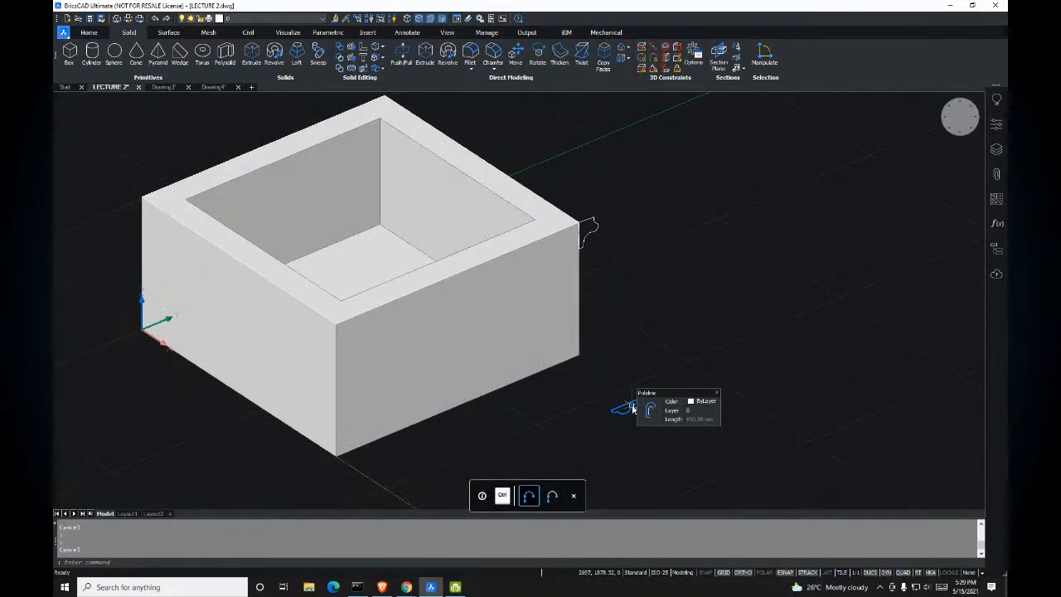
pyautogui.moveTo(595, 278); pyautogui.dragTo(584, 267, button='middle')
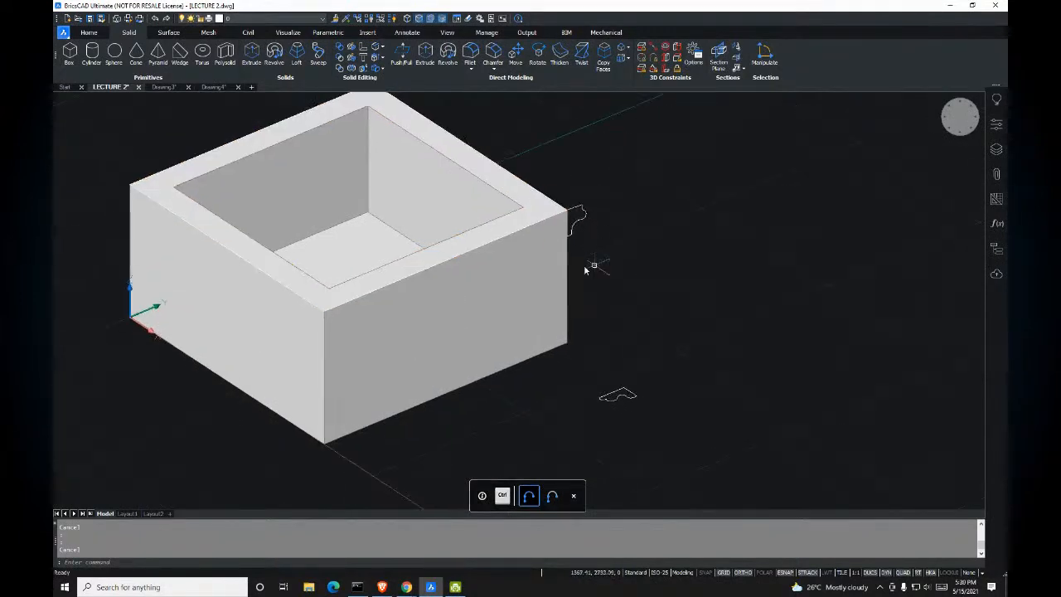
pyautogui.click(318, 60)
pyautogui.moveTo(628, 386); pyautogui.dragTo(634, 367, button='middle')
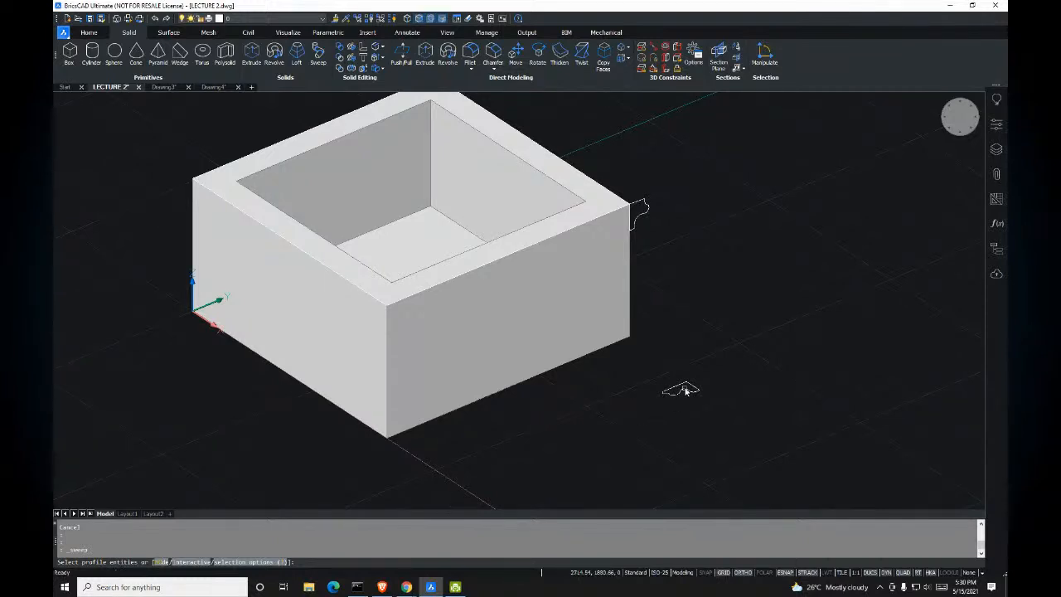
pyautogui.scroll(5, 683, 386)
pyautogui.click(663, 355)
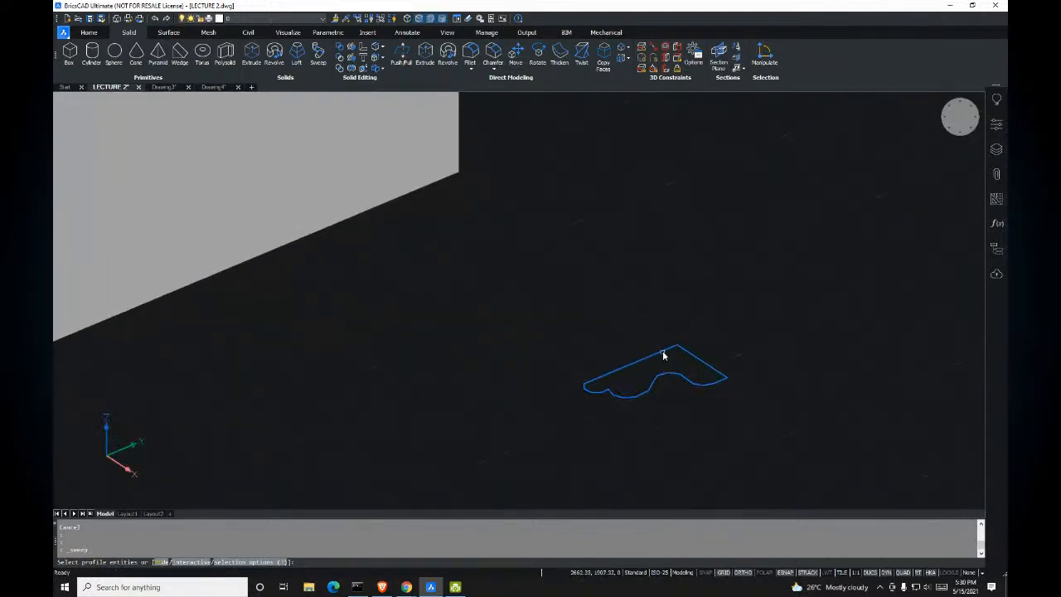
pyautogui.scroll(-5, 663, 356)
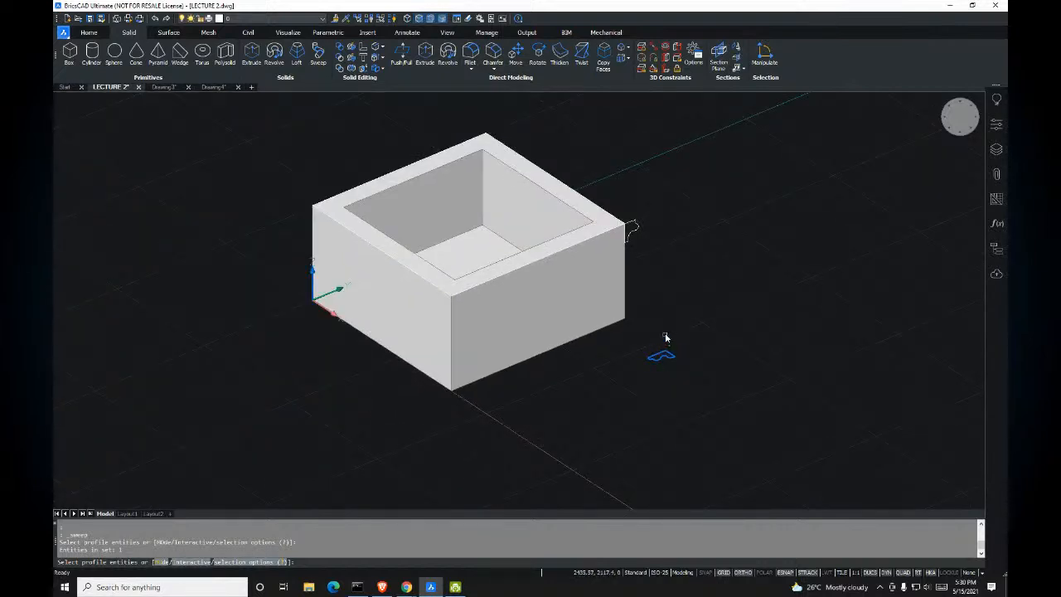
pyautogui.scroll(2, 665, 340)
pyautogui.press('Return')
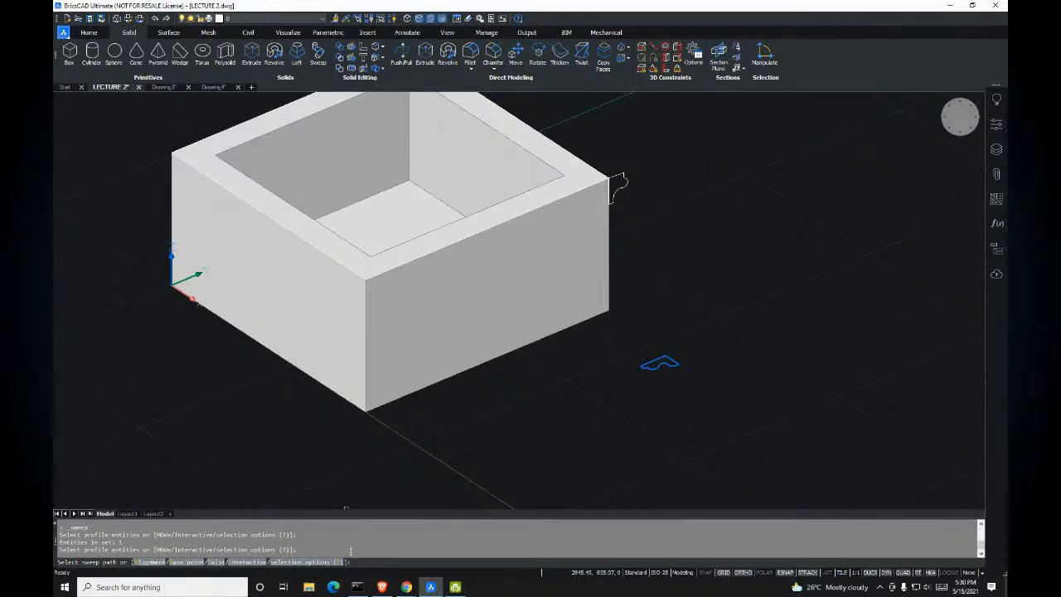
pyautogui.moveTo(658, 310); pyautogui.dragTo(653, 337, button='middle')
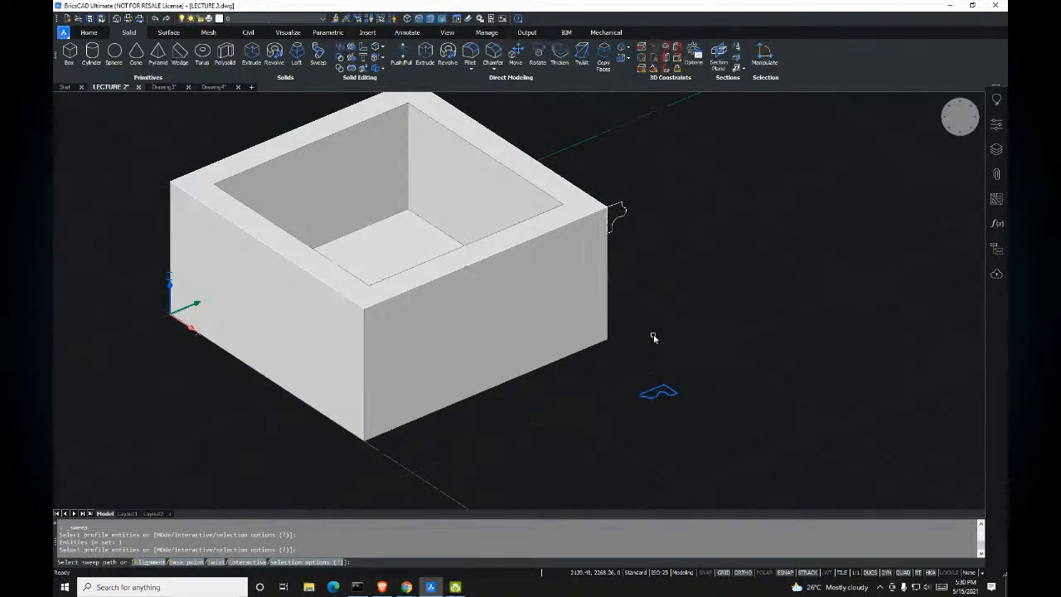
pyautogui.moveTo(632, 239); pyautogui.dragTo(641, 261, button='middle')
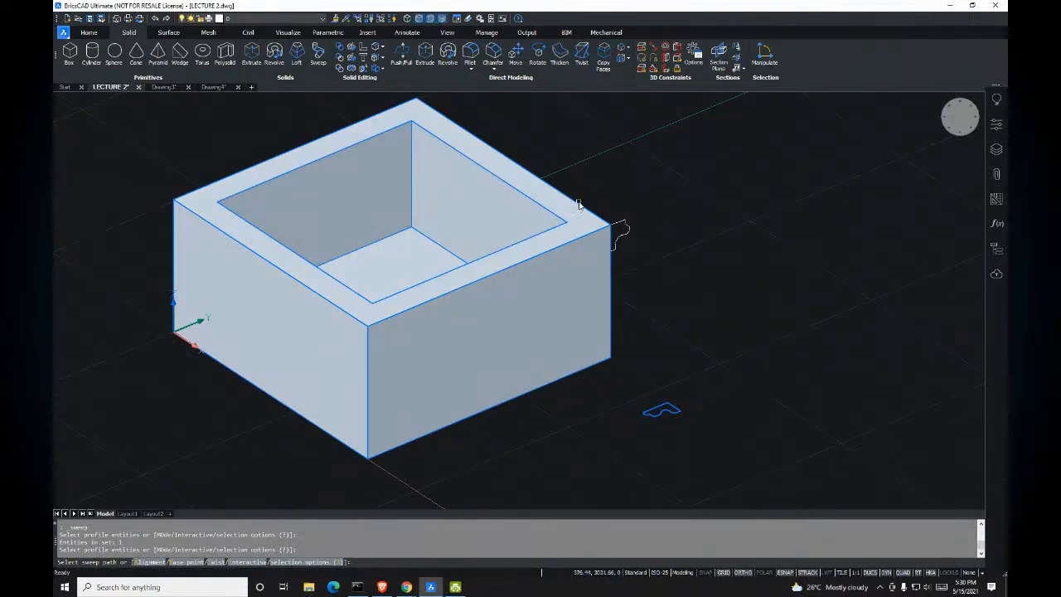
pyautogui.click(579, 205)
pyautogui.moveTo(604, 225); pyautogui.dragTo(631, 269, button='middle')
pyautogui.moveTo(786, 270); pyautogui.dragTo(793, 292, button='middle')
# Step: Examine how the swept moulding sits against the box's top edge and inner corners, and compare it with the flat profile
pyautogui.scroll(5, 411, 201)
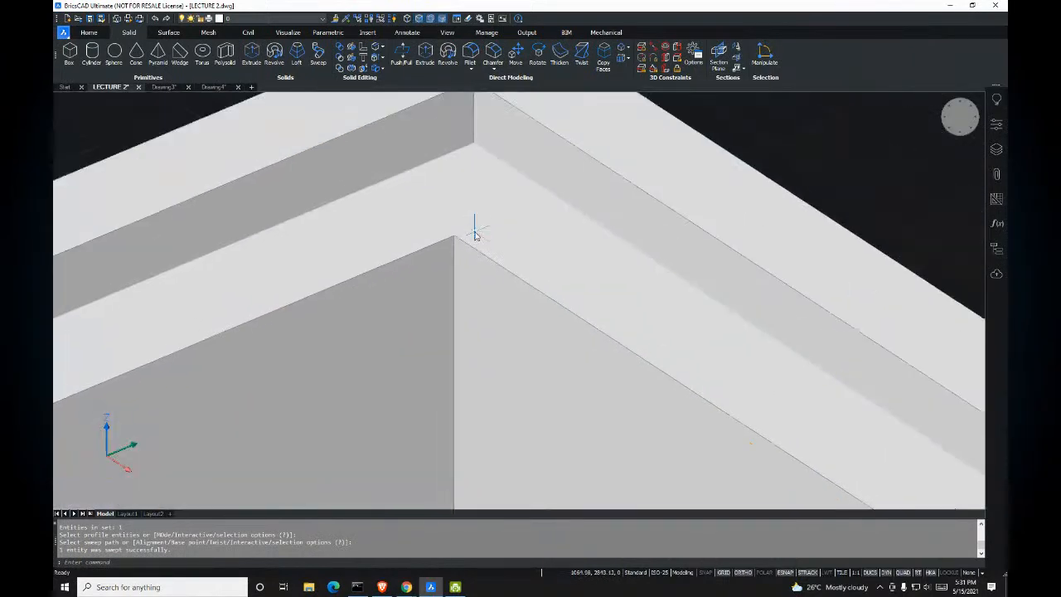
pyautogui.scroll(-10, 445, 197)
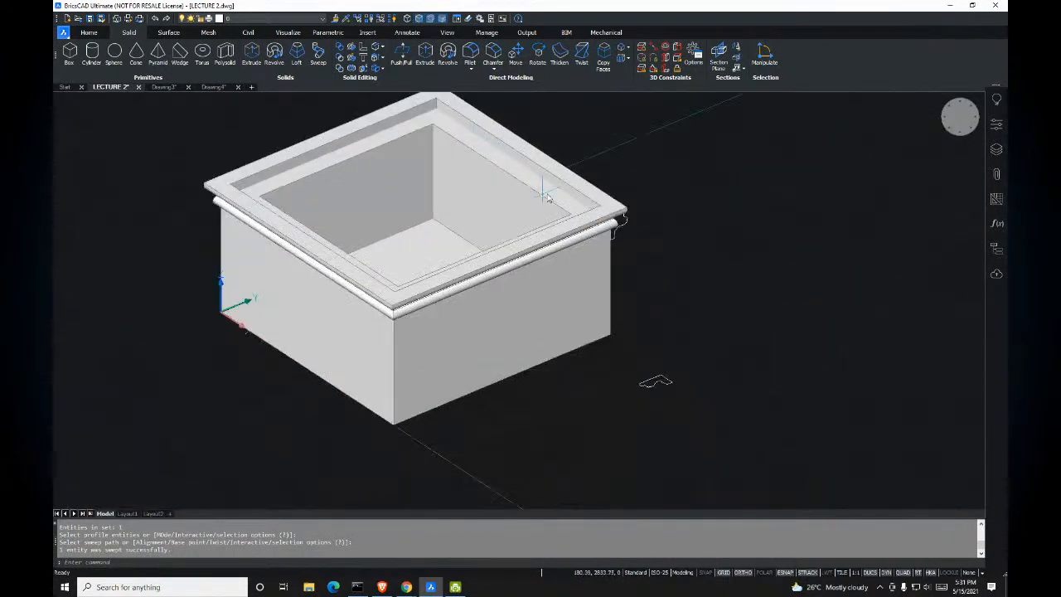
pyautogui.scroll(3, 463, 175)
pyautogui.scroll(6, 463, 176)
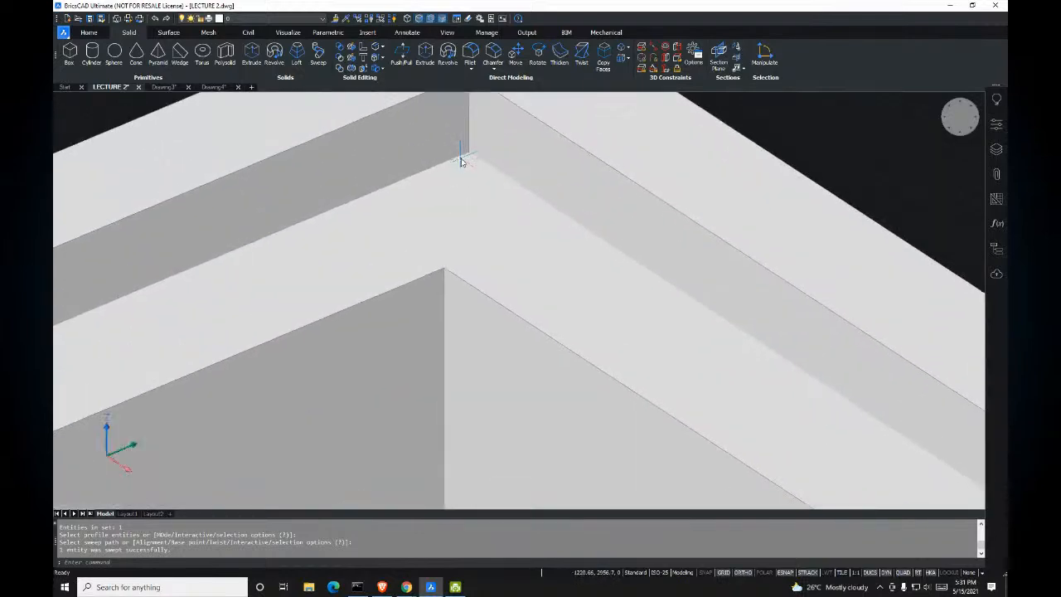
pyautogui.moveTo(475, 207)
pyautogui.mouseDown(button='middle')
pyautogui.moveTo(465, 203)
pyautogui.moveTo(487, 203)
pyautogui.mouseUp(button='middle')
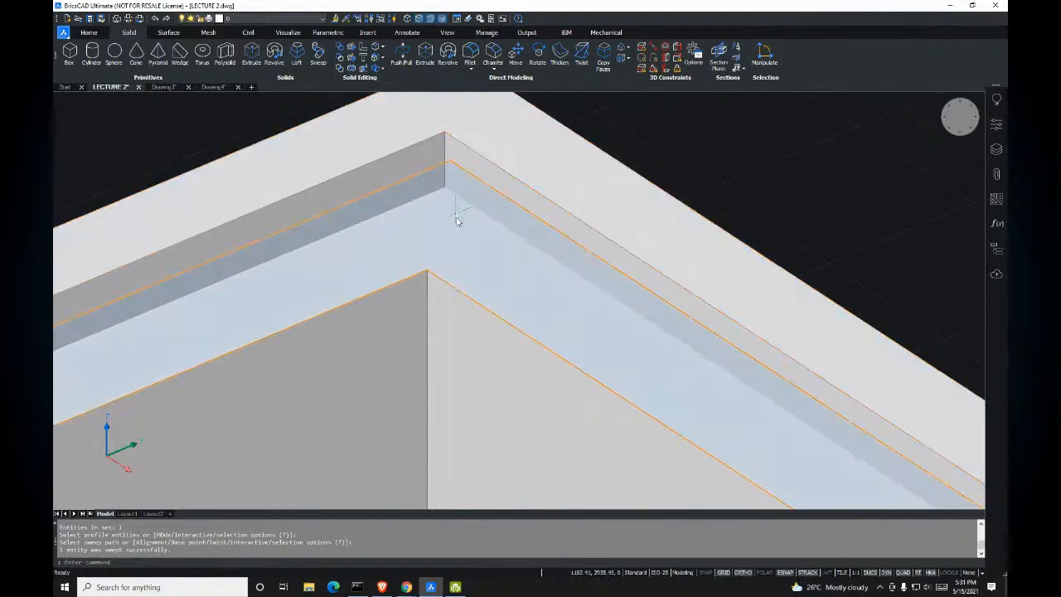
pyautogui.moveTo(460, 217); pyautogui.dragTo(562, 196, button='middle')
pyautogui.scroll(-5, 562, 195)
pyautogui.scroll(2, 552, 211)
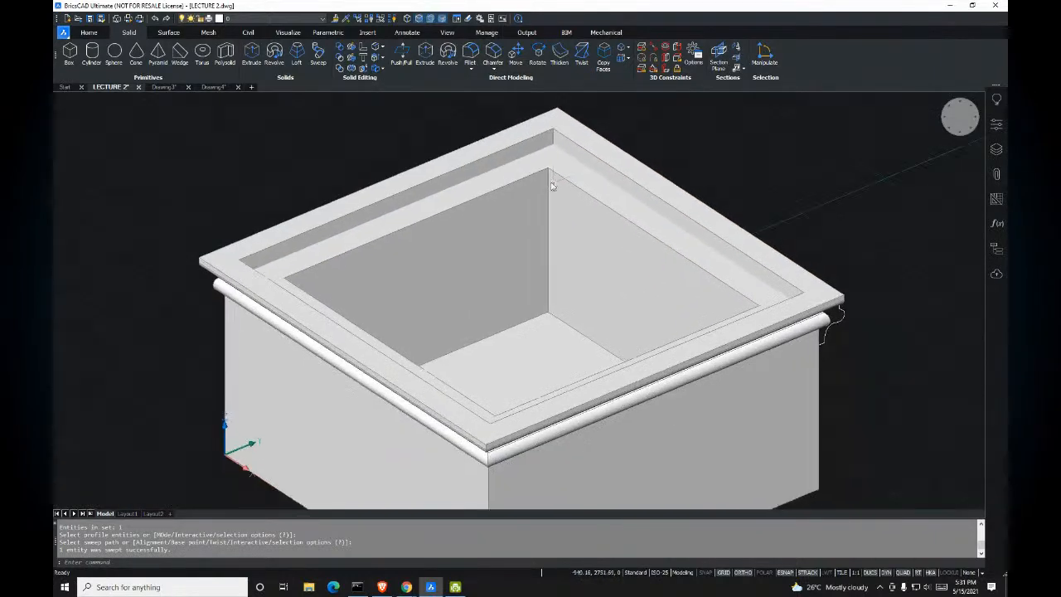
pyautogui.scroll(3, 551, 171)
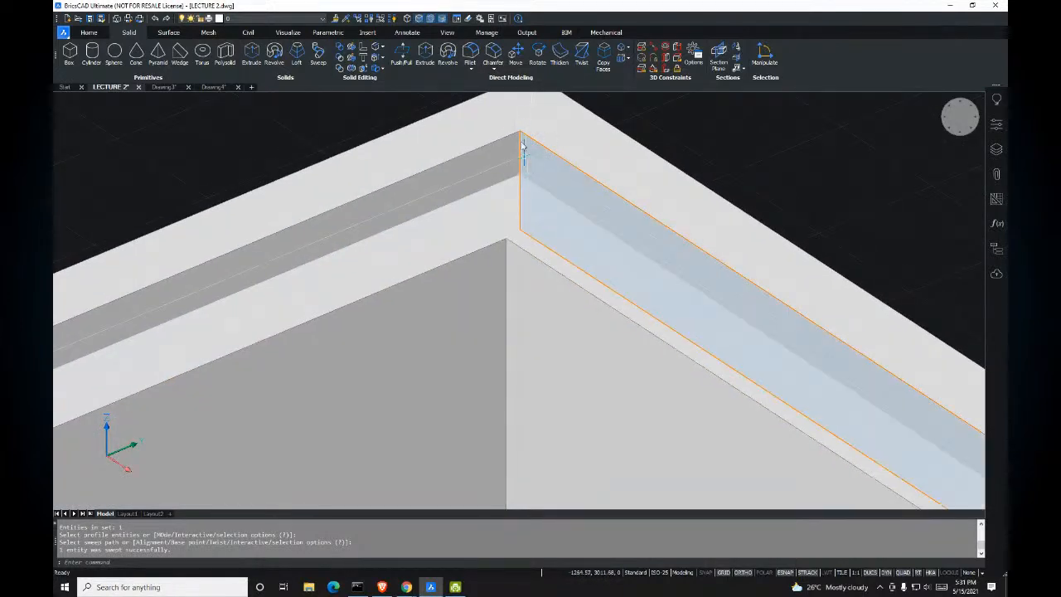
pyautogui.scroll(-3, 522, 148)
pyautogui.scroll(3, 497, 166)
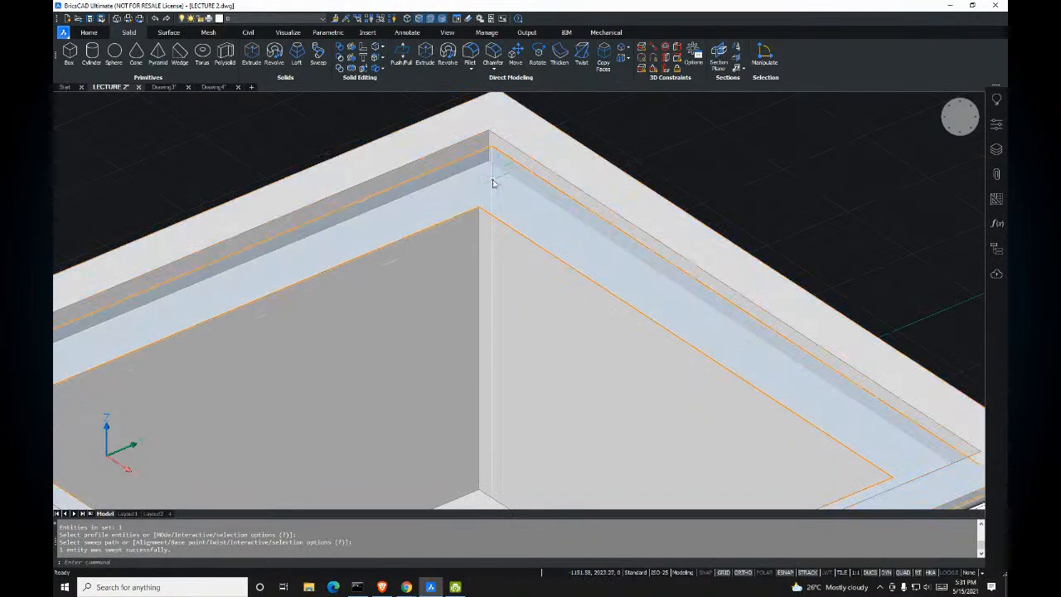
pyautogui.scroll(2, 488, 183)
pyautogui.keyDown('shift'); pyautogui.moveTo(482, 182); pyautogui.dragTo(498, 233, button='middle'); pyautogui.keyUp('shift')
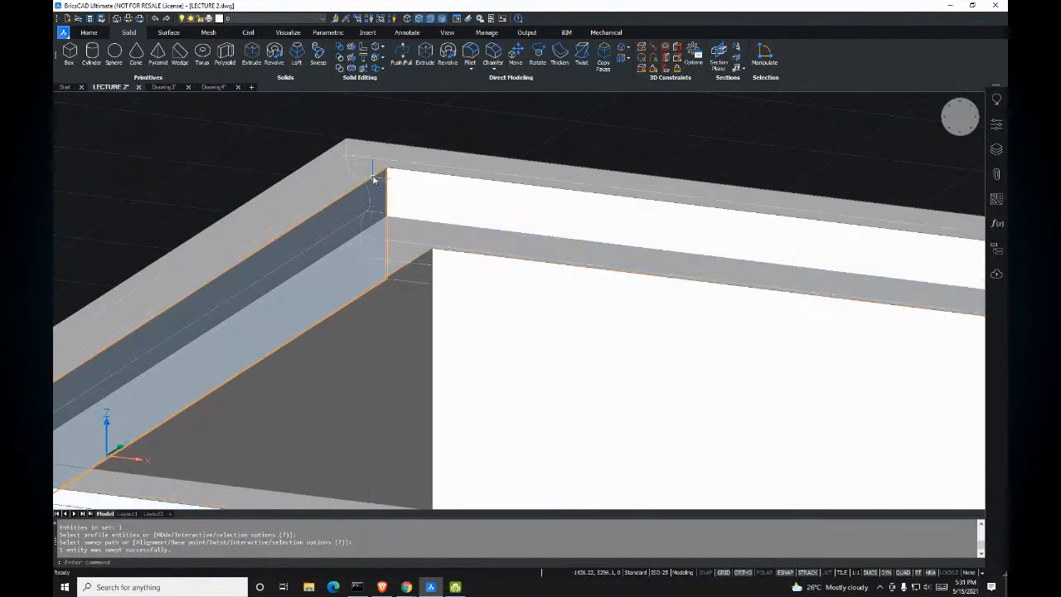
pyautogui.scroll(-4, 471, 261)
pyautogui.keyDown('shift'); pyautogui.moveTo(530, 295); pyautogui.dragTo(477, 323, button='middle'); pyautogui.keyUp('shift')
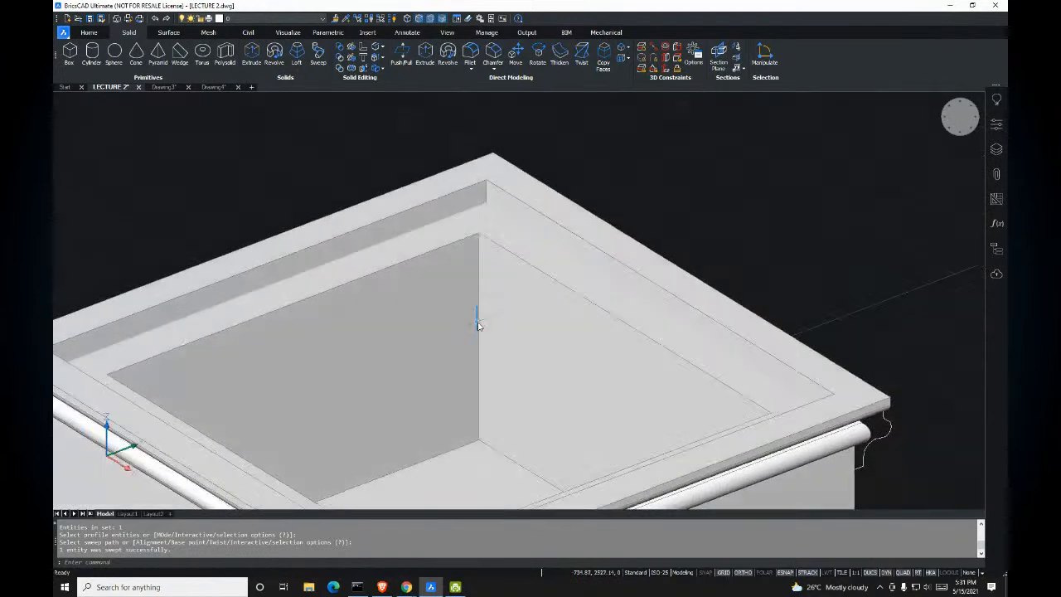
pyautogui.scroll(-6, 478, 323)
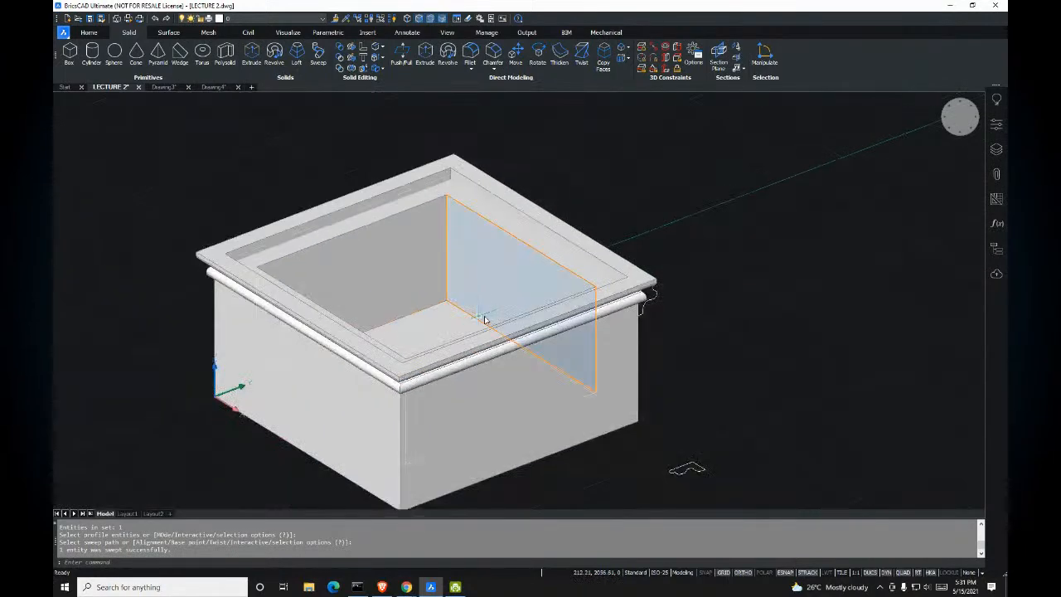
pyautogui.scroll(8, 466, 225)
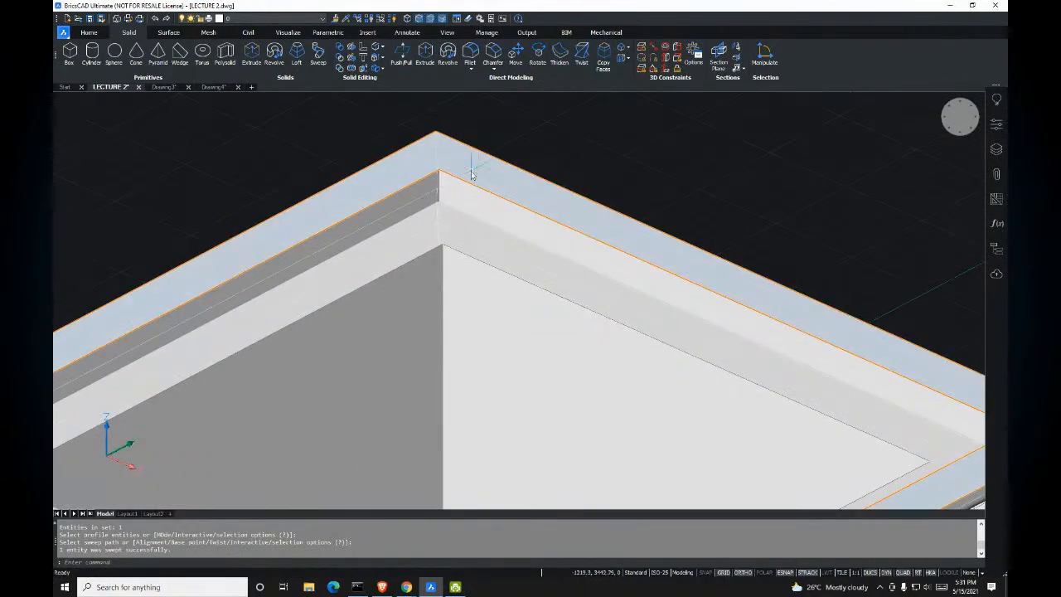
pyautogui.scroll(-6, 481, 176)
pyautogui.scroll(8, 634, 344)
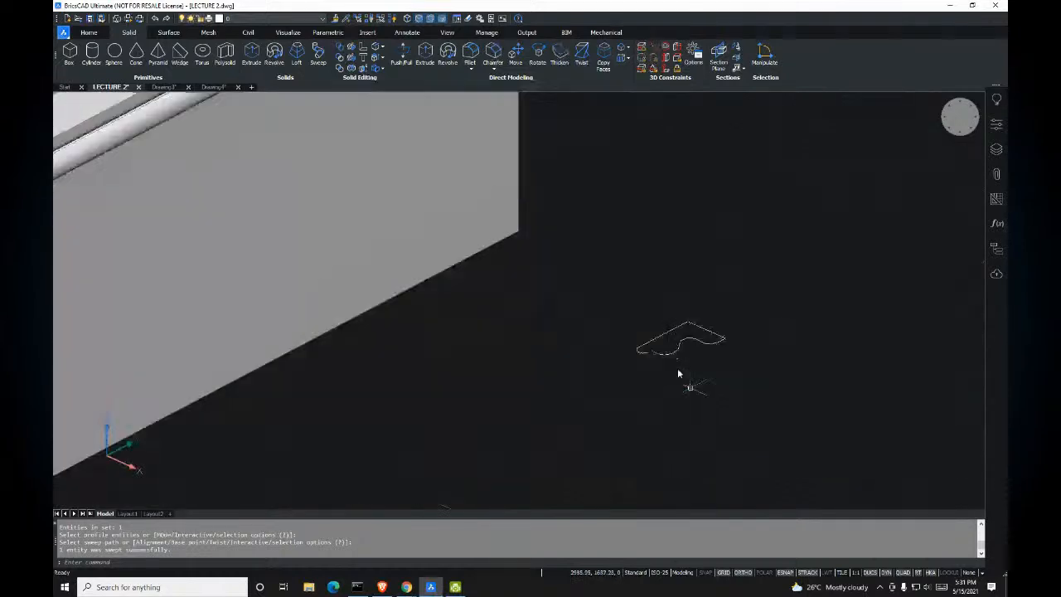
pyautogui.scroll(3, 762, 324)
pyautogui.scroll(-8, 561, 268)
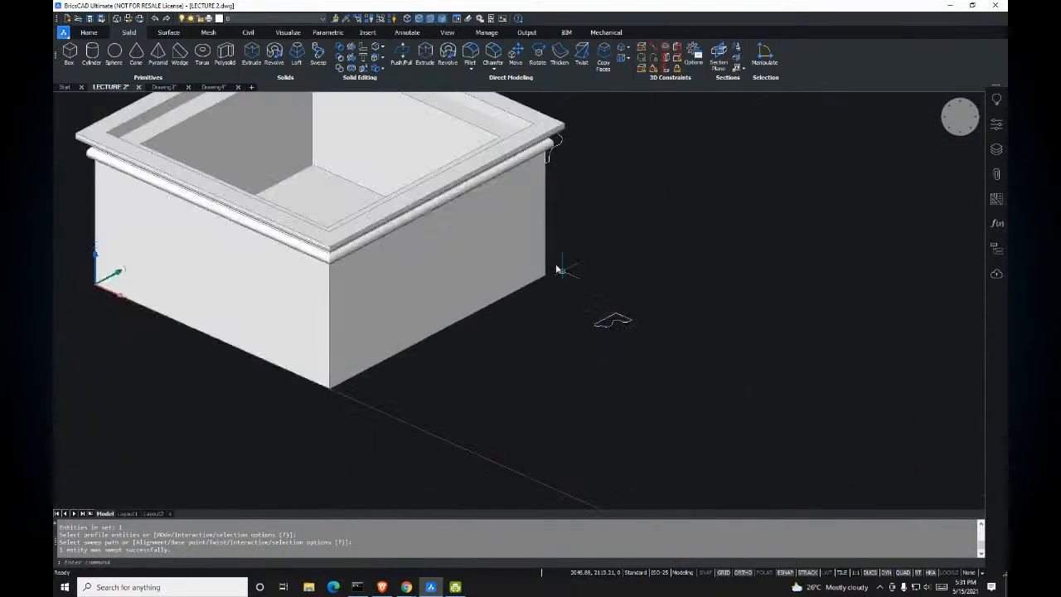
pyautogui.scroll(8, 539, 278)
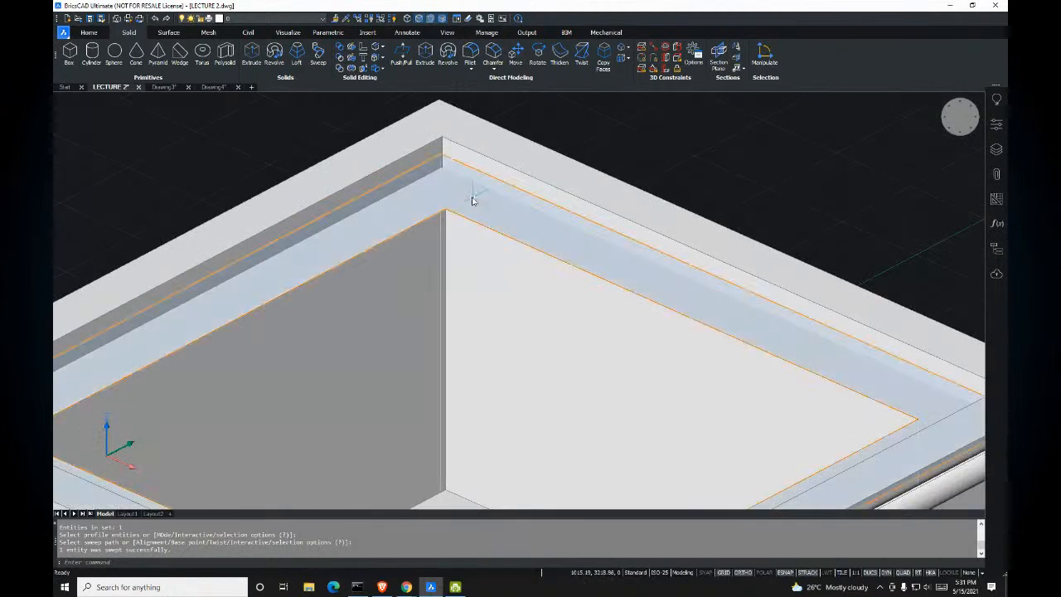
# Step: Undo the moulding sweep around the box's top edge
pyautogui.click(473, 200)
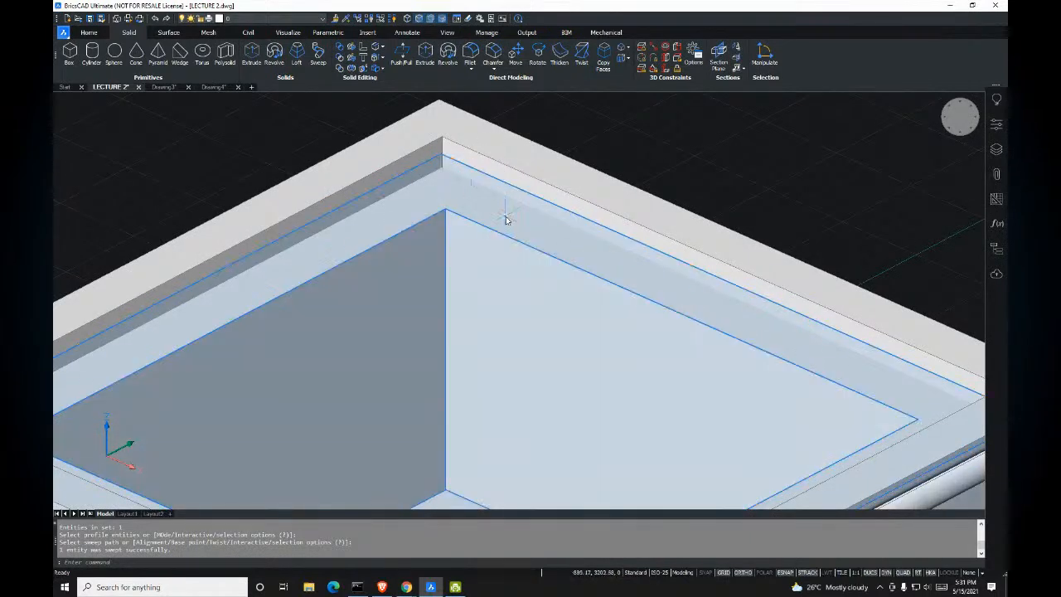
pyautogui.hotkey('ctrl', 'z')
pyautogui.hotkey('ctrl', 'z')
pyautogui.keyDown('shift'); pyautogui.moveTo(569, 261); pyautogui.dragTo(621, 299, button='middle'); pyautogui.keyUp('shift')
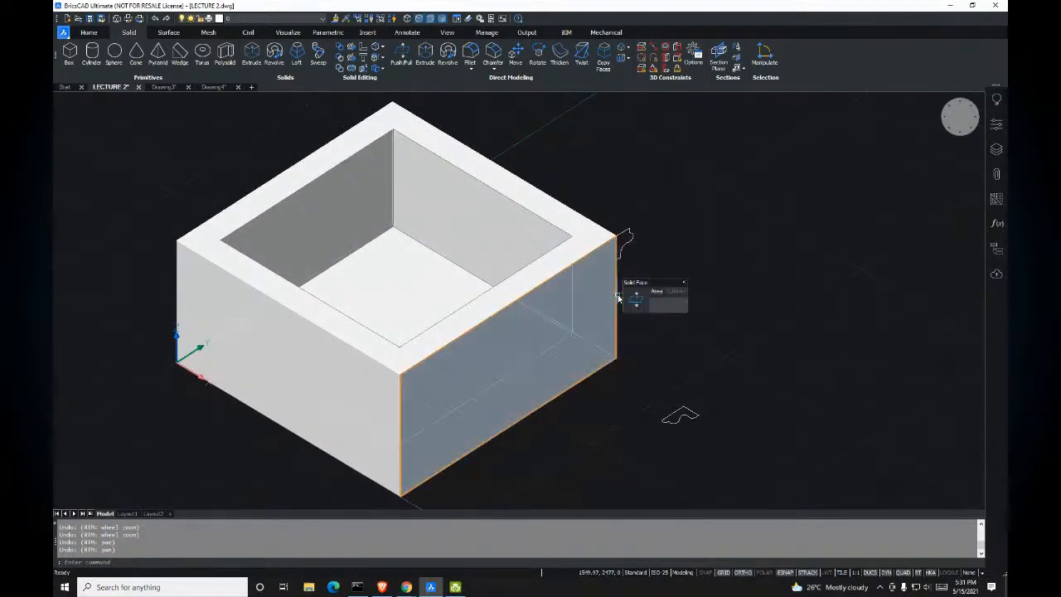
pyautogui.keyDown('shift'); pyautogui.moveTo(617, 296); pyautogui.dragTo(591, 276, button='middle'); pyautogui.keyUp('shift')
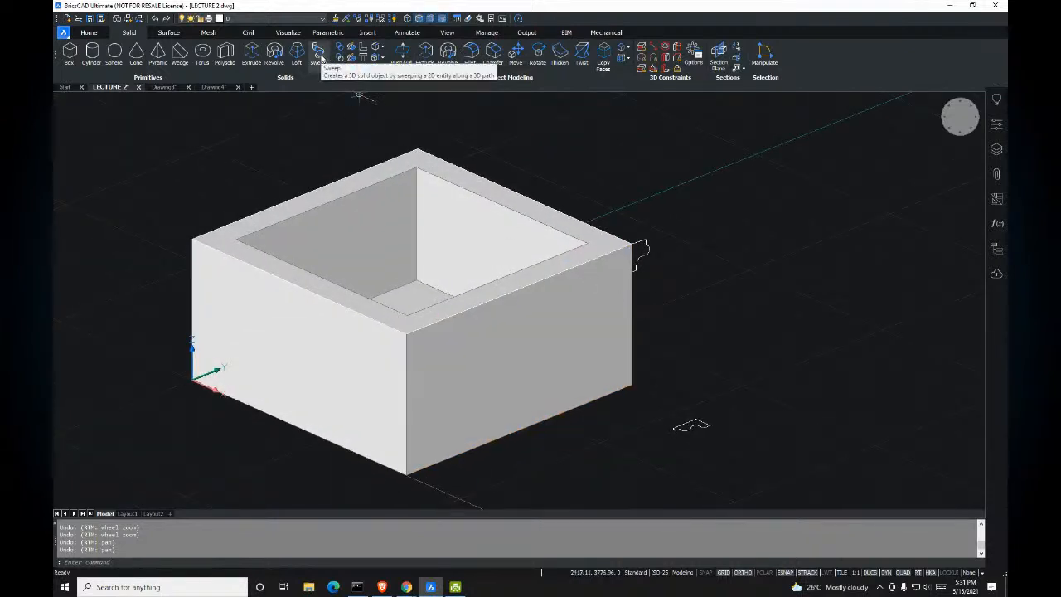
# Step: Start a new sweep of the flat moulding profile and set its base point at the corner where the two straight edges meet
pyautogui.click(319, 56)
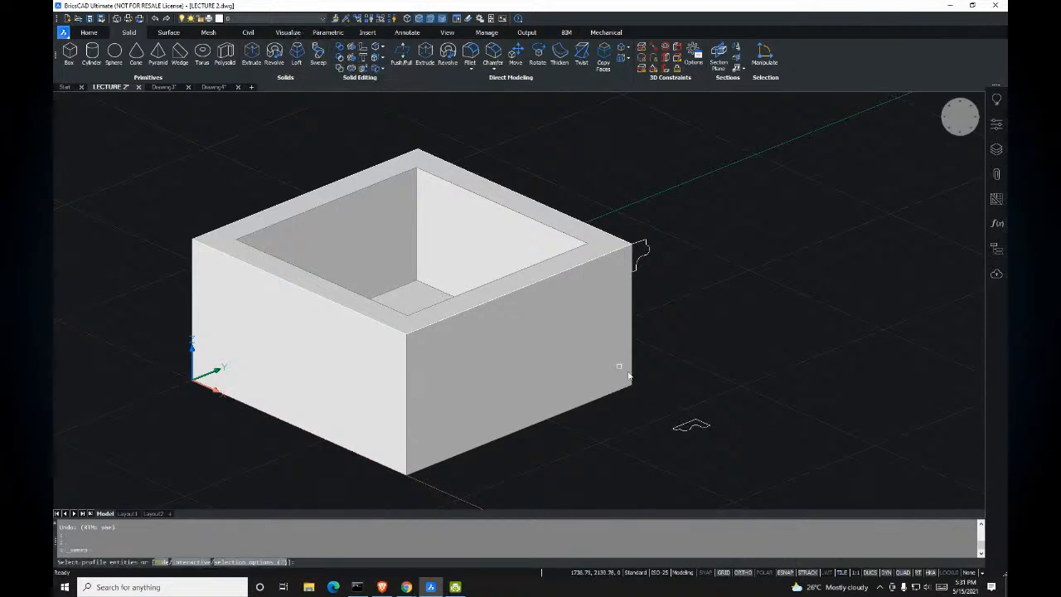
pyautogui.click(700, 421)
pyautogui.press('Return')
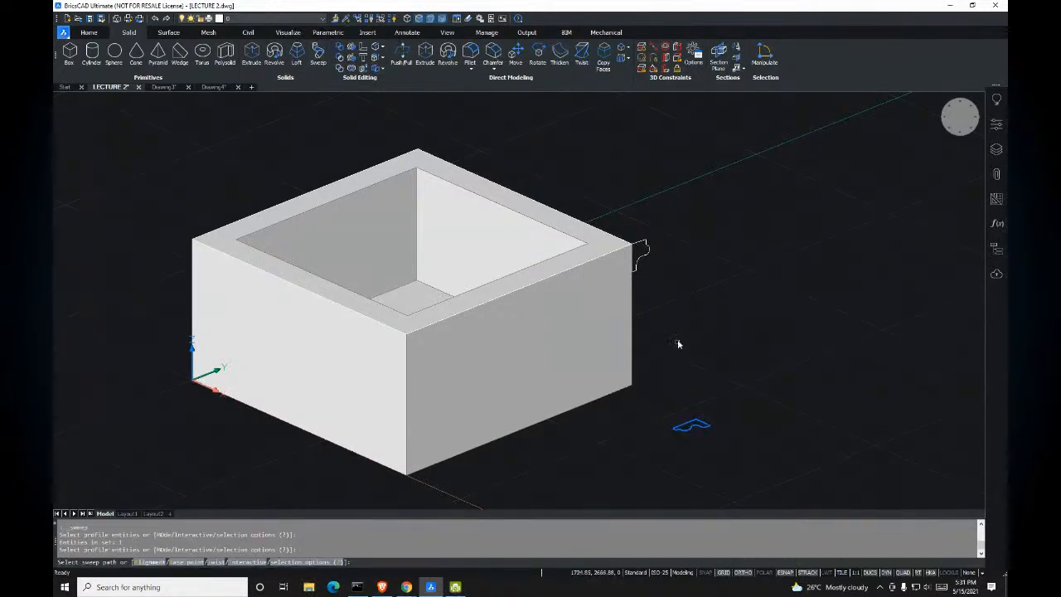
pyautogui.click(190, 563)
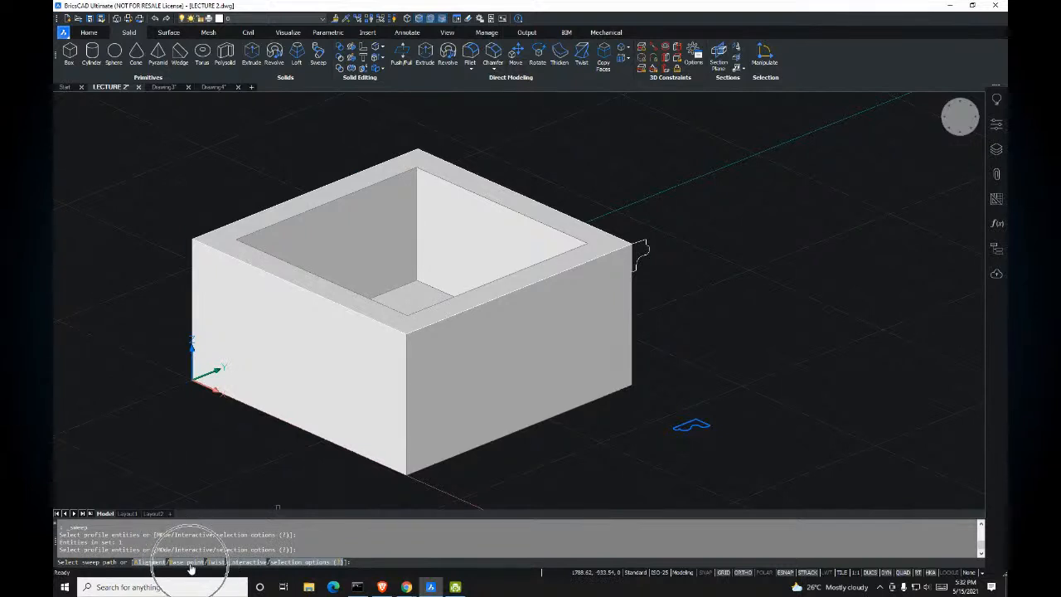
pyautogui.click(190, 563)
pyautogui.click(190, 566)
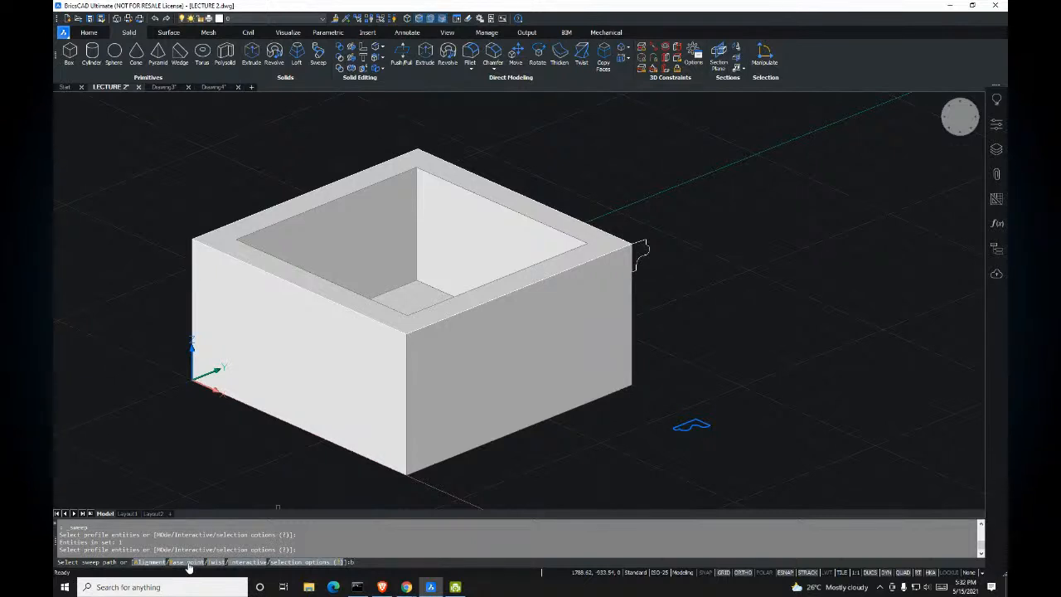
pyautogui.scroll(3, 667, 445)
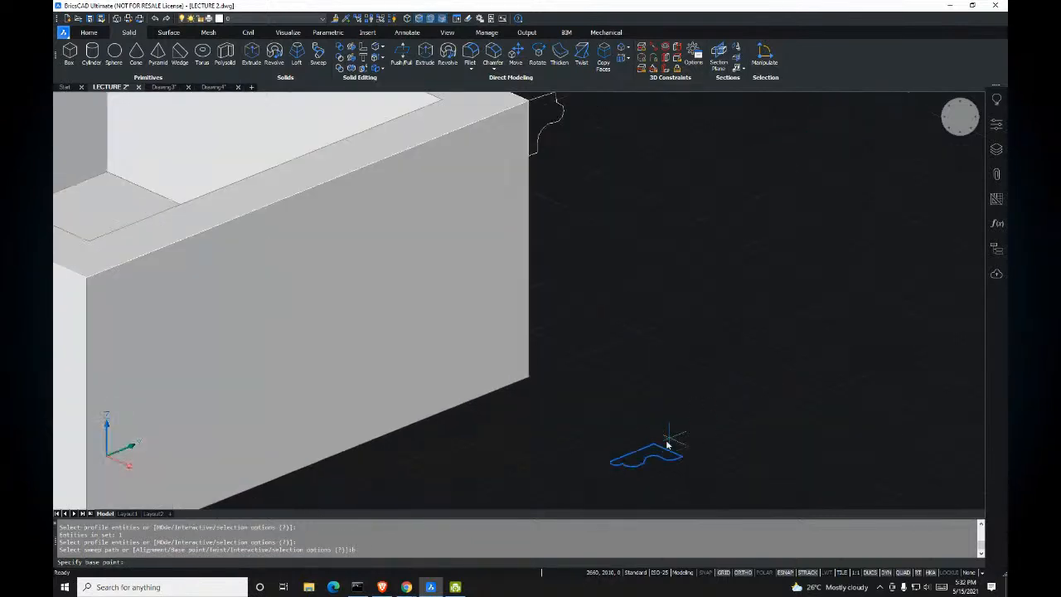
pyautogui.press('ctrl')
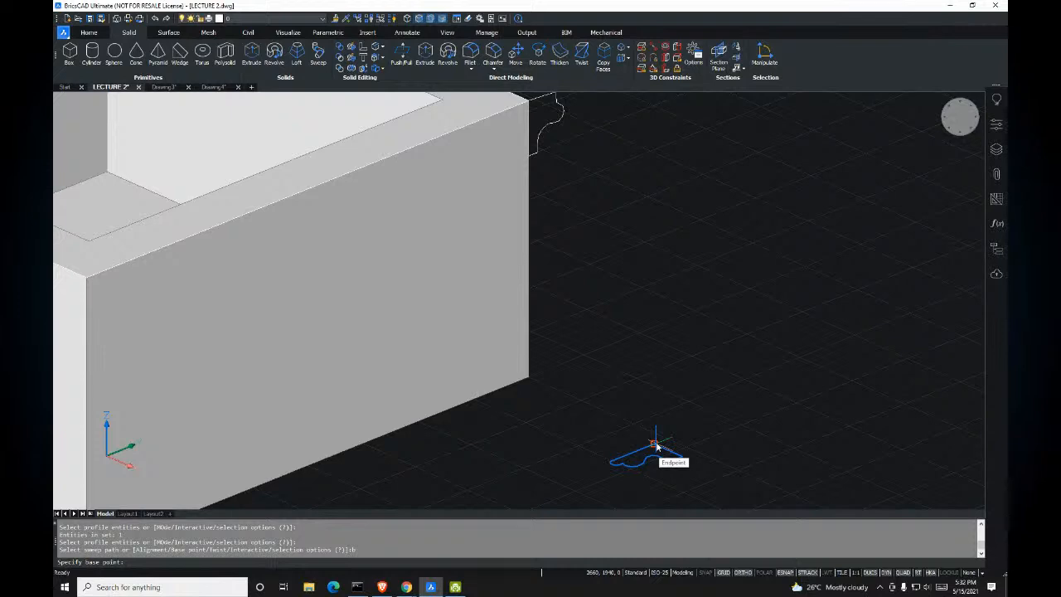
pyautogui.scroll(4, 654, 445)
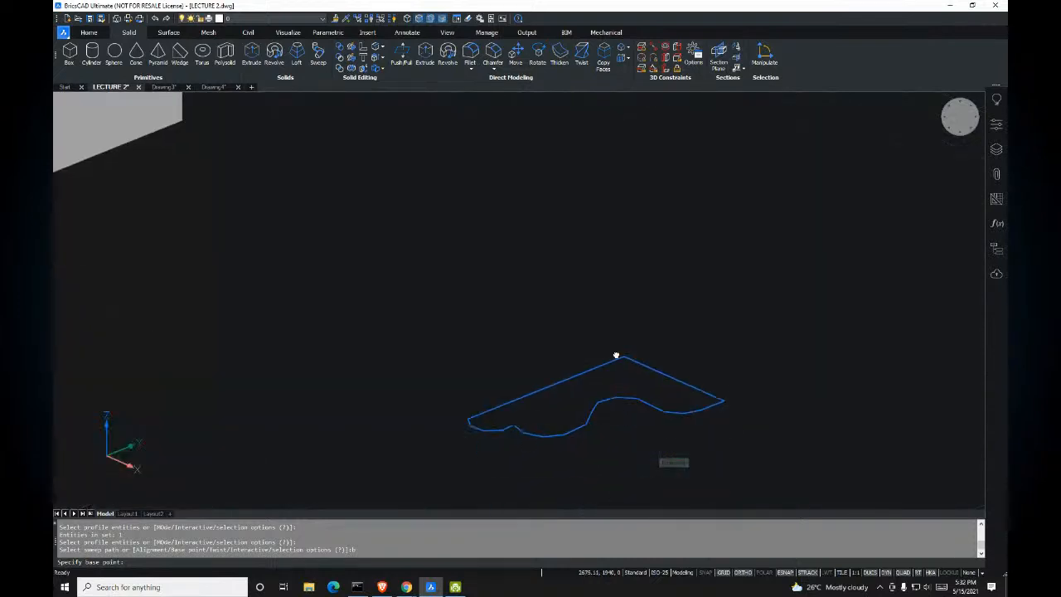
pyautogui.press('ctrl')
pyautogui.press('ctrl')
pyautogui.press('ctrl')
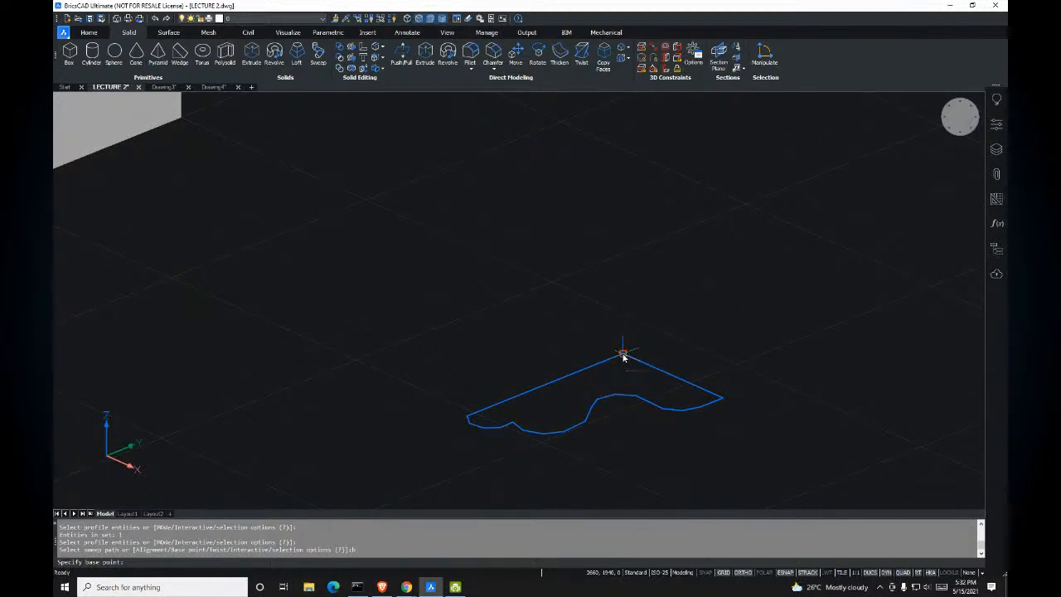
pyautogui.click(623, 355)
pyautogui.scroll(-5, 624, 355)
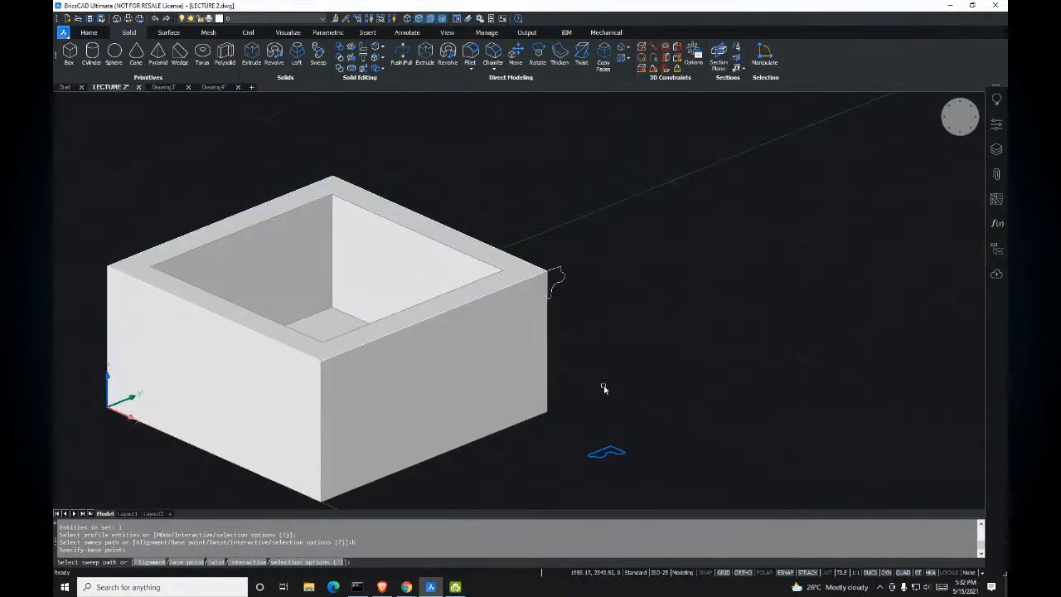
# Step: Sweep the flat moulding profile along the outline of the box's outer top edge
pyautogui.scroll(2, 534, 272)
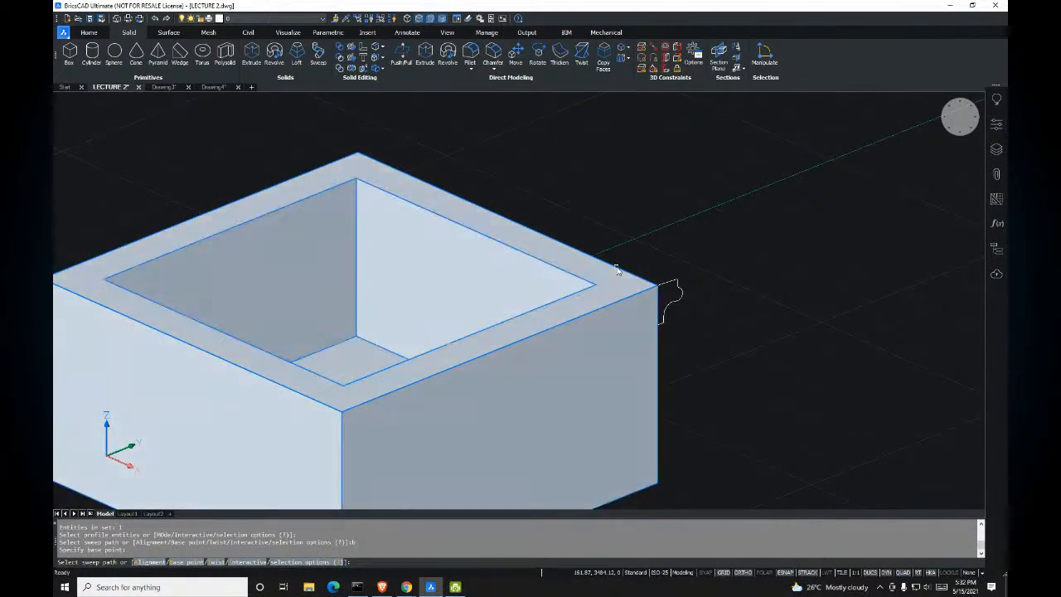
pyautogui.click(616, 270)
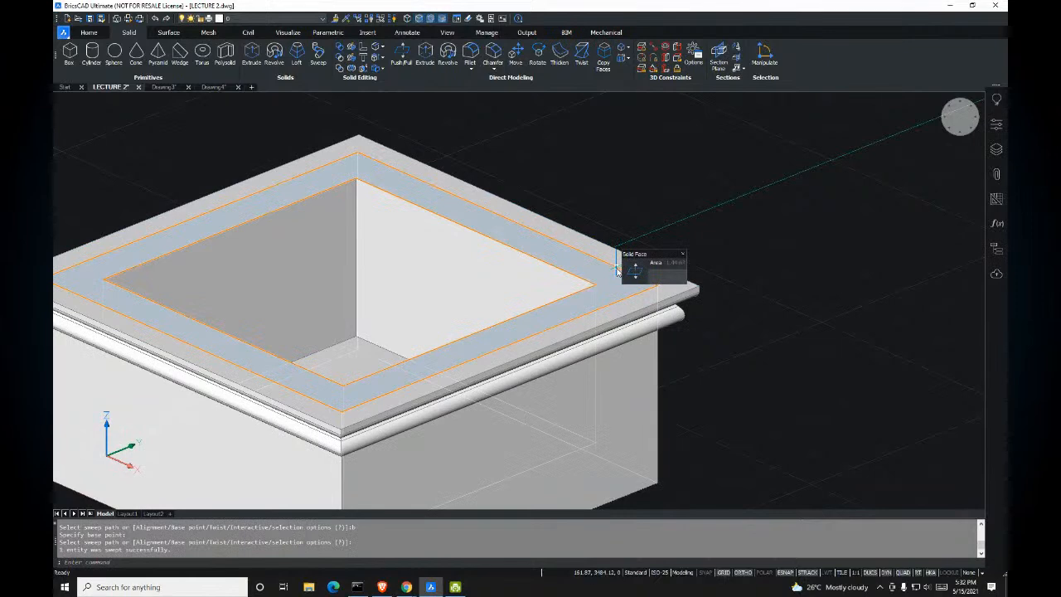
# Step: Examine how the swept moulding meets the box's top face, outer edges and inner back corner
pyautogui.moveTo(621, 310)
pyautogui.keyDown('shift'); pyautogui.mouseDown(button='middle')
pyautogui.moveTo(535, 310)
pyautogui.moveTo(631, 324)
pyautogui.mouseUp(button='middle'); pyautogui.keyUp('shift')
pyautogui.scroll(5, 425, 137)
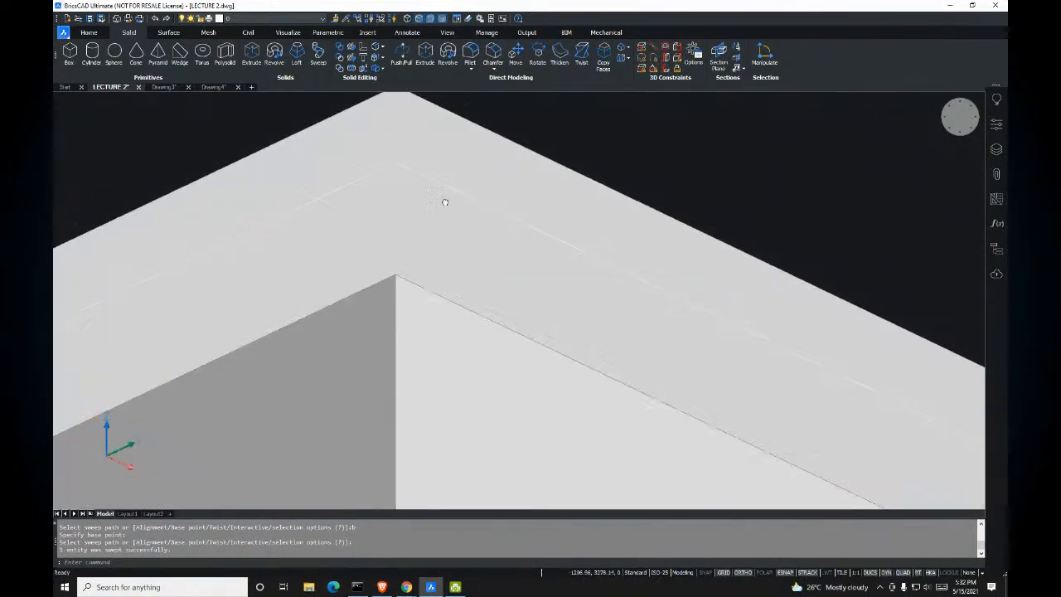
pyautogui.scroll(-6, 445, 199)
pyautogui.keyDown('shift'); pyautogui.moveTo(473, 322); pyautogui.dragTo(437, 177, button='middle'); pyautogui.keyUp('shift')
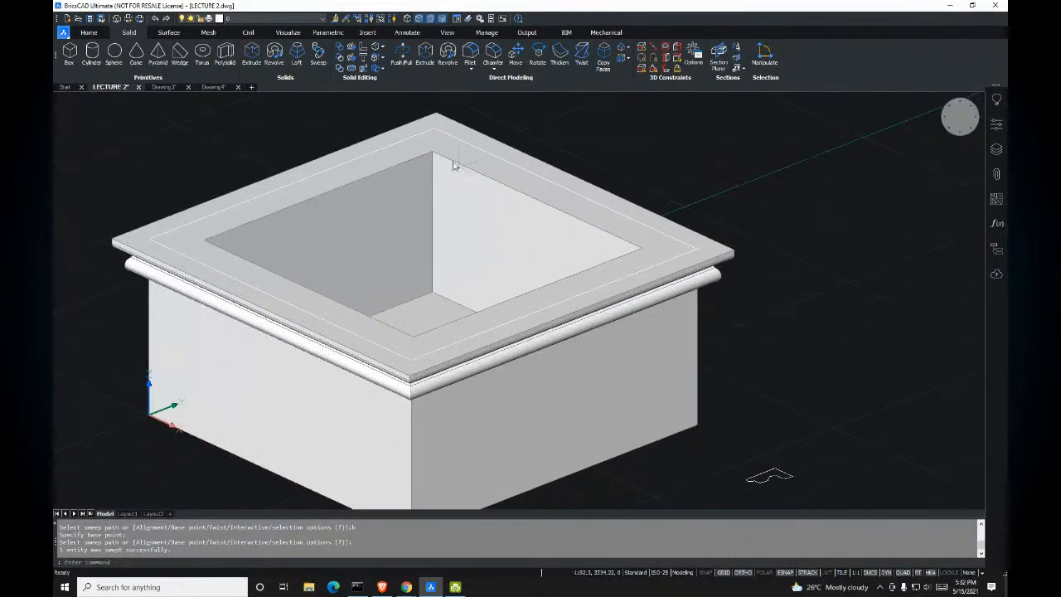
pyautogui.scroll(6, 437, 176)
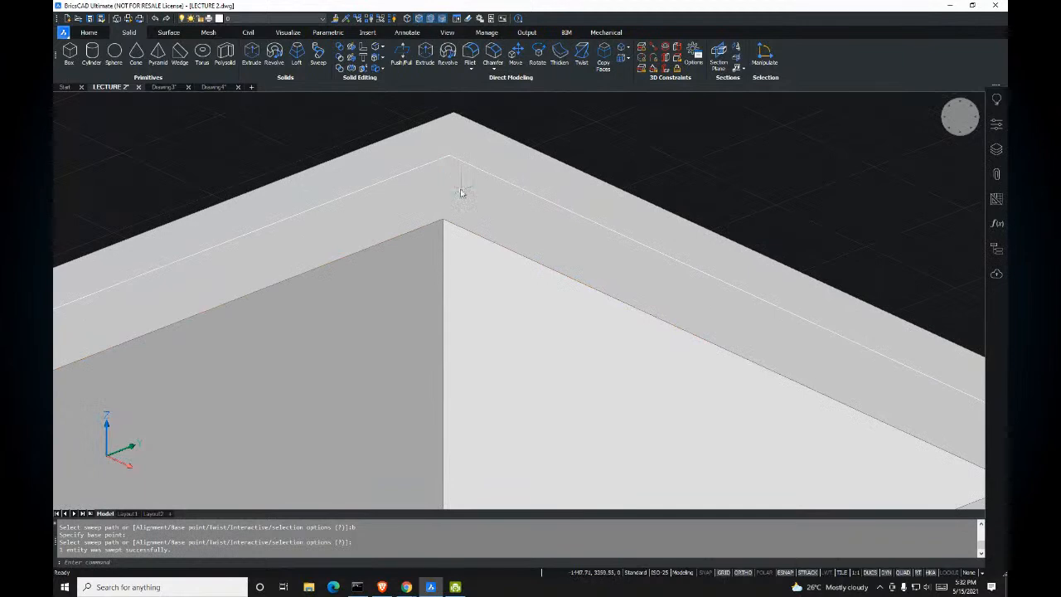
pyautogui.scroll(-8, 472, 216)
pyautogui.scroll(5, 547, 320)
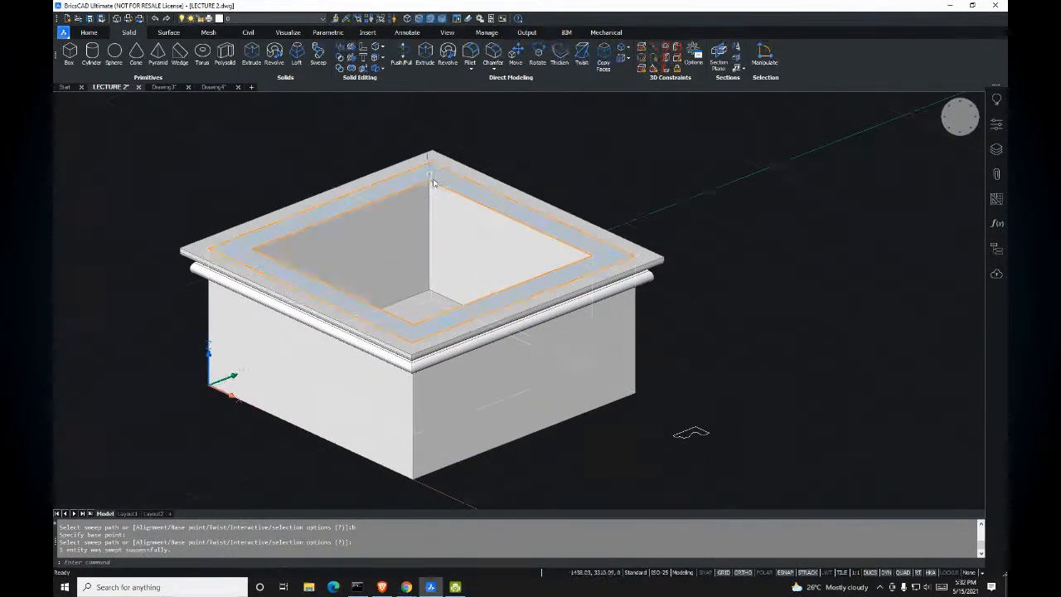
pyautogui.scroll(4, 643, 274)
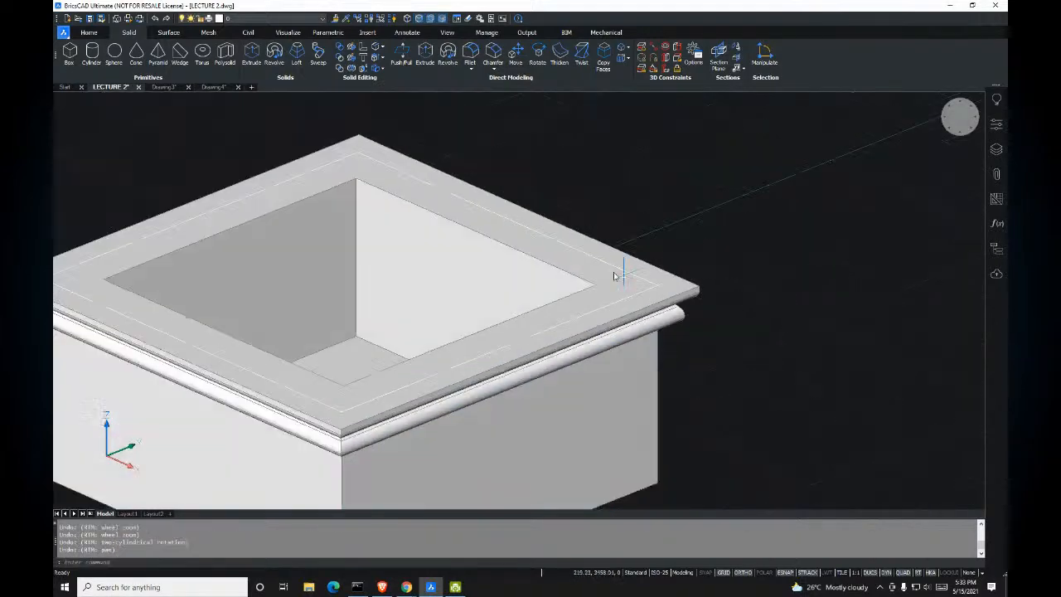
# Step: Undo the sweep made with the custom base point, leaving the hollow box and both moulding profiles
pyautogui.hotkey('ctrl', 'z')
pyautogui.hotkey('ctrl', 'z')
pyautogui.hotkey('ctrl', 'z')
pyautogui.hotkey('ctrl', 'z')
pyautogui.hotkey('ctrl', 'z')
pyautogui.hotkey('ctrl', 'z')
pyautogui.moveTo(678, 248); pyautogui.dragTo(690, 230, button='middle')
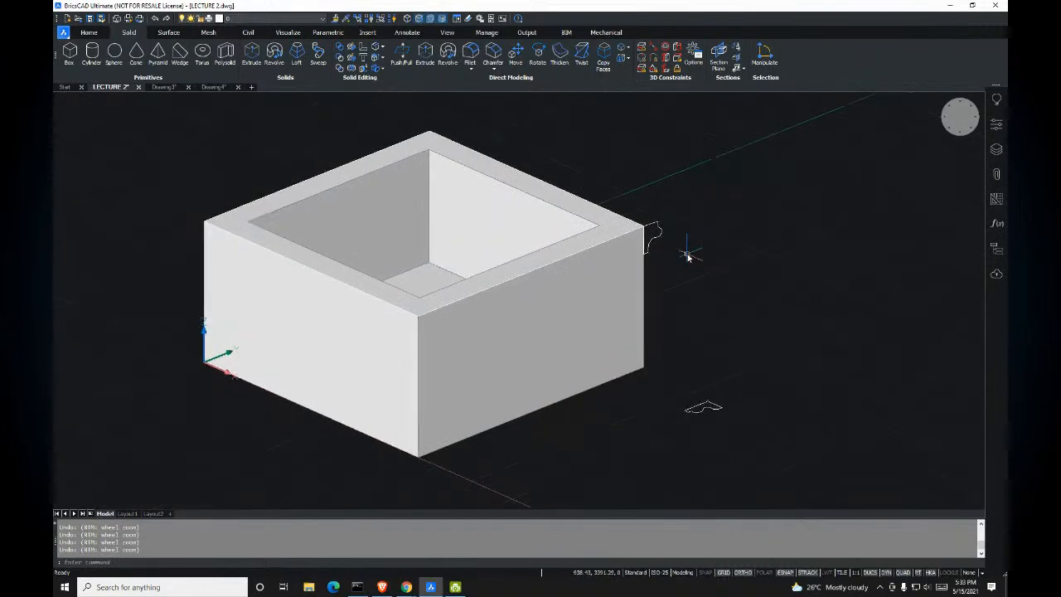
# Step: Compare the upright moulding profile at the box's top corner with the flat profile and the box's top edges
pyautogui.scroll(2, 690, 412)
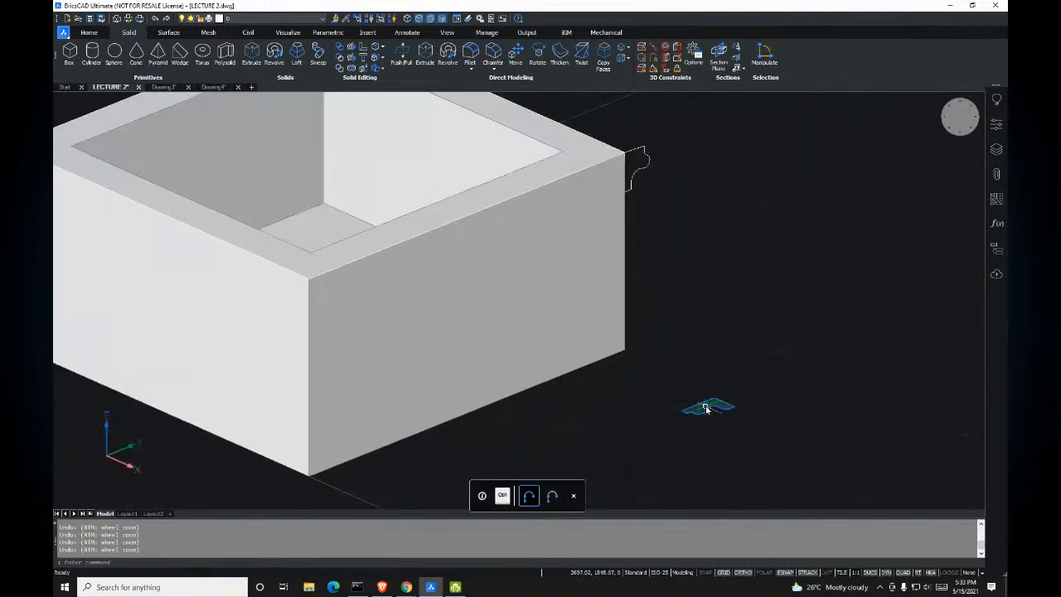
pyautogui.moveTo(692, 357); pyautogui.dragTo(689, 396, button='middle')
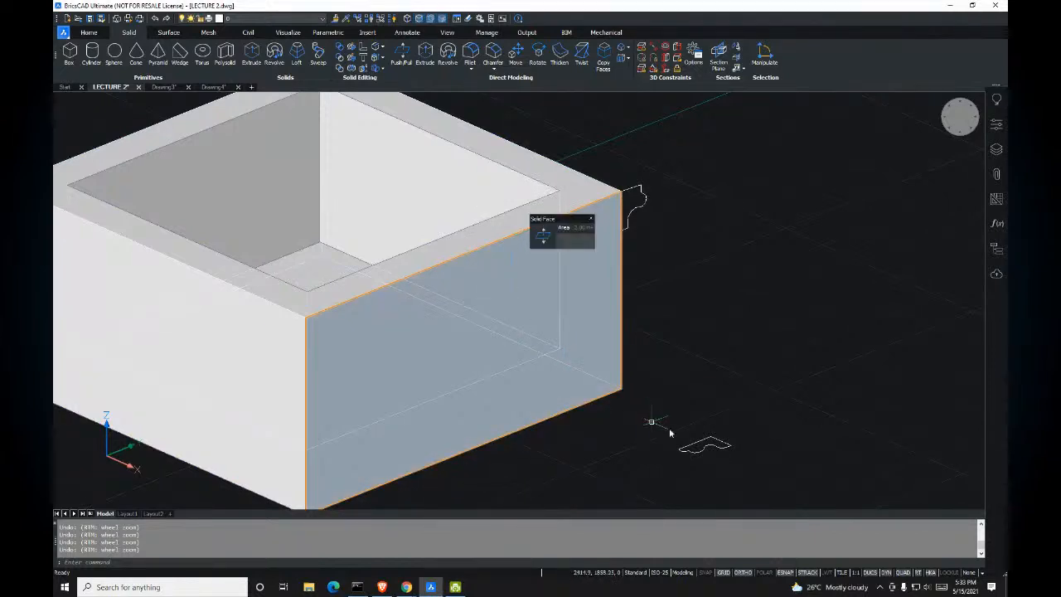
pyautogui.moveTo(633, 343); pyautogui.dragTo(707, 330, button='middle')
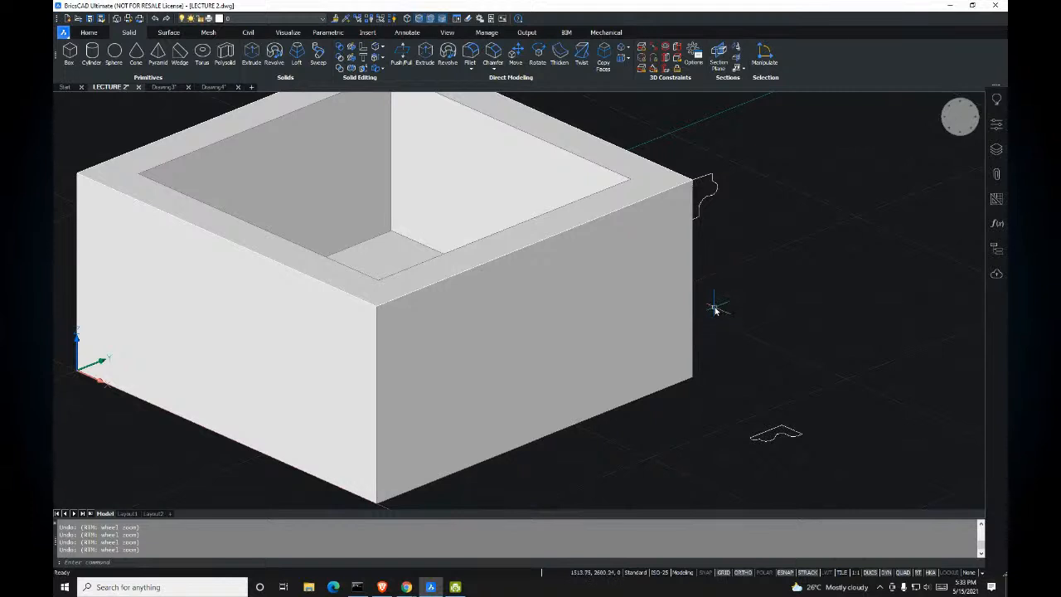
pyautogui.moveTo(723, 203); pyautogui.dragTo(716, 239, button='middle')
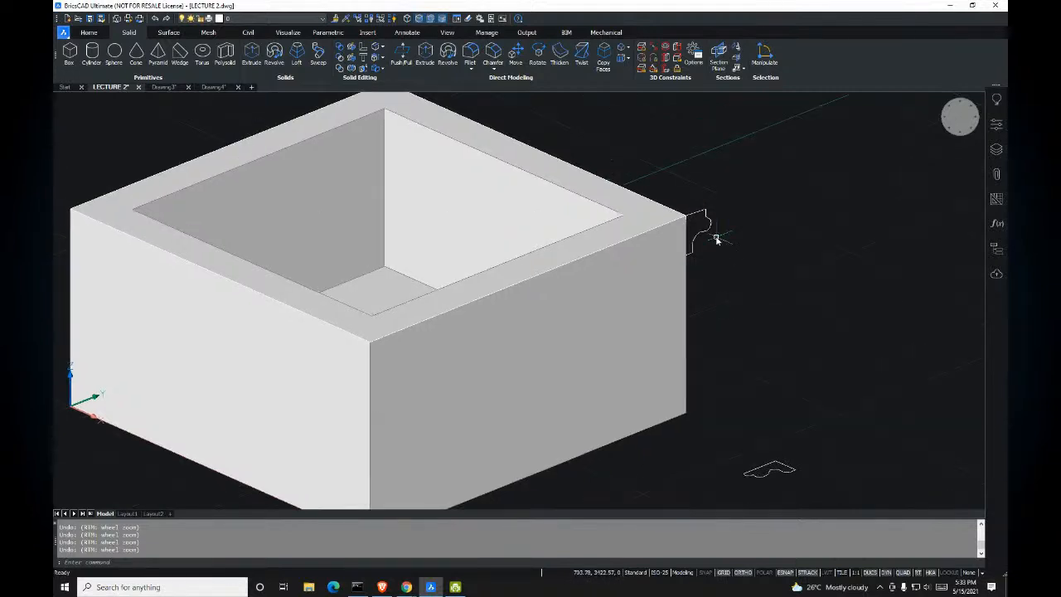
pyautogui.click(686, 241)
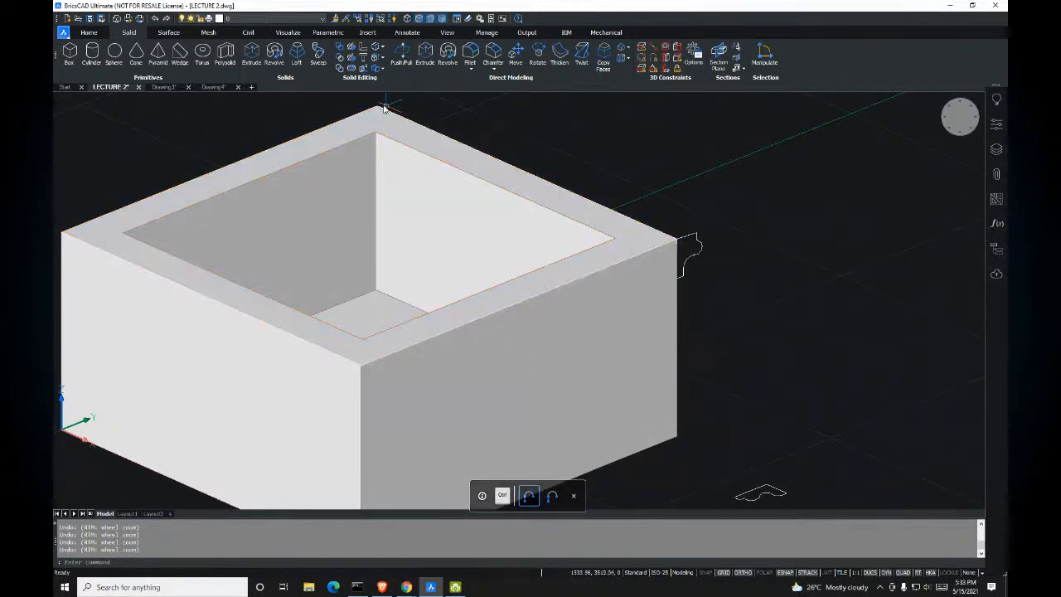
pyautogui.moveTo(637, 226); pyautogui.dragTo(681, 241, button='middle')
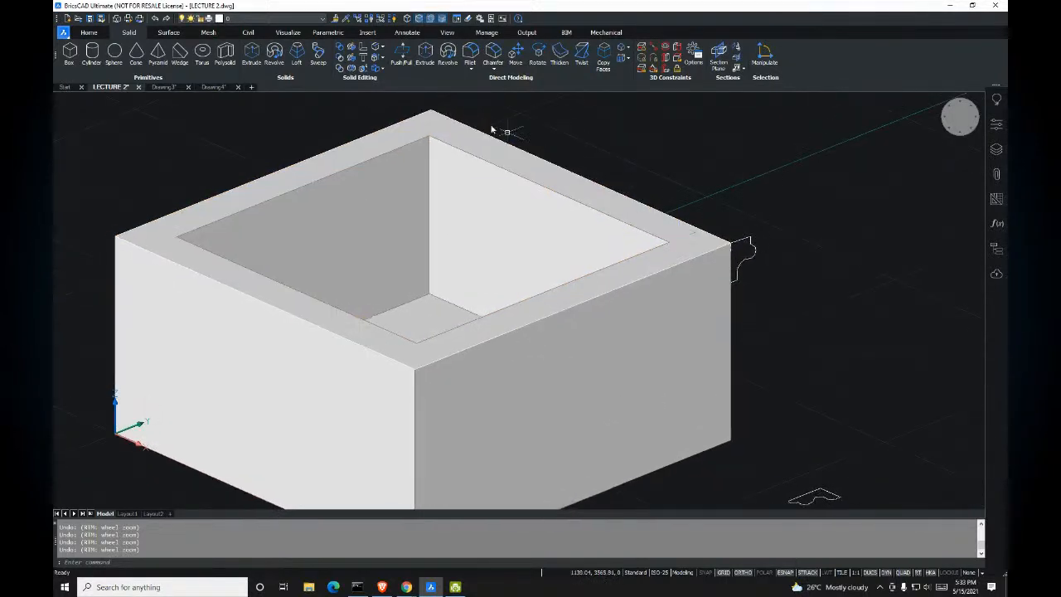
pyautogui.moveTo(443, 356); pyautogui.dragTo(398, 352, button='middle')
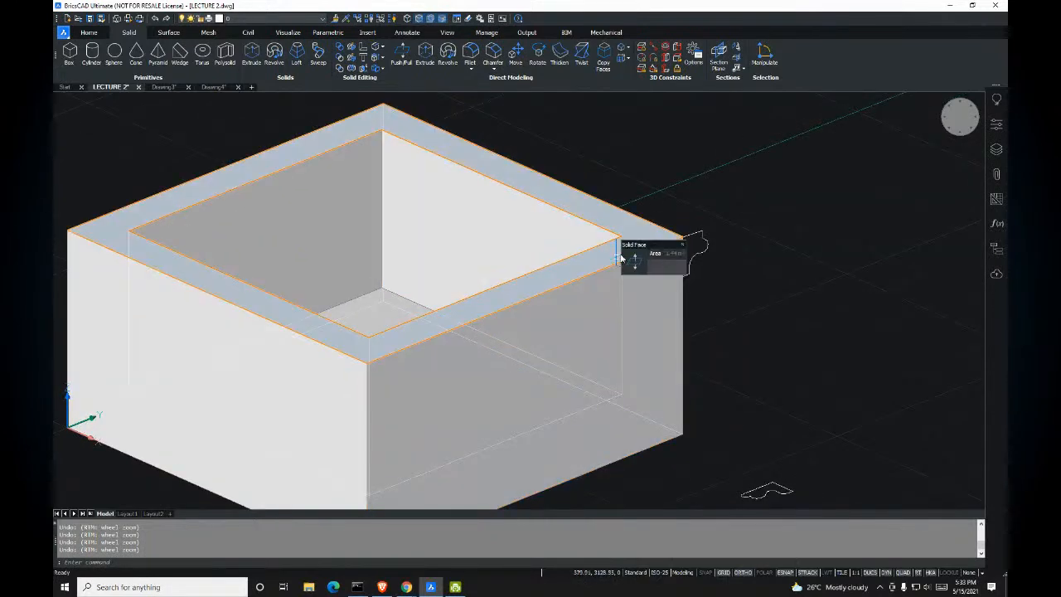
pyautogui.keyDown('shift'); pyautogui.moveTo(730, 220); pyautogui.dragTo(746, 250, button='middle'); pyautogui.keyUp('shift')
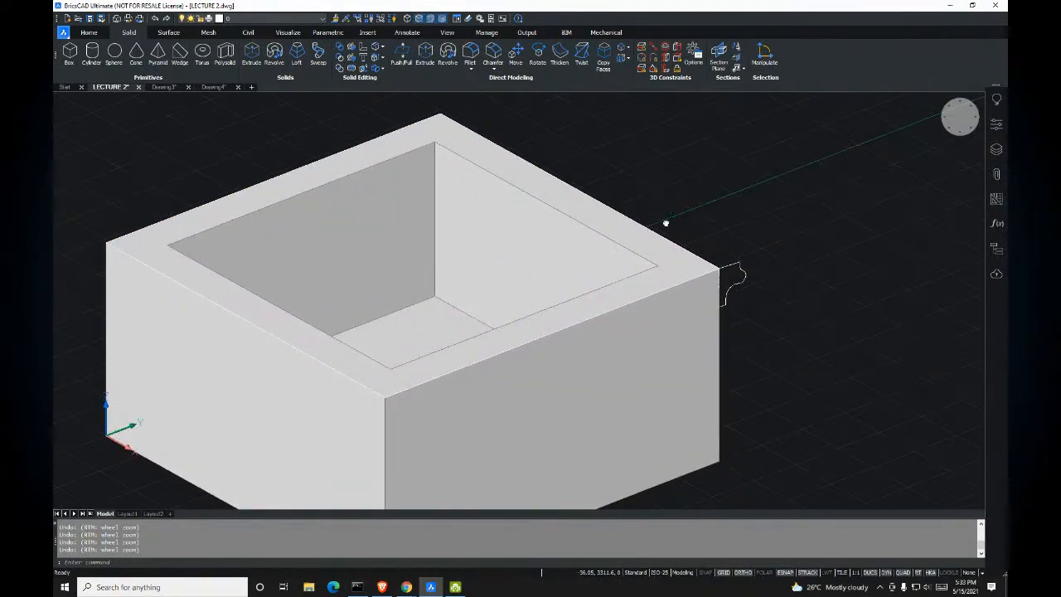
pyautogui.moveTo(666, 223); pyautogui.dragTo(670, 221, button='middle')
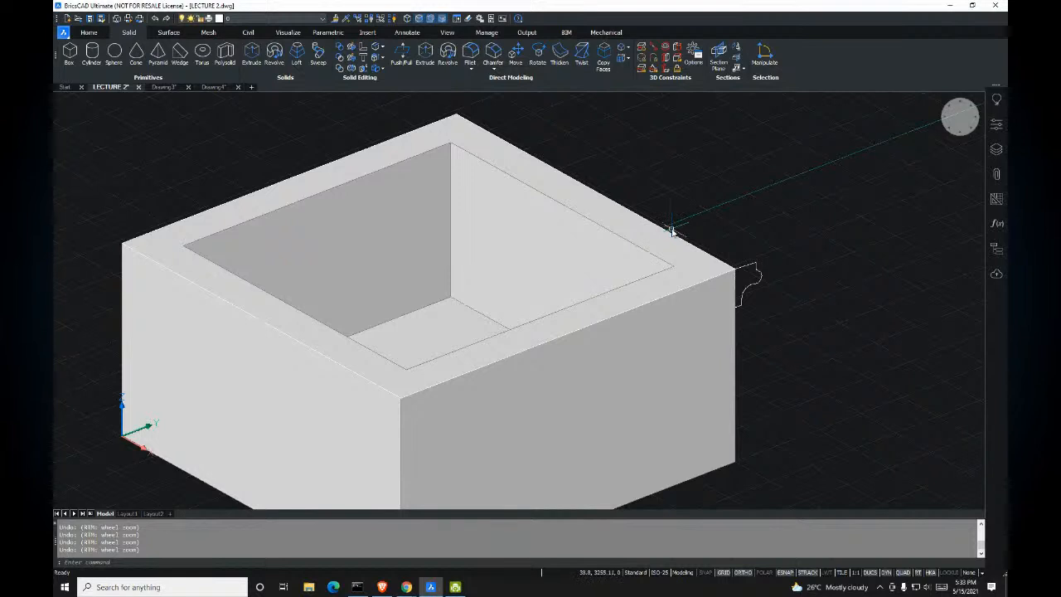
pyautogui.scroll(-3, 591, 195)
pyautogui.scroll(3, 580, 231)
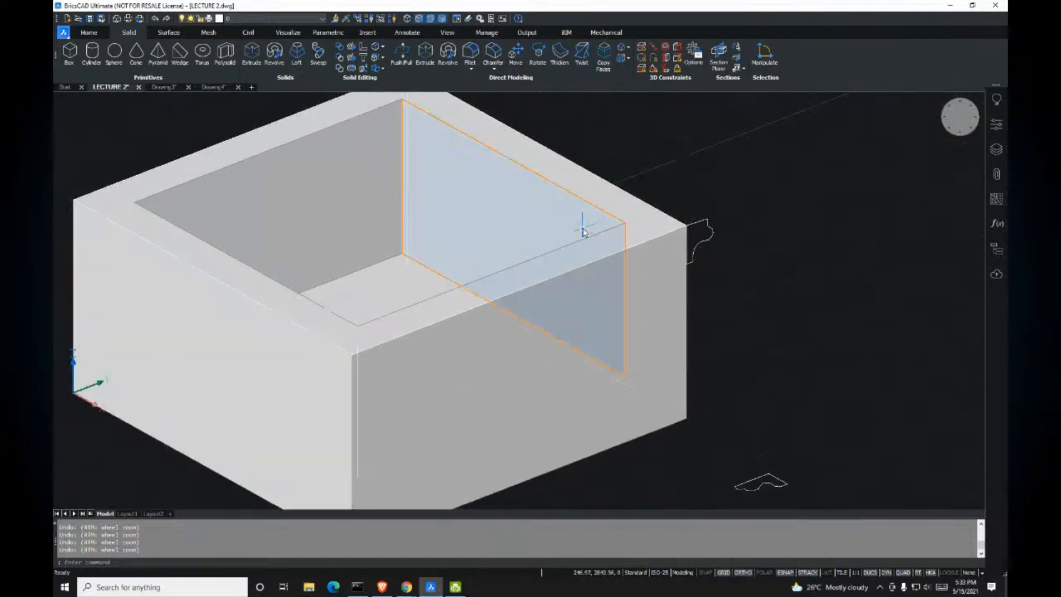
pyautogui.moveTo(734, 237); pyautogui.dragTo(729, 223, button='middle')
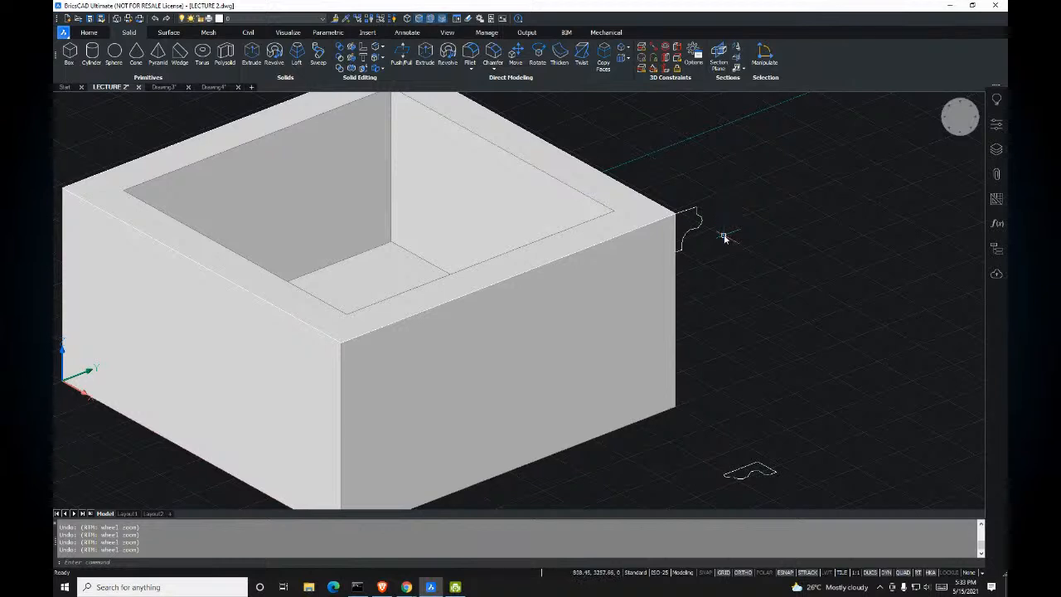
pyautogui.moveTo(716, 236); pyautogui.dragTo(714, 238, button='middle')
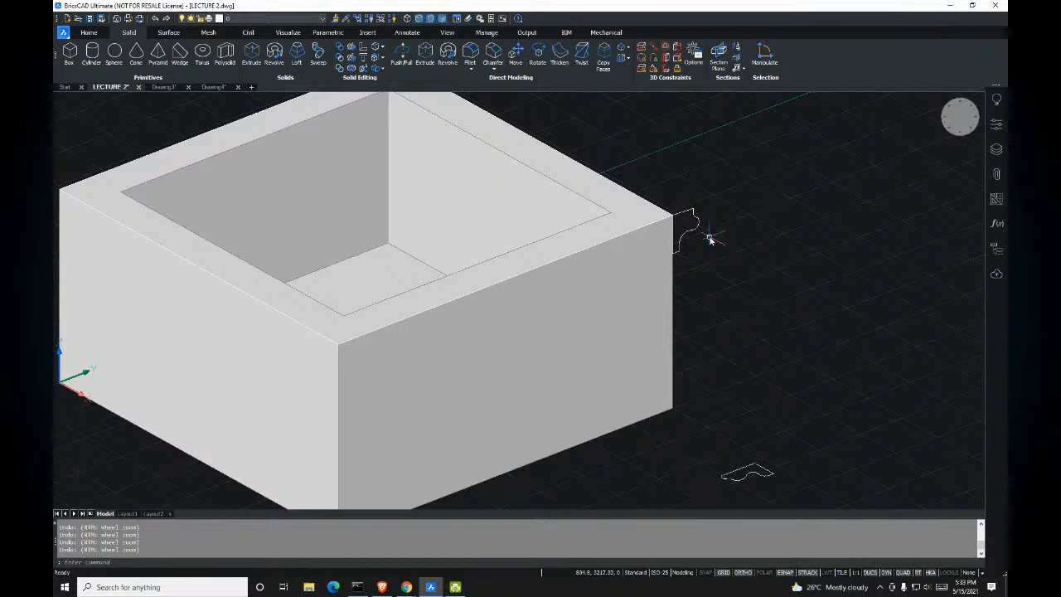
pyautogui.moveTo(705, 232); pyautogui.dragTo(727, 263, button='middle')
# Step: Extrude the upright moulding profile at the box's top corner with the Path option, following the outer top edge outline
pyautogui.click(716, 244)
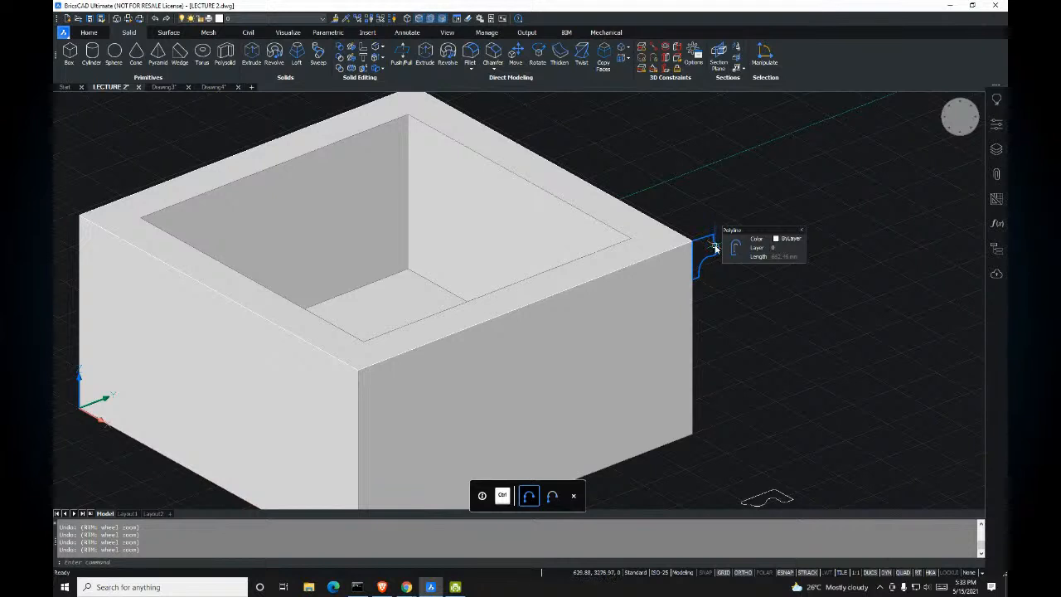
pyautogui.write('ex')
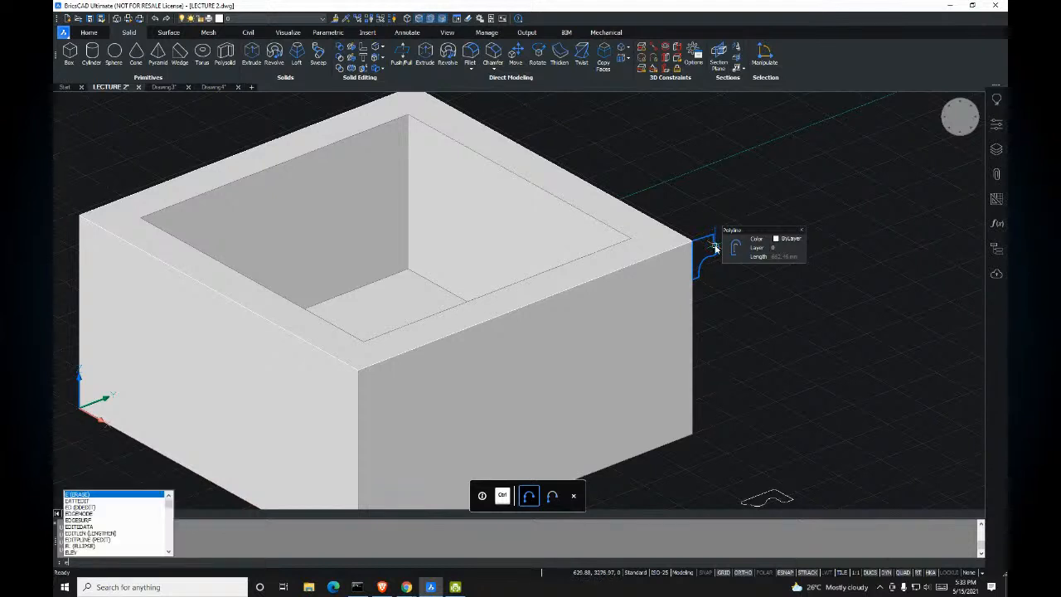
pyautogui.write('t')
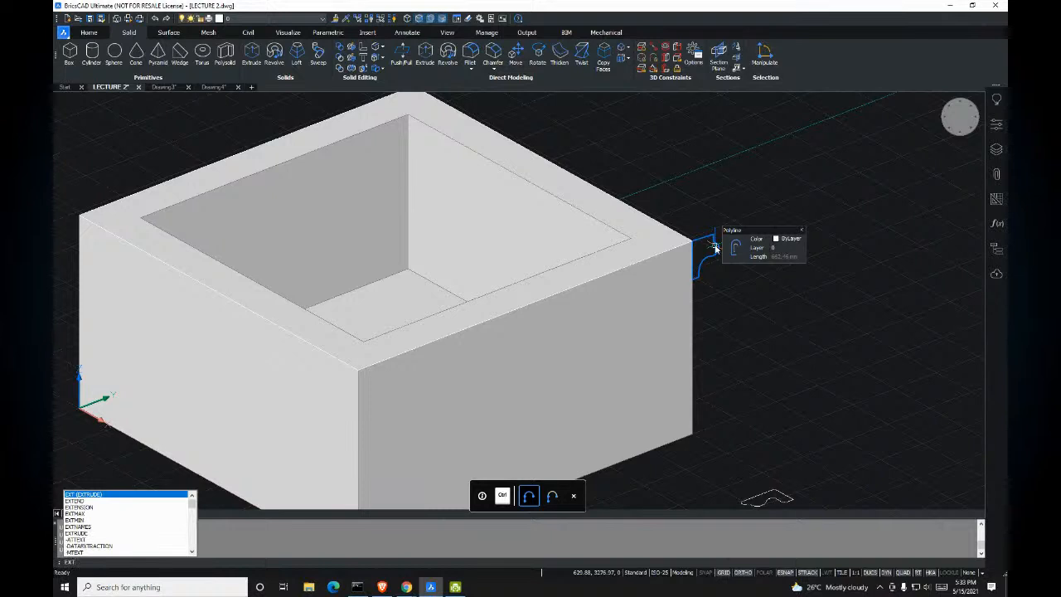
pyautogui.press('Return')
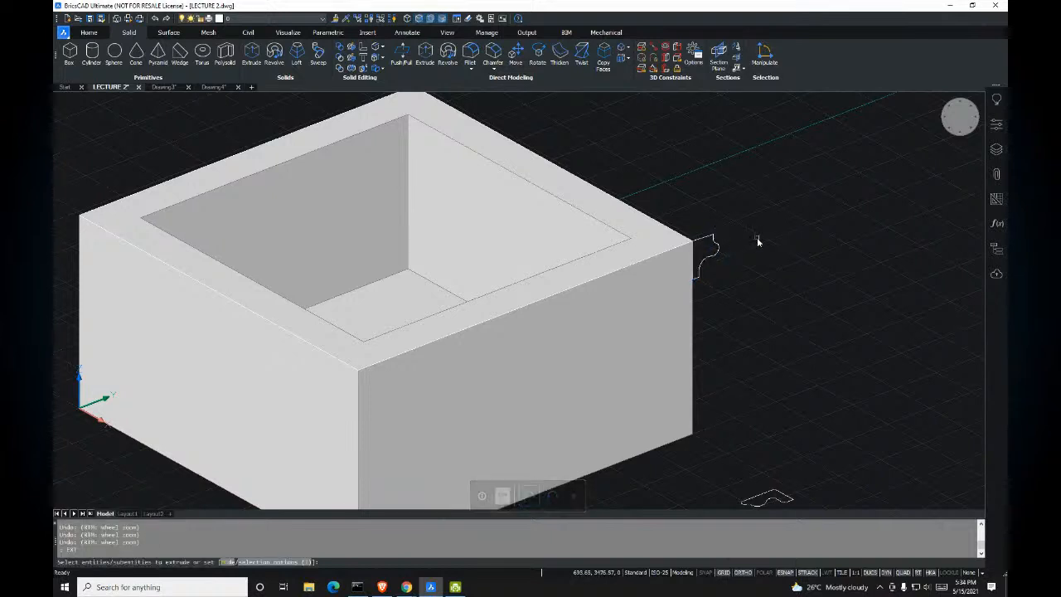
pyautogui.click(716, 246)
pyautogui.press('Return')
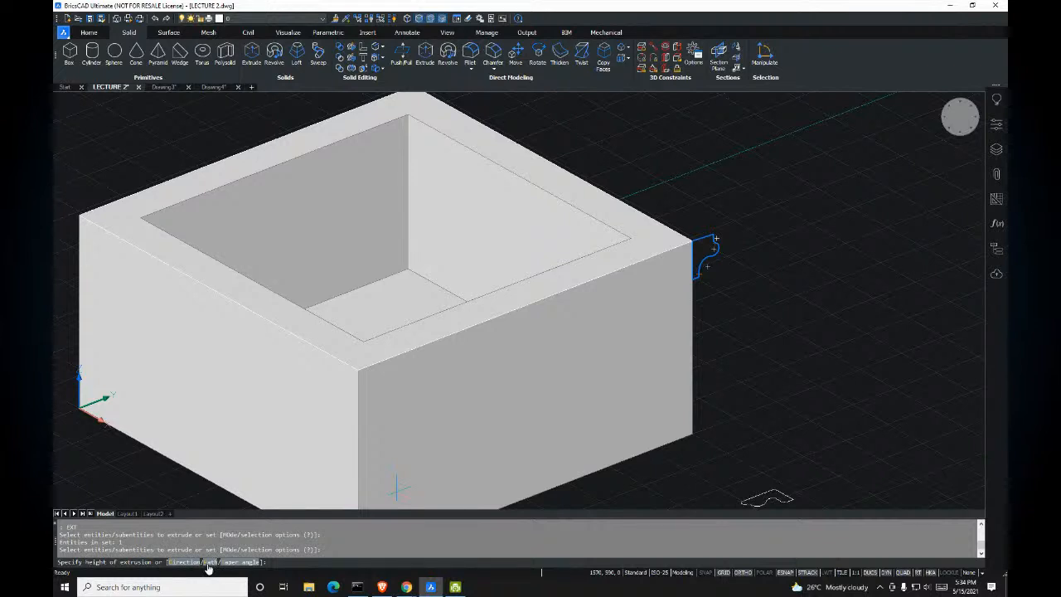
pyautogui.click(208, 563)
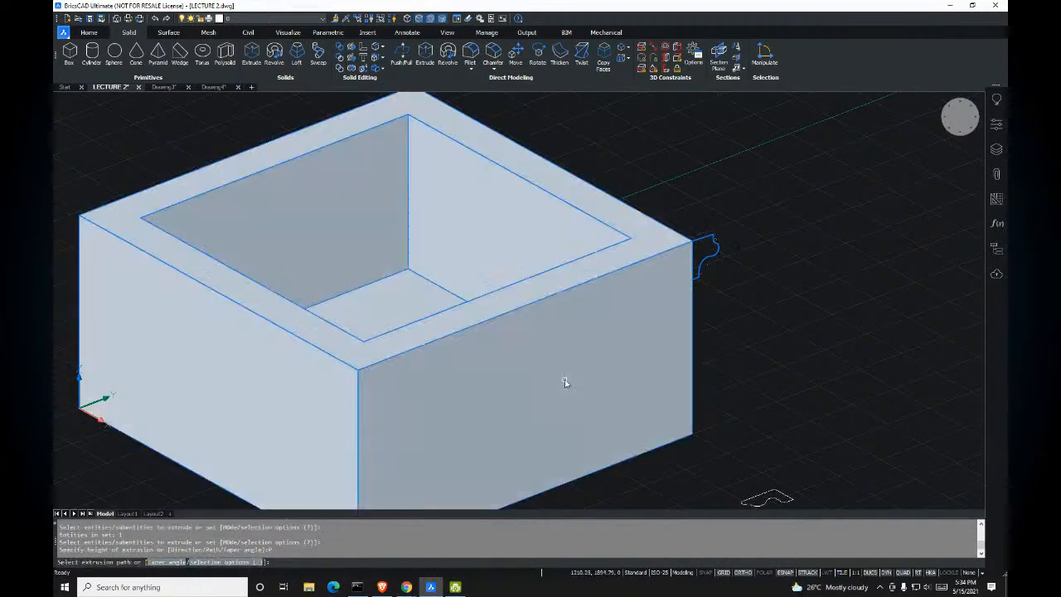
pyautogui.click(636, 214)
pyautogui.keyDown('shift'); pyautogui.moveTo(670, 227); pyautogui.dragTo(754, 292, button='middle'); pyautogui.keyUp('shift')
pyautogui.moveTo(754, 292); pyautogui.dragTo(622, 287, button='middle')
pyautogui.scroll(2, 668, 237)
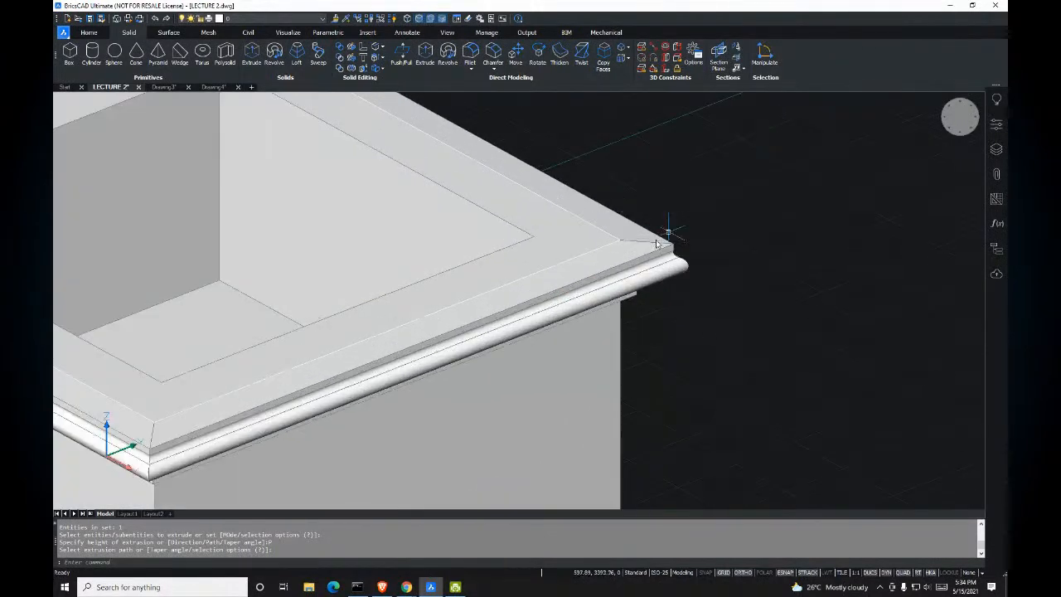
pyautogui.scroll(2, 668, 236)
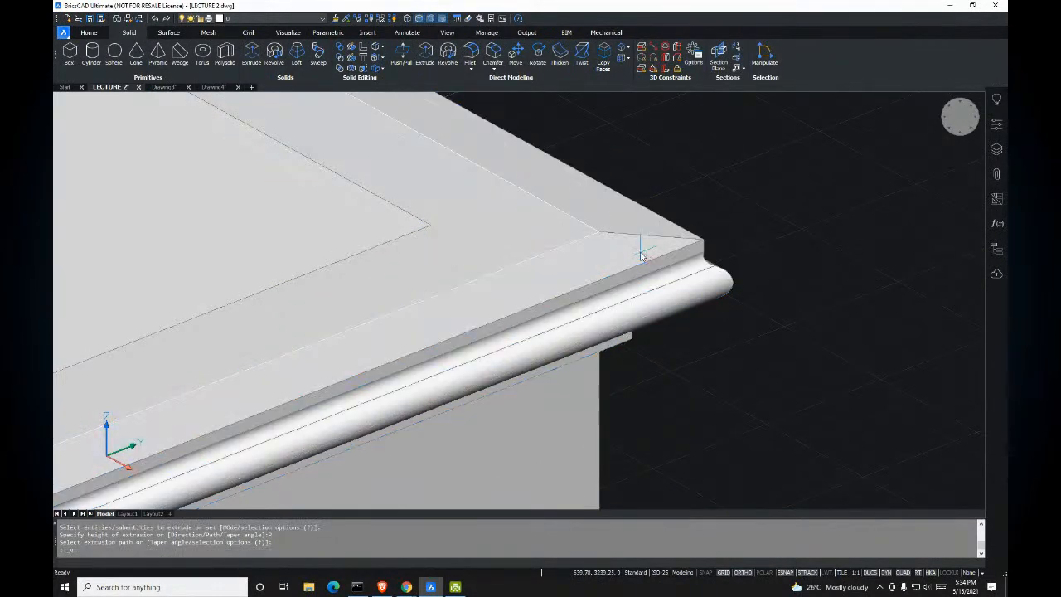
# Step: Undo the moulding extrusion along the box's top edge
pyautogui.hotkey('ctrl', 'z')
pyautogui.hotkey('ctrl', 'z')
pyautogui.hotkey('ctrl', 'z')
pyautogui.hotkey('ctrl', 'z')
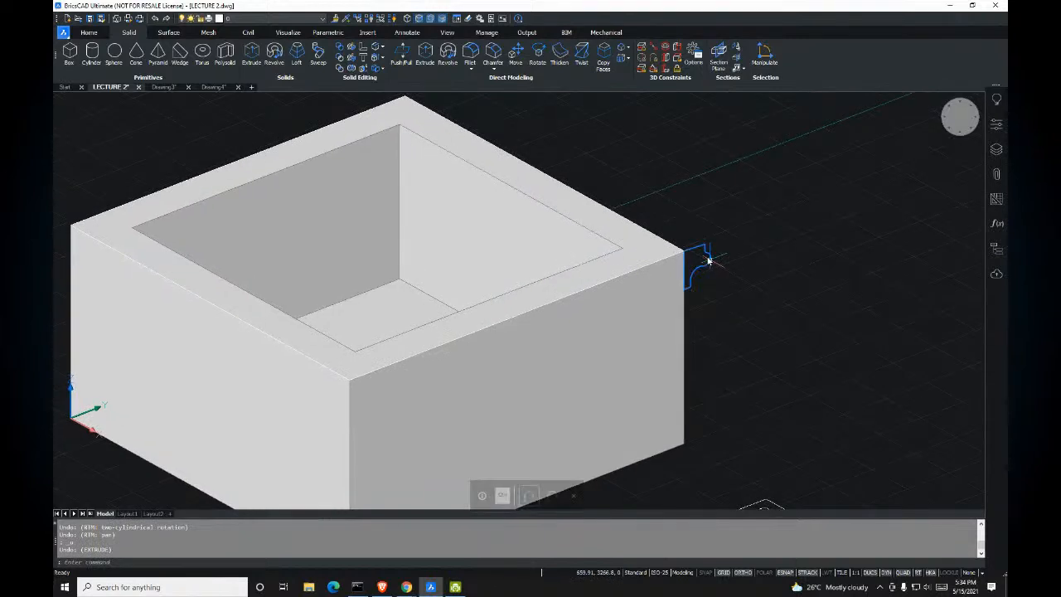
pyautogui.moveTo(700, 252); pyautogui.dragTo(675, 237, button='middle')
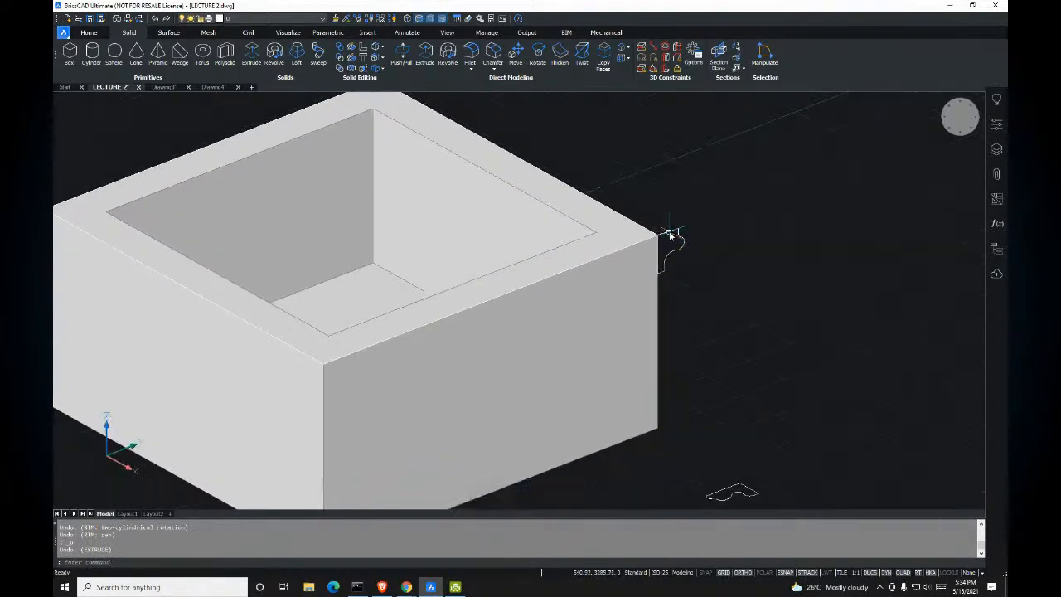
# Step: Select the upright moulding profile and examine how its corner aligns with the box's top corner and outer edges
pyautogui.scroll(3, 679, 237)
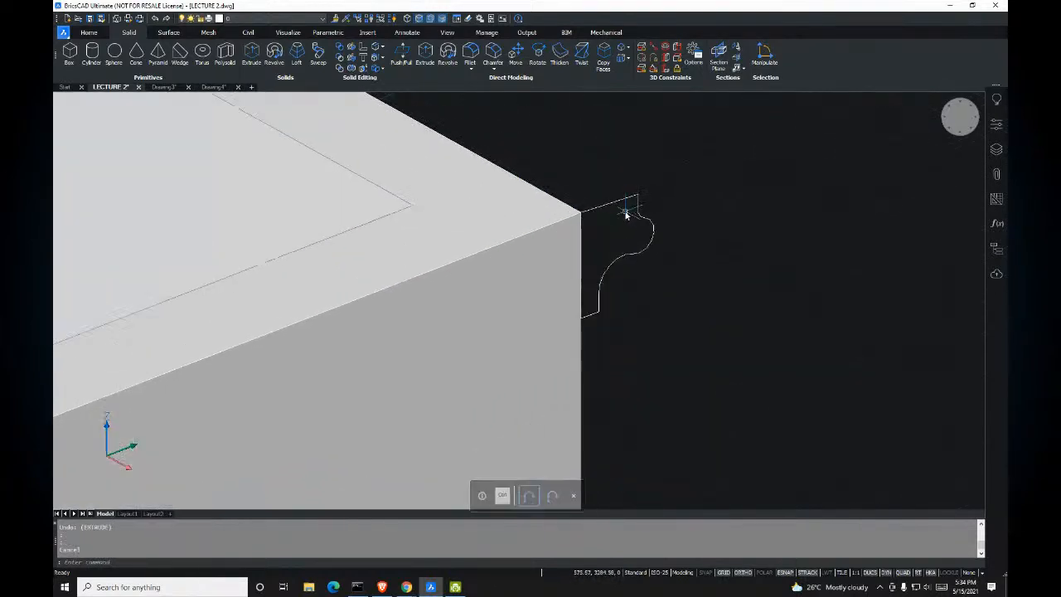
pyautogui.click(653, 236)
pyautogui.keyDown('shift'); pyautogui.moveTo(655, 237); pyautogui.dragTo(632, 240, button='middle'); pyautogui.keyUp('shift')
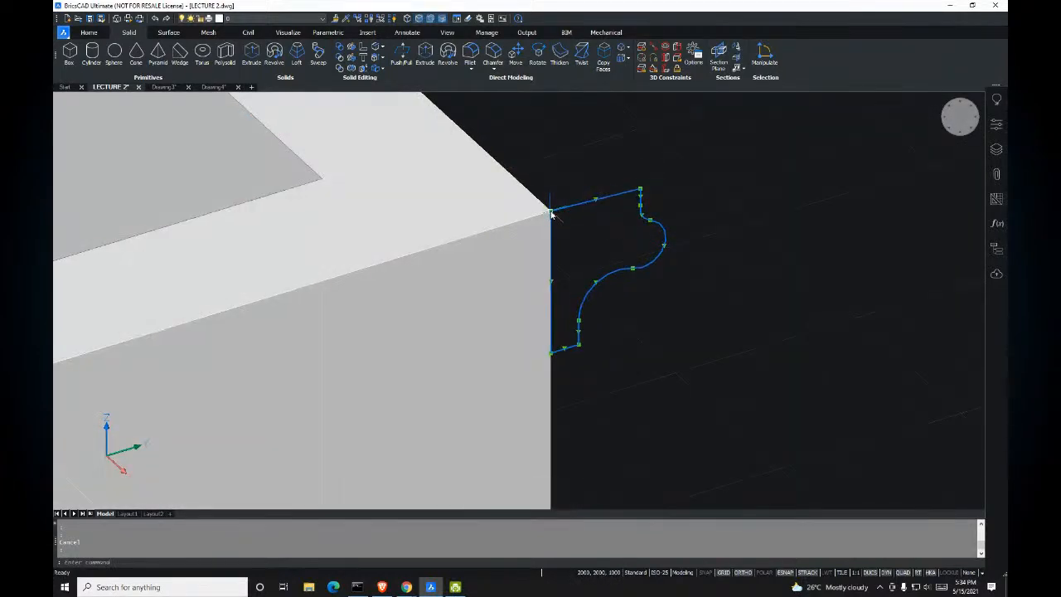
pyautogui.scroll(-3, 616, 242)
pyautogui.scroll(-1, 599, 244)
pyautogui.moveTo(599, 246)
pyautogui.keyDown('shift'); pyautogui.mouseDown(button='middle')
pyautogui.moveTo(627, 246)
pyautogui.moveTo(604, 239)
pyautogui.mouseUp(button='middle'); pyautogui.keyUp('shift')
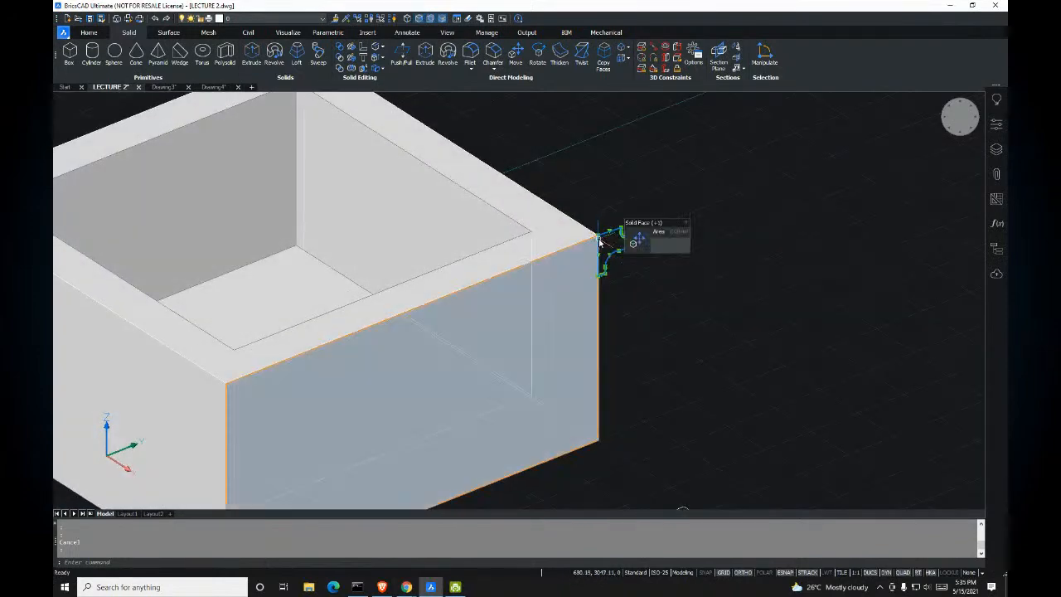
pyautogui.scroll(-4, 584, 227)
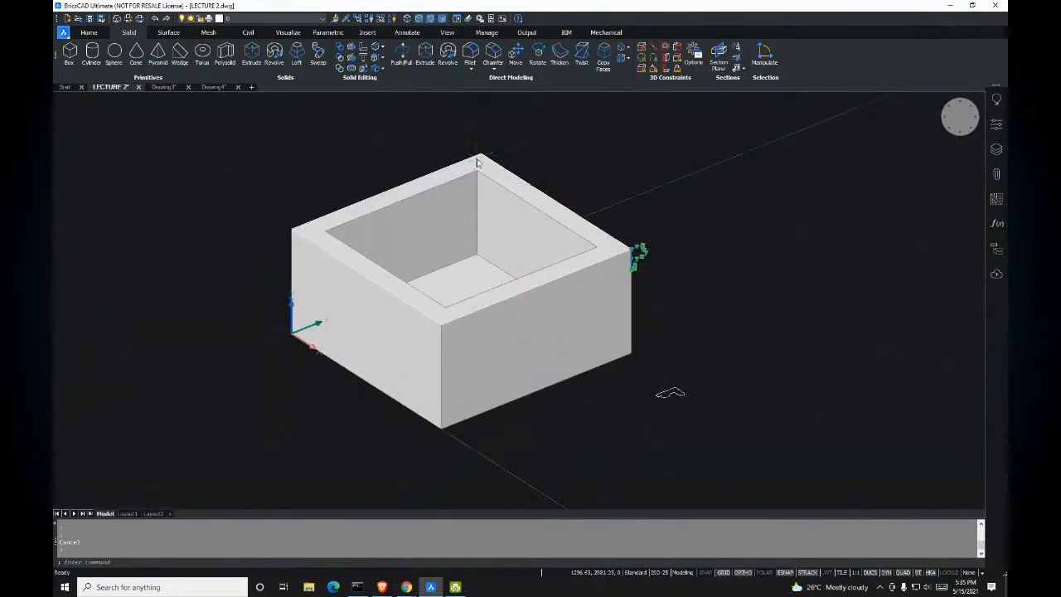
pyautogui.scroll(3, 653, 287)
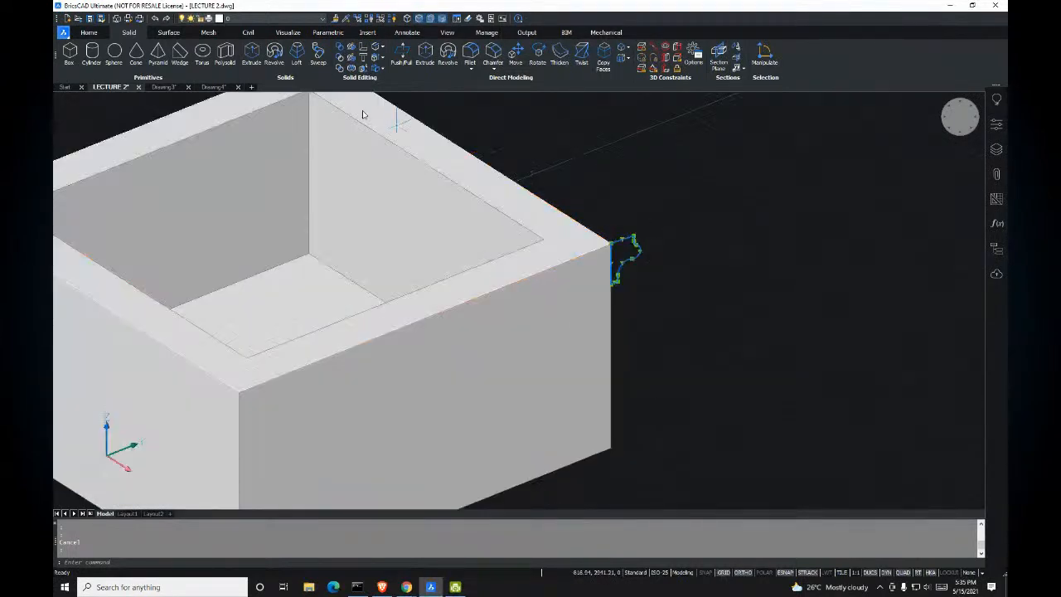
pyautogui.scroll(-3, 638, 273)
pyautogui.scroll(2, 637, 381)
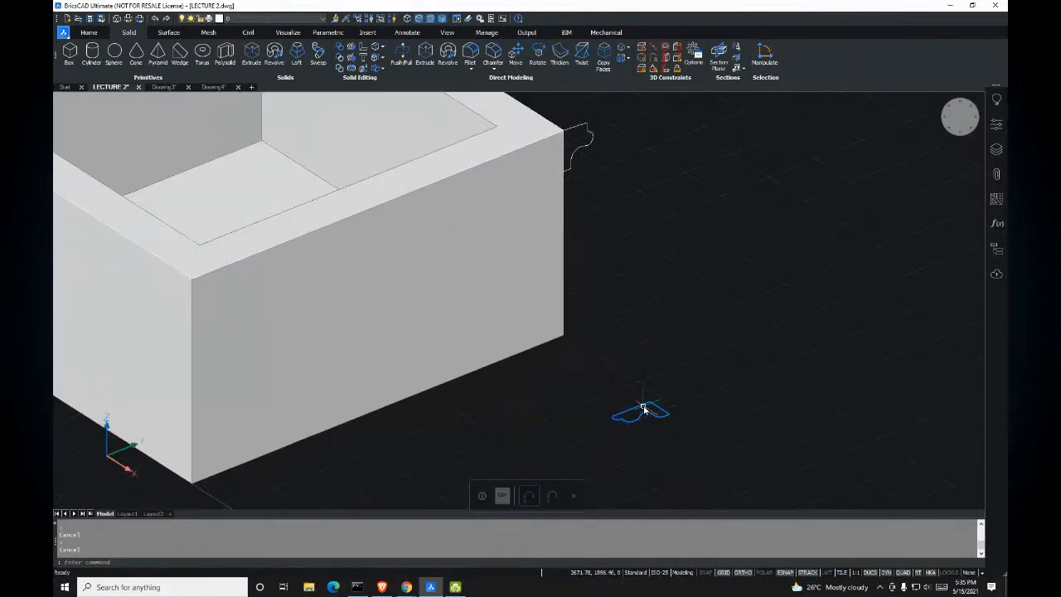
pyautogui.press('ctrl')
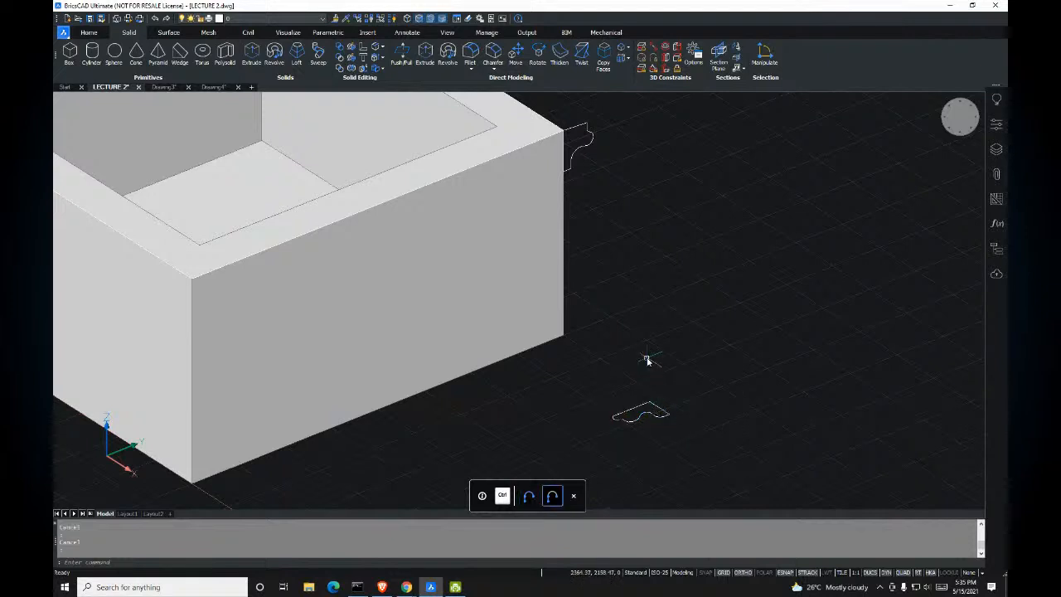
pyautogui.write('ext')
pyautogui.press('Return')
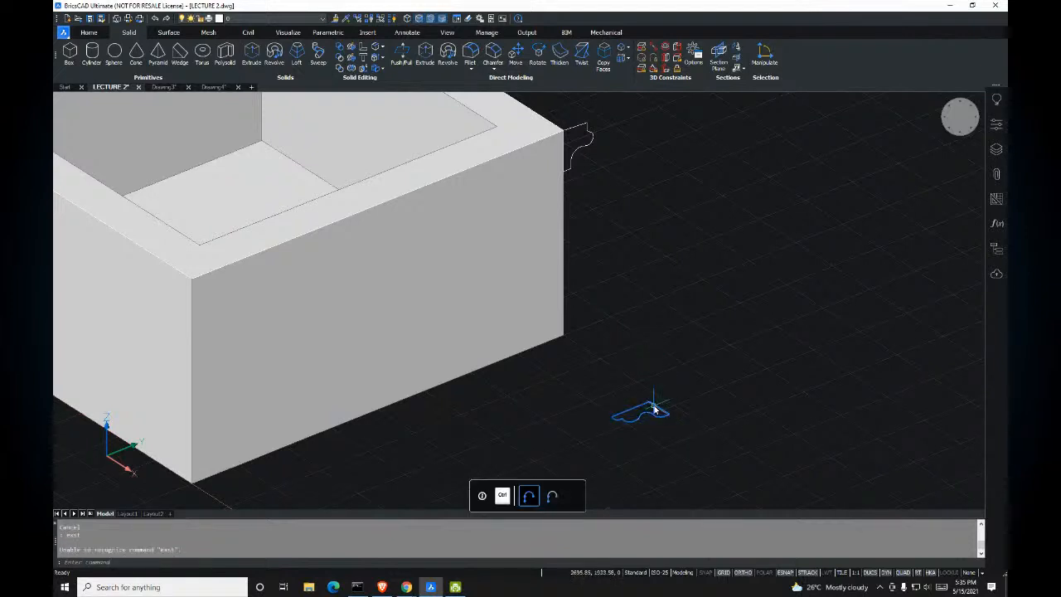
pyautogui.press('Escape')
pyautogui.press('Escape')
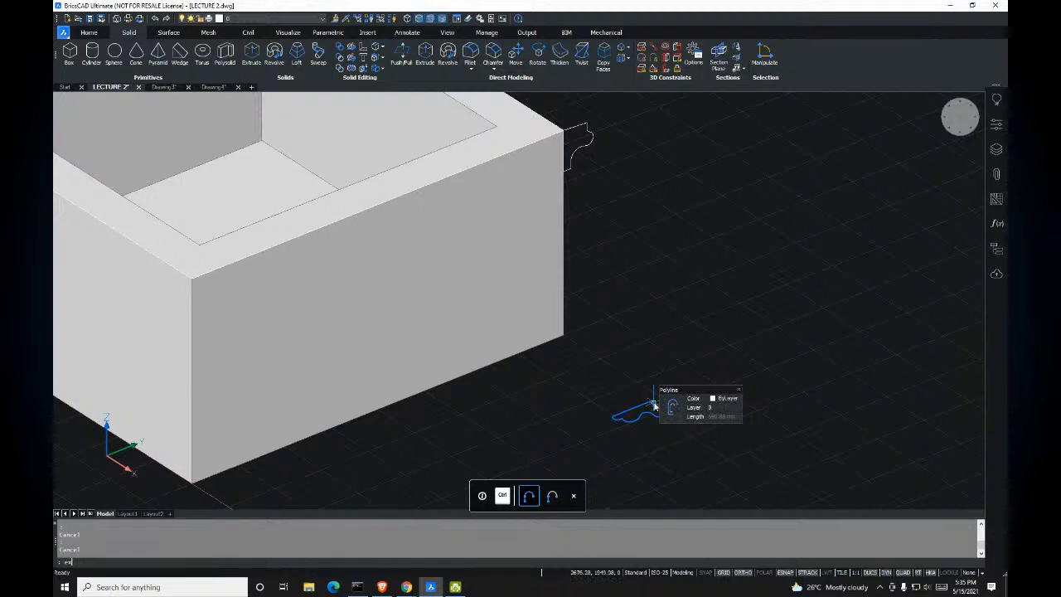
# Step: Try to extrude the flat moulding profile beside the box with the Path option, using the box's outer top edge as the path
pyautogui.press('Return')
pyautogui.click(652, 406)
pyautogui.press('Return')
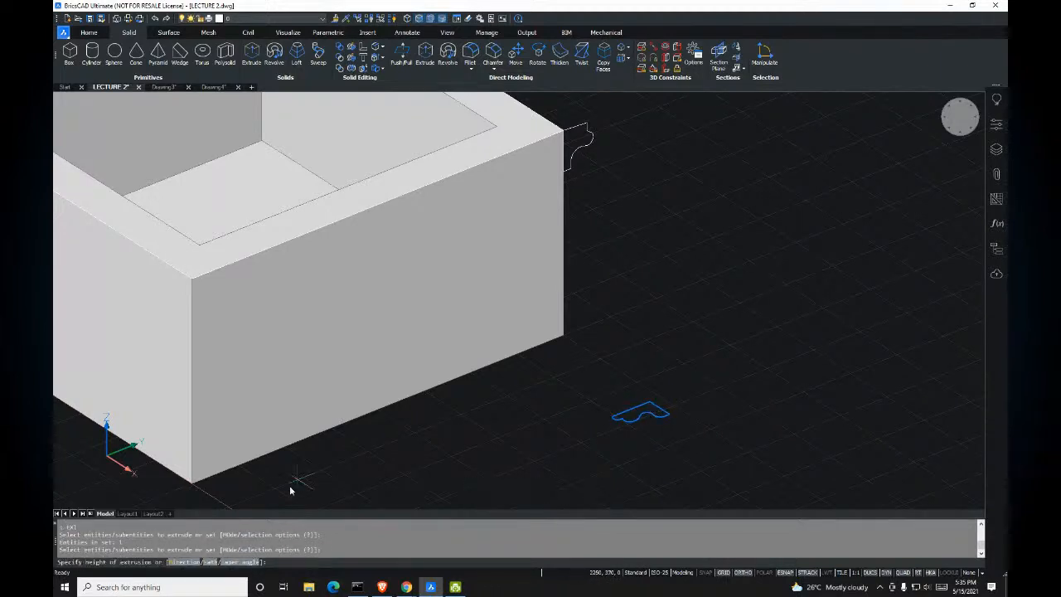
pyautogui.click(208, 562)
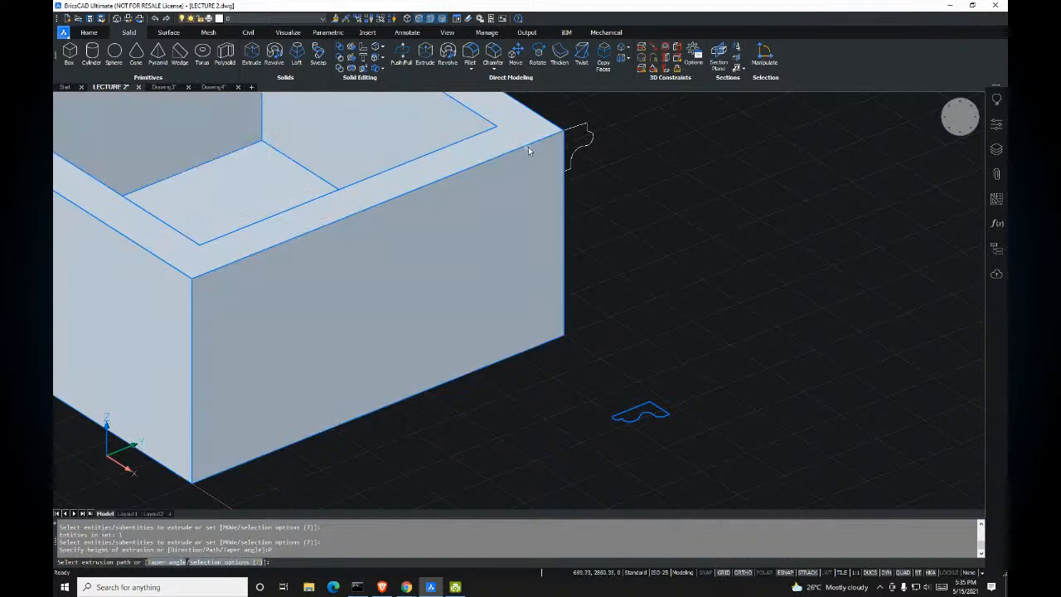
pyautogui.click(528, 147)
pyautogui.keyDown('shift'); pyautogui.moveTo(528, 146); pyautogui.dragTo(677, 232, button='middle'); pyautogui.keyUp('shift')
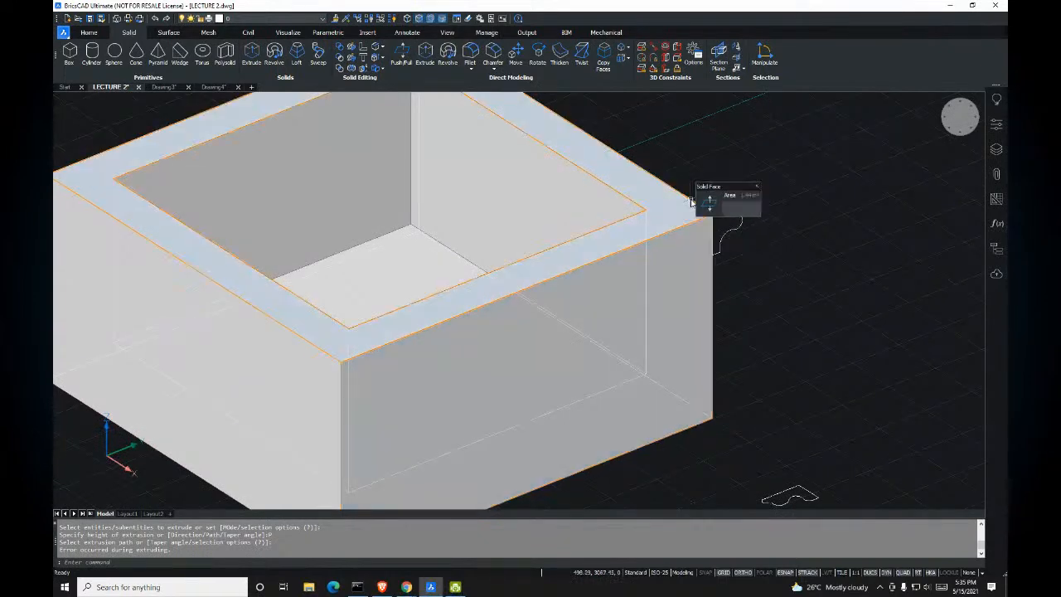
pyautogui.scroll(-5, 688, 216)
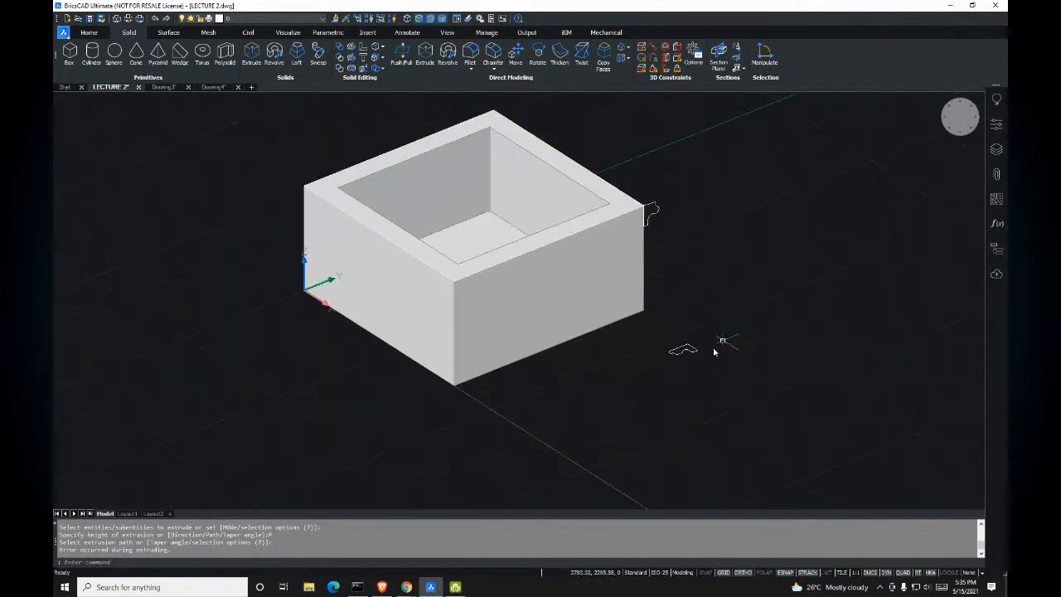
# Step: Examine the molding profiles beside the box and the overlapping entities on its top outer edge to identify the sweep-path polyline
pyautogui.scroll(6, 663, 355)
pyautogui.scroll(6, 665, 358)
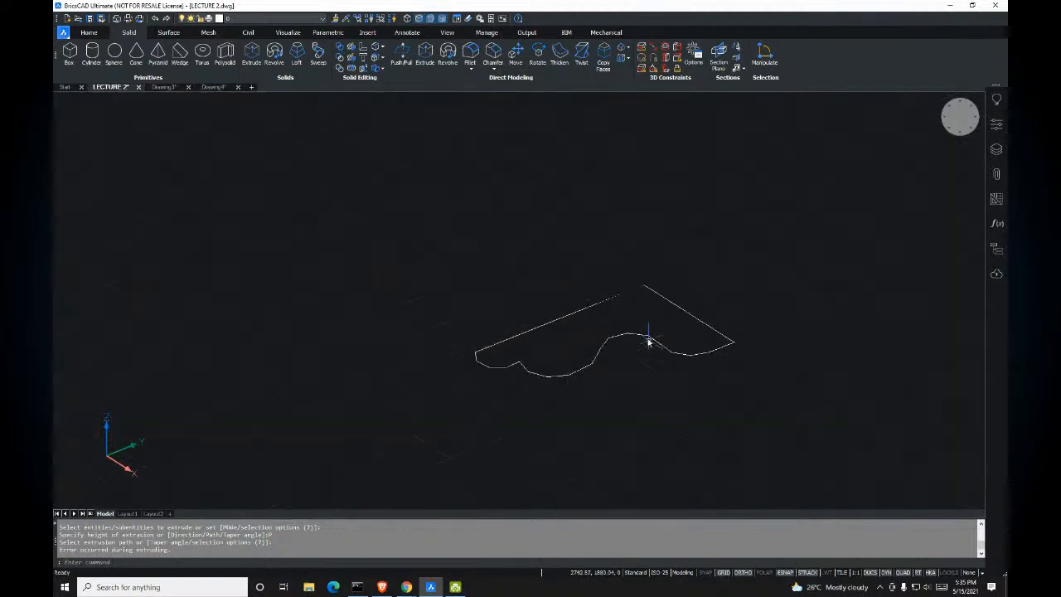
pyautogui.scroll(-5, 646, 339)
pyautogui.scroll(1, 630, 337)
pyautogui.scroll(-6, 607, 360)
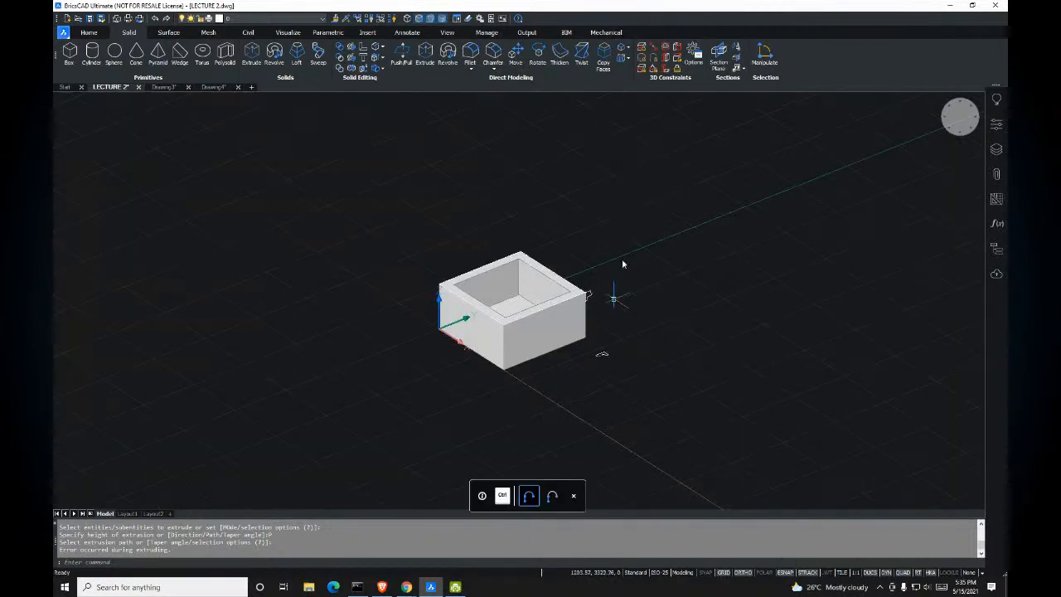
pyautogui.scroll(5, 599, 339)
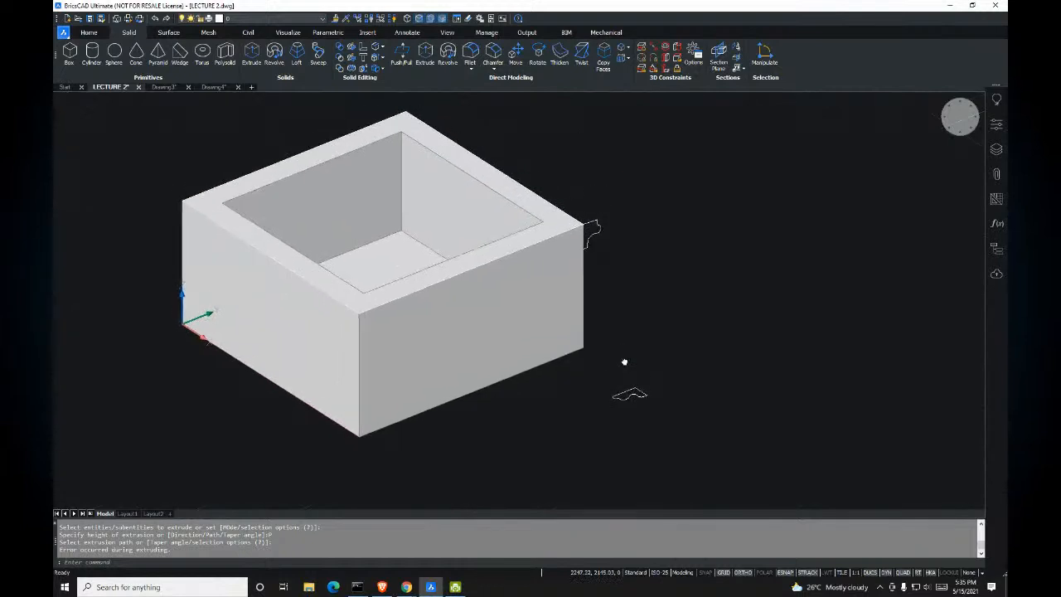
pyautogui.scroll(3, 590, 251)
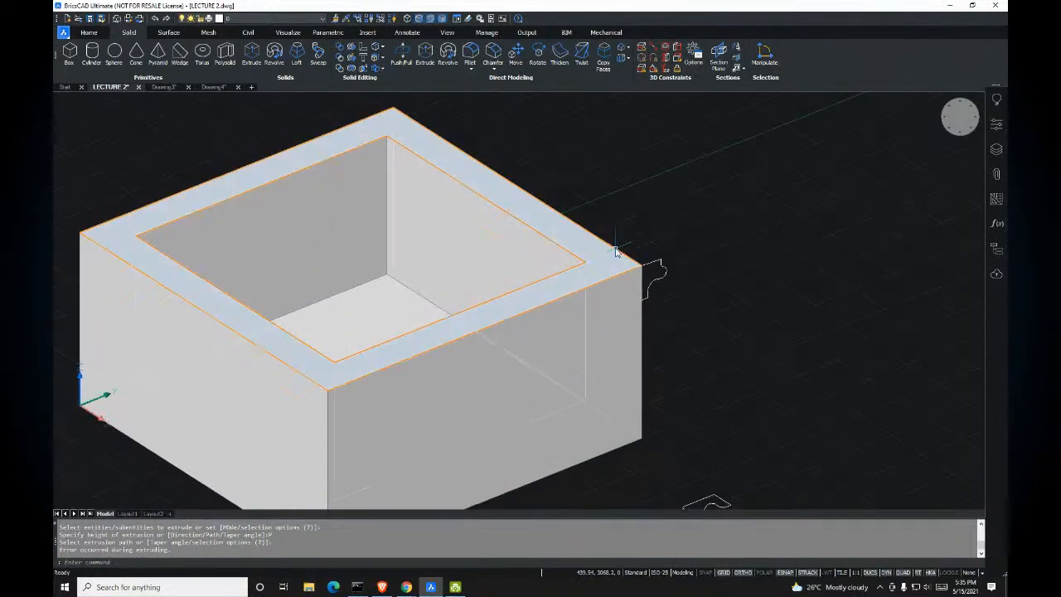
pyautogui.press('ctrl')
pyautogui.press('Tab')
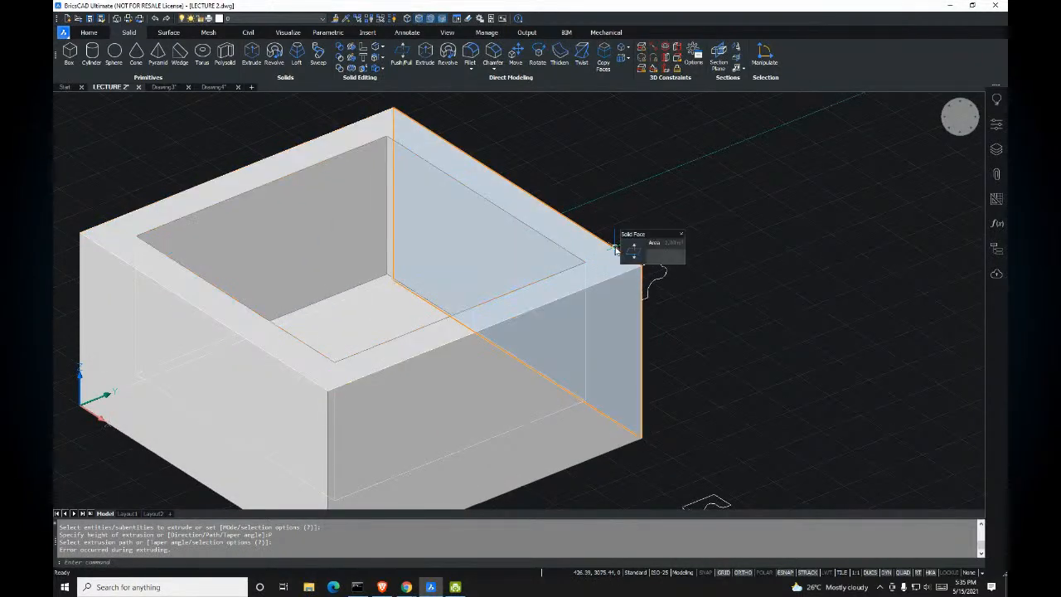
pyautogui.press('Tab')
pyautogui.press('Tab')
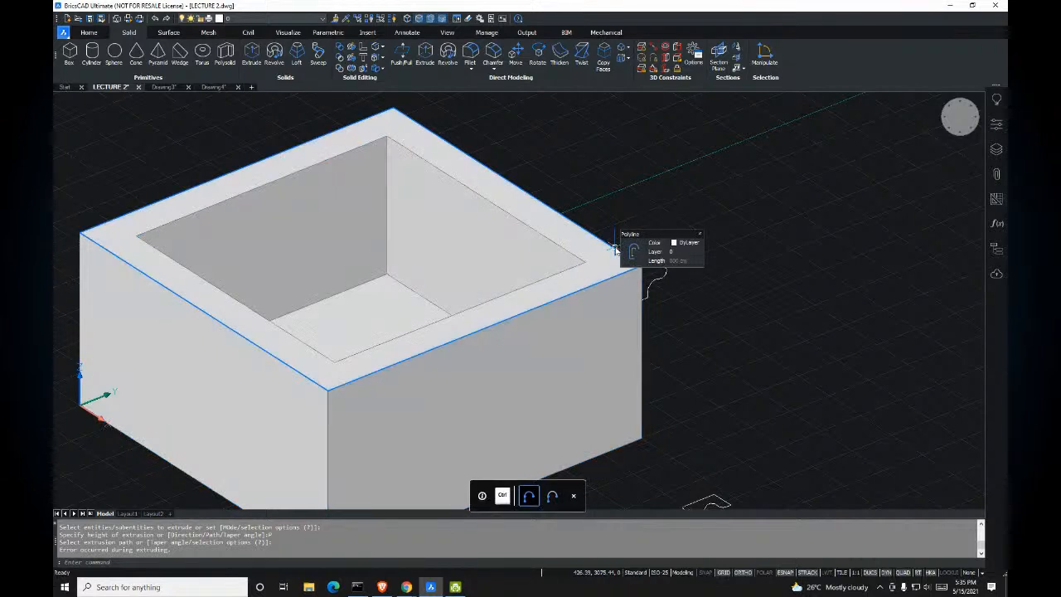
pyautogui.press('ctrl')
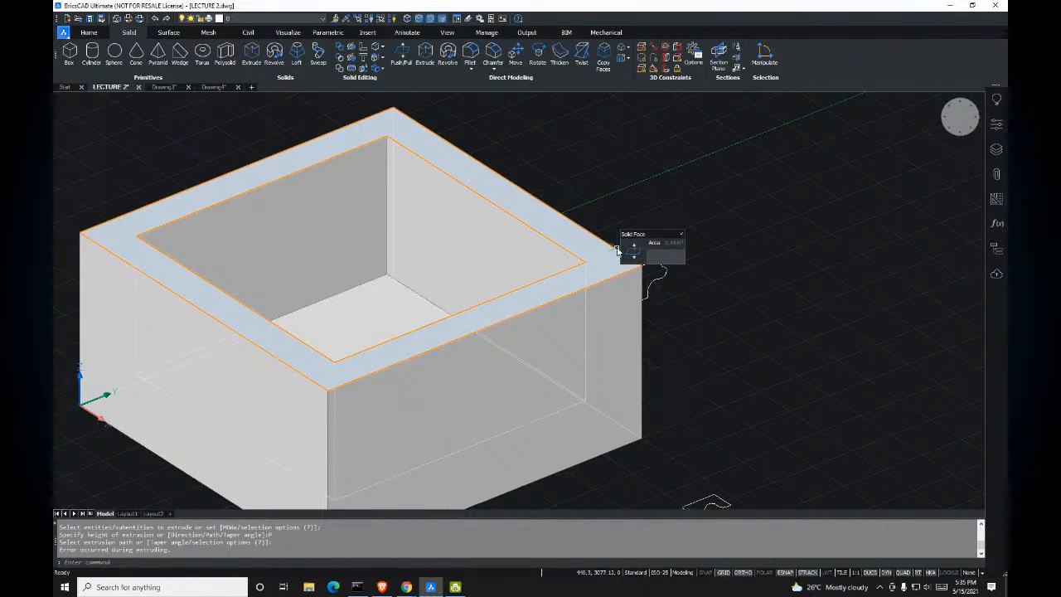
pyautogui.press('Escape')
pyautogui.press('Escape')
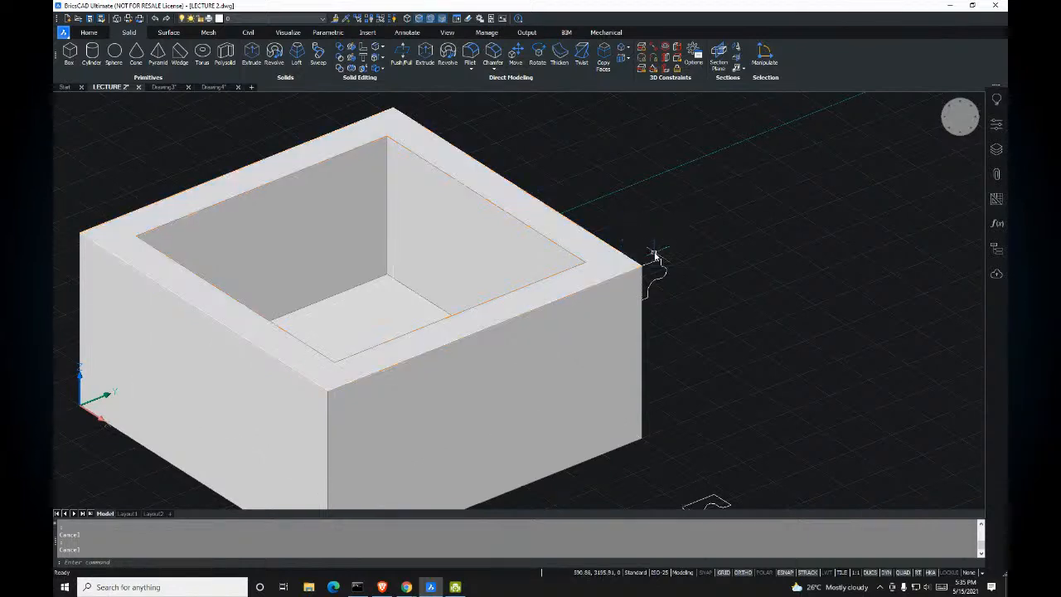
# Step: Sweep the flat molding profile along the box's top outer edge polyline, using the profile's outer square corner as base point
pyautogui.moveTo(661, 261)
pyautogui.scroll(-5, 495, 172)
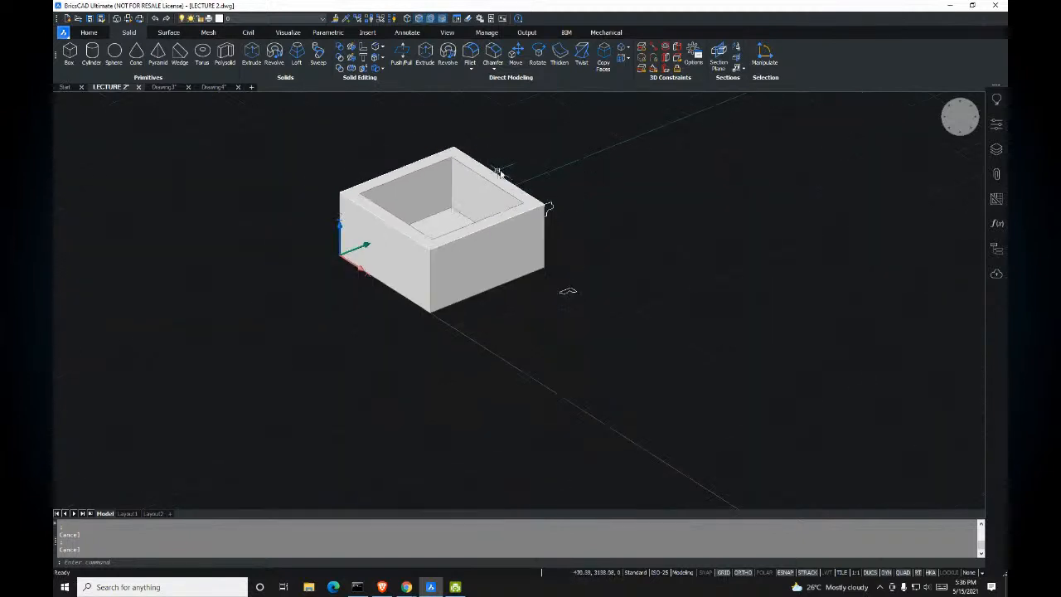
pyautogui.moveTo(509, 172); pyautogui.dragTo(527, 208, button='middle')
pyautogui.scroll(3, 545, 226)
pyautogui.moveTo(562, 243); pyautogui.dragTo(555, 241, button='middle')
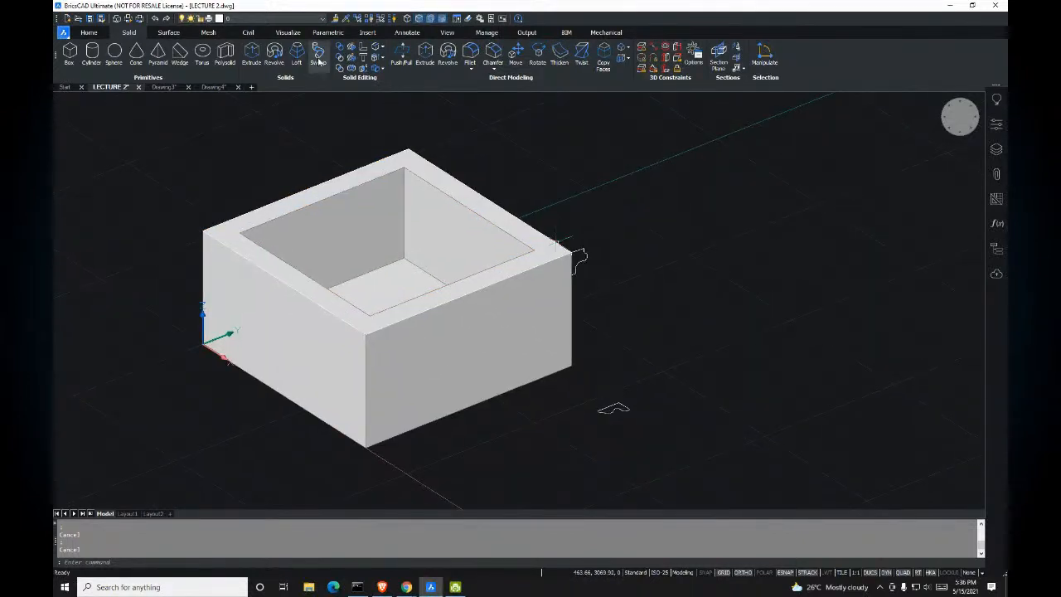
pyautogui.click(317, 53)
pyautogui.click(613, 407)
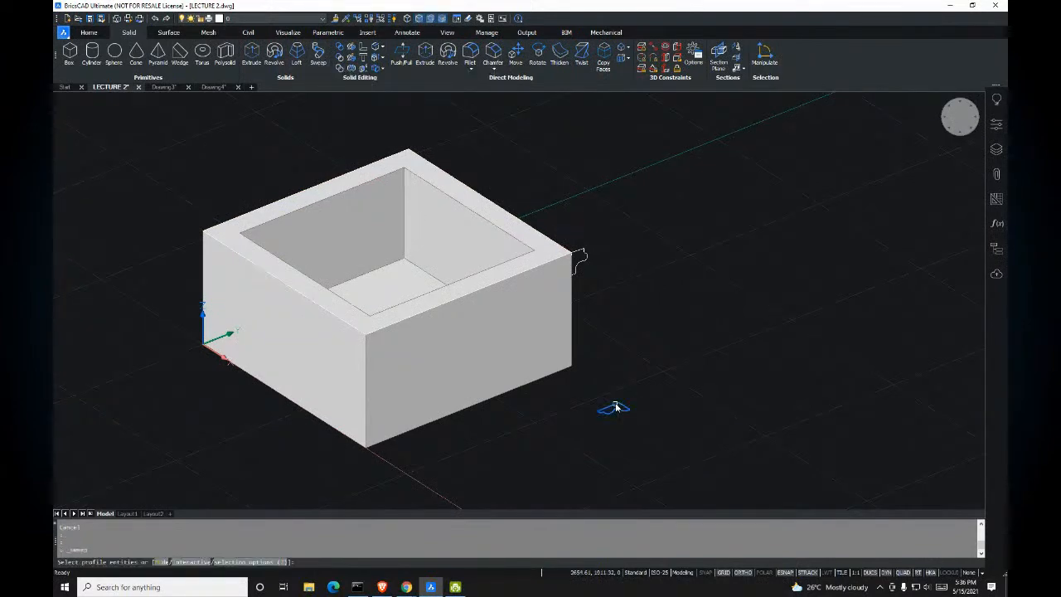
pyautogui.press('Return')
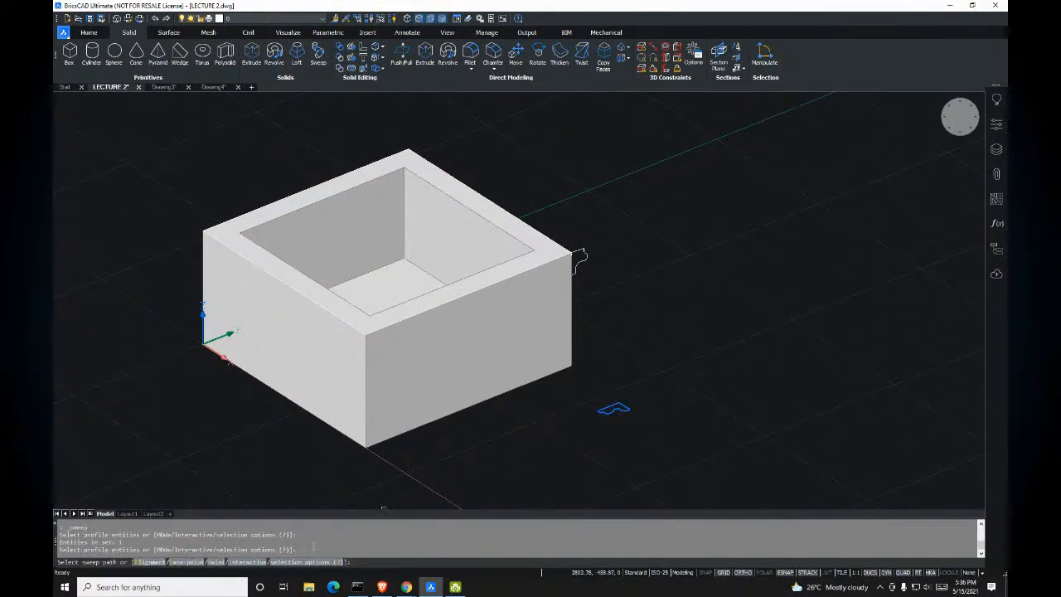
pyautogui.click(178, 562)
pyautogui.scroll(4, 618, 411)
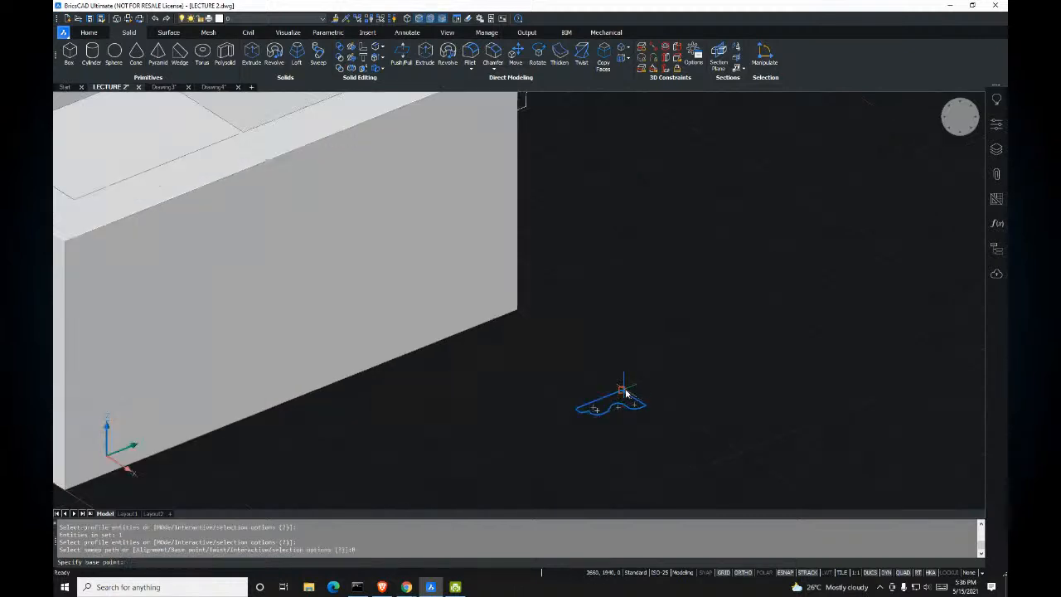
pyautogui.click(627, 394)
pyautogui.scroll(-4, 606, 351)
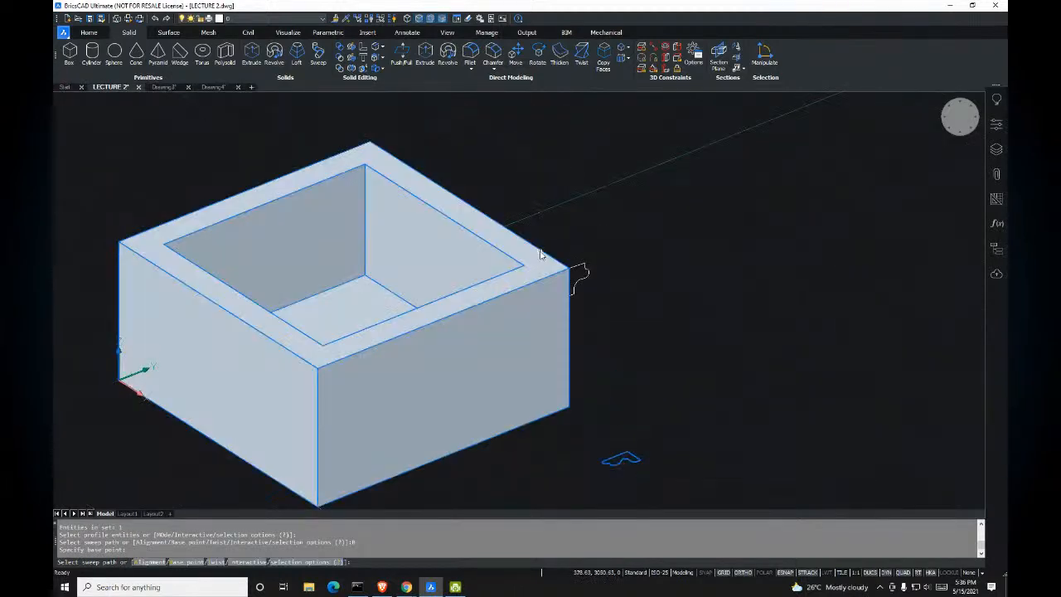
pyautogui.click(543, 253)
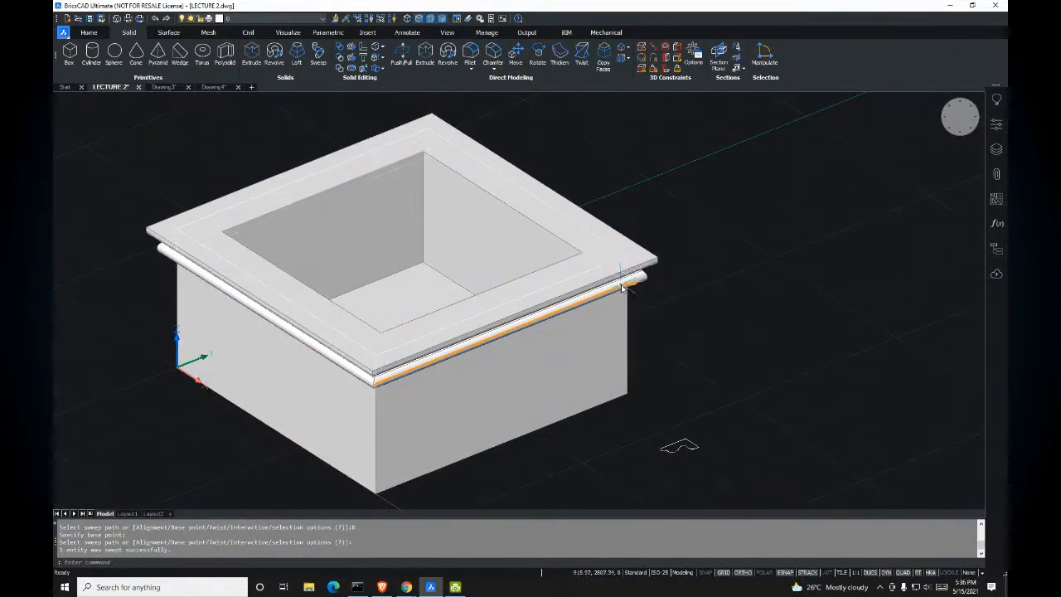
# Step: Start a polyline in the empty area beyond the molding profile with one long straight segment parallel to the Y axis
pyautogui.moveTo(623, 293)
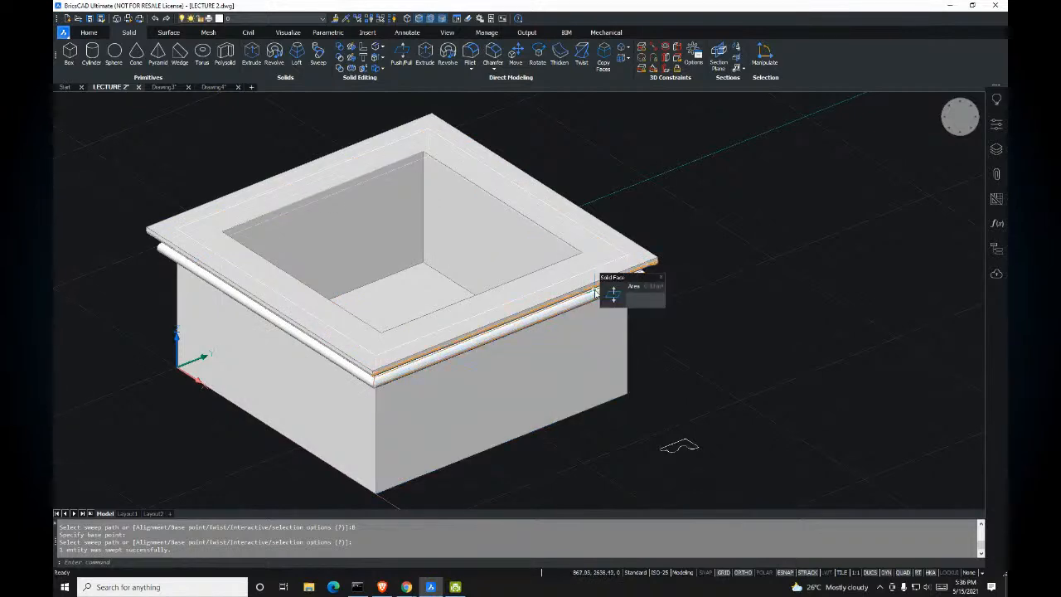
pyautogui.moveTo(596, 288)
pyautogui.mouseDown(button='middle')
pyautogui.moveTo(598, 311)
pyautogui.moveTo(575, 284)
pyautogui.mouseUp(button='middle')
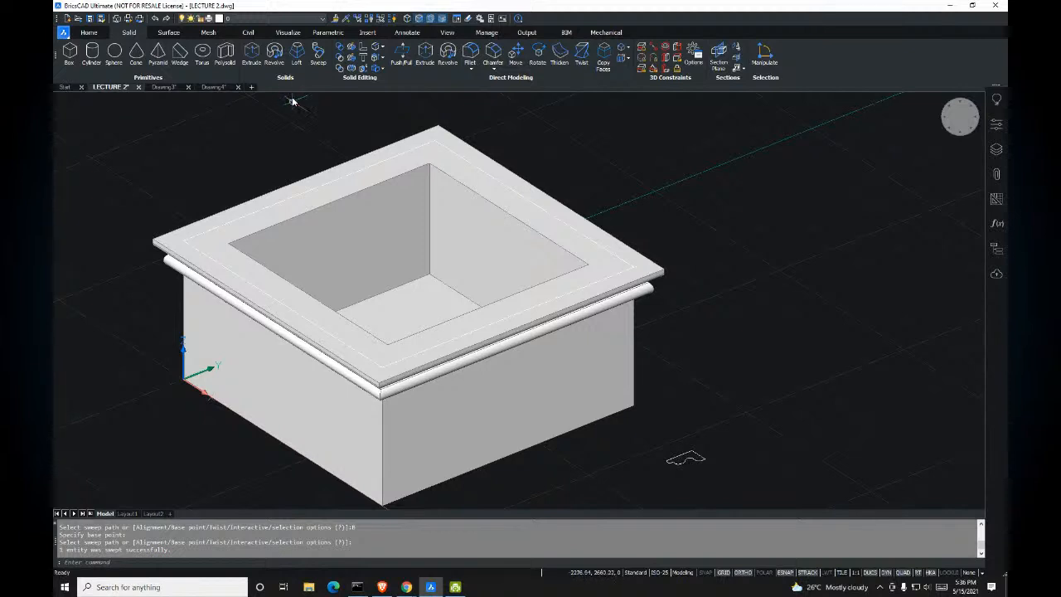
pyautogui.moveTo(579, 239); pyautogui.dragTo(483, 183, button='middle')
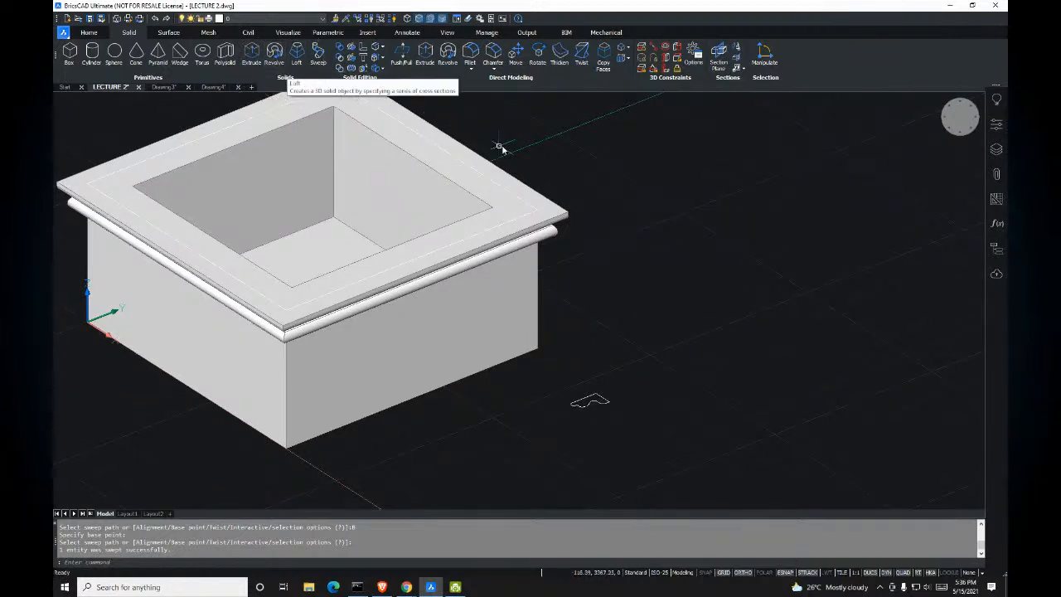
pyautogui.moveTo(501, 147); pyautogui.dragTo(529, 147, button='middle')
pyautogui.moveTo(608, 210); pyautogui.dragTo(460, 145, button='middle')
pyautogui.moveTo(541, 262); pyautogui.dragTo(461, 234, button='middle')
pyautogui.moveTo(450, 387); pyautogui.dragTo(470, 353, button='middle')
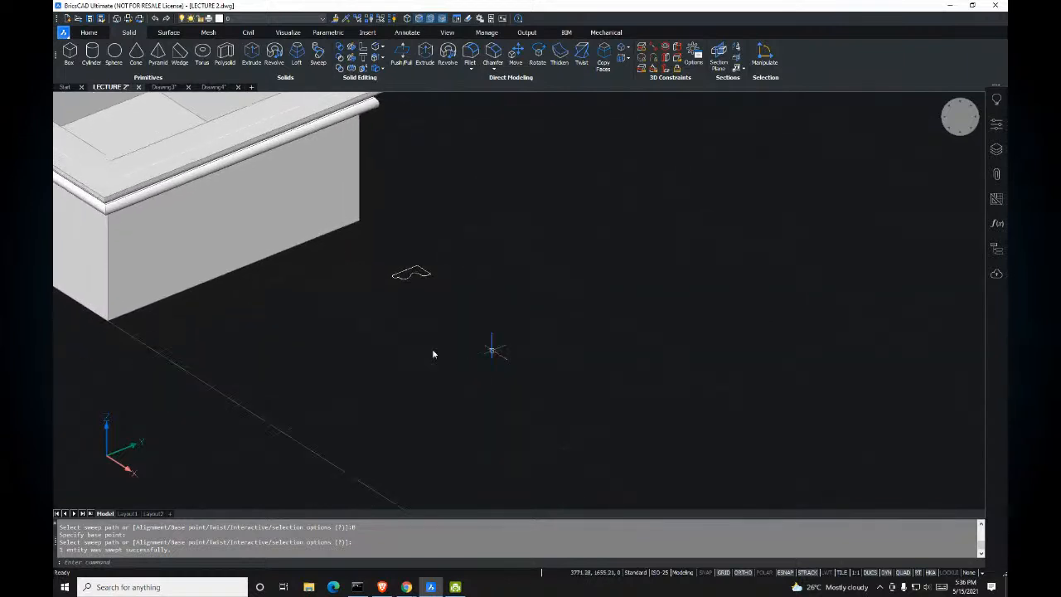
pyautogui.press('Escape')
pyautogui.press('Escape')
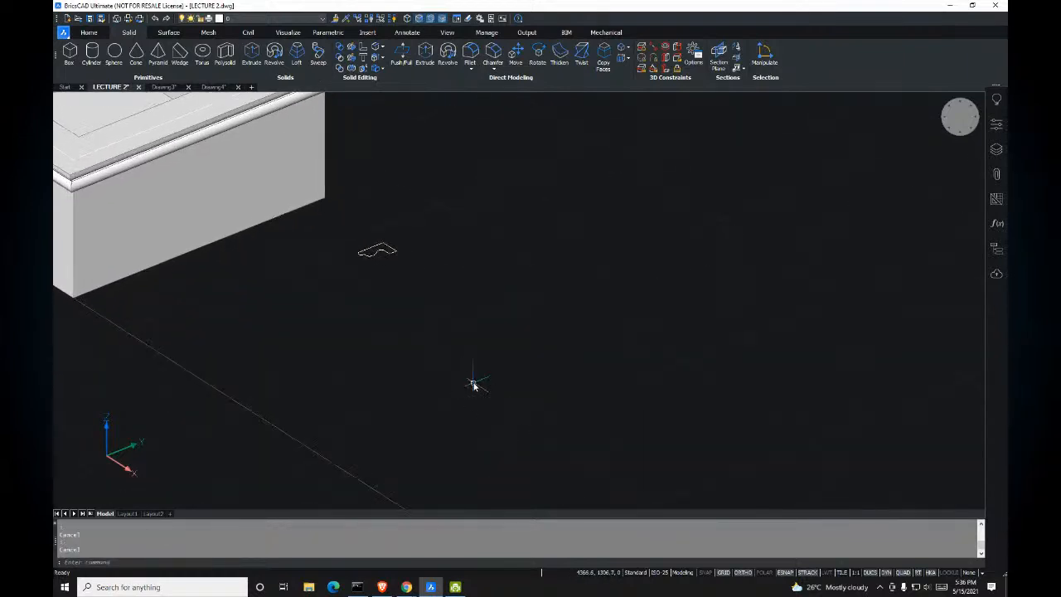
pyautogui.write('pl')
pyautogui.press('Return')
pyautogui.click(412, 381)
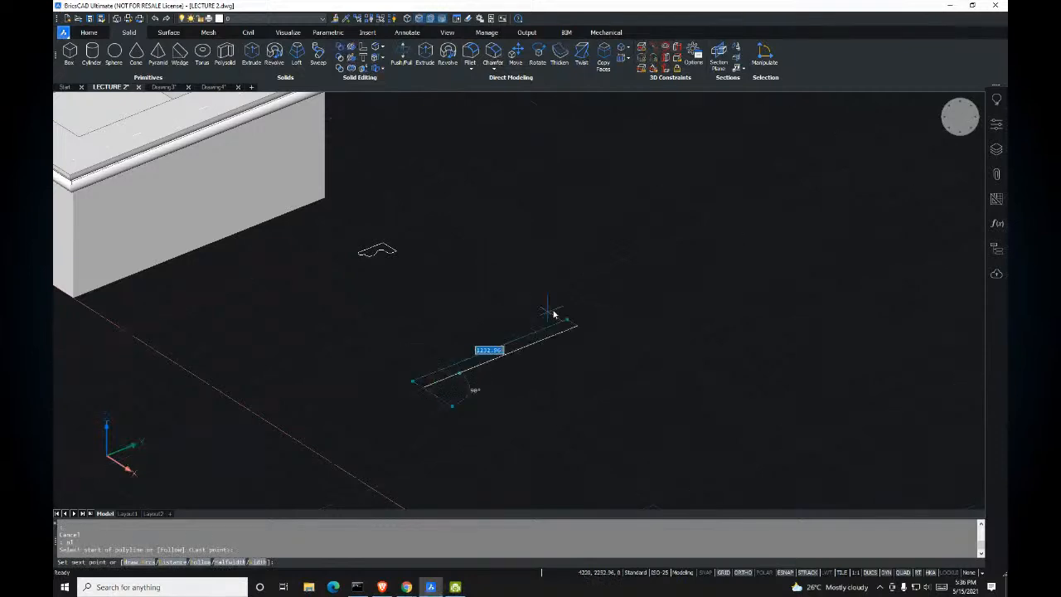
pyautogui.click(596, 324)
# Step: Continue the polyline with an end edge about 200 units long, followed by short stepped and angled segments
pyautogui.scroll(3, 608, 326)
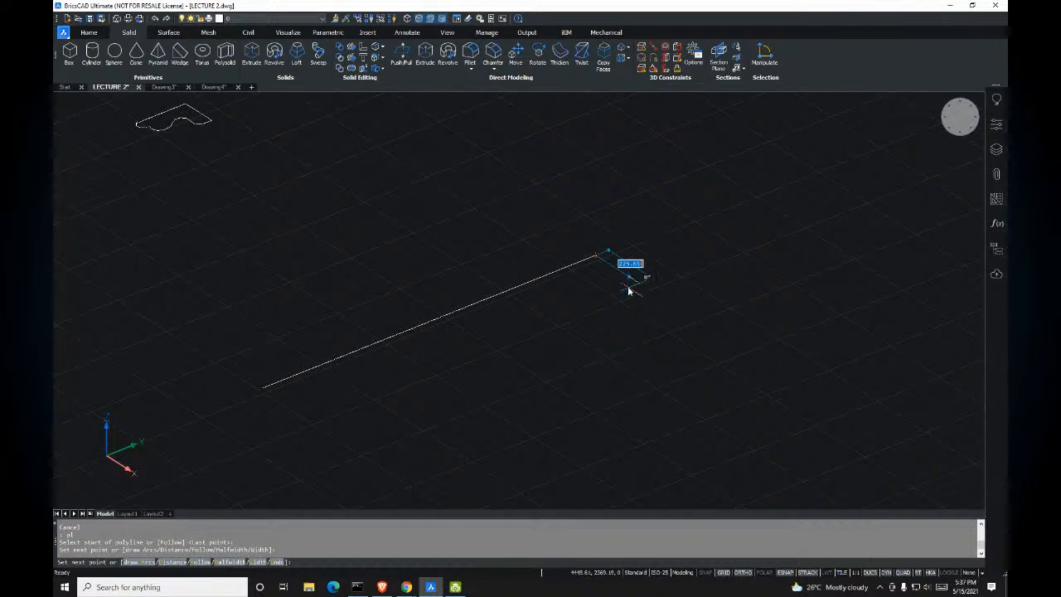
pyautogui.scroll(3, 630, 284)
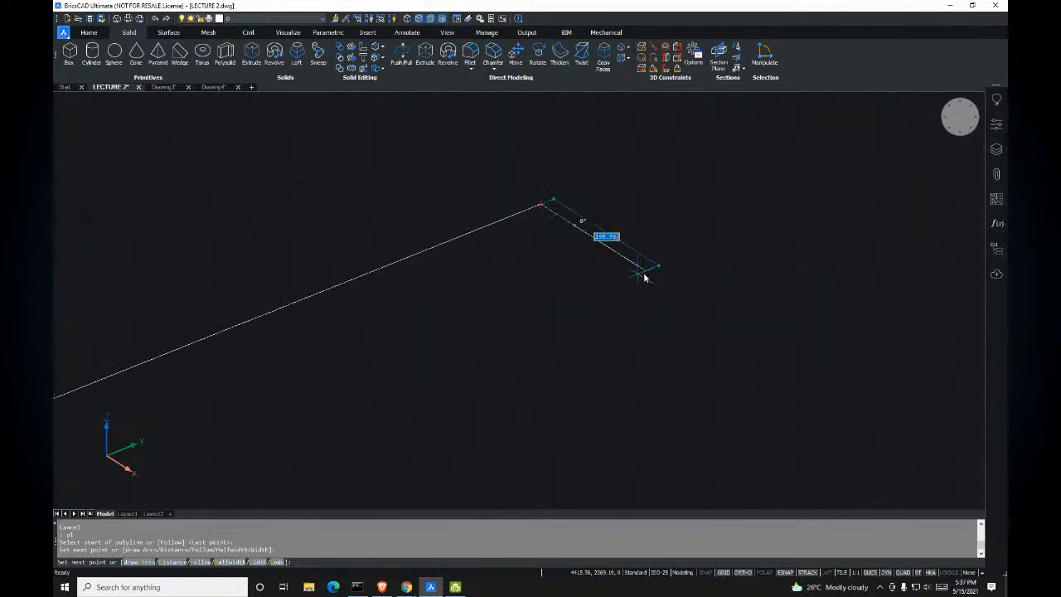
pyautogui.click(650, 275)
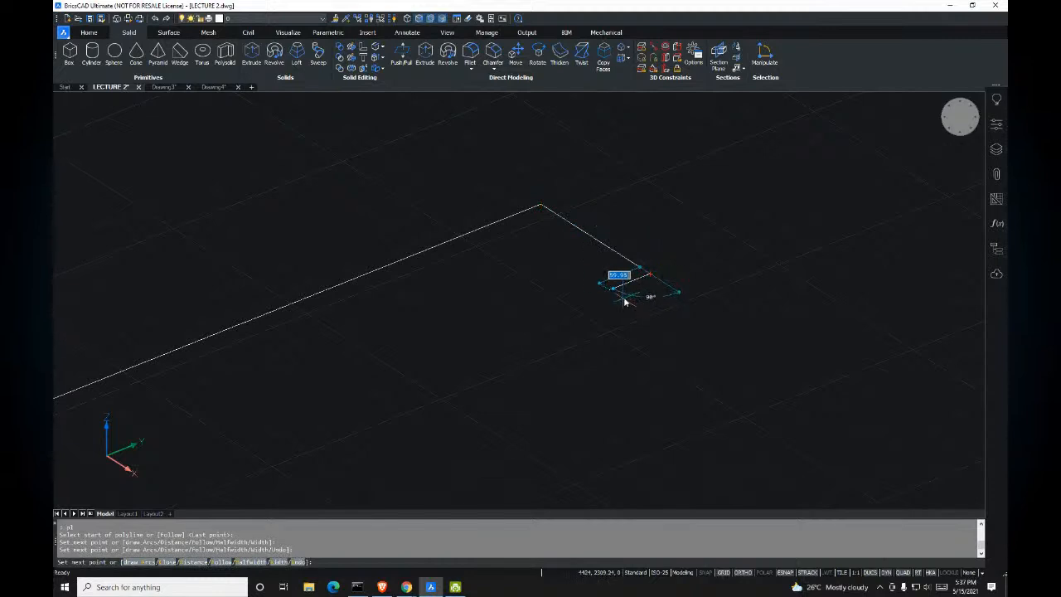
pyautogui.click(592, 283)
pyautogui.click(542, 310)
pyautogui.scroll(-3, 526, 352)
pyautogui.moveTo(541, 349); pyautogui.dragTo(591, 256, button='middle')
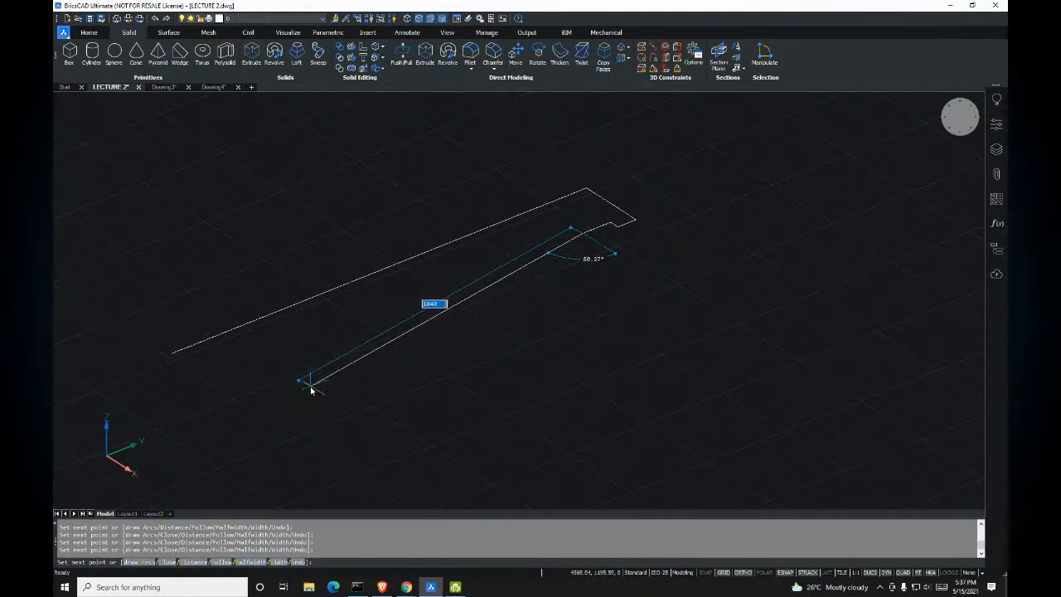
pyautogui.scroll(3, 567, 246)
pyautogui.scroll(-2, 507, 228)
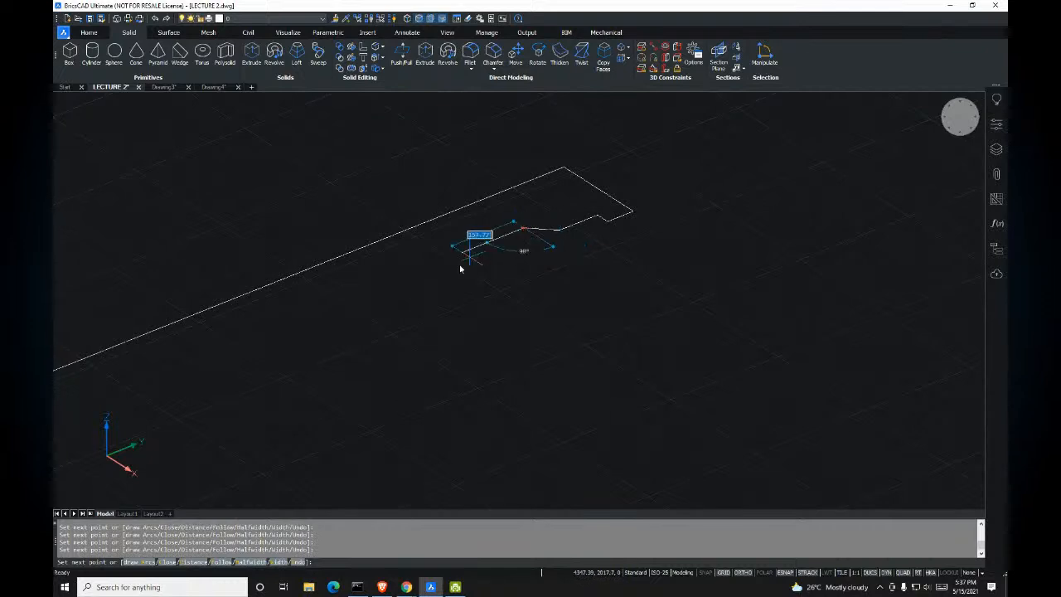
pyautogui.scroll(-3, 399, 294)
pyautogui.moveTo(352, 315); pyautogui.dragTo(467, 287, button='middle')
pyautogui.scroll(2, 466, 285)
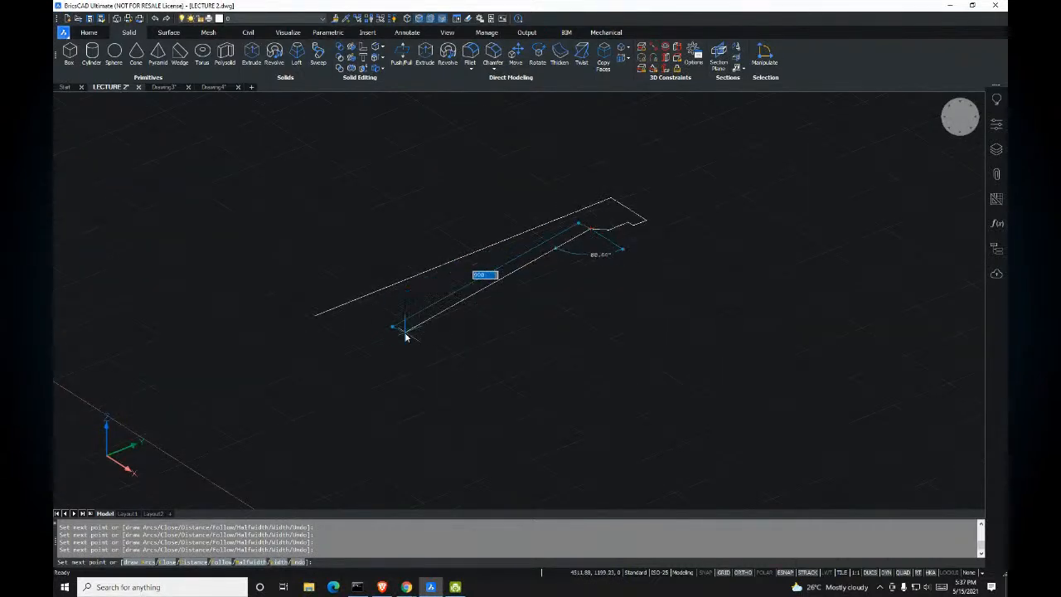
# Step: Add the long tapering side, switch ortho off, and finish the polyline with an arc ending at its start point
pyautogui.click(396, 335)
pyautogui.press('Return')
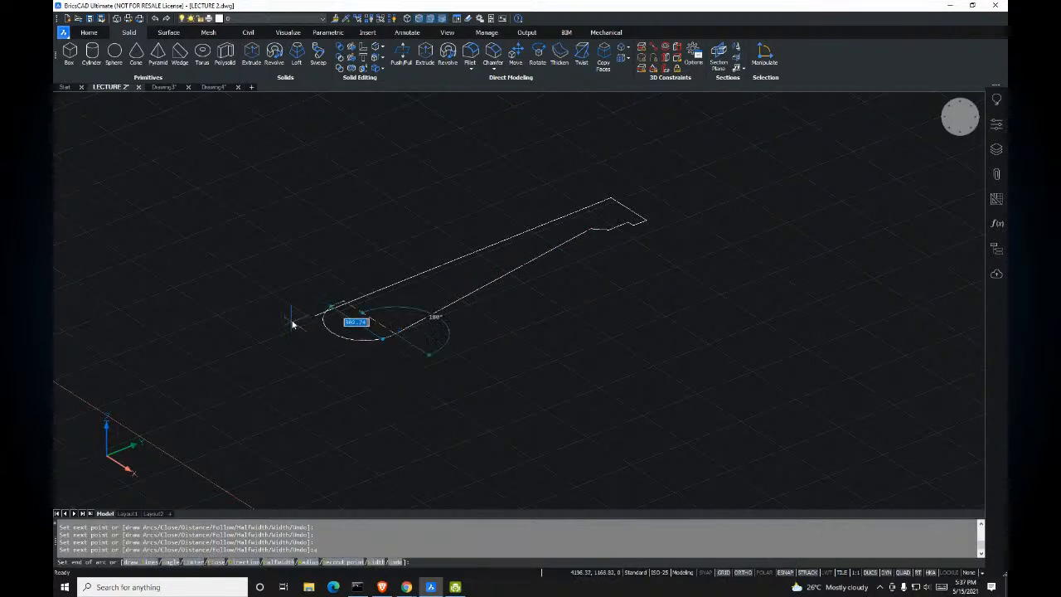
pyautogui.scroll(1, 304, 324)
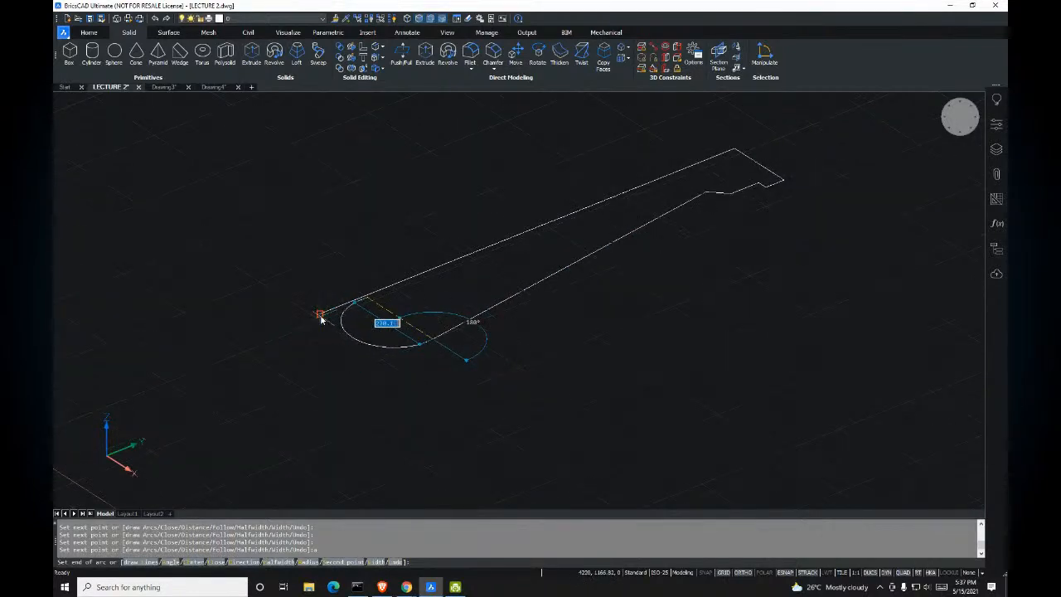
pyautogui.press('F8')
pyautogui.scroll(2, 319, 313)
pyautogui.click(316, 306)
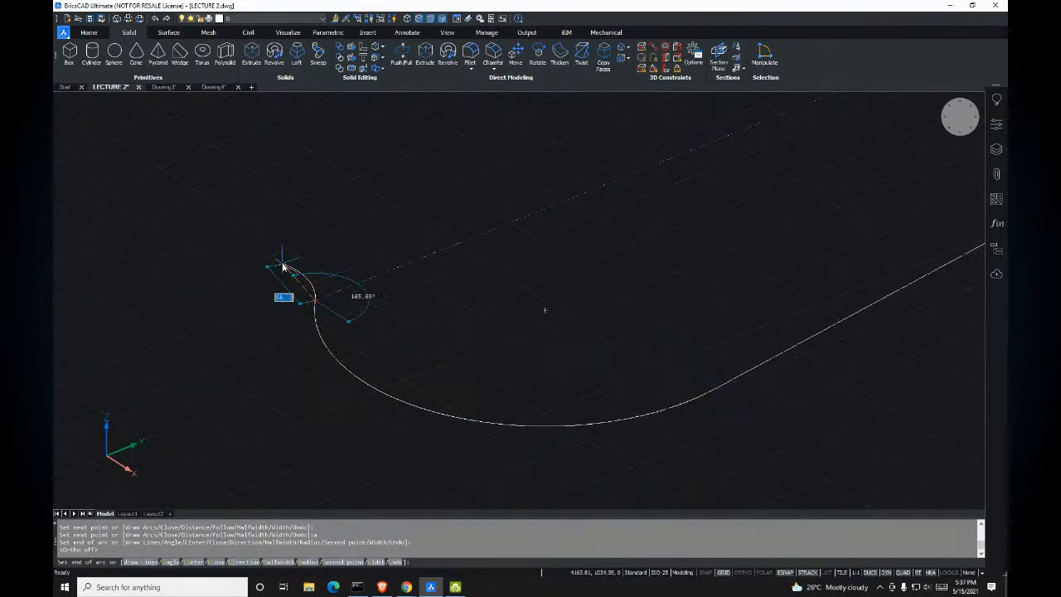
pyautogui.press('Return')
pyautogui.press('Return')
pyautogui.press('Escape')
# Step: Flatten the polyline's end arc by stretching its midpoint inward
pyautogui.click(324, 374)
pyautogui.press('Escape')
pyautogui.click(452, 418)
pyautogui.click(452, 417)
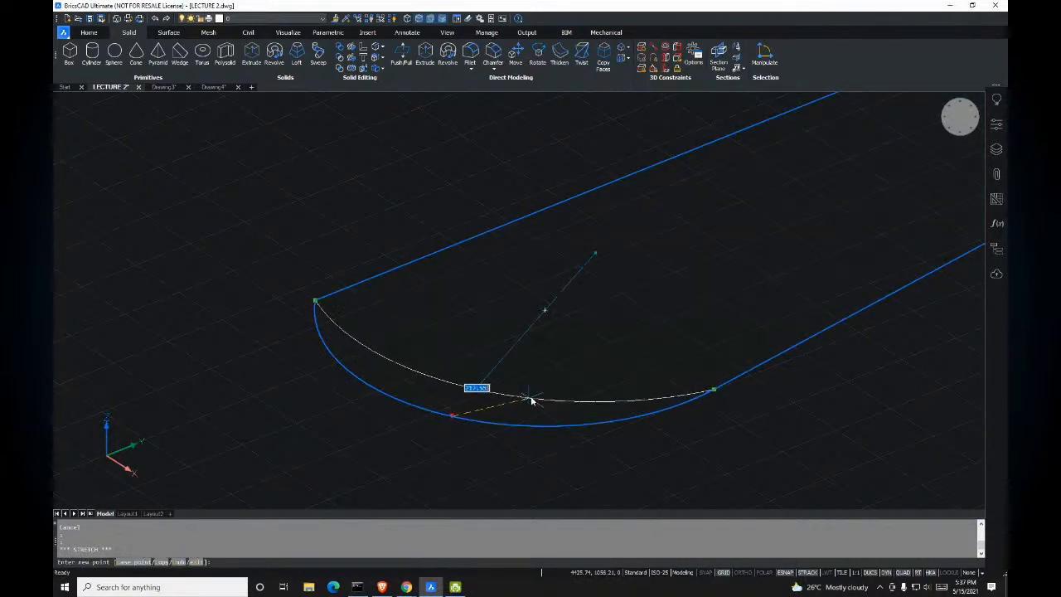
pyautogui.click(557, 392)
pyautogui.press('Escape')
pyautogui.scroll(-5, 571, 344)
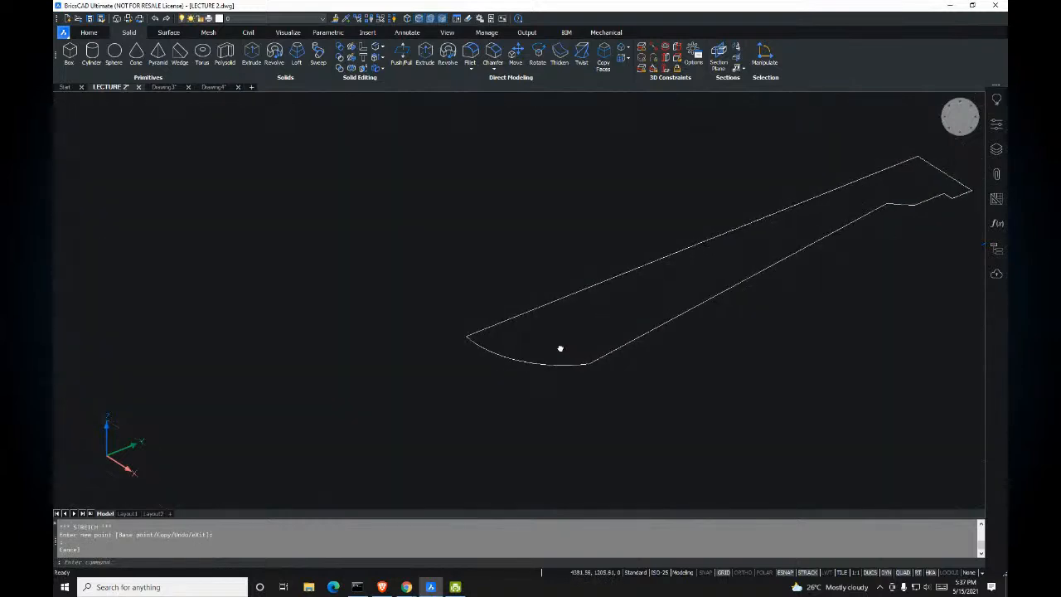
# Step: Revolve the closed tapered polyline 360 degrees about its long straight edge
pyautogui.moveTo(666, 310); pyautogui.dragTo(568, 307, button='middle')
pyautogui.press('Escape')
pyautogui.moveTo(565, 251); pyautogui.dragTo(495, 271, button='middle')
pyautogui.moveTo(325, 96); pyautogui.dragTo(336, 115, button='middle')
pyautogui.click(274, 55)
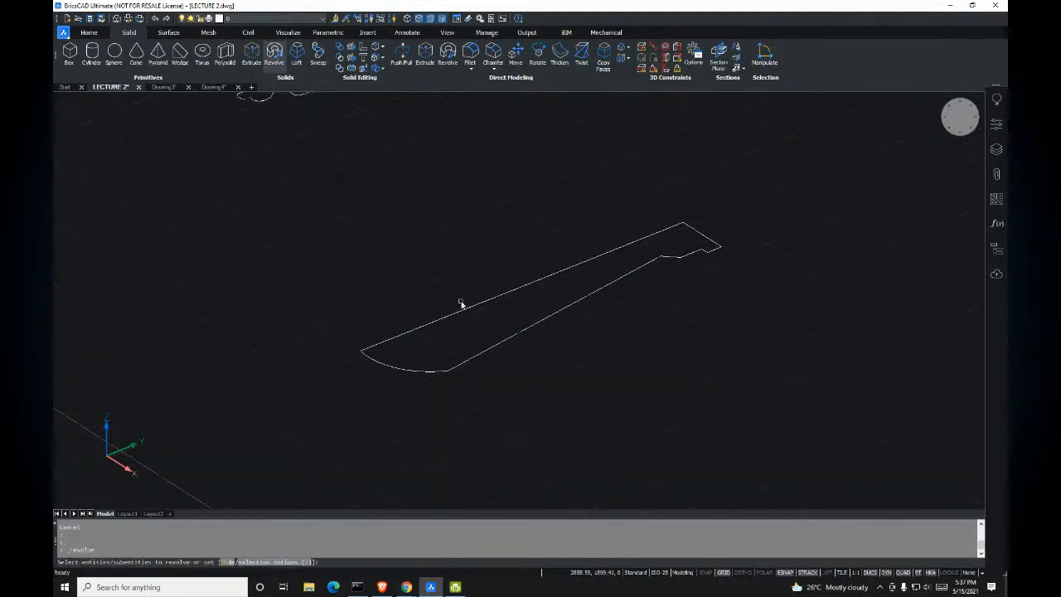
pyautogui.click(468, 308)
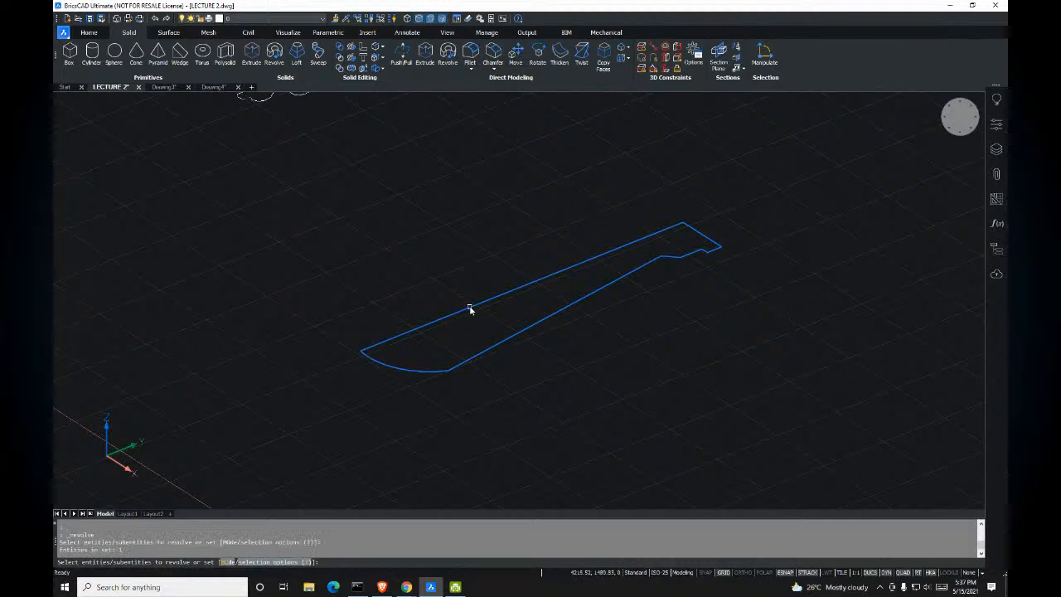
pyautogui.press('Return')
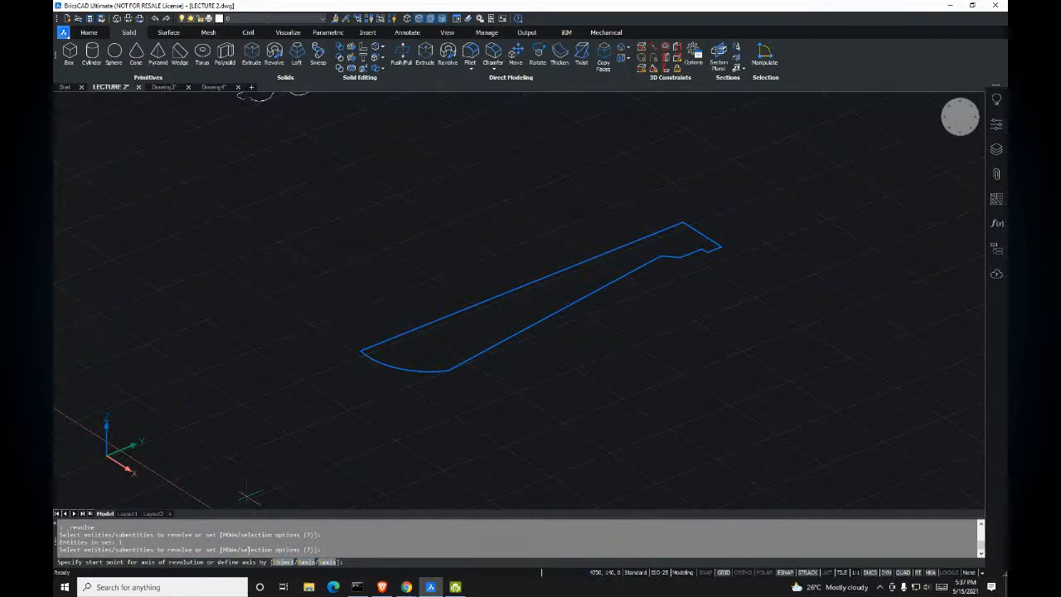
pyautogui.click(359, 350)
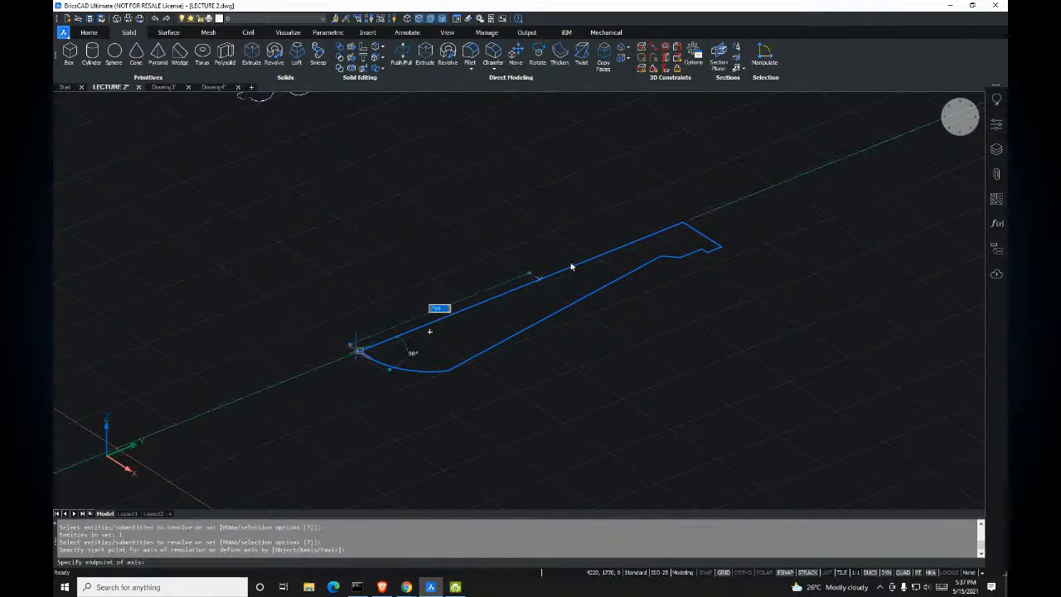
pyautogui.click(687, 226)
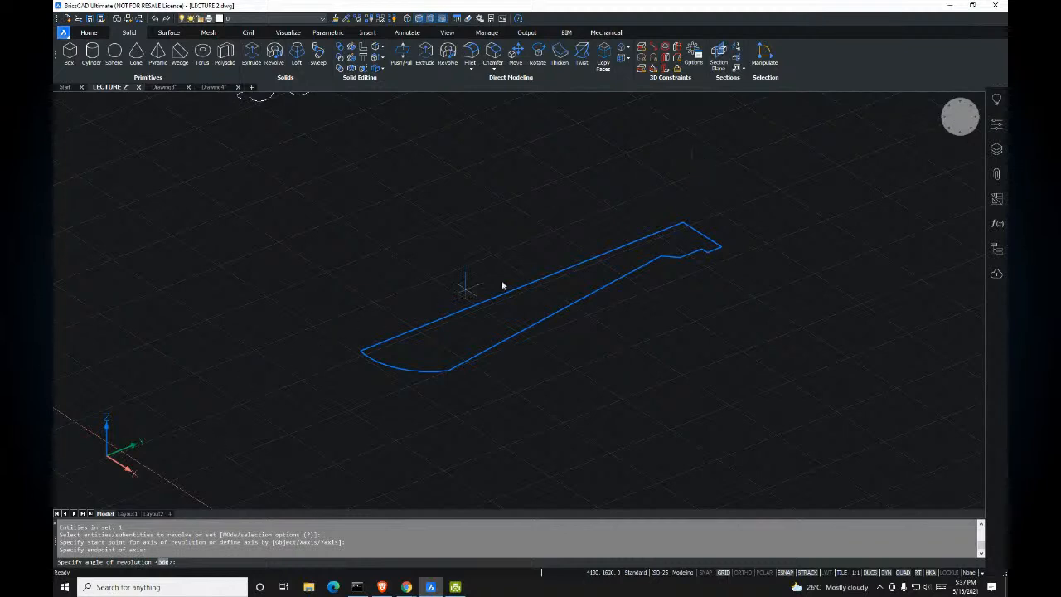
pyautogui.press('Return')
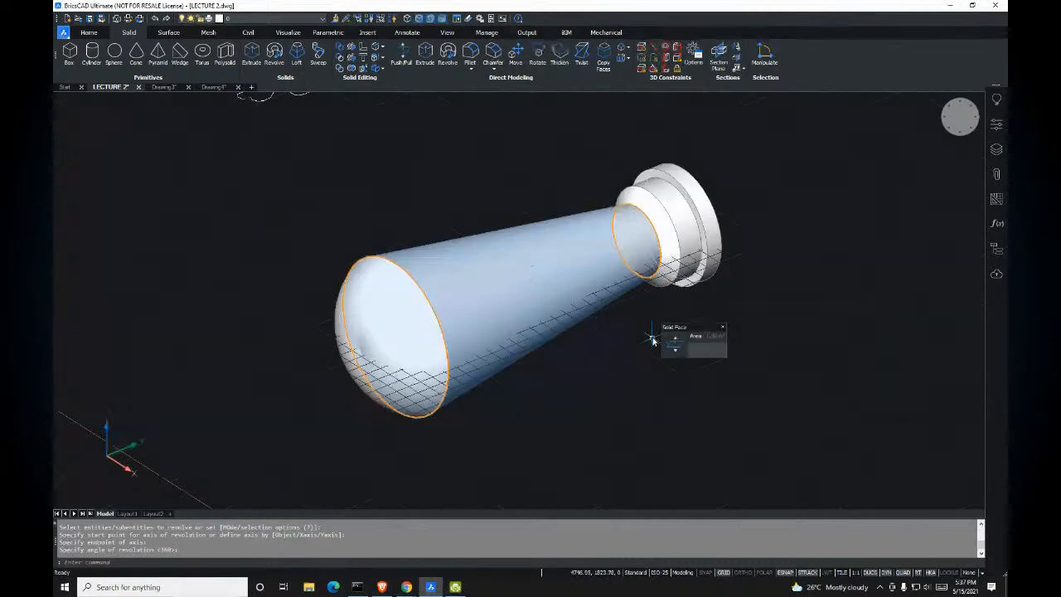
pyautogui.keyDown('shift'); pyautogui.moveTo(647, 336); pyautogui.dragTo(520, 302, button='middle'); pyautogui.keyUp('shift')
pyautogui.moveTo(523, 310)
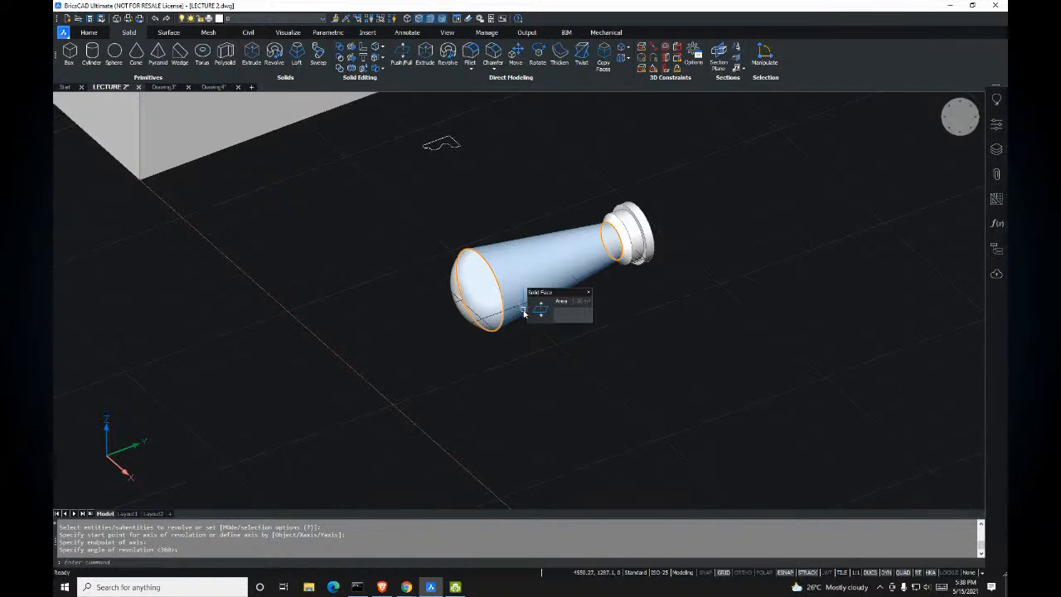
pyautogui.scroll(2, 522, 319)
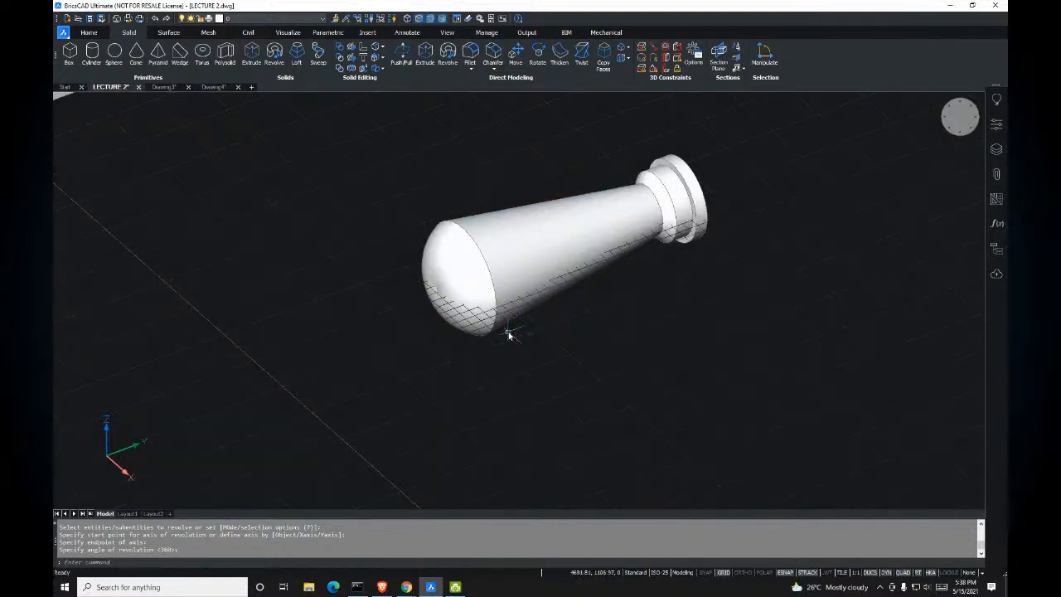
# Step: Undo the revolve of the tapered profile, along with the view changes made after it
pyautogui.hotkey('ctrl', 'z')
pyautogui.hotkey('ctrl', 'z')
pyautogui.hotkey('ctrl', 'z')
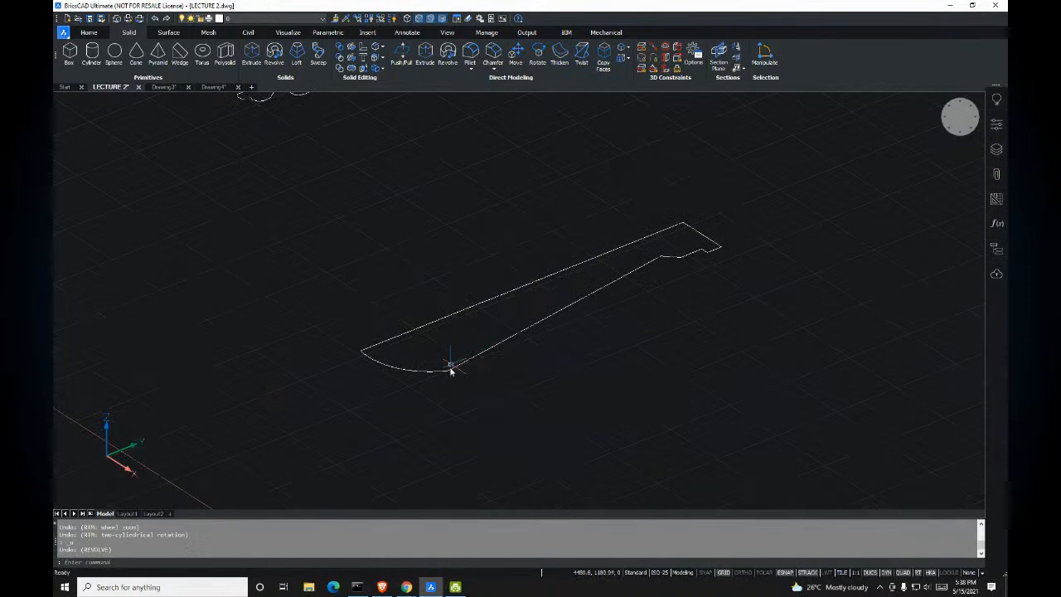
pyautogui.press('Escape')
pyautogui.press('Escape')
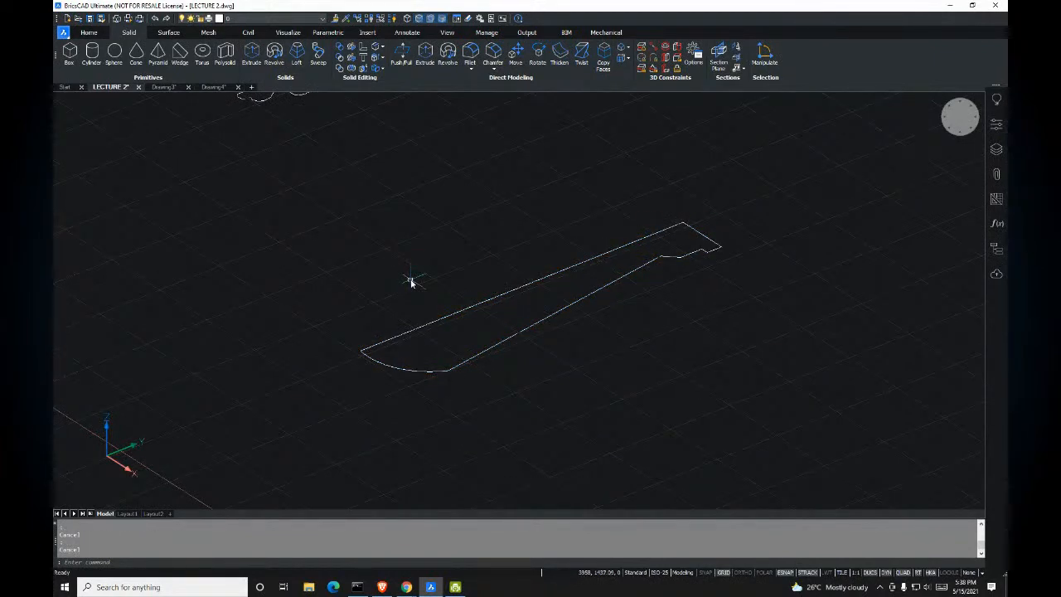
# Step: Switch to the top view and draw a narrow upright rectangle from the corner where the profile's tapered side meets its arc
pyautogui.write('-')
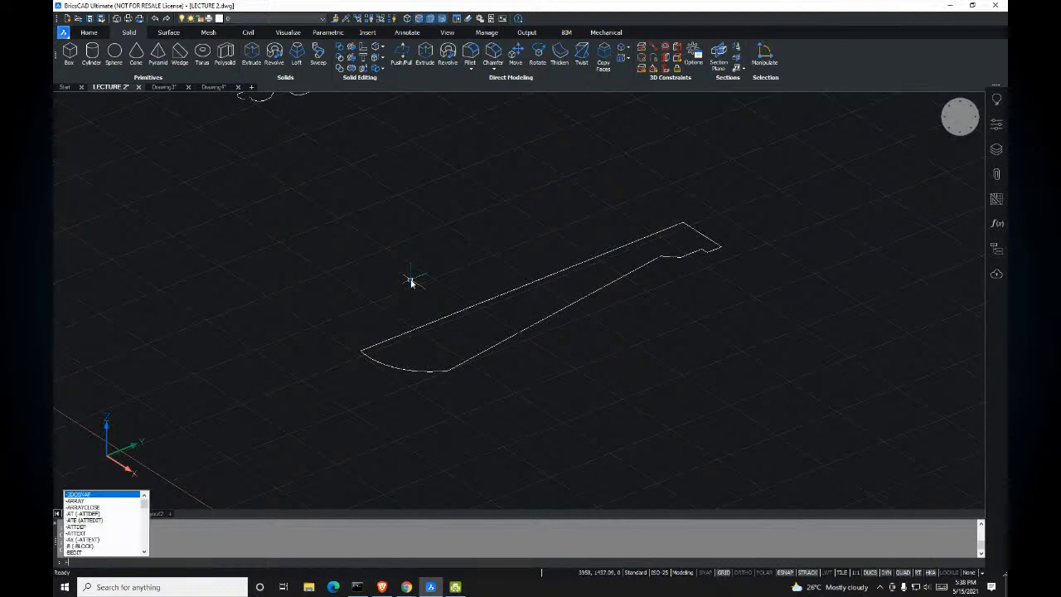
pyautogui.write('v')
pyautogui.press('Return')
pyautogui.write('t')
pyautogui.press('Return')
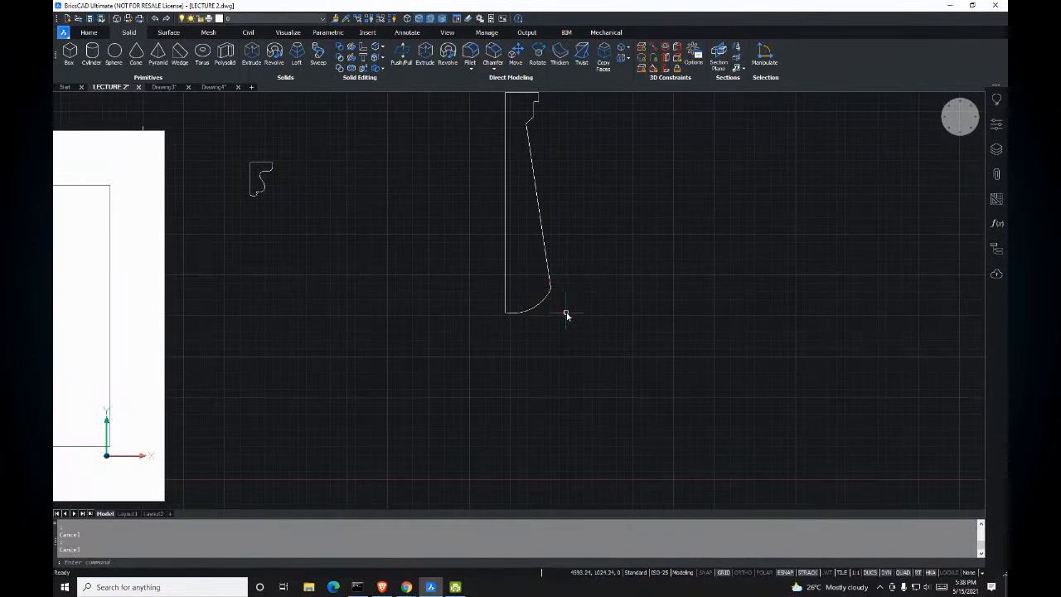
pyautogui.write('rec')
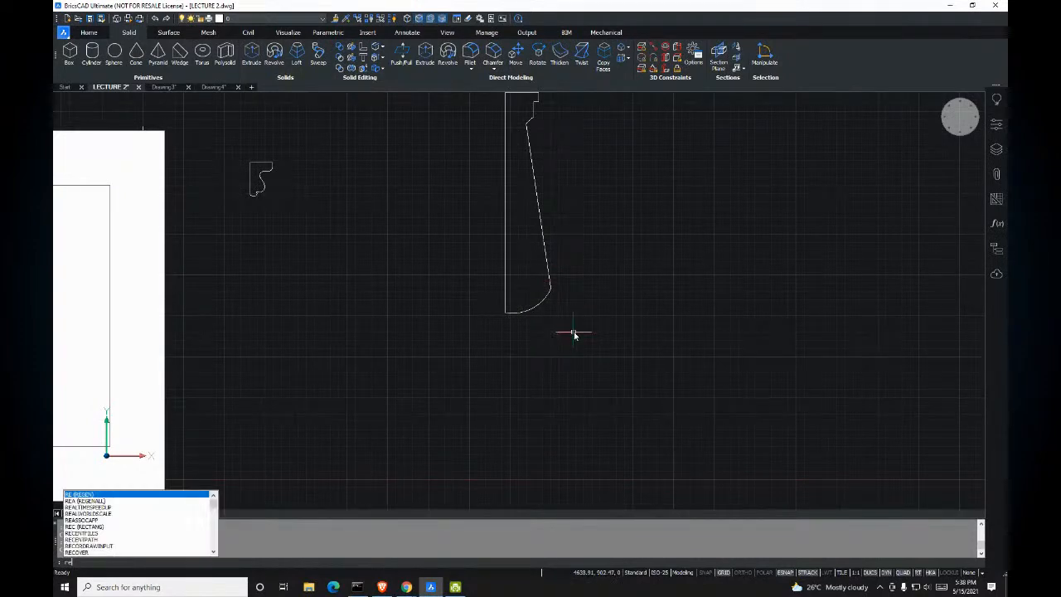
pyautogui.press('Return')
pyautogui.click(549, 289)
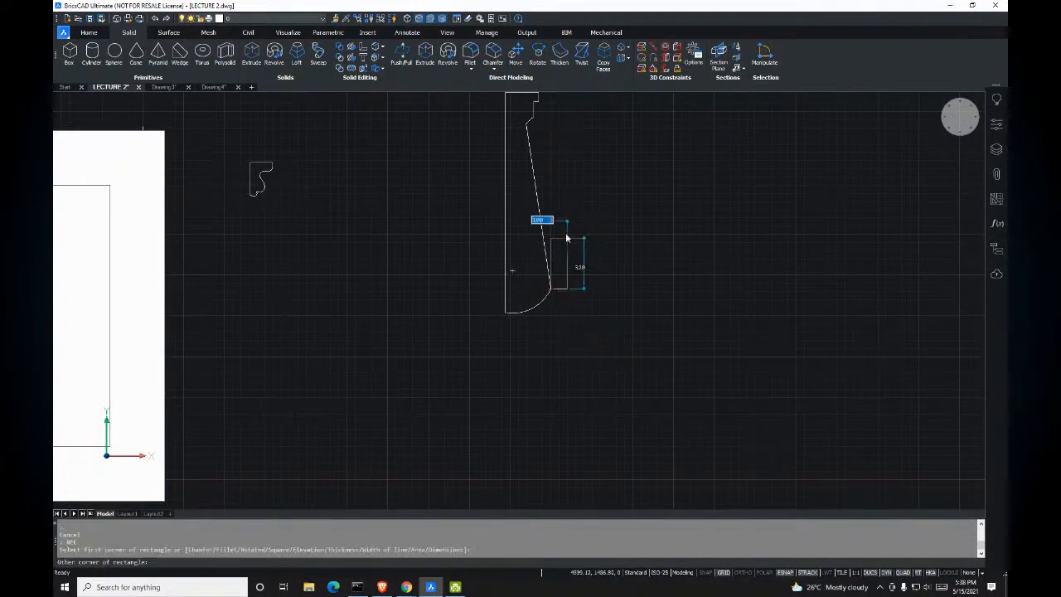
pyautogui.scroll(2, 566, 235)
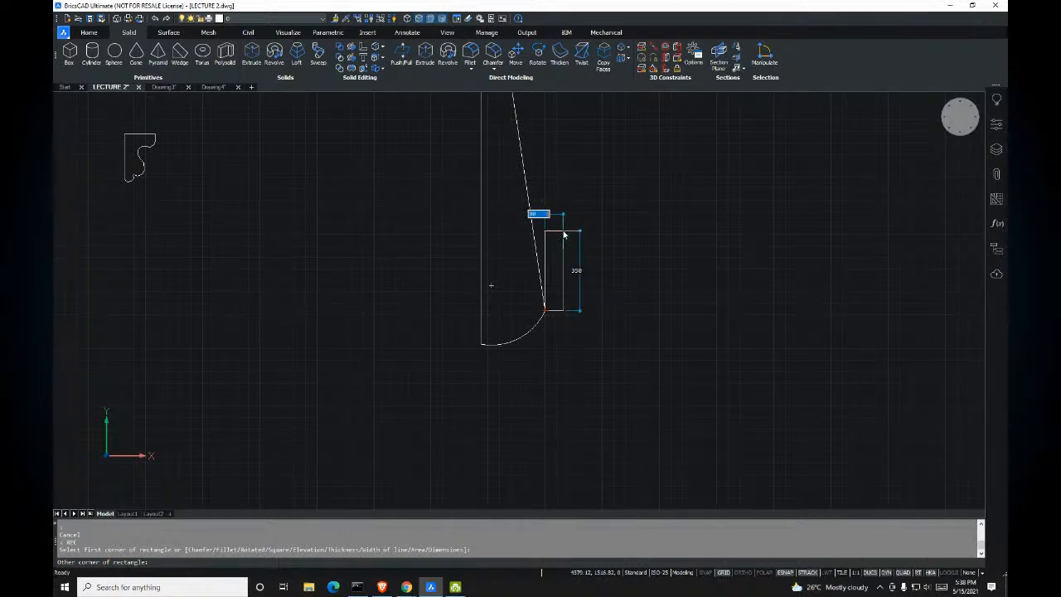
pyautogui.press('Escape')
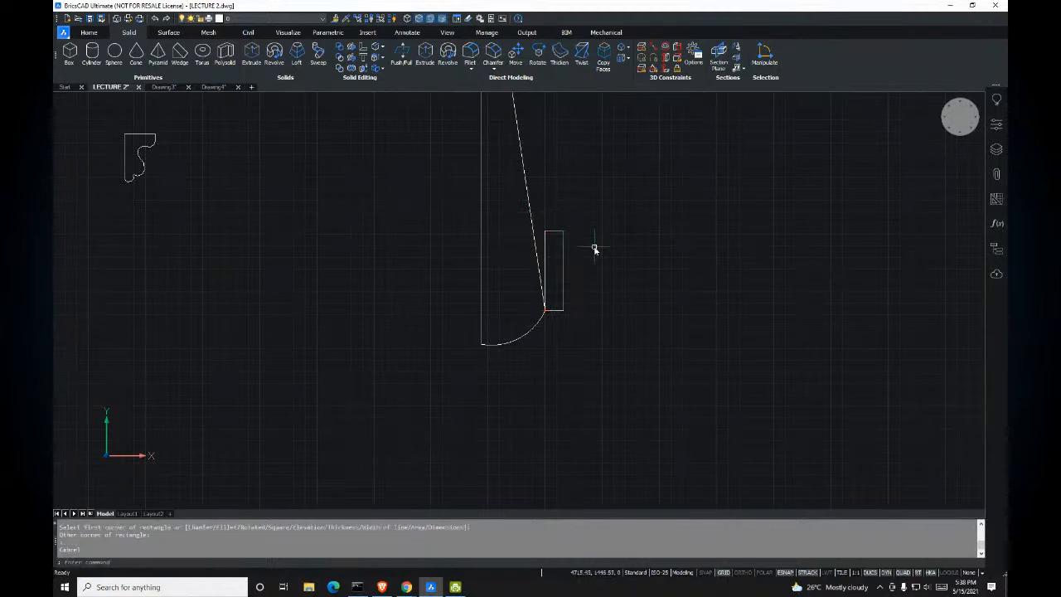
# Step: Mirror the narrow rectangle across the tapered profile's long straight edge, keeping the original
pyautogui.press('Return')
pyautogui.click(580, 255)
pyautogui.click(568, 265)
pyautogui.click(565, 271)
pyautogui.click(562, 274)
pyautogui.press('Return')
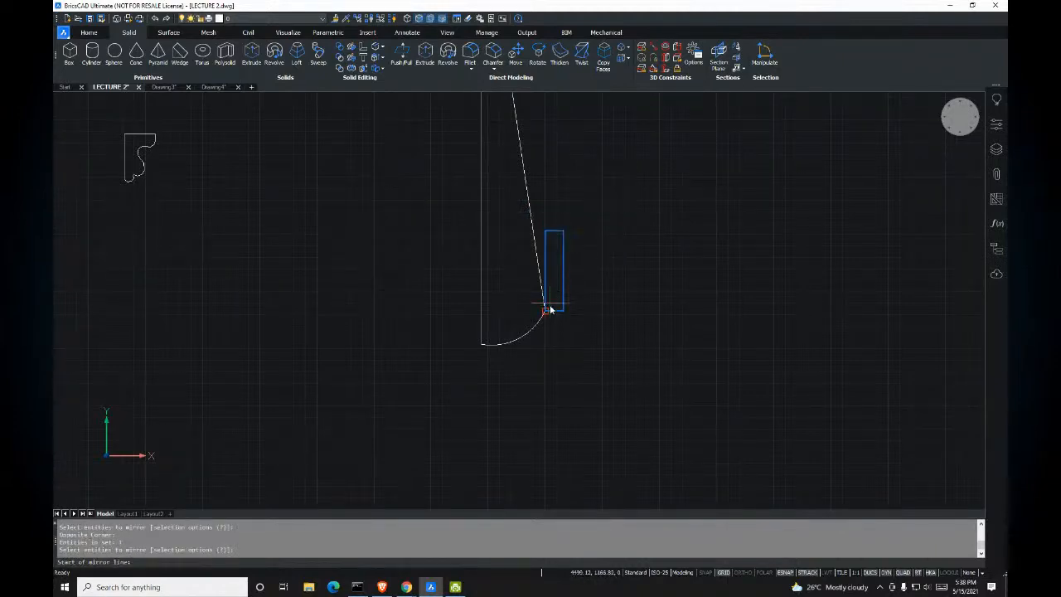
pyautogui.click(481, 346)
pyautogui.click(481, 288)
pyautogui.press('Return')
pyautogui.press('Escape')
pyautogui.press('Escape')
# Step: Return to a 3D view and revolve the tapered profile 360 degrees about its long straight edge
pyautogui.moveTo(637, 302)
pyautogui.keyDown('shift'); pyautogui.mouseDown(button='middle')
pyautogui.moveTo(568, 289)
pyautogui.moveTo(555, 273)
pyautogui.moveTo(573, 268)
pyautogui.moveTo(523, 321)
pyautogui.moveTo(544, 348)
pyautogui.moveTo(591, 336)
pyautogui.moveTo(599, 351)
pyautogui.moveTo(589, 355)
pyautogui.moveTo(543, 293)
pyautogui.mouseUp(button='middle'); pyautogui.keyUp('shift')
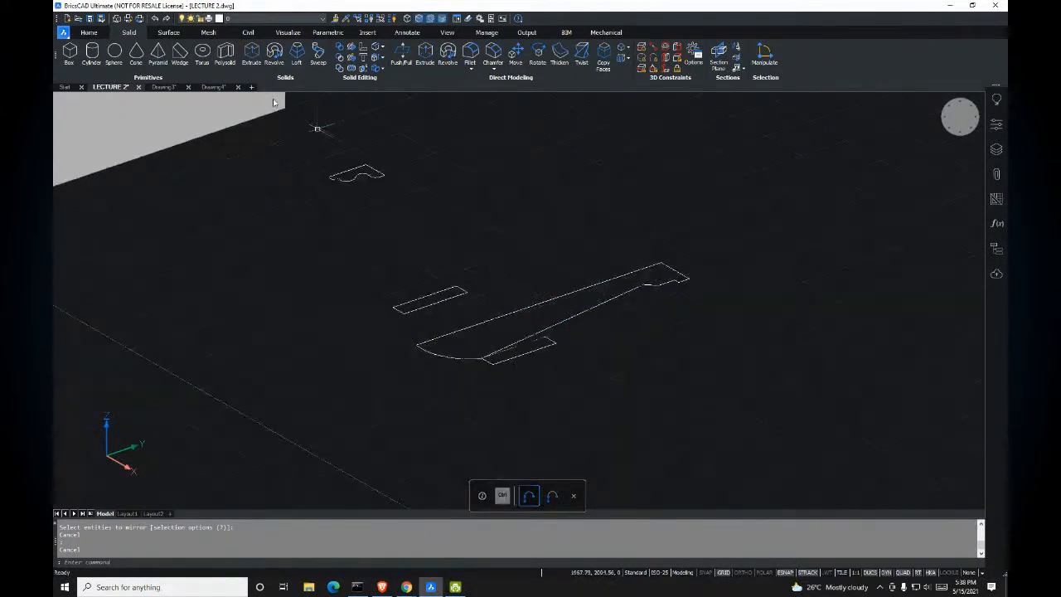
pyautogui.click(272, 56)
pyautogui.click(580, 303)
pyautogui.press('Return')
pyautogui.click(417, 349)
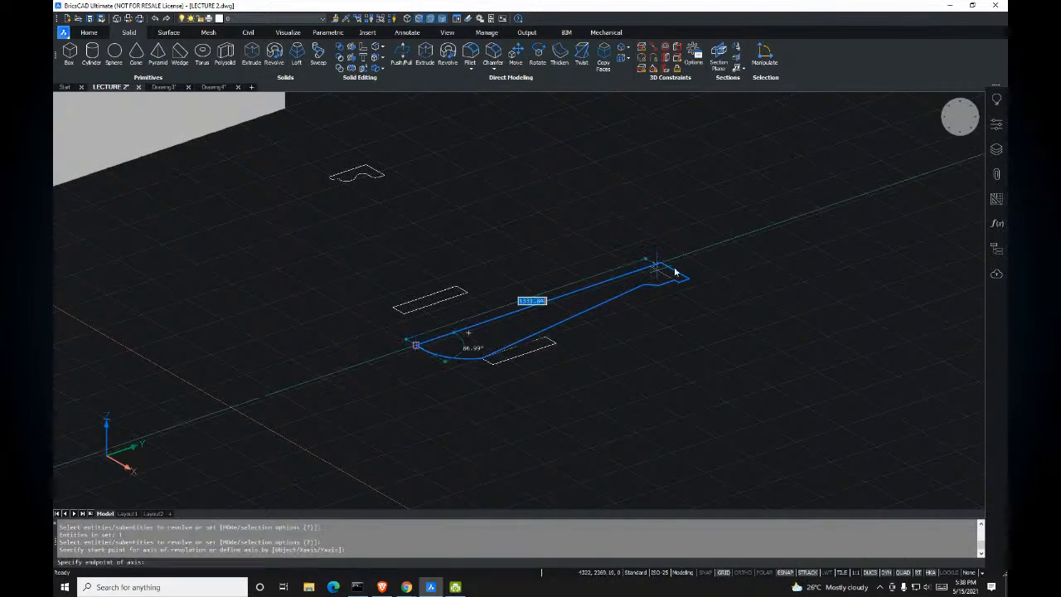
pyautogui.click(663, 265)
pyautogui.press('Return')
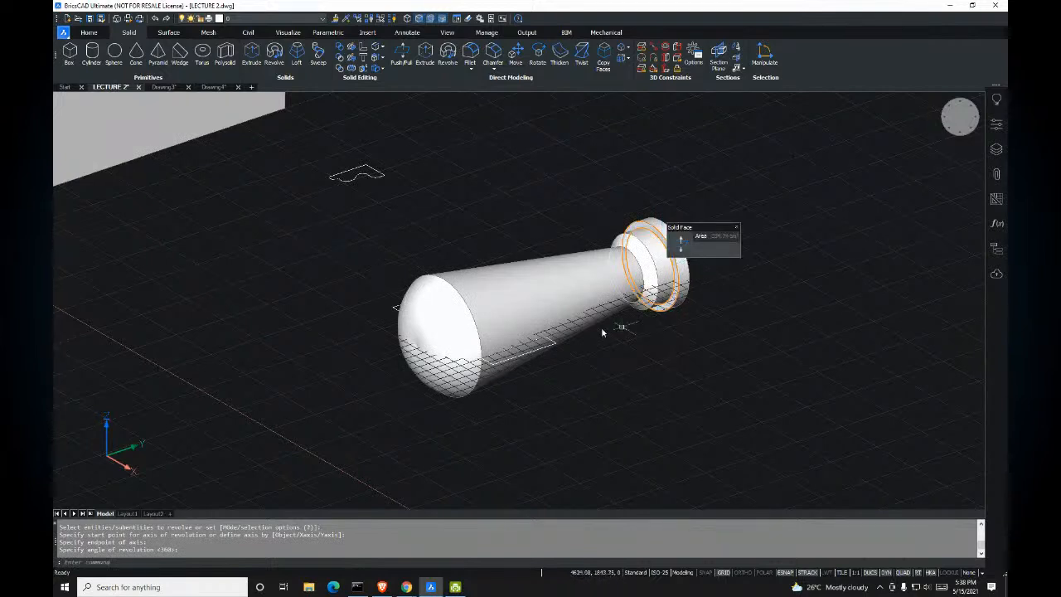
# Step: Revolve the original narrow rectangle 360 degrees about its short edge nearest the domed end to form a wheel disc
pyautogui.scroll(5, 513, 331)
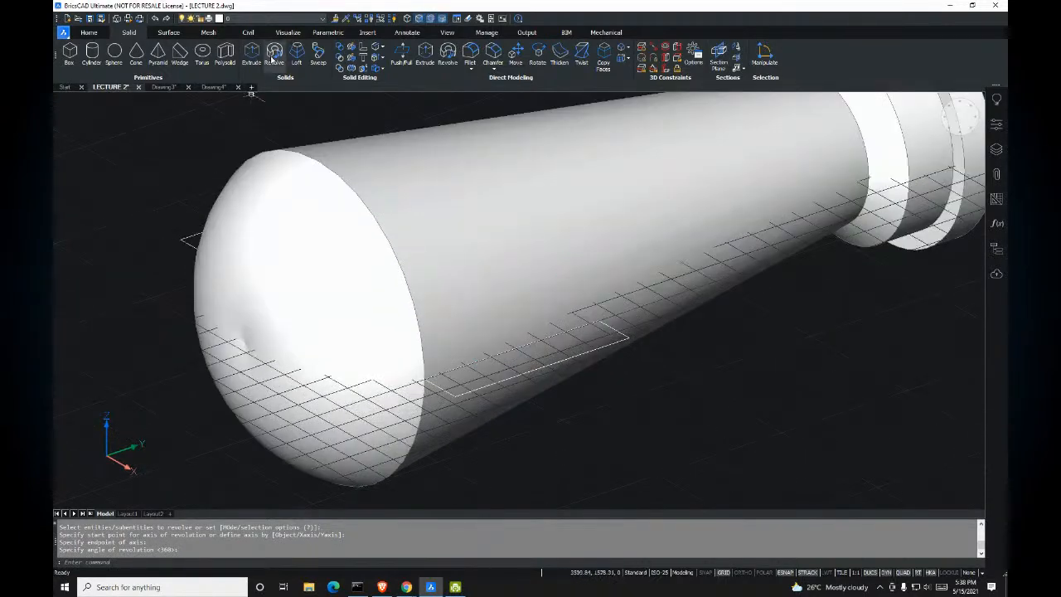
pyautogui.click(542, 369)
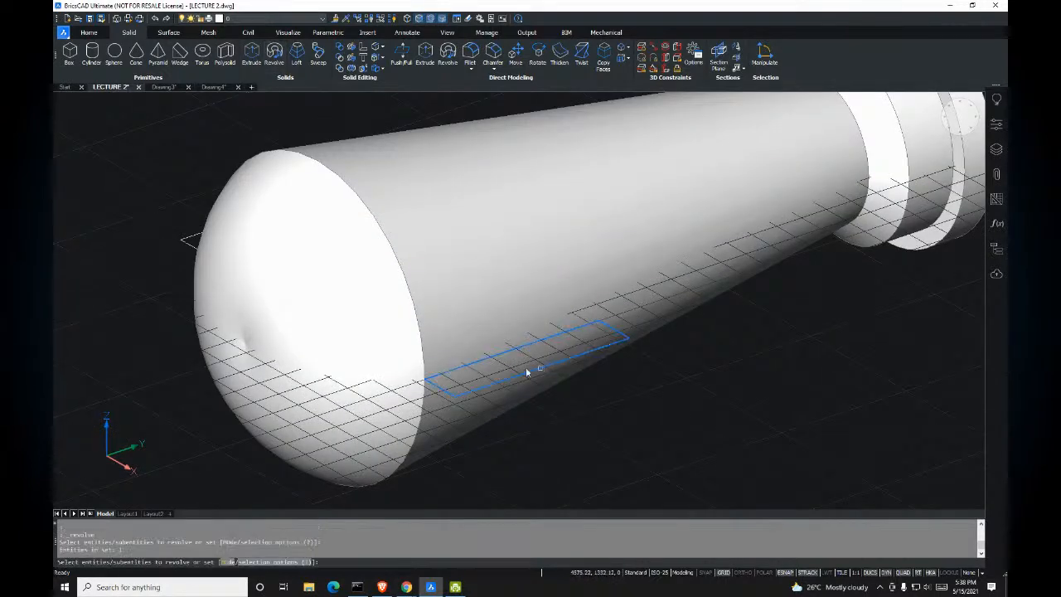
pyautogui.press('Return')
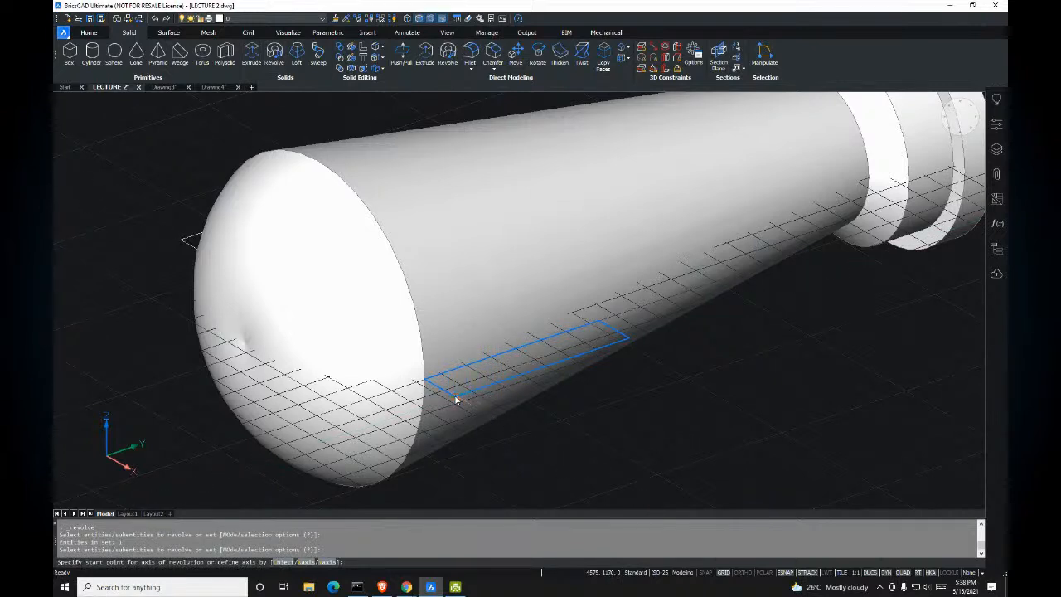
pyautogui.click(456, 397)
pyautogui.click(426, 380)
pyautogui.press('Return')
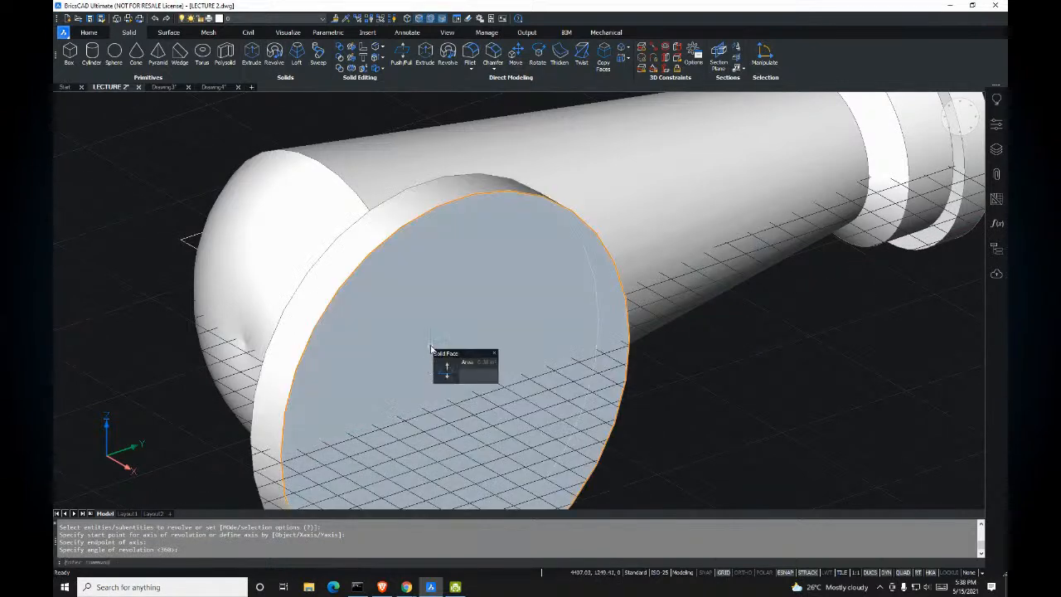
# Step: Revolve the mirrored rectangle 360 degrees about its short edge nearest the domed end to form the opposite wheel disc
pyautogui.scroll(-6, 482, 333)
pyautogui.keyDown('shift'); pyautogui.moveTo(432, 327); pyautogui.dragTo(439, 327); pyautogui.keyUp('shift')
pyautogui.keyDown('shift'); pyautogui.moveTo(439, 328); pyautogui.dragTo(529, 330, button='middle'); pyautogui.keyUp('shift')
pyautogui.scroll(3, 525, 332)
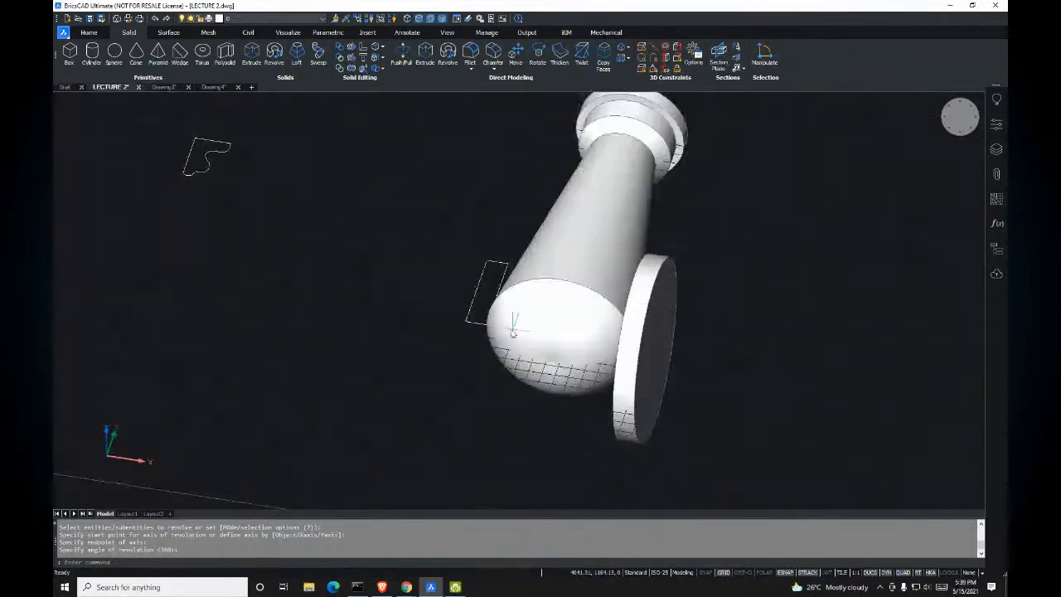
pyautogui.press('Return')
pyautogui.click(475, 326)
pyautogui.press('Return')
pyautogui.click(468, 321)
pyautogui.click(489, 326)
pyautogui.press('Return')
# Step: Examine the revolved tapered body and its two wheel discs from several angles
pyautogui.keyDown('shift'); pyautogui.moveTo(488, 327); pyautogui.dragTo(489, 352, button='middle'); pyautogui.keyUp('shift')
pyautogui.keyDown('shift'); pyautogui.moveTo(504, 400); pyautogui.dragTo(566, 387, button='middle'); pyautogui.keyUp('shift')
pyautogui.scroll(-3, 548, 343)
pyautogui.scroll(3, 522, 343)
pyautogui.keyDown('shift'); pyautogui.moveTo(522, 343); pyautogui.dragTo(481, 352, button='middle'); pyautogui.keyUp('shift')
pyautogui.scroll(-3, 493, 349)
pyautogui.scroll(2, 478, 339)
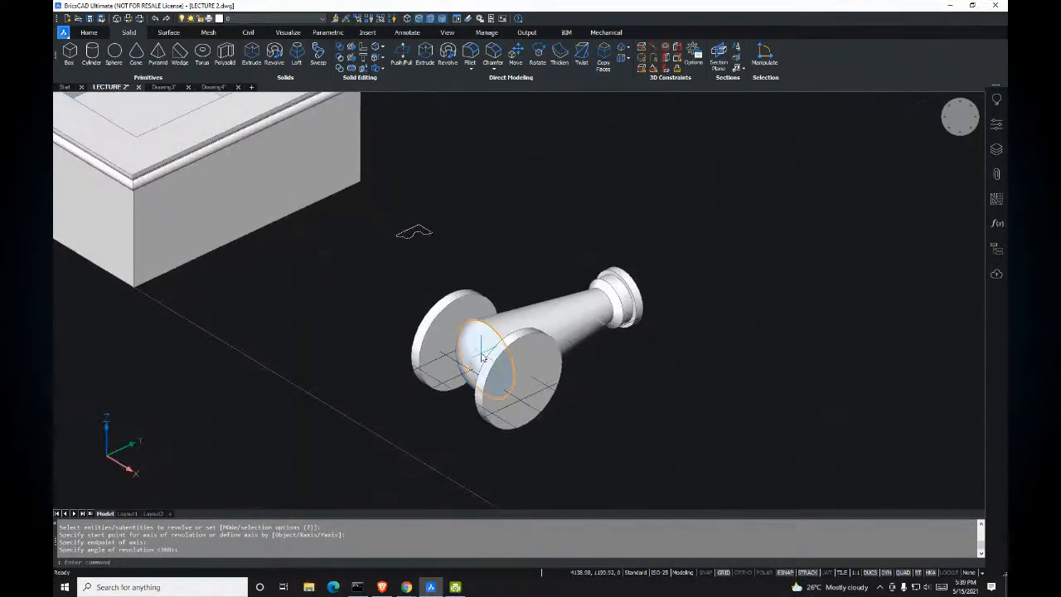
pyautogui.moveTo(484, 353)
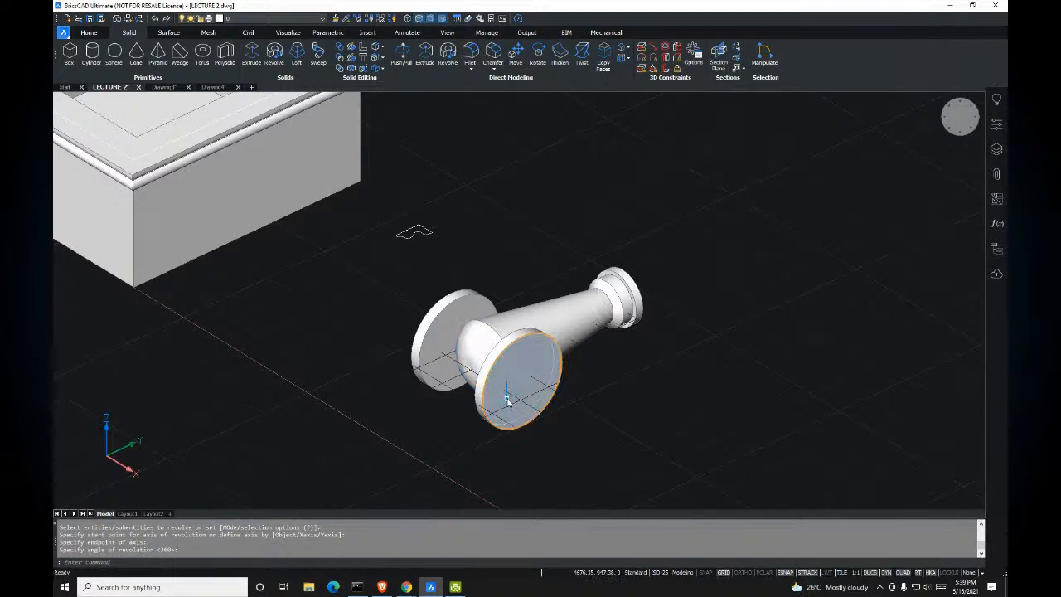
pyautogui.moveTo(509, 403)
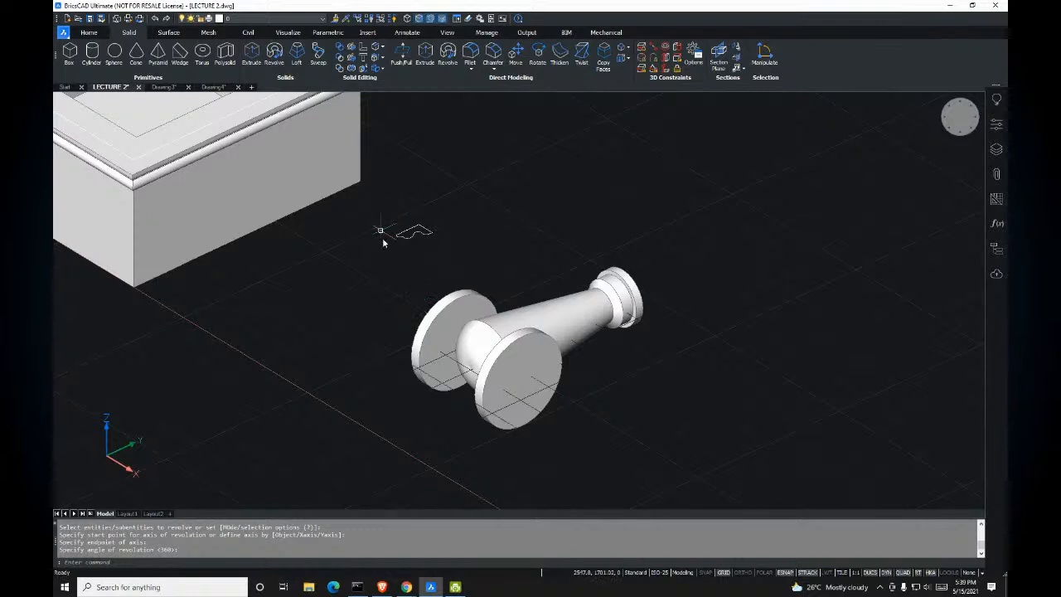
pyautogui.moveTo(457, 238)
pyautogui.keyDown('shift'); pyautogui.mouseDown(button='middle')
pyautogui.moveTo(486, 262)
pyautogui.moveTo(473, 331)
pyautogui.moveTo(338, 131)
pyautogui.mouseUp(button='middle'); pyautogui.keyUp('shift')
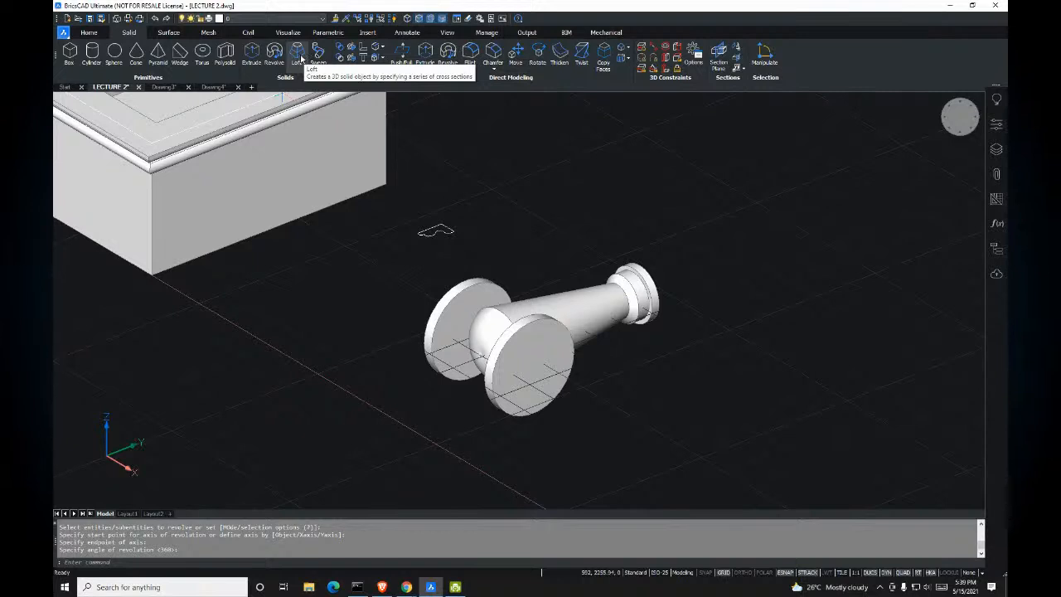
pyautogui.moveTo(404, 187); pyautogui.dragTo(280, 158, button='middle')
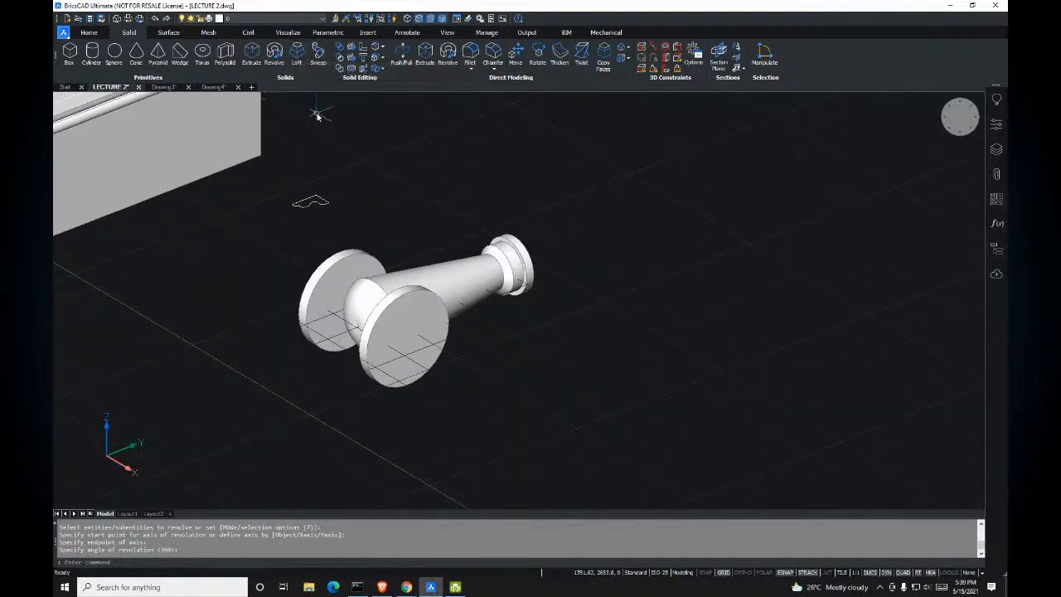
pyautogui.moveTo(501, 175); pyautogui.dragTo(435, 162, button='middle')
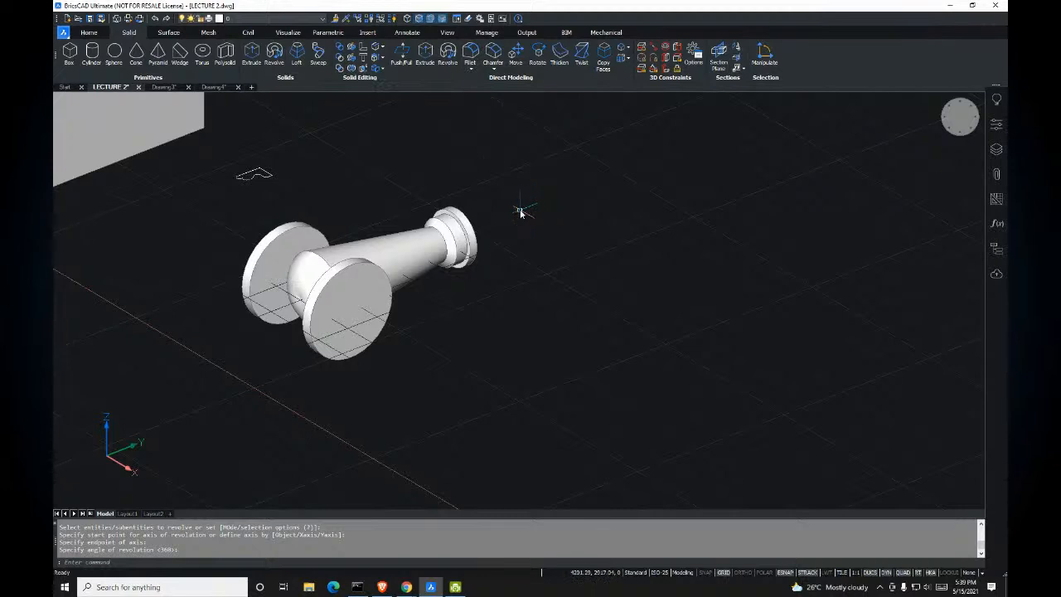
pyautogui.scroll(-2, 520, 213)
pyautogui.moveTo(495, 204); pyautogui.dragTo(470, 233, button='middle')
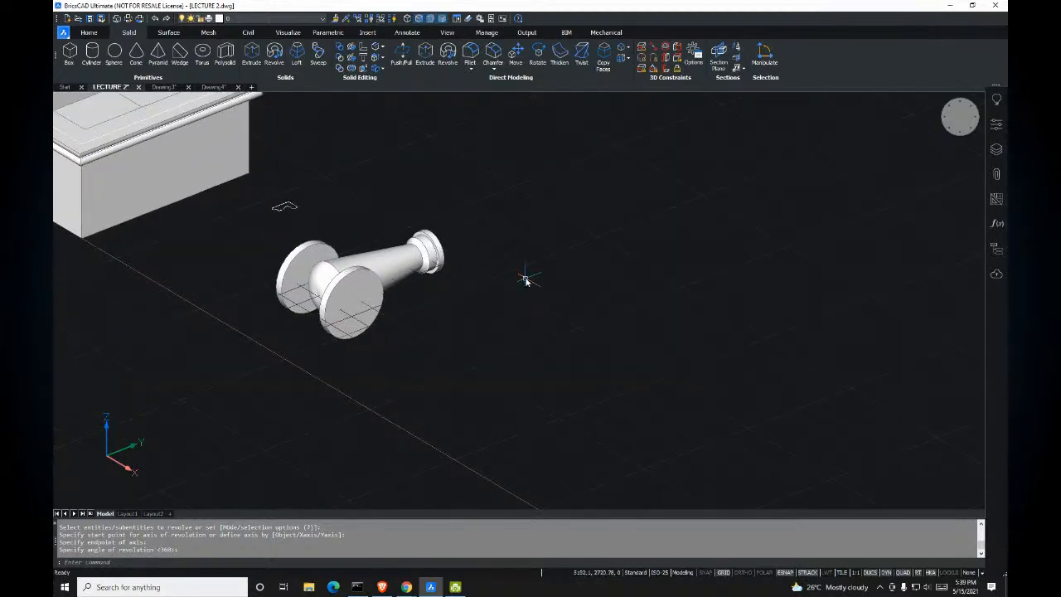
pyautogui.moveTo(526, 281); pyautogui.dragTo(523, 293, button='middle')
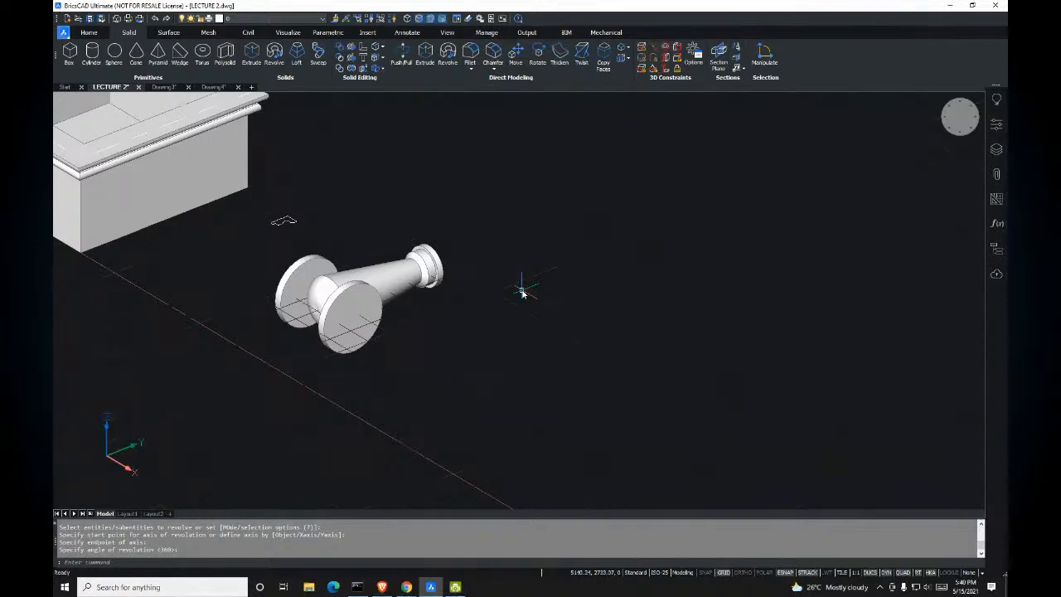
pyautogui.moveTo(442, 197); pyautogui.dragTo(423, 194, button='middle')
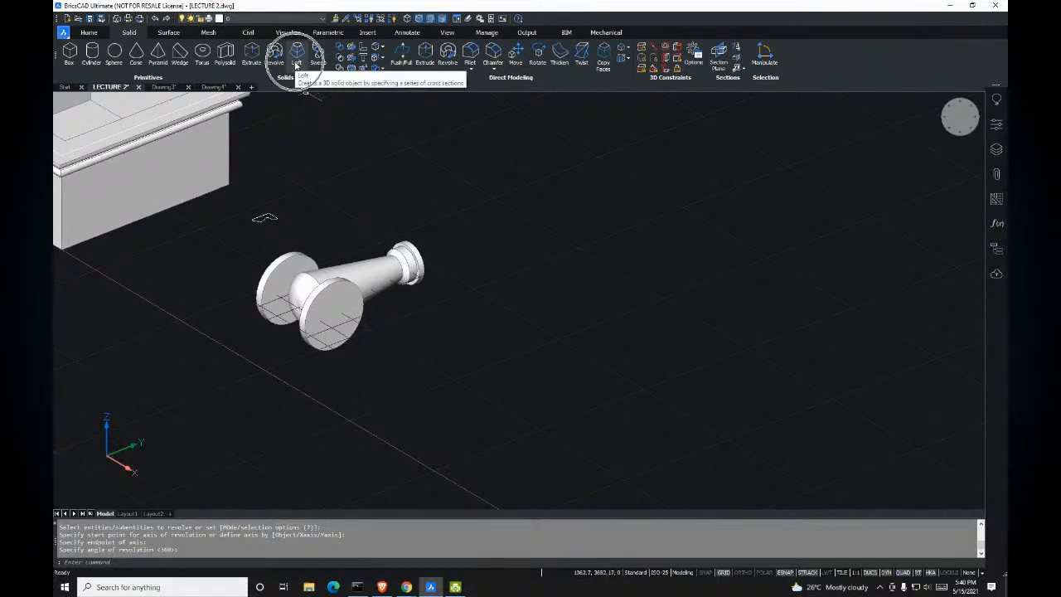
pyautogui.moveTo(428, 145); pyautogui.dragTo(404, 163, button='middle')
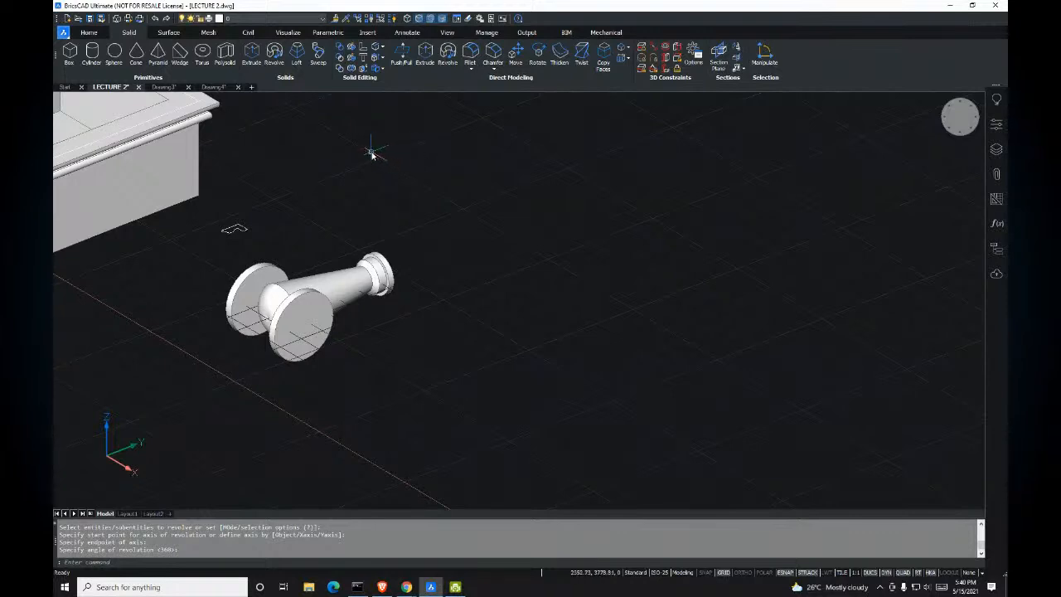
# Step: Draw a large closed, wavy spline contour on the ground plane beside the cannon-like body, keeping the default tangent
pyautogui.moveTo(331, 123); pyautogui.dragTo(307, 142, button='middle')
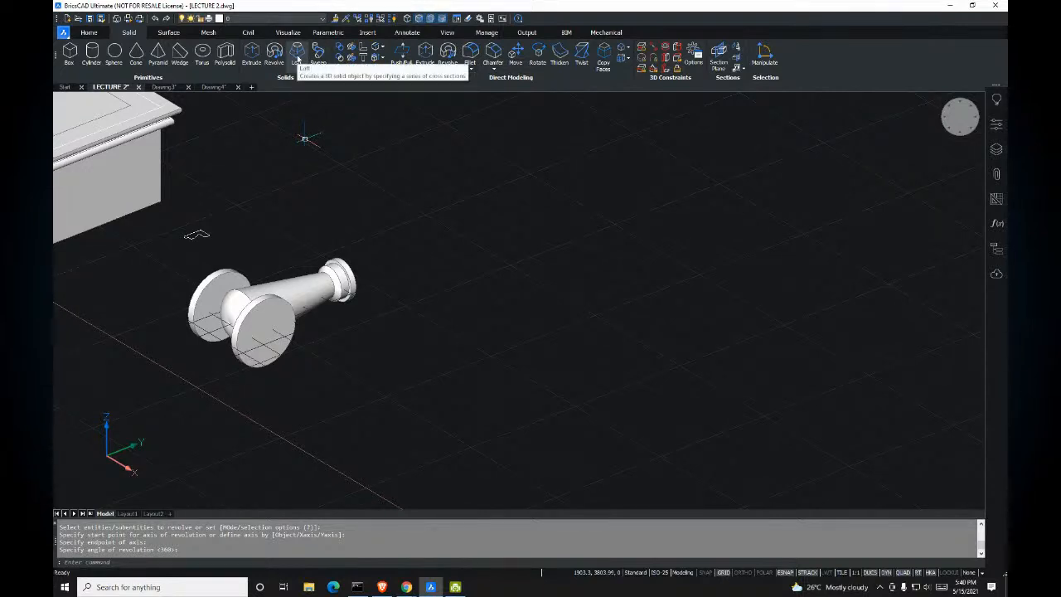
pyautogui.press('Escape')
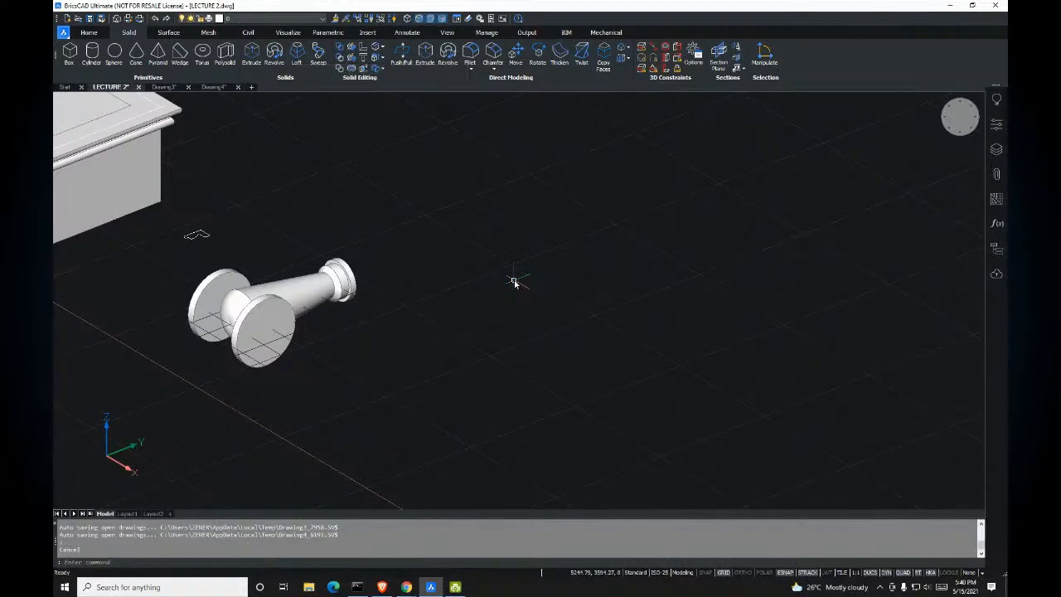
pyautogui.write('spl')
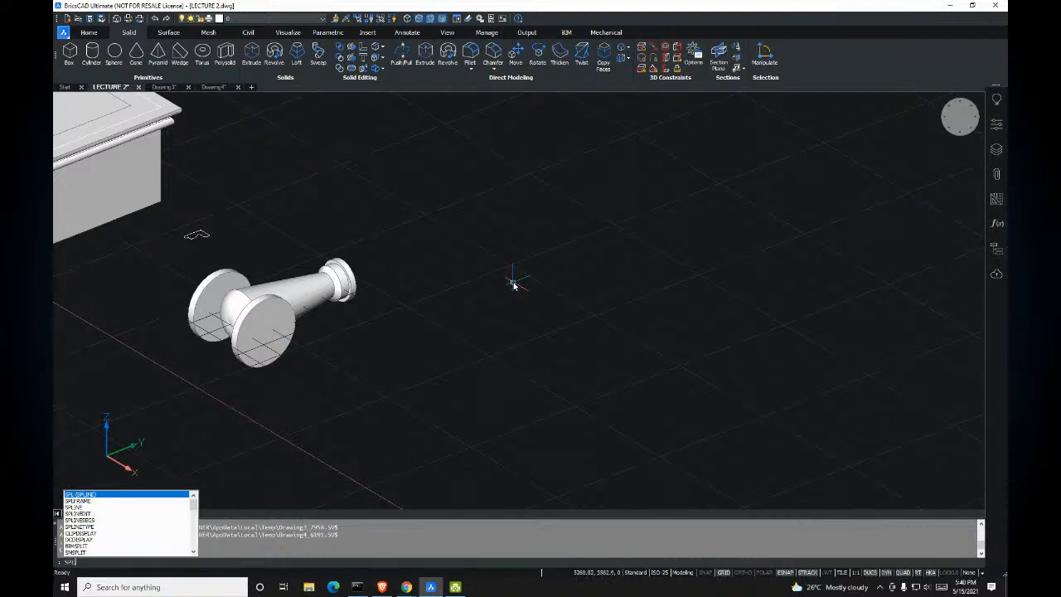
pyautogui.press('Return')
pyautogui.scroll(-2, 436, 326)
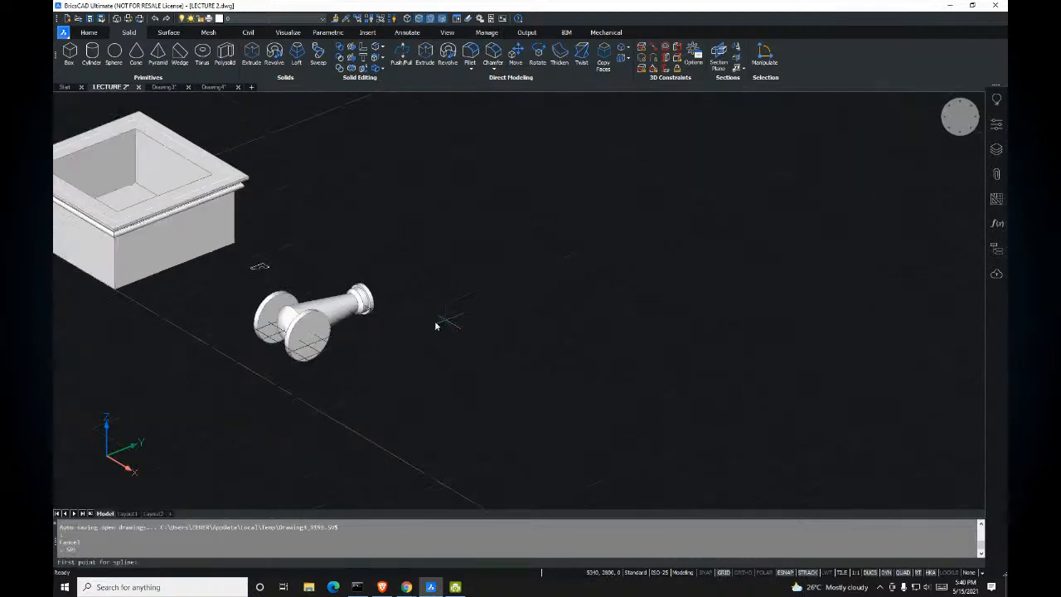
pyautogui.click(436, 355)
pyautogui.click(441, 305)
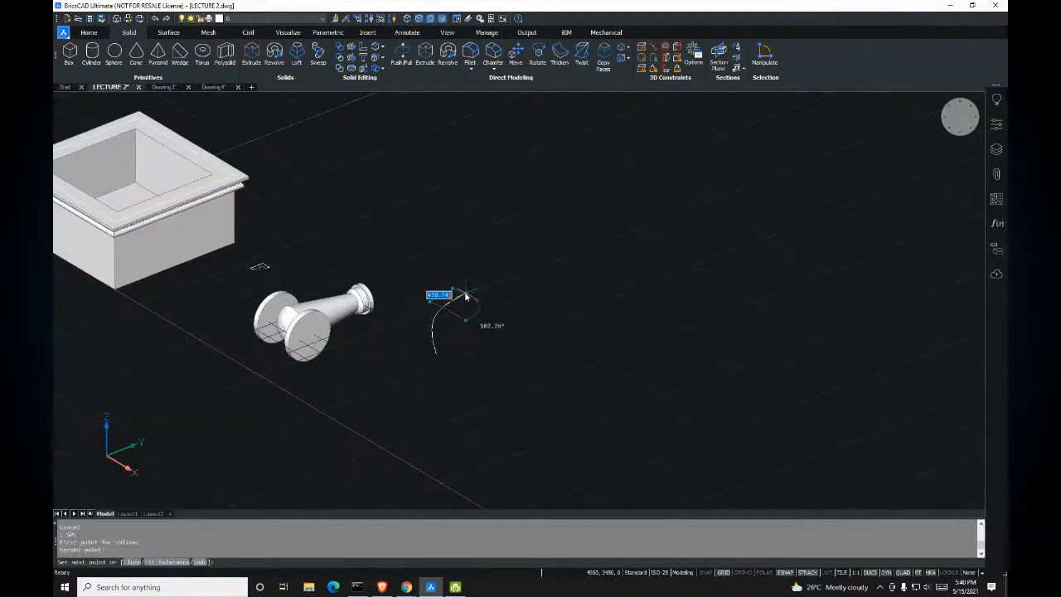
pyautogui.scroll(2, 468, 300)
pyautogui.click(471, 306)
pyautogui.moveTo(508, 290); pyautogui.dragTo(439, 292, button='middle')
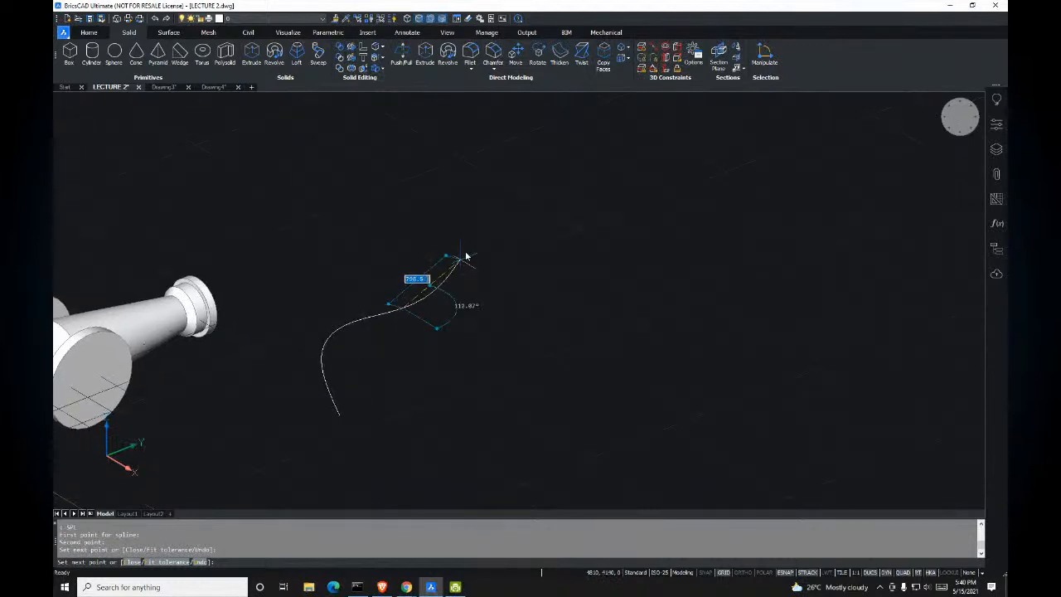
pyautogui.click(462, 232)
pyautogui.scroll(-3, 450, 170)
pyautogui.moveTo(454, 166); pyautogui.dragTo(405, 192, button='middle')
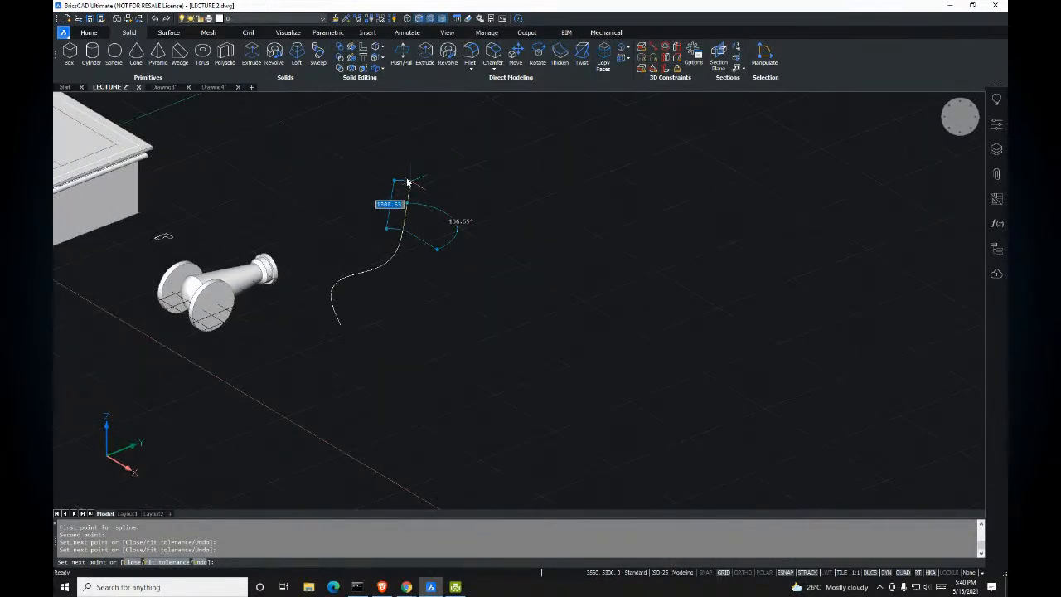
pyautogui.click(404, 177)
pyautogui.moveTo(457, 144); pyautogui.dragTo(423, 179, button='middle')
pyautogui.click(455, 172)
pyautogui.click(551, 207)
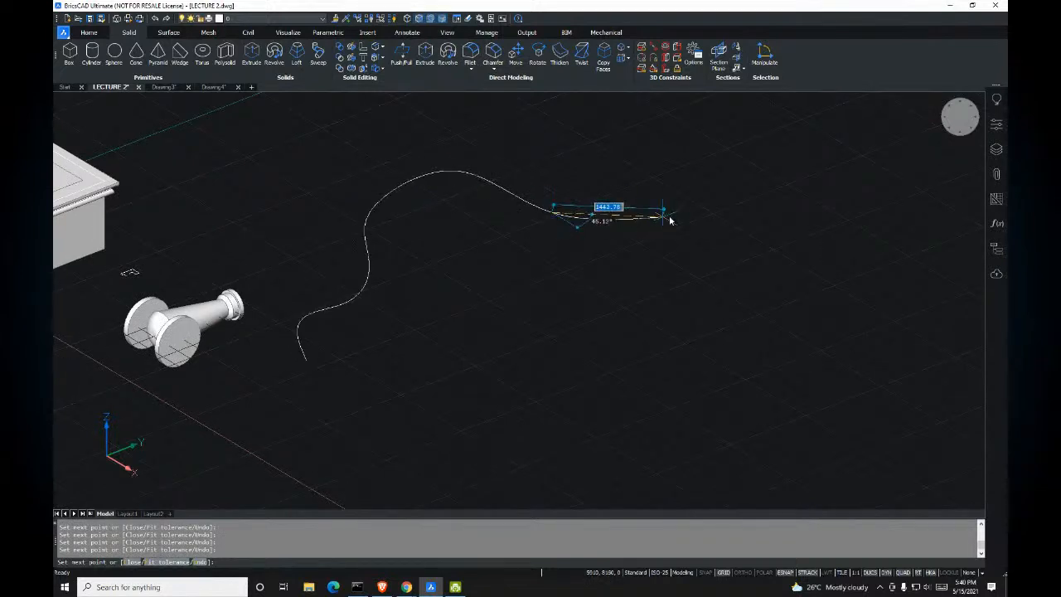
pyautogui.click(734, 194)
pyautogui.click(857, 262)
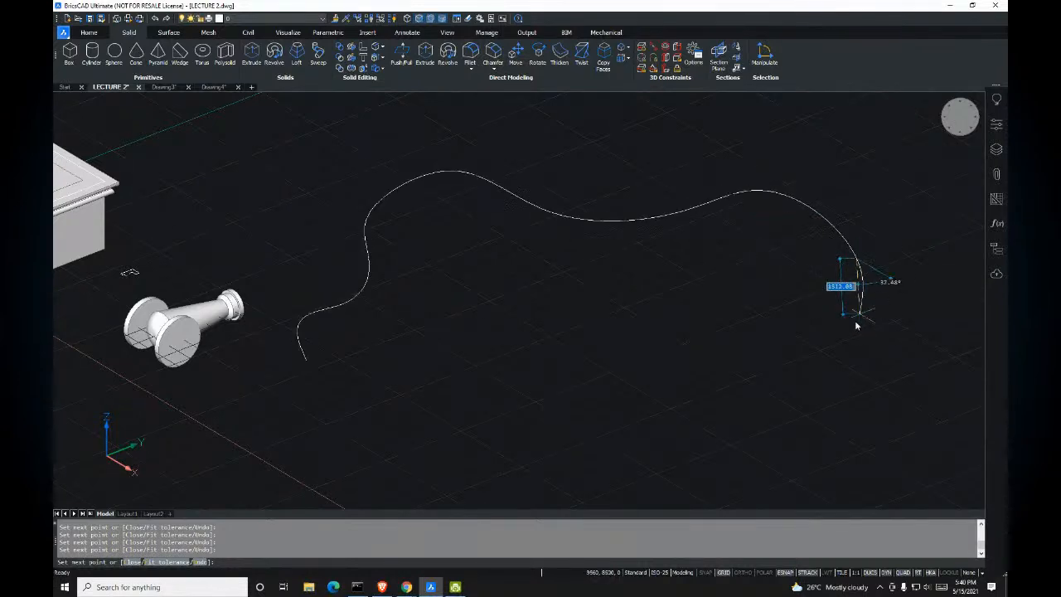
pyautogui.click(630, 363)
pyautogui.moveTo(603, 391); pyautogui.dragTo(652, 304, button='middle')
pyautogui.click(589, 348)
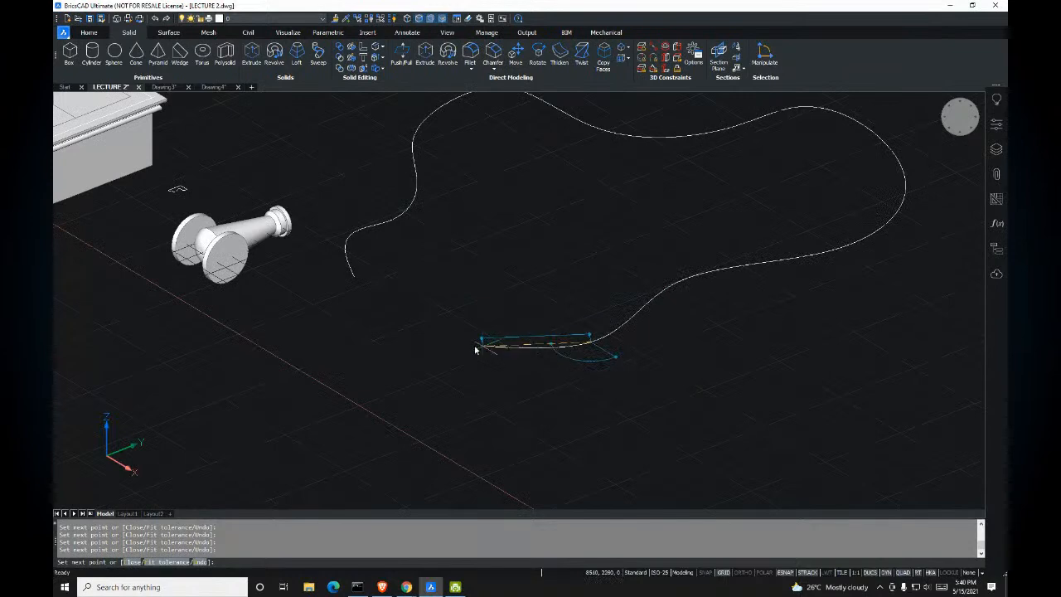
pyautogui.click(481, 343)
pyautogui.scroll(2, 372, 325)
pyautogui.click(354, 325)
pyautogui.click(349, 299)
pyautogui.moveTo(355, 284); pyautogui.dragTo(360, 316, button='middle')
pyautogui.write('c')
pyautogui.press('Return')
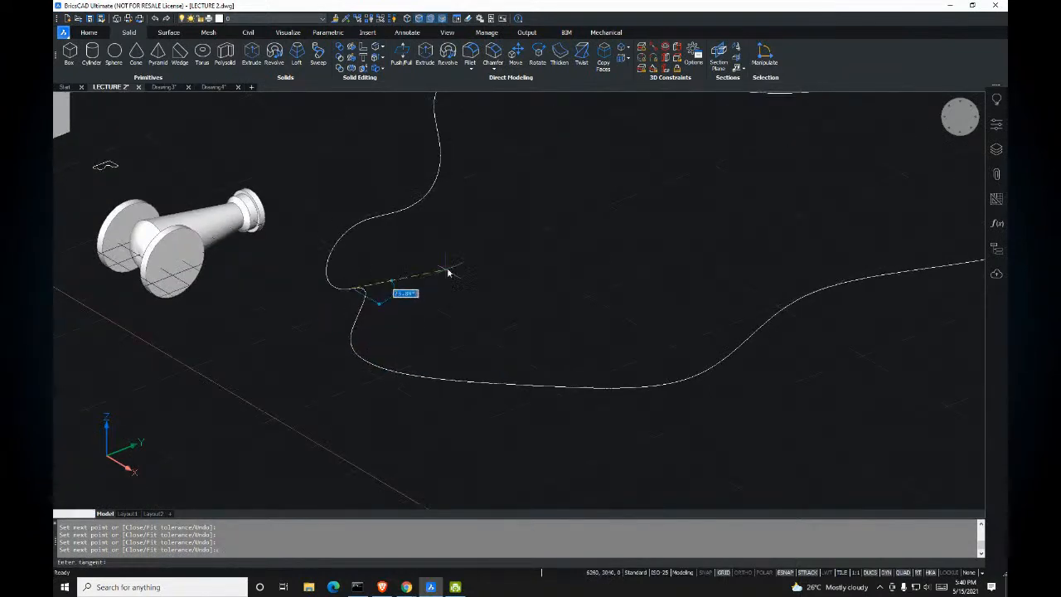
pyautogui.press('Return')
pyautogui.scroll(-4, 473, 315)
# Step: Draw a second closed spline inside the large contour, roughly following its wavy outline at a smaller size
pyautogui.press('Return')
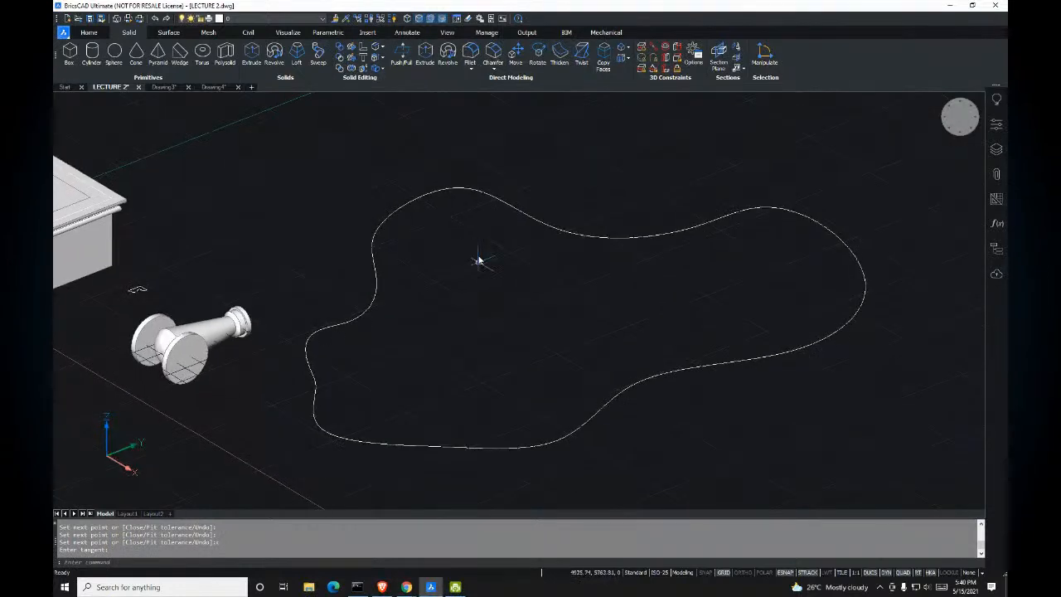
pyautogui.click(488, 245)
pyautogui.click(441, 239)
pyautogui.click(422, 277)
pyautogui.click(421, 338)
pyautogui.click(381, 360)
pyautogui.click(384, 408)
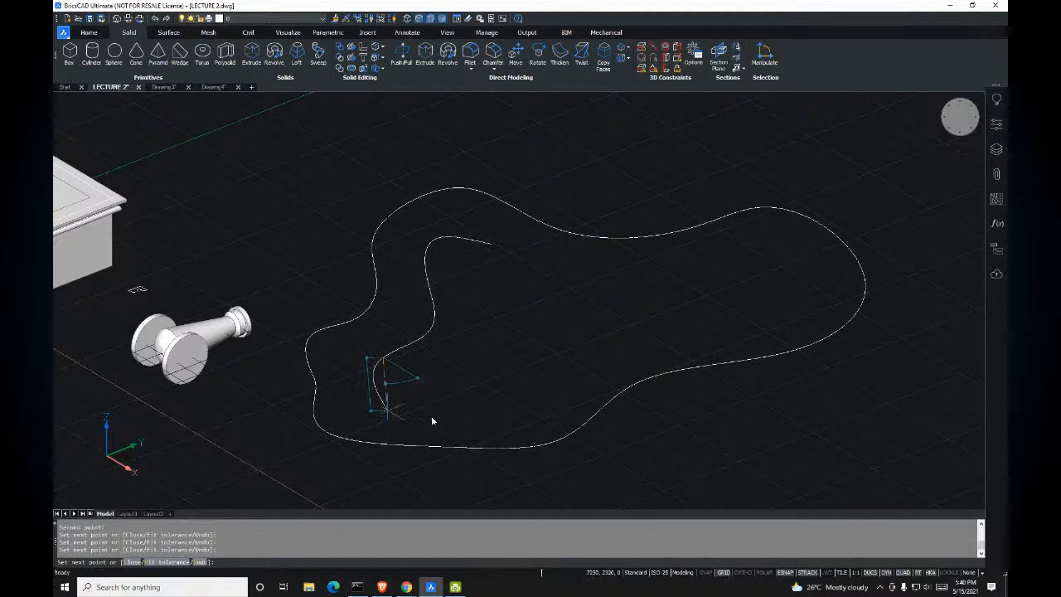
pyautogui.click(543, 406)
pyautogui.click(590, 336)
pyautogui.click(714, 325)
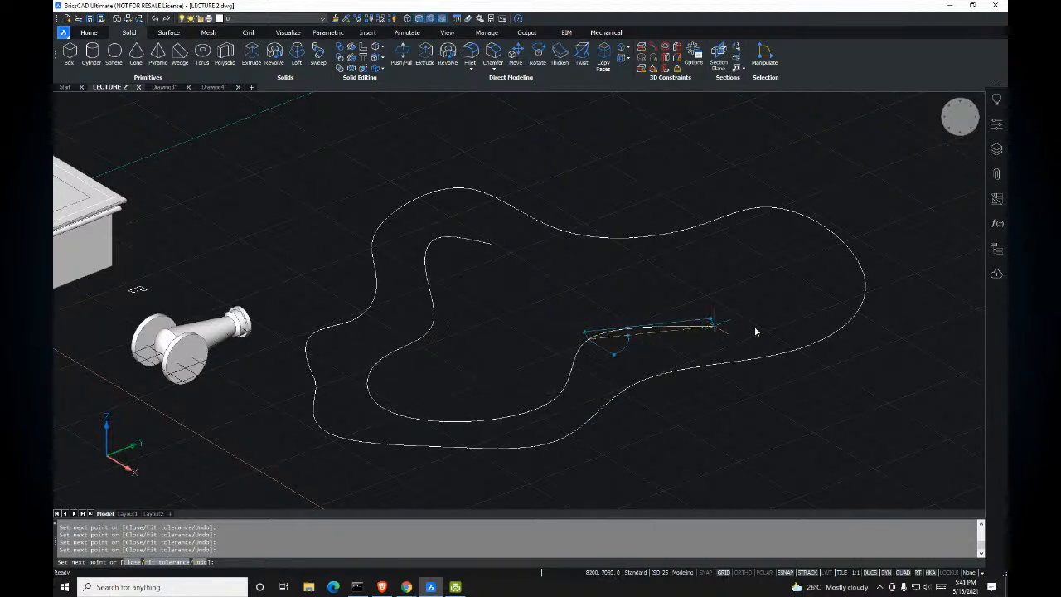
pyautogui.click(781, 311)
pyautogui.click(781, 266)
pyautogui.click(742, 265)
pyautogui.click(680, 280)
pyautogui.click(619, 280)
pyautogui.click(535, 264)
pyautogui.write('cc')
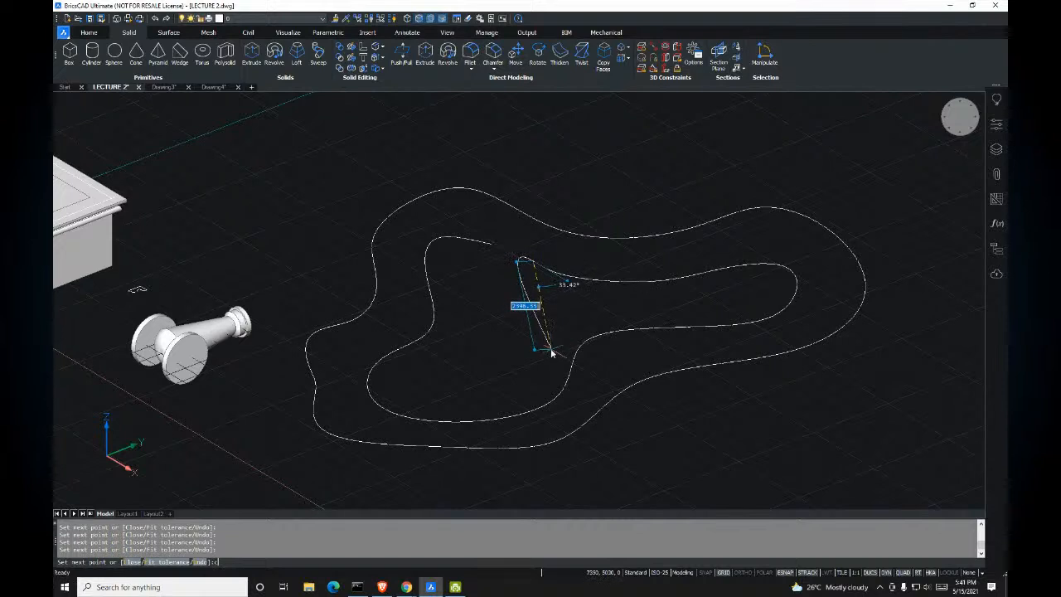
pyautogui.press('Return')
pyautogui.press('Return')
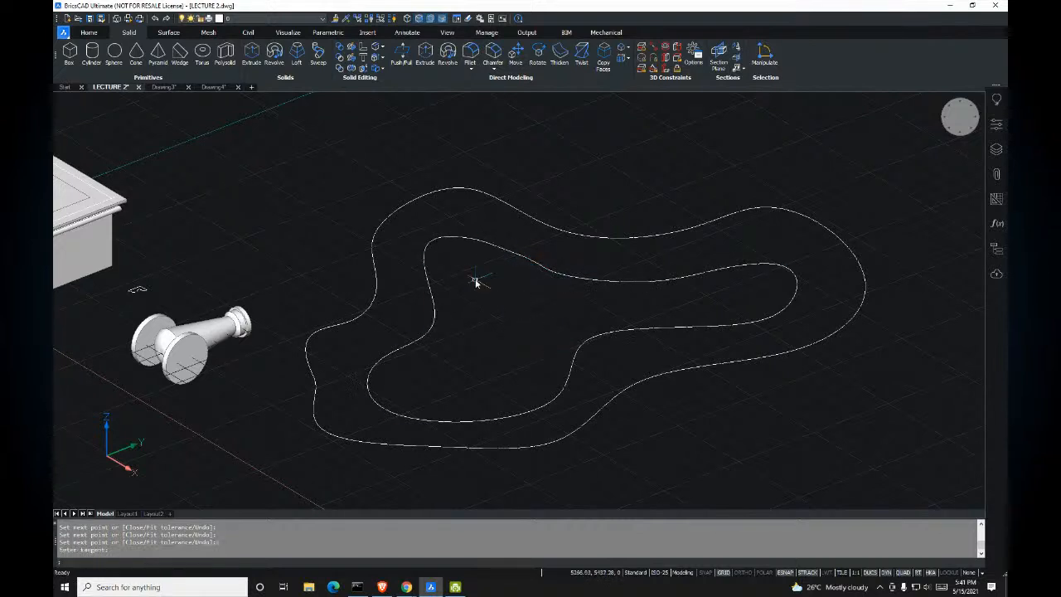
# Step: Draw a third, smallest closed spline inside the second contour, with a narrow arm reaching toward its far end
pyautogui.moveTo(476, 283)
pyautogui.press('Return')
pyautogui.scroll(2, 489, 287)
pyautogui.click(499, 280)
pyautogui.click(467, 264)
pyautogui.click(443, 305)
pyautogui.click(457, 343)
pyautogui.click(445, 370)
pyautogui.click(410, 408)
pyautogui.click(465, 439)
pyautogui.click(530, 404)
pyautogui.click(575, 345)
pyautogui.click(642, 320)
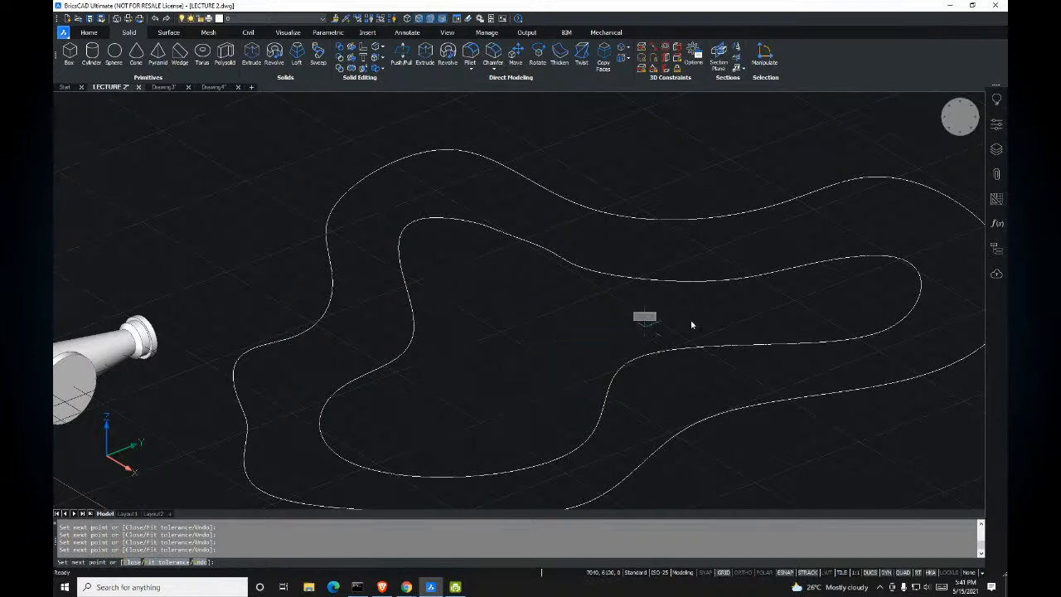
pyautogui.click(833, 321)
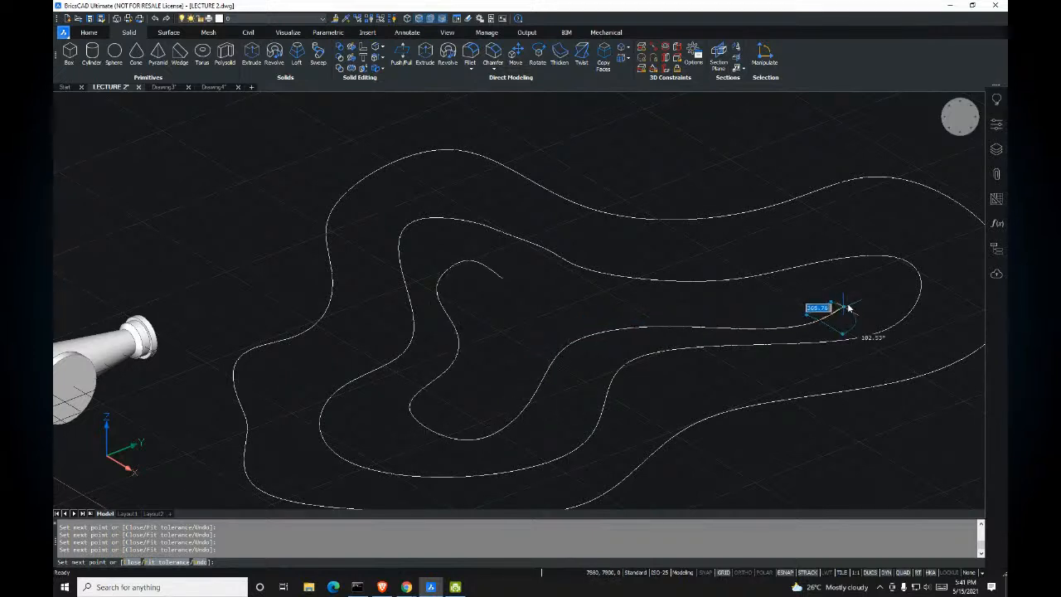
pyautogui.click(787, 308)
pyautogui.click(721, 310)
pyautogui.click(595, 307)
pyautogui.click(523, 300)
pyautogui.press('Return')
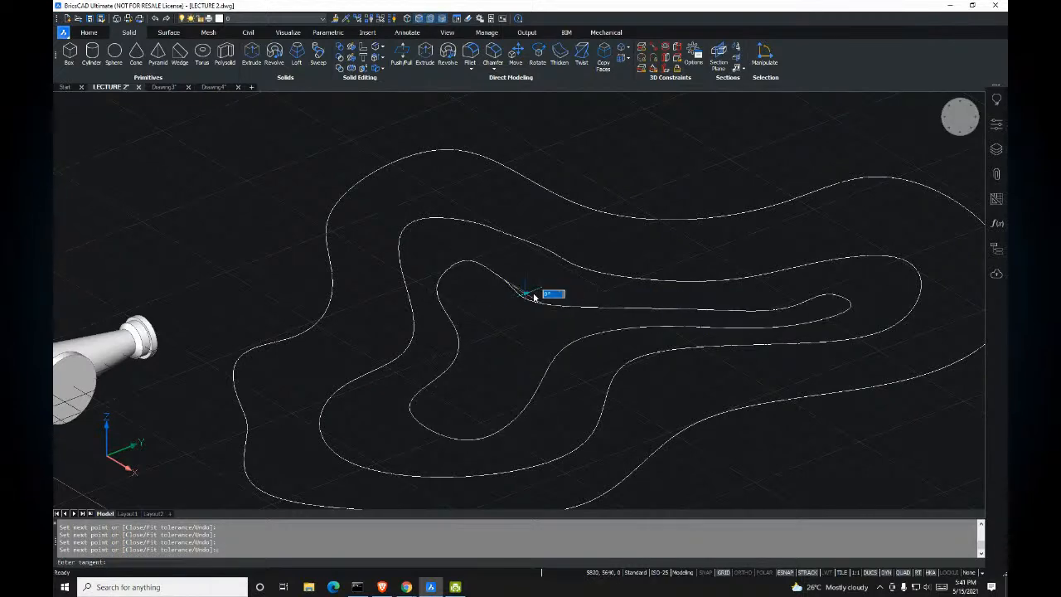
pyautogui.scroll(-2, 483, 258)
pyautogui.moveTo(495, 271); pyautogui.dragTo(437, 284, button='middle')
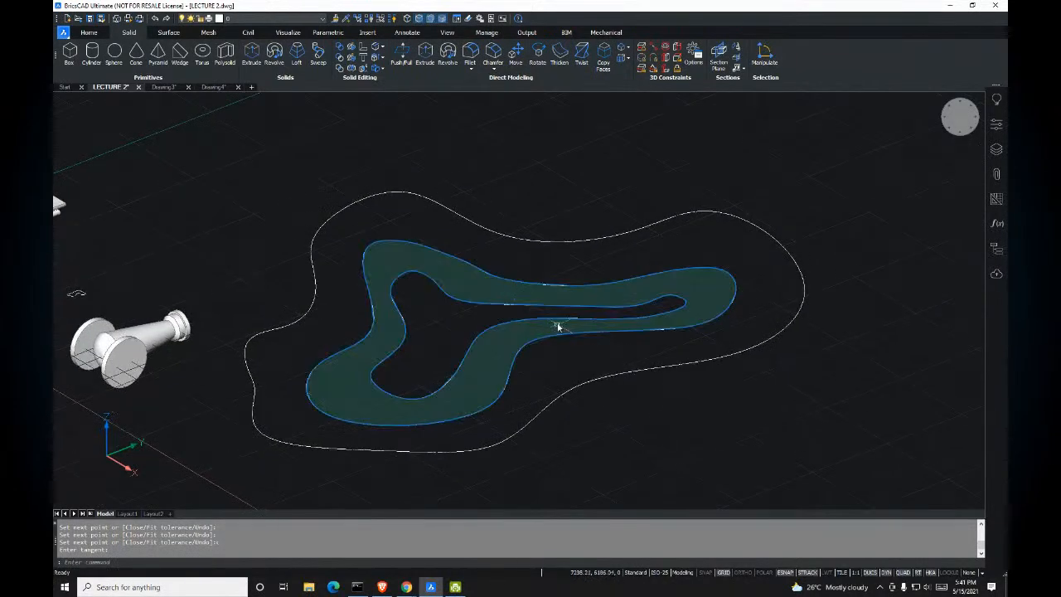
# Step: Move the two inner contours together straight up by about 820 units with ortho on, leaving the outer contour on the ground
pyautogui.moveTo(551, 321)
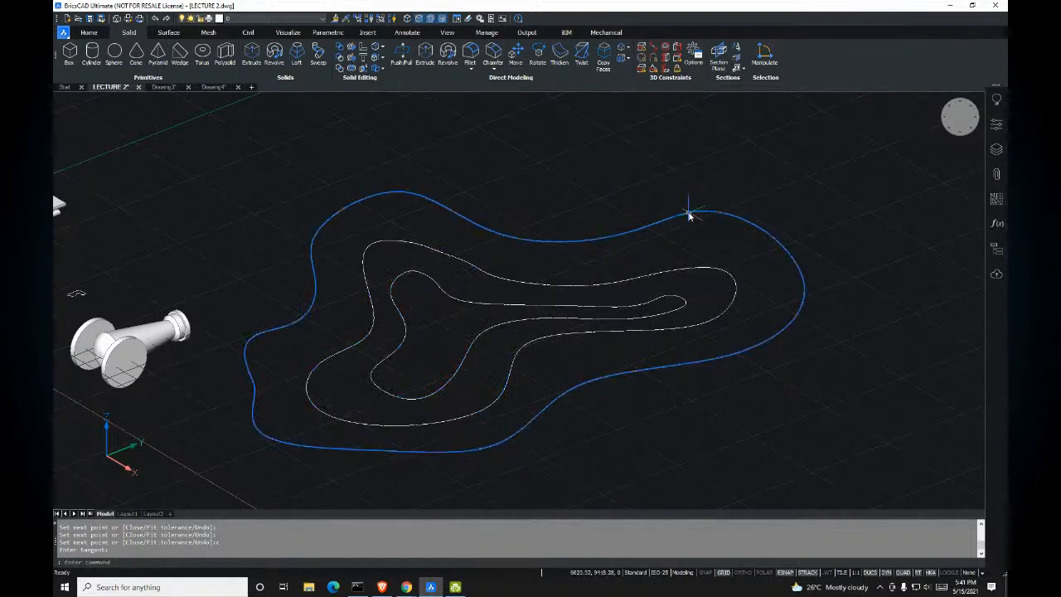
pyautogui.moveTo(688, 216)
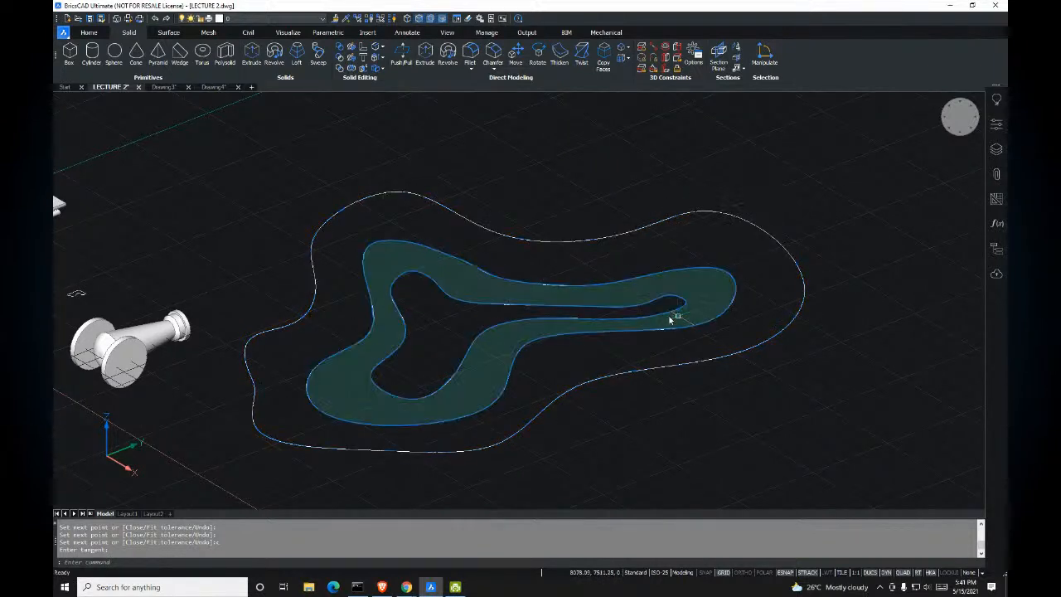
pyautogui.keyDown('shift'); pyautogui.moveTo(741, 338); pyautogui.dragTo(592, 336, button='middle'); pyautogui.keyUp('shift')
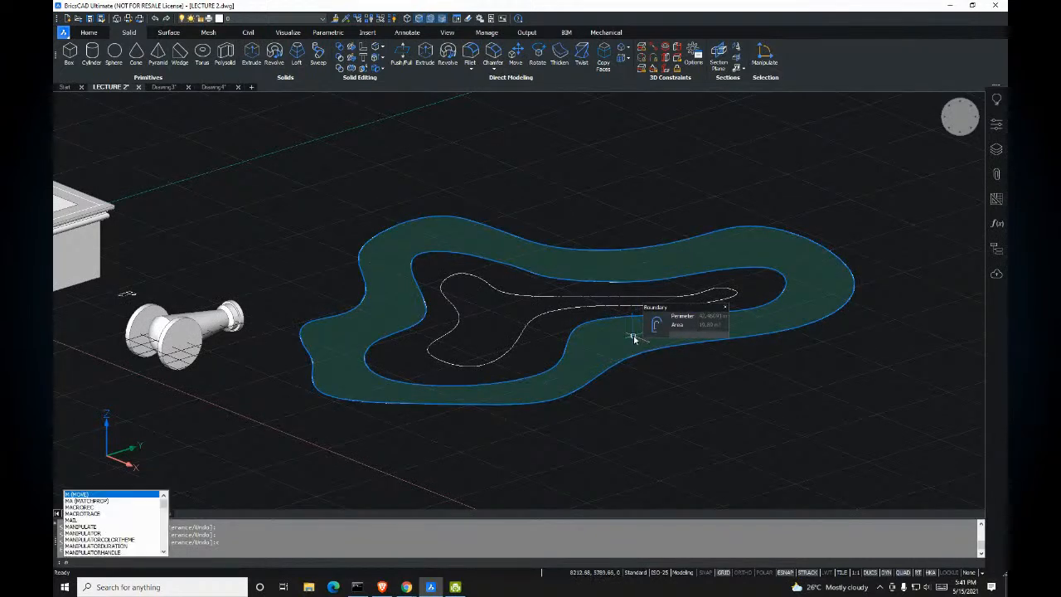
pyautogui.press('Return')
pyautogui.click(663, 333)
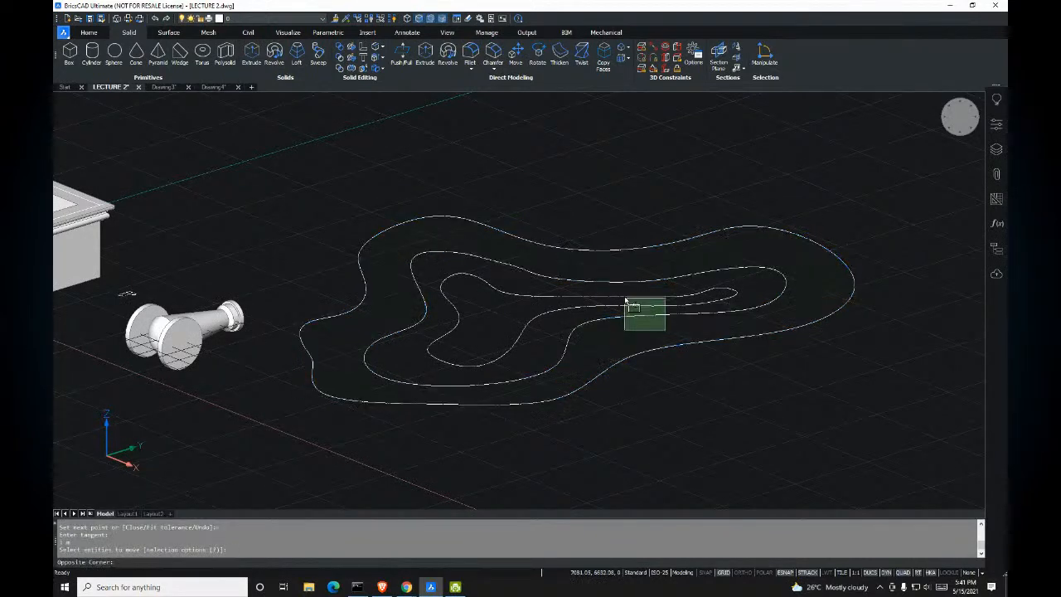
pyautogui.click(623, 297)
pyautogui.press('Return')
pyautogui.click(817, 291)
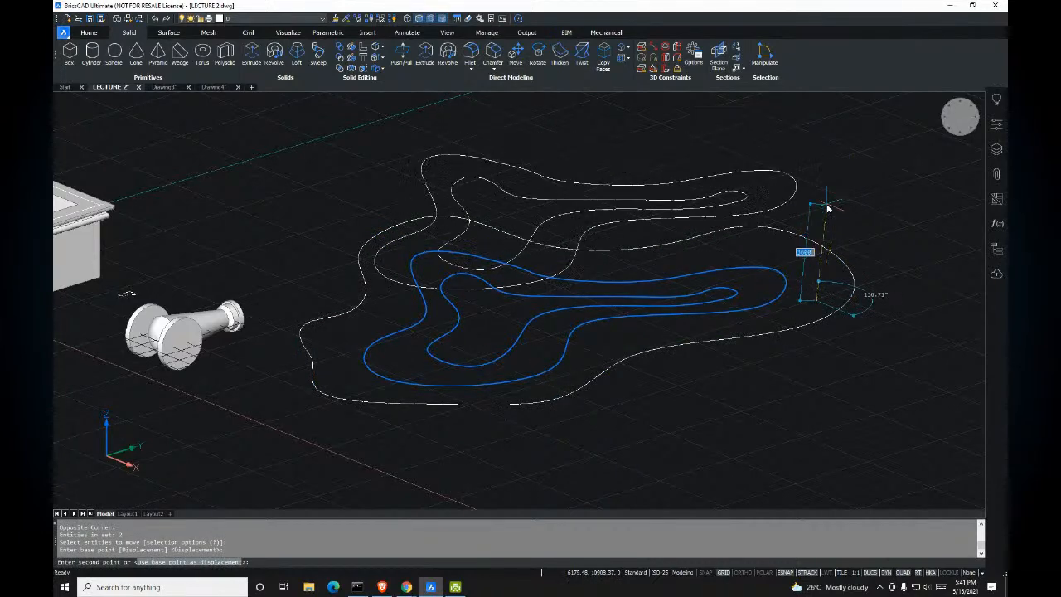
pyautogui.press('F8')
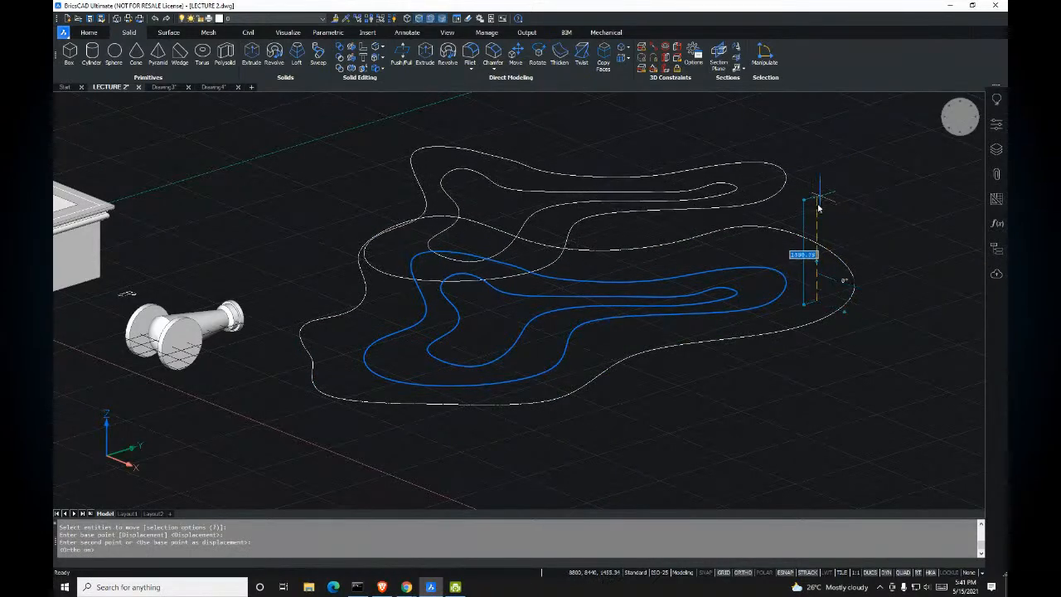
pyautogui.moveTo(817, 211)
pyautogui.mouseDown(button='middle')
pyautogui.moveTo(772, 225)
pyautogui.moveTo(801, 237)
pyautogui.moveTo(783, 232)
pyautogui.mouseUp(button='middle')
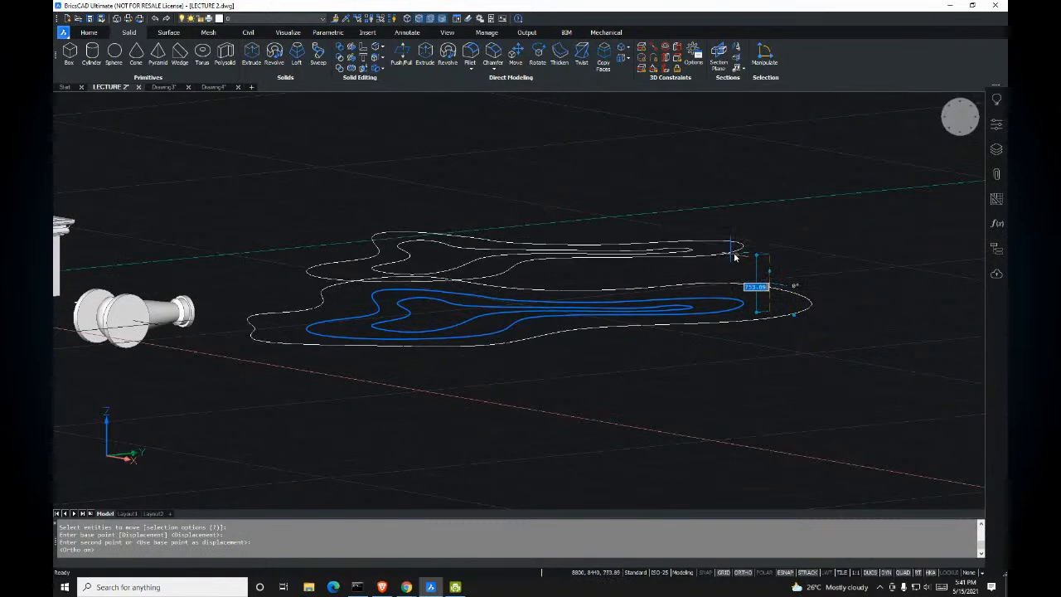
pyautogui.moveTo(743, 263)
pyautogui.keyDown('shift'); pyautogui.mouseDown(button='middle')
pyautogui.moveTo(761, 274)
pyautogui.moveTo(747, 271)
pyautogui.mouseUp(button='middle'); pyautogui.keyUp('shift')
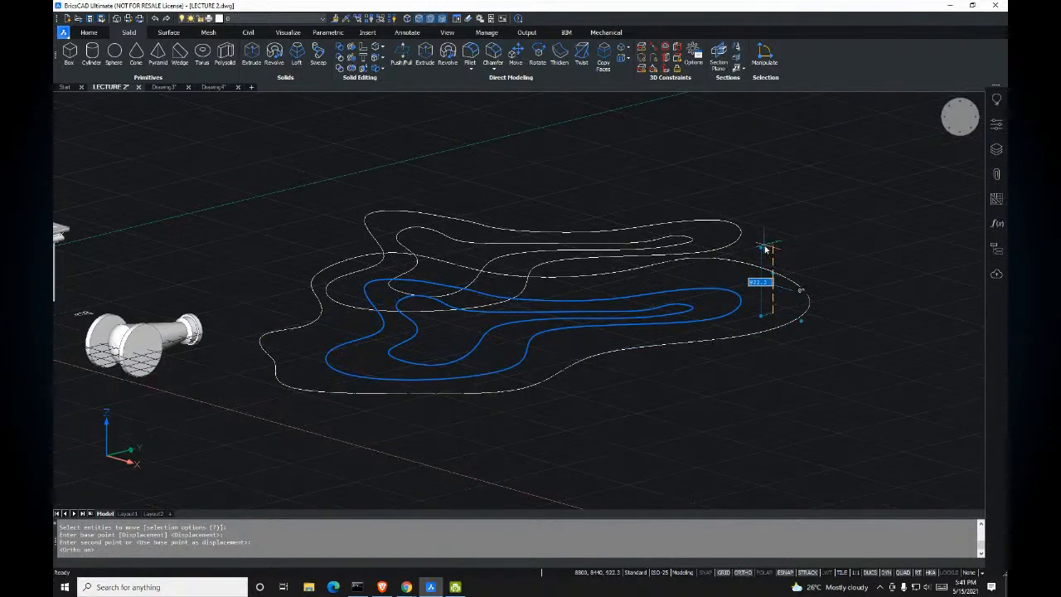
pyautogui.keyDown('shift'); pyautogui.moveTo(787, 246); pyautogui.dragTo(724, 248, button='middle'); pyautogui.keyUp('shift')
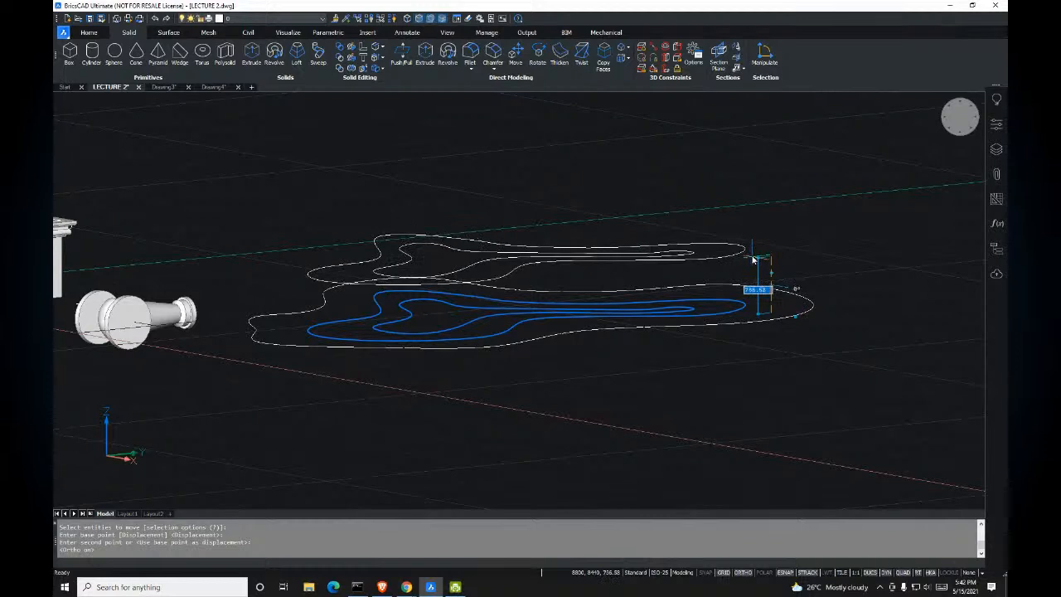
pyautogui.moveTo(776, 259)
pyautogui.keyDown('shift'); pyautogui.mouseDown(button='middle')
pyautogui.moveTo(788, 272)
pyautogui.moveTo(762, 254)
pyautogui.mouseUp(button='middle'); pyautogui.keyUp('shift')
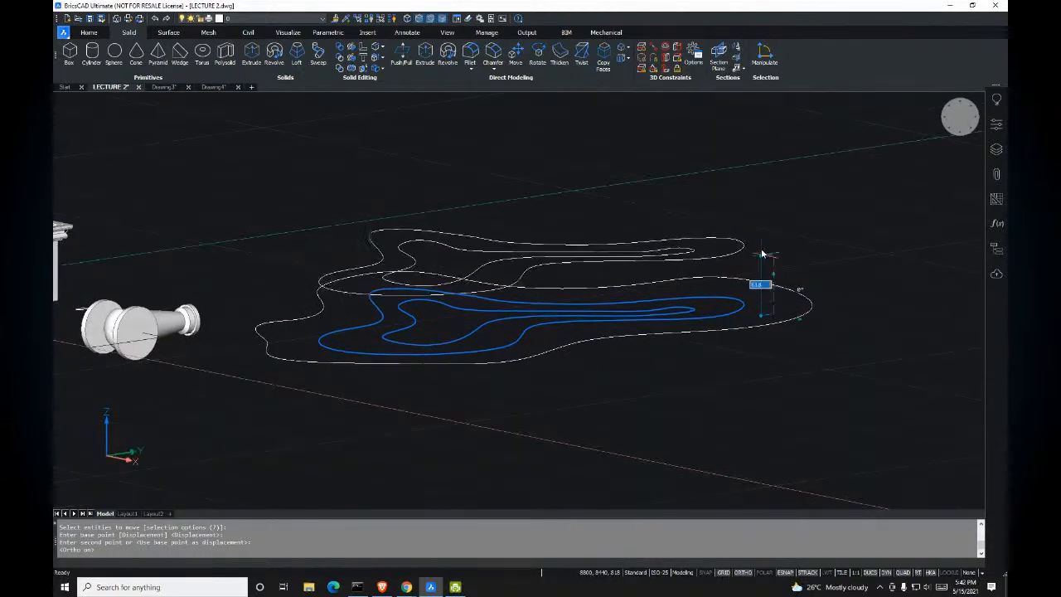
pyautogui.click(769, 251)
# Step: Move the smallest contour farther straight up so it sits above the middle contour
pyautogui.press('space')
pyautogui.click(693, 246)
pyautogui.press('space')
pyautogui.click(801, 247)
pyautogui.click(805, 199)
# Step: Loft the three stacked closed splines into a solid, selecting them from the ground contour to the smallest, using cross sections only
pyautogui.keyDown('shift'); pyautogui.moveTo(707, 215); pyautogui.dragTo(594, 289, button='middle'); pyautogui.keyUp('shift')
pyautogui.scroll(2, 593, 289)
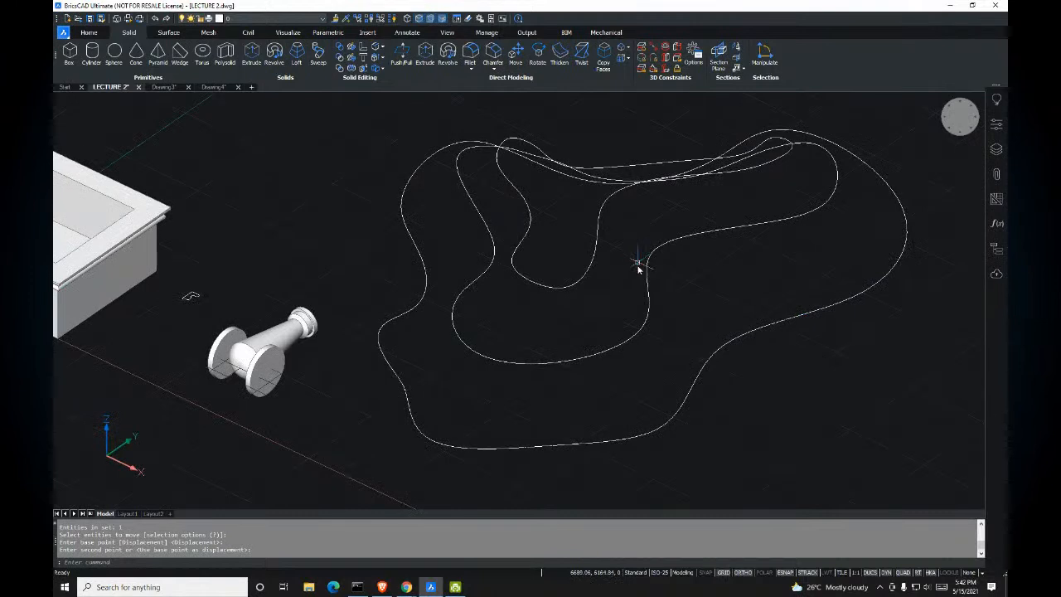
pyautogui.click(298, 57)
pyautogui.press('ctrl')
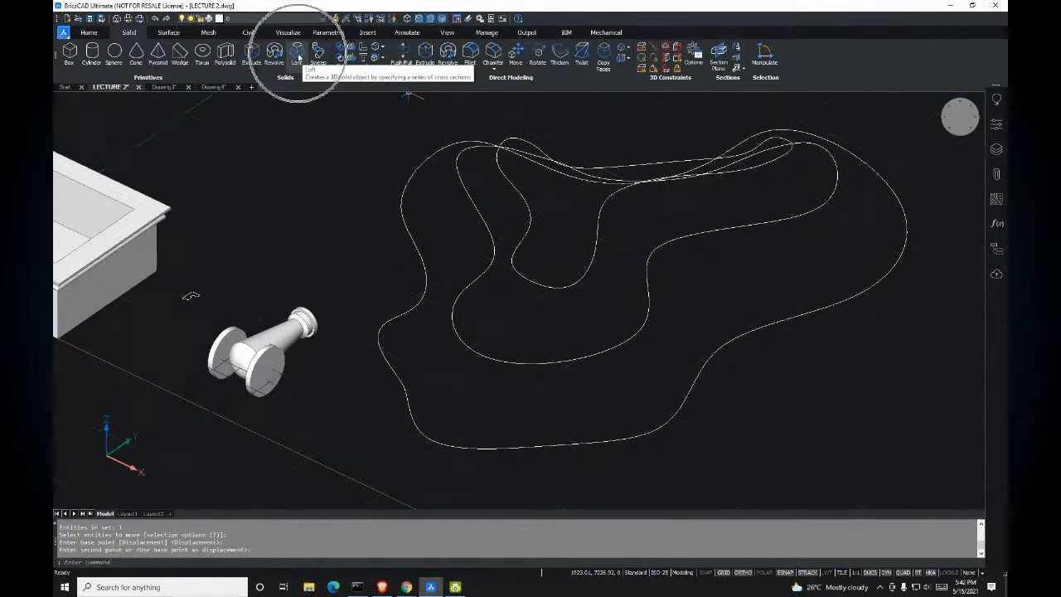
pyautogui.keyDown('shift'); pyautogui.moveTo(505, 228); pyautogui.dragTo(530, 234, button='middle'); pyautogui.keyUp('shift')
pyautogui.press('ctrl')
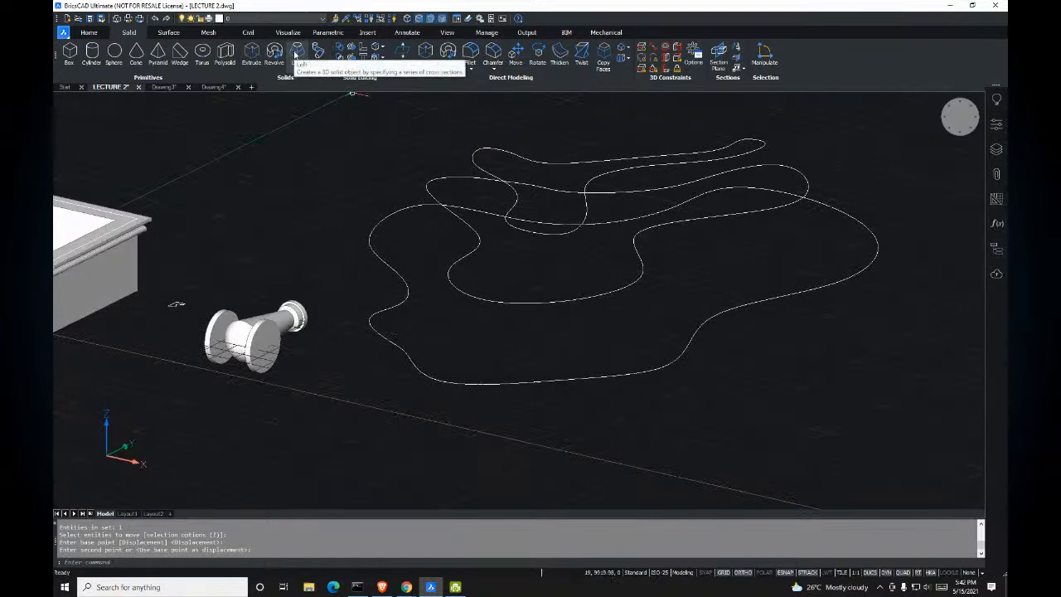
pyautogui.click(296, 52)
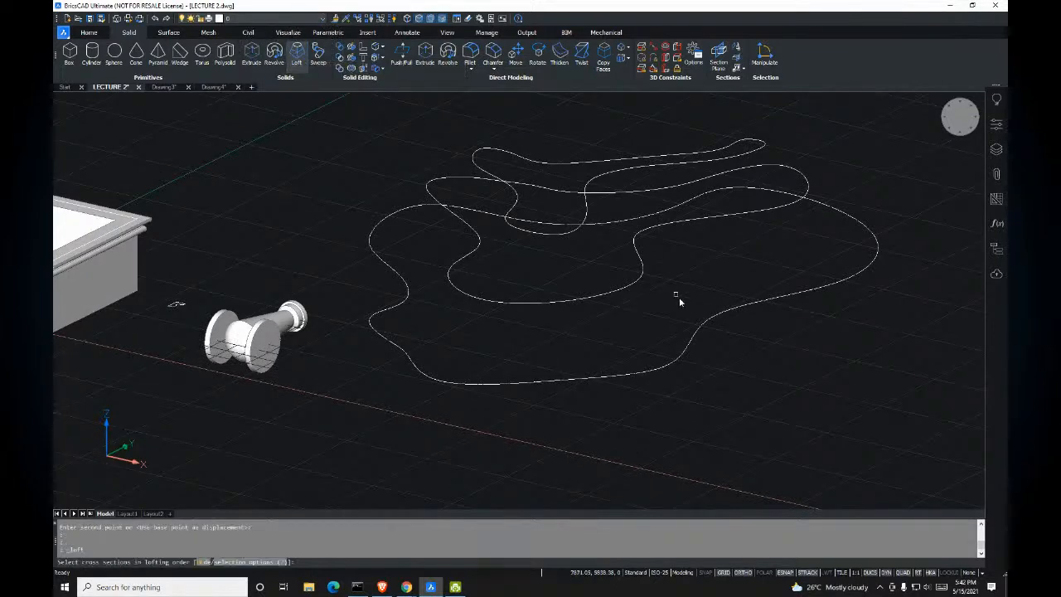
pyautogui.click(641, 278)
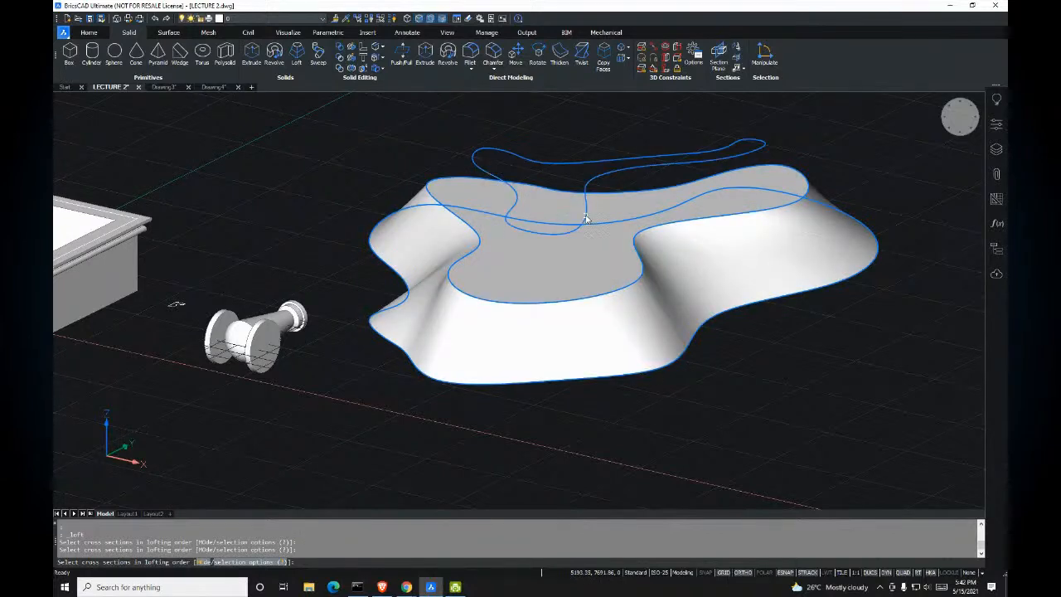
pyautogui.click(586, 219)
pyautogui.press('Return')
pyautogui.press('Return')
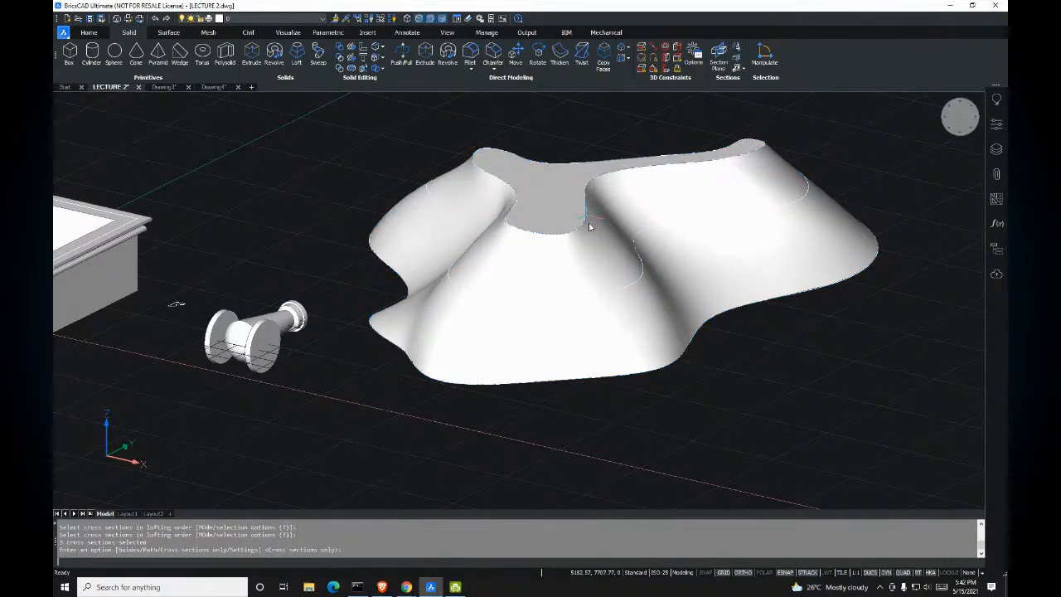
pyautogui.keyDown('shift'); pyautogui.moveTo(628, 265); pyautogui.dragTo(561, 294, button='middle'); pyautogui.keyUp('shift')
pyautogui.scroll(-3, 561, 293)
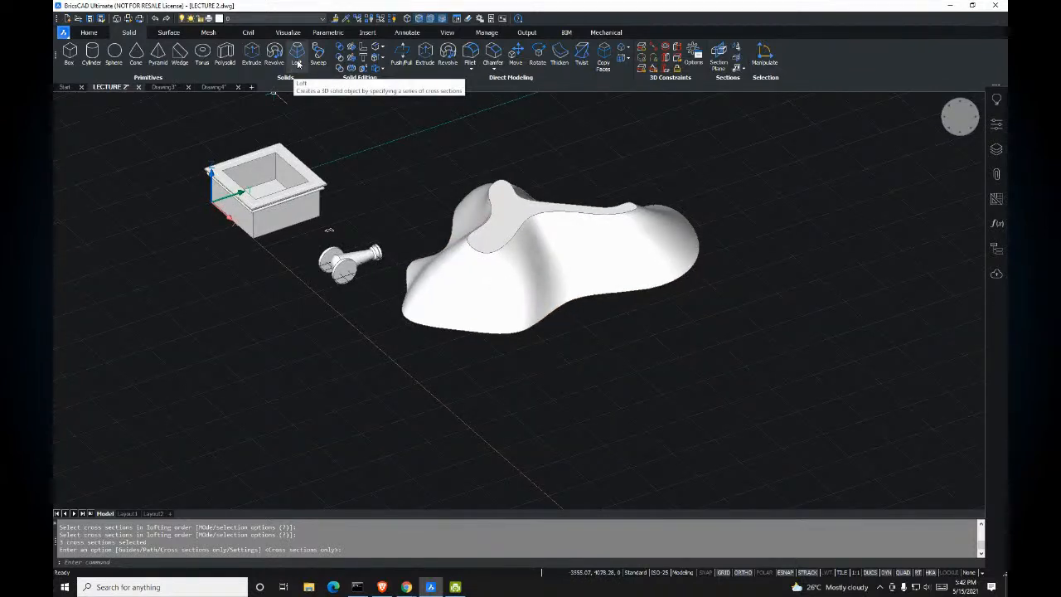
pyautogui.moveTo(454, 233); pyautogui.dragTo(479, 252, button='middle')
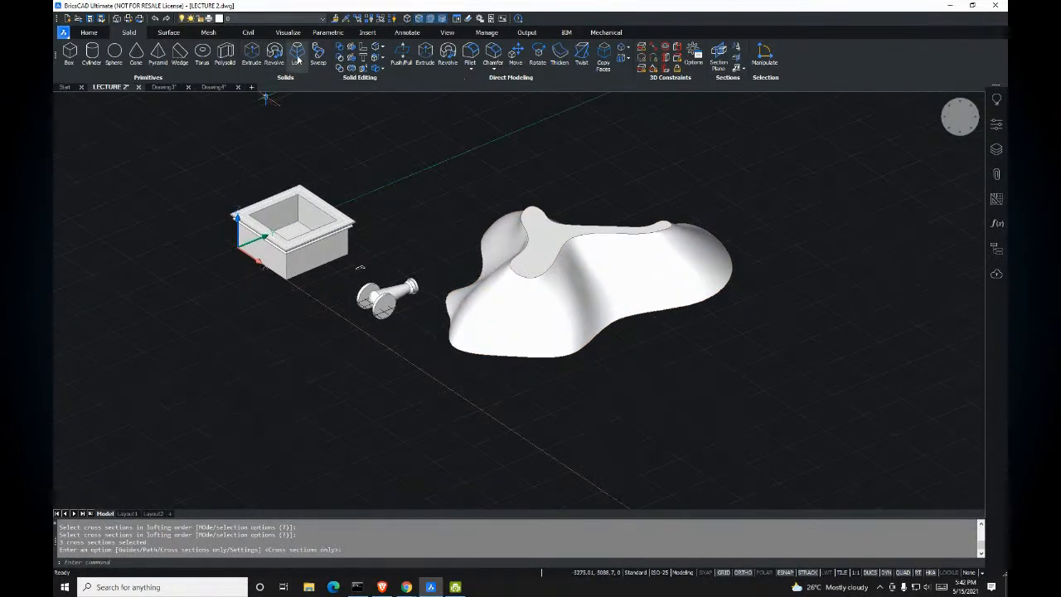
pyautogui.scroll(2, 446, 163)
pyautogui.scroll(-2, 547, 221)
pyautogui.moveTo(564, 223); pyautogui.dragTo(593, 224, button='middle')
pyautogui.scroll(-2, 531, 227)
pyautogui.scroll(2, 591, 225)
pyautogui.press('Escape')
pyautogui.press('Escape')
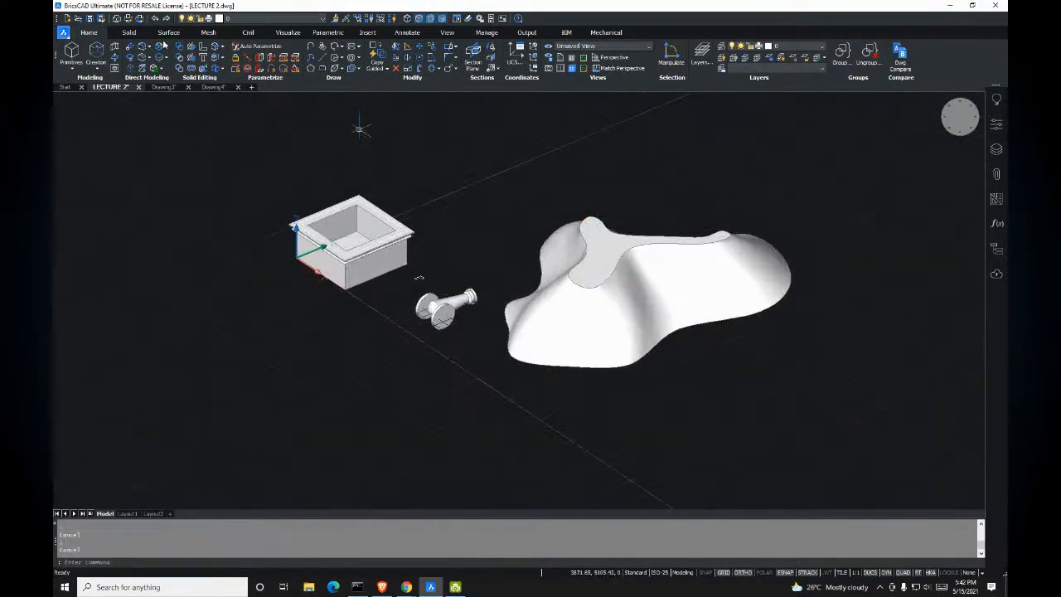
pyautogui.click(131, 35)
pyautogui.moveTo(603, 217); pyautogui.dragTo(384, 223, button='middle')
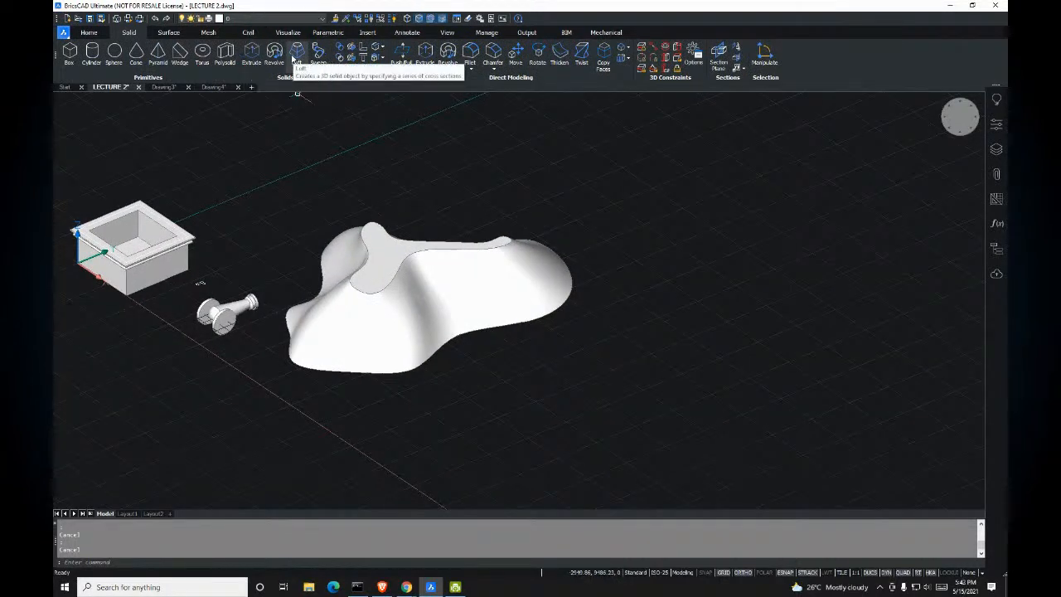
pyautogui.moveTo(500, 394); pyautogui.dragTo(505, 391, button='middle')
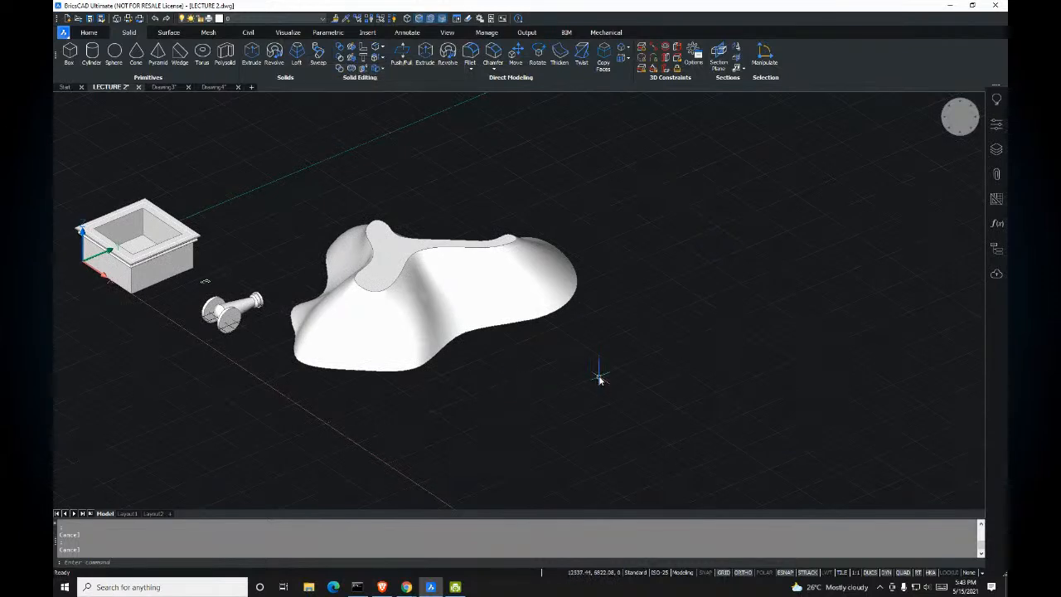
pyautogui.write('c')
pyautogui.press('Return')
pyautogui.scroll(3, 594, 395)
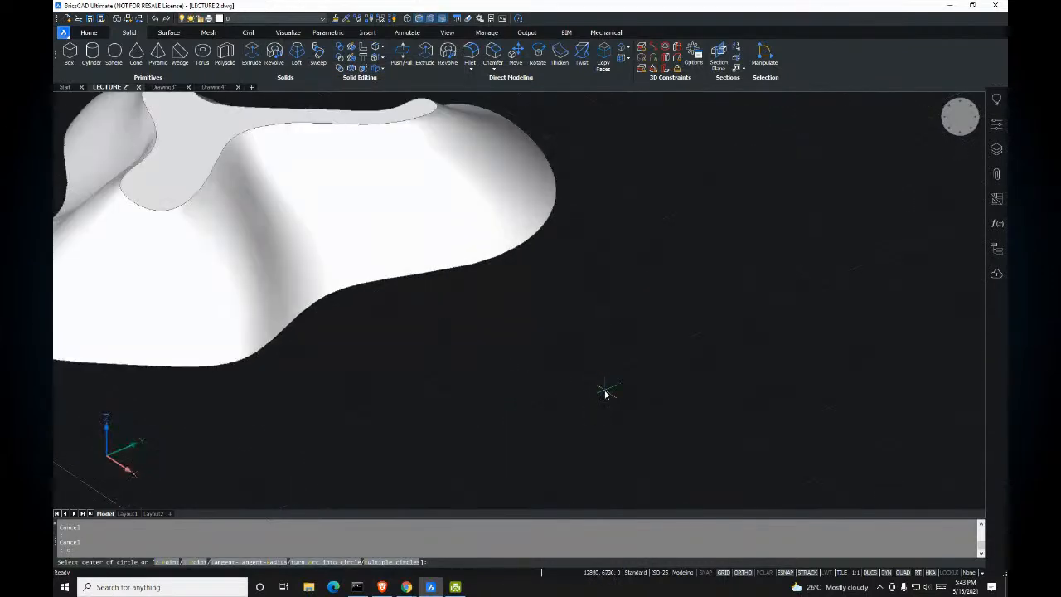
pyautogui.press('Escape')
# Step: Draw a 1000 by 1000 square on the ground beside the lofted terrain solid
pyautogui.write('rec')
pyautogui.press('Return')
pyautogui.click(561, 424)
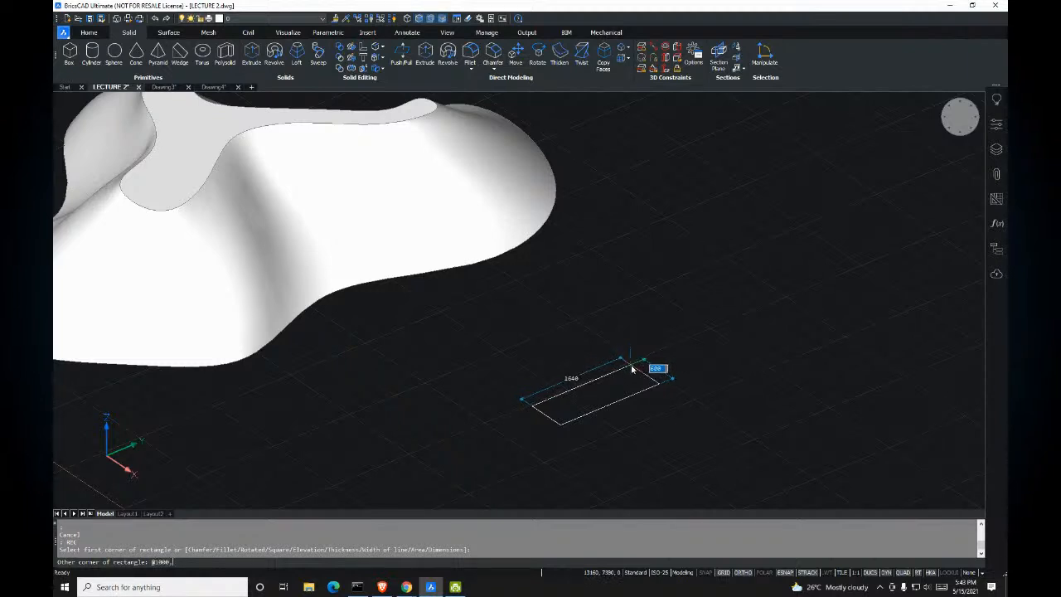
pyautogui.press('Return')
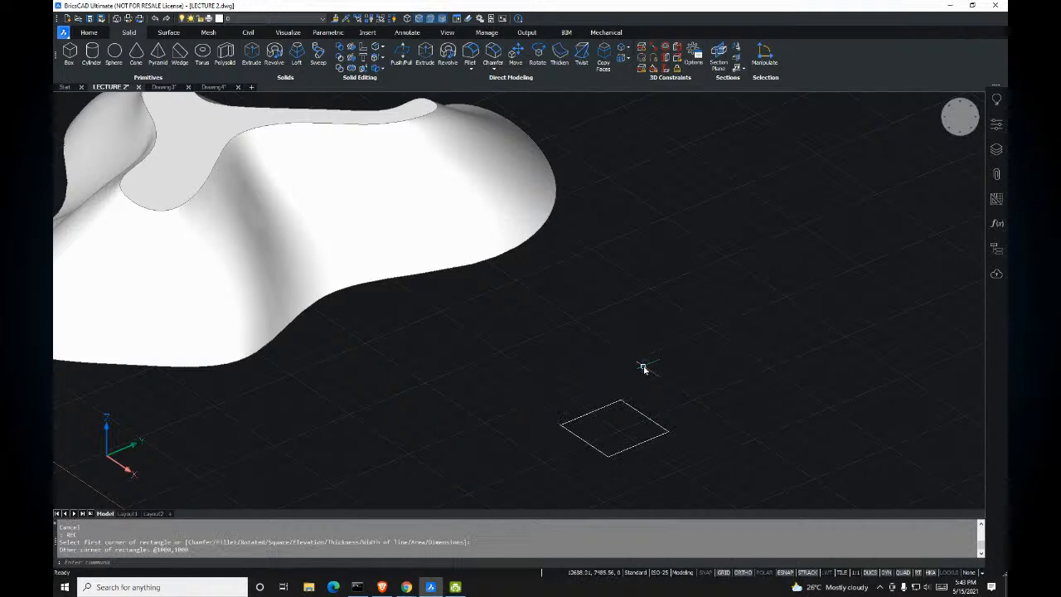
# Step: Draw a circle inside the square, centred midway between two opposite corners, with its edge close to the square's sides
pyautogui.moveTo(596, 325); pyautogui.dragTo(553, 258, button='middle')
pyautogui.press('Escape')
pyautogui.press('Escape')
pyautogui.write('c')
pyautogui.press('Return')
pyautogui.scroll(2, 593, 322)
pyautogui.keyDown('shift'); pyautogui.rightClick(594, 321); pyautogui.keyUp('shift')
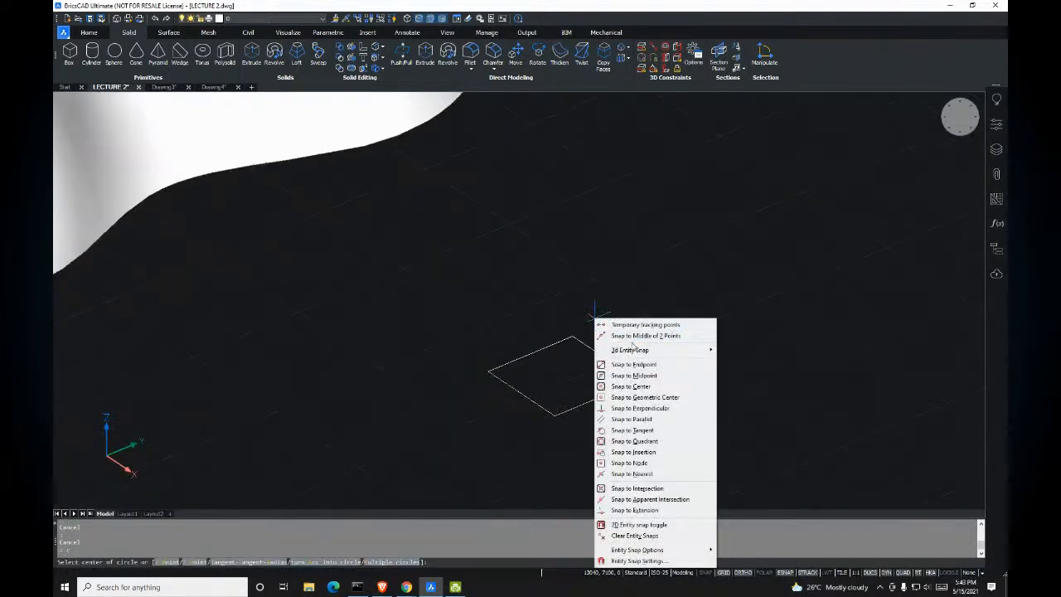
pyautogui.click(633, 336)
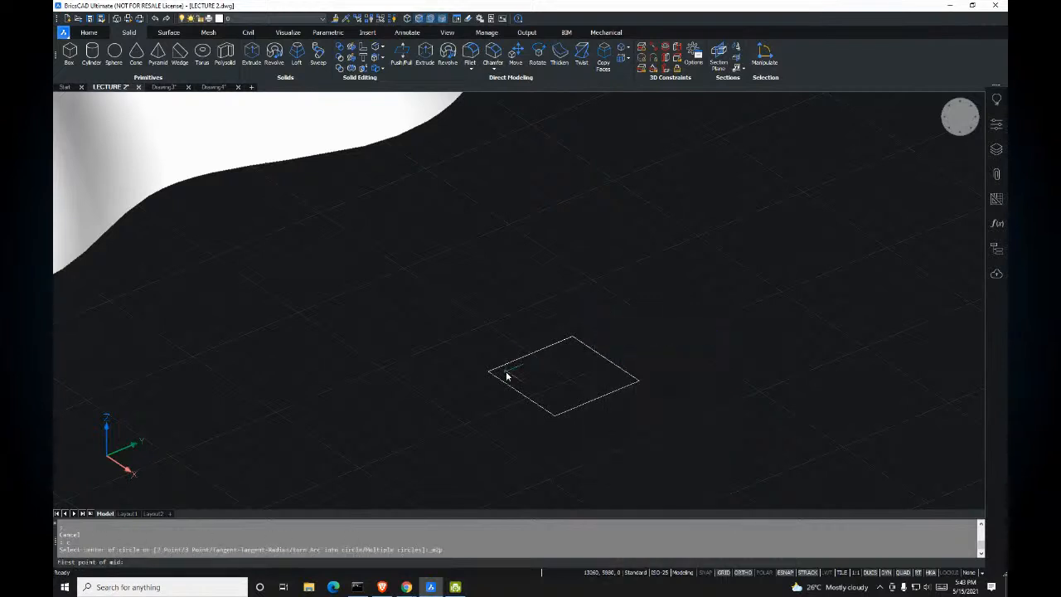
pyautogui.click(493, 377)
pyautogui.click(636, 382)
pyautogui.scroll(3, 585, 367)
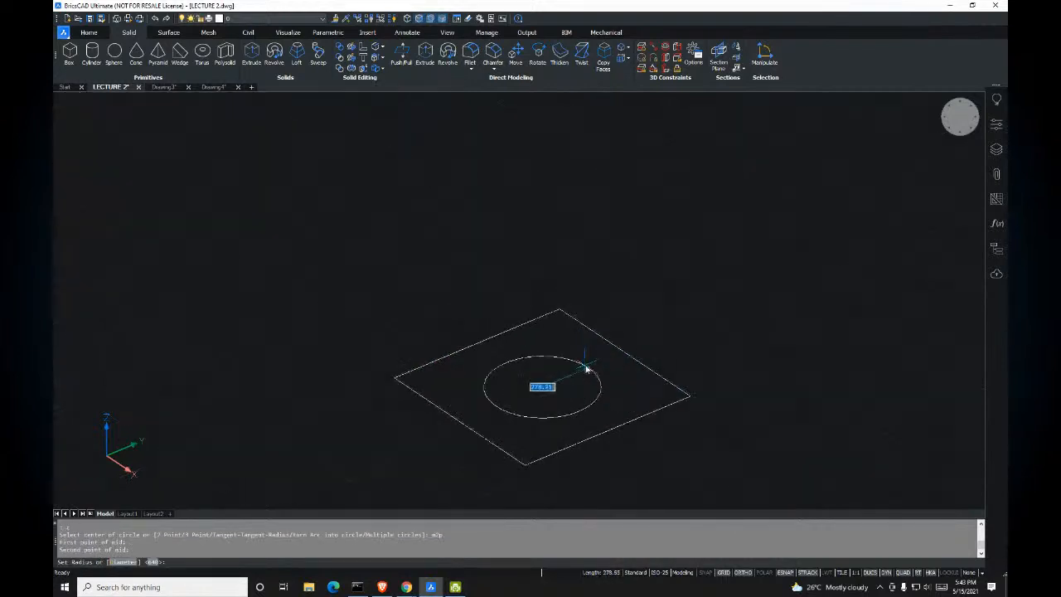
pyautogui.scroll(2, 605, 340)
pyautogui.click(645, 366)
pyautogui.press('Return')
pyautogui.press('Escape')
# Step: Offset the circle inward three times in succession through freehand points, making four concentric circles inside the square
pyautogui.write('o')
pyautogui.press('Return')
pyautogui.press('Return')
pyautogui.press('Escape')
pyautogui.press('Return')
pyautogui.press('Return')
pyautogui.click(647, 346)
pyautogui.click(612, 347)
pyautogui.click(612, 346)
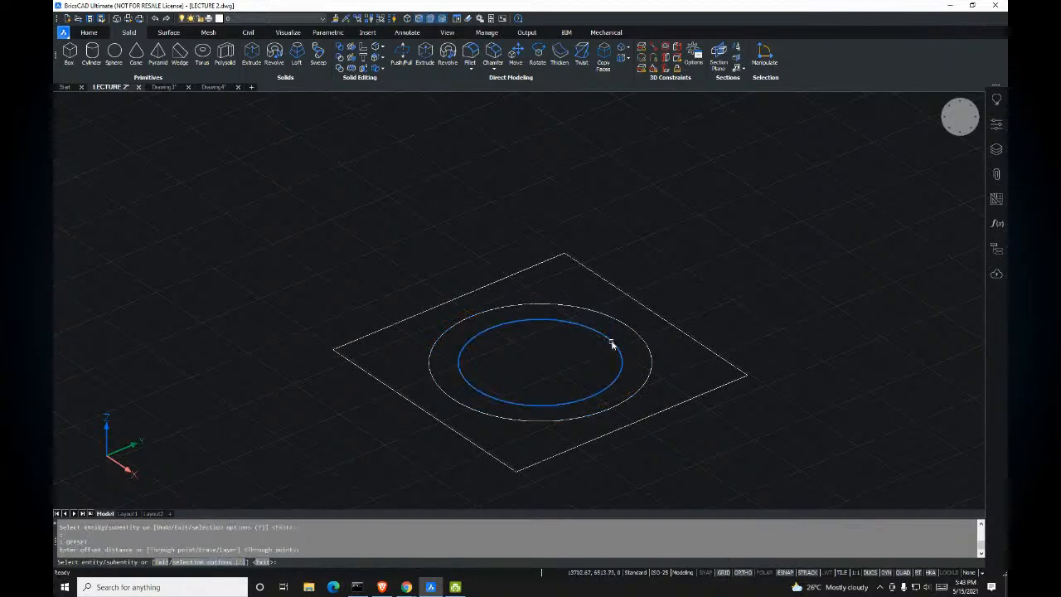
pyautogui.click(583, 348)
pyautogui.press('Return')
pyautogui.click(584, 346)
pyautogui.click(574, 354)
pyautogui.scroll(2, 550, 355)
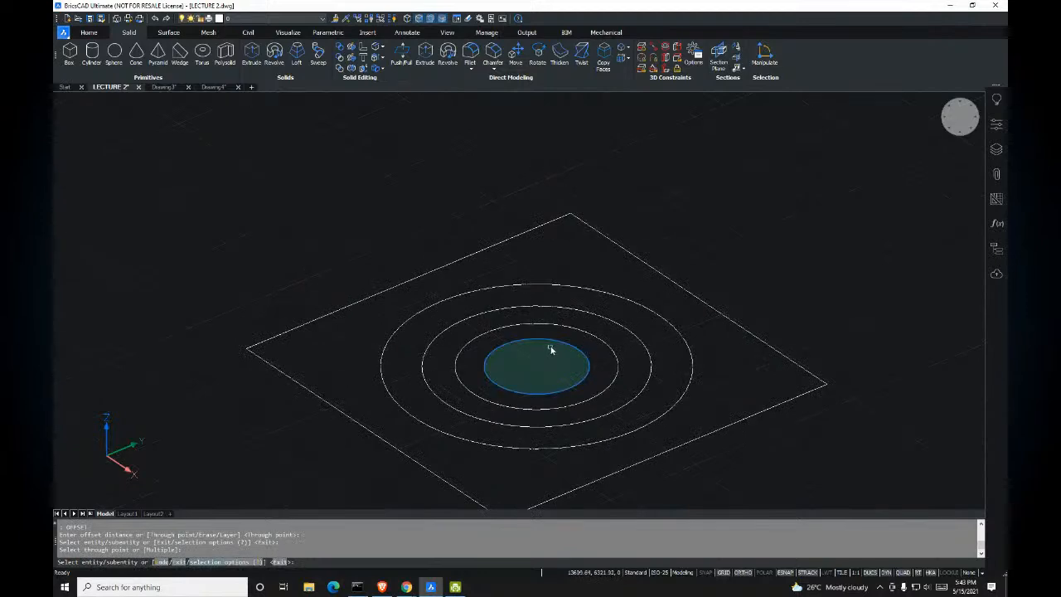
# Step: Offset the innermost circle inward twice more through freehand points, completing six concentric circles
pyautogui.click(553, 347)
pyautogui.click(550, 349)
pyautogui.scroll(3, 549, 350)
pyautogui.press('Return')
pyautogui.press('Return')
pyautogui.press('Return')
pyautogui.press('Escape')
pyautogui.press('Escape')
# Step: Move all six concentric circles together slightly straight up, leaving the square on the ground
pyautogui.scroll(-4, 540, 348)
pyautogui.write('m')
pyautogui.press('Return')
pyautogui.click(601, 379)
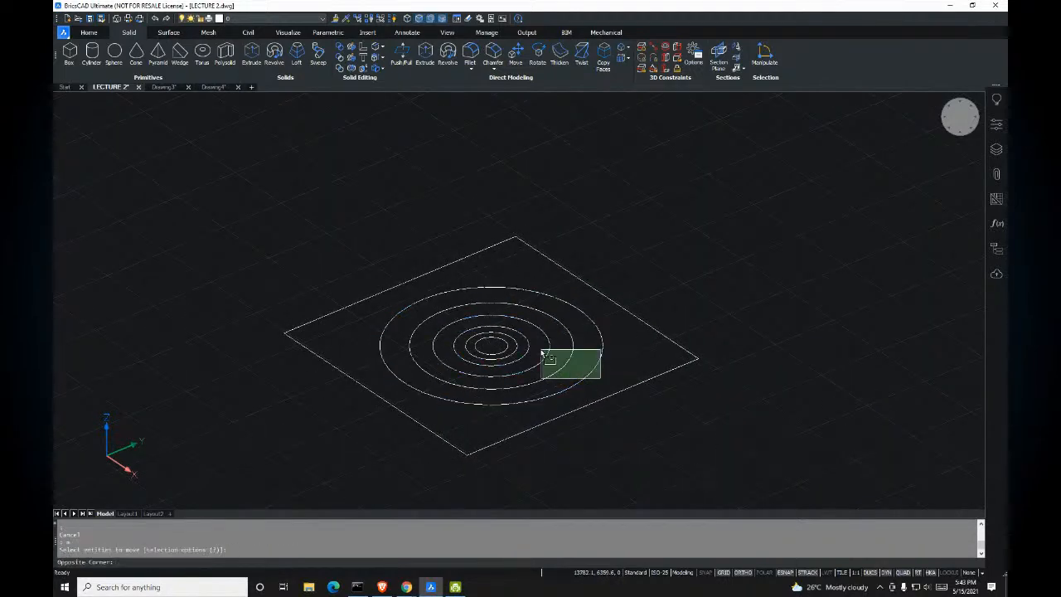
pyautogui.click(514, 349)
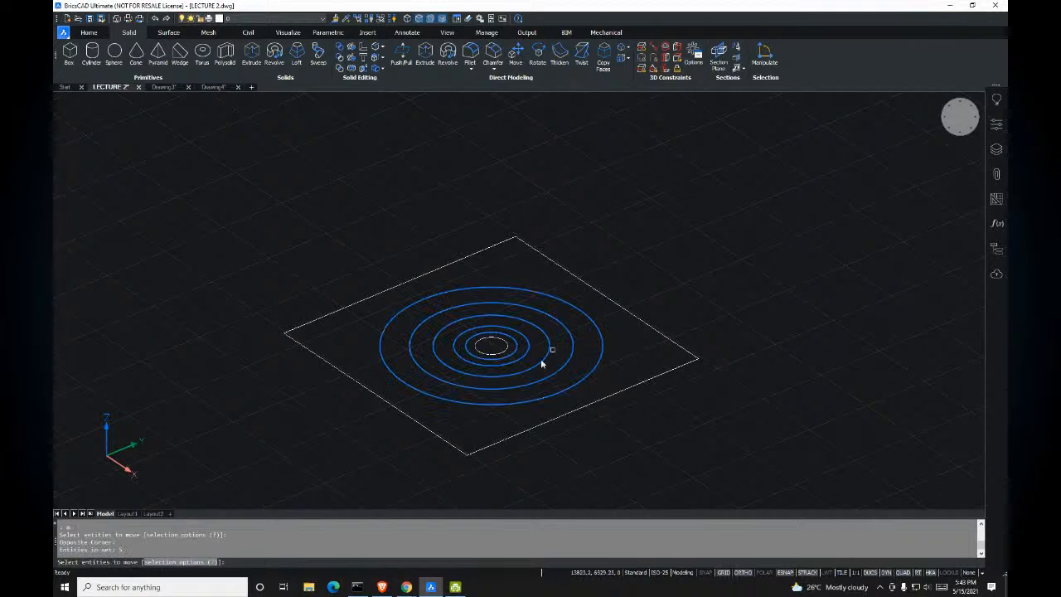
pyautogui.click(594, 385)
pyautogui.click(505, 346)
pyautogui.keyDown('shift'); pyautogui.moveTo(505, 345); pyautogui.dragTo(544, 279, button='middle'); pyautogui.keyUp('shift')
pyautogui.scroll(2, 535, 373)
pyautogui.press('Return')
pyautogui.click(693, 362)
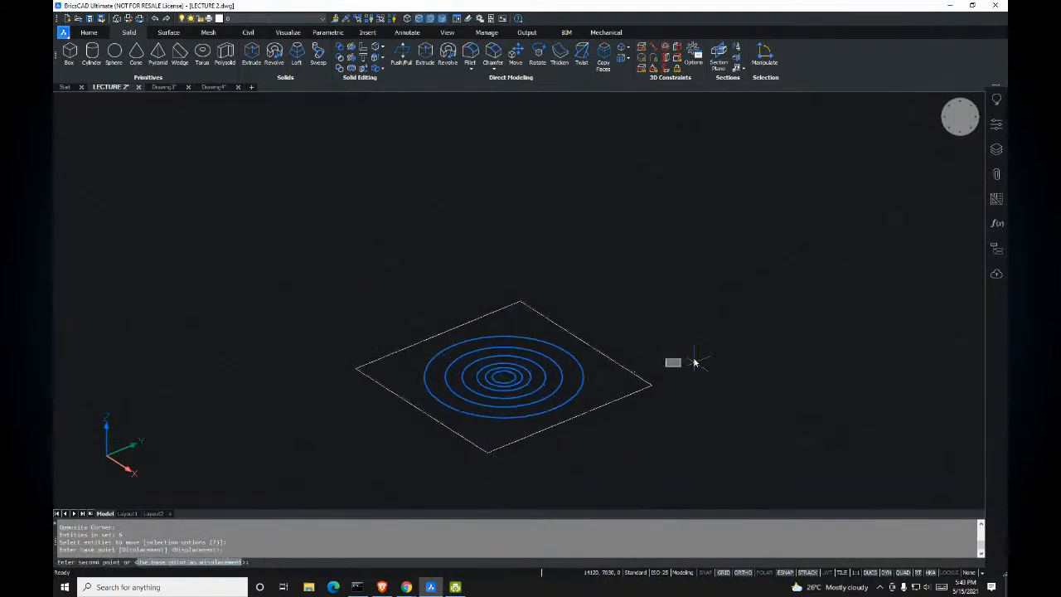
pyautogui.click(687, 357)
# Step: Move the five larger circles together straight up, leaving the smallest circle just above the square
pyautogui.scroll(3, 540, 362)
pyautogui.press('Return')
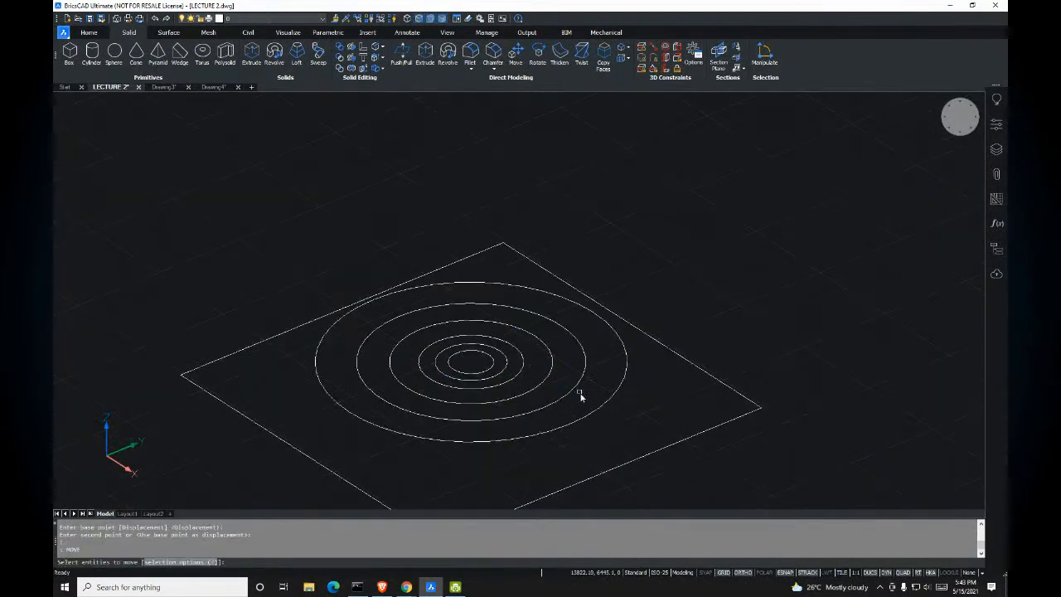
pyautogui.click(599, 414)
pyautogui.click(497, 377)
pyautogui.press('Return')
pyautogui.click(796, 348)
pyautogui.click(773, 323)
# Step: Move the four largest circles together farther straight up, leaving the second-smallest circle in place
pyautogui.press('Return')
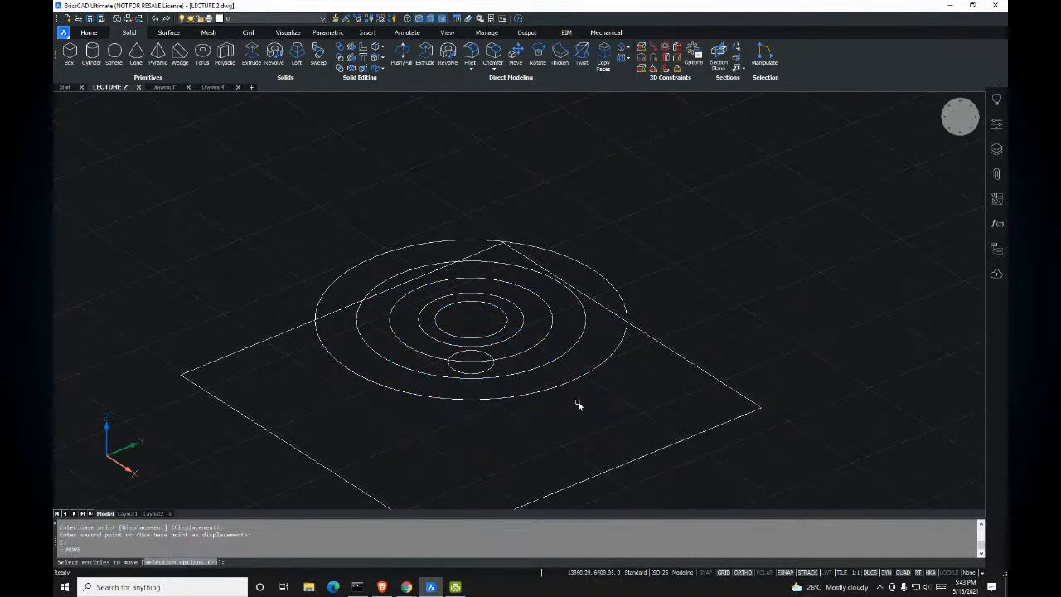
pyautogui.click(578, 402)
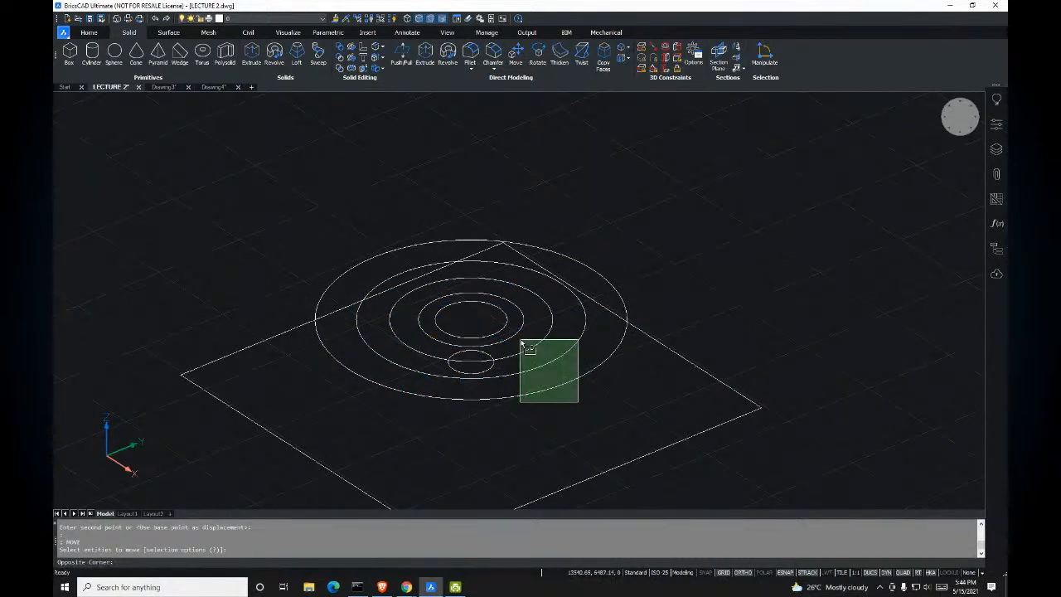
pyautogui.click(518, 338)
pyautogui.press('Return')
pyautogui.click(715, 345)
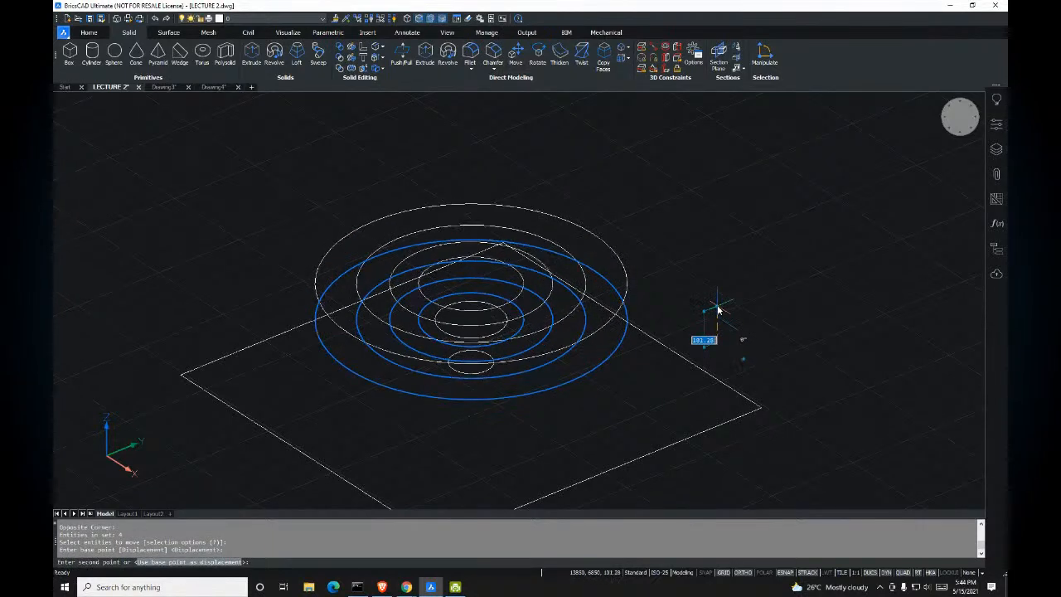
pyautogui.click(718, 310)
# Step: Raise the three largest circles a short distance straight up above the third-smallest circle
pyautogui.moveTo(556, 348); pyautogui.dragTo(548, 370, button='middle')
pyautogui.press('Return')
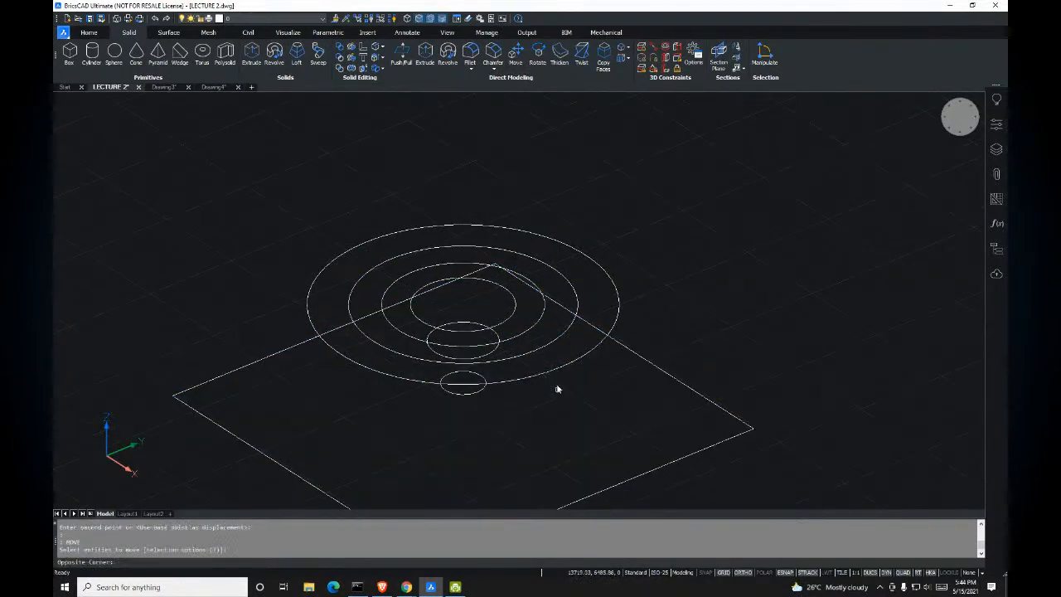
pyautogui.click(557, 389)
pyautogui.click(518, 329)
pyautogui.press('Return')
pyautogui.click(681, 315)
pyautogui.click(684, 296)
# Step: Raise the two largest circles a short distance straight up above the third-largest circle
pyautogui.press('Return')
pyautogui.click(567, 367)
pyautogui.click(533, 331)
pyautogui.press('Return')
pyautogui.click(634, 314)
pyautogui.click(637, 294)
# Step: Move the largest circle straight up to the top of the stack and dismiss the browser notification
pyautogui.press('Return')
pyautogui.click(628, 302)
pyautogui.click(599, 274)
pyautogui.press('Return')
pyautogui.click(676, 287)
pyautogui.click(673, 253)
pyautogui.moveTo(609, 279)
pyautogui.keyDown('shift'); pyautogui.mouseDown(button='middle')
pyautogui.moveTo(584, 286)
pyautogui.moveTo(594, 265)
pyautogui.moveTo(575, 304)
pyautogui.moveTo(627, 310)
pyautogui.moveTo(551, 312)
pyautogui.moveTo(451, 256)
pyautogui.moveTo(673, 378)
pyautogui.mouseUp(button='middle'); pyautogui.keyUp('shift')
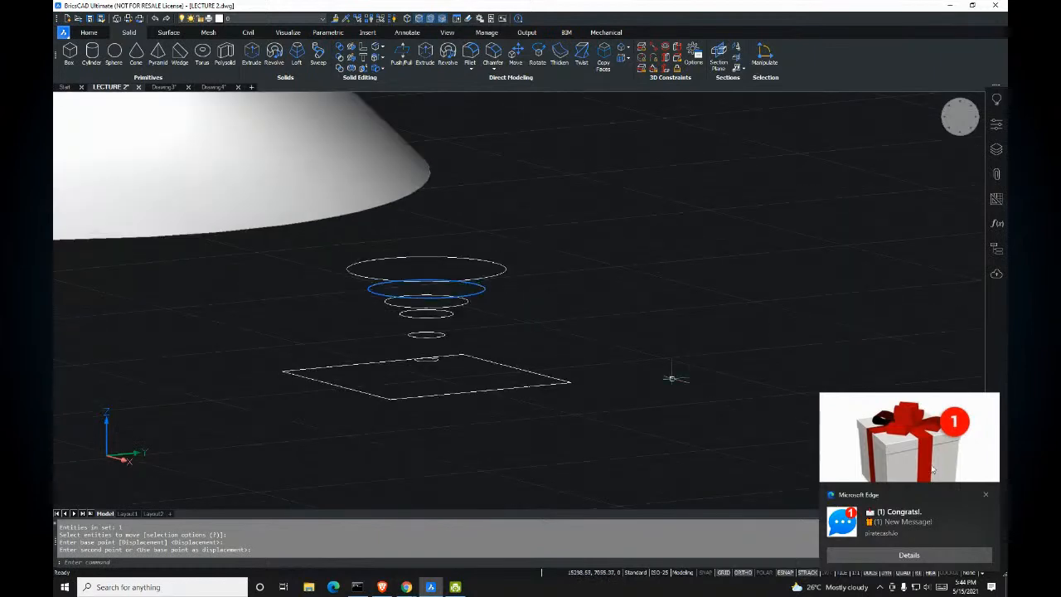
pyautogui.click(986, 495)
pyautogui.keyDown('shift'); pyautogui.moveTo(525, 307); pyautogui.dragTo(540, 334, button='middle'); pyautogui.keyUp('shift')
pyautogui.moveTo(558, 425); pyautogui.dragTo(546, 277, button='middle')
pyautogui.scroll(2, 558, 334)
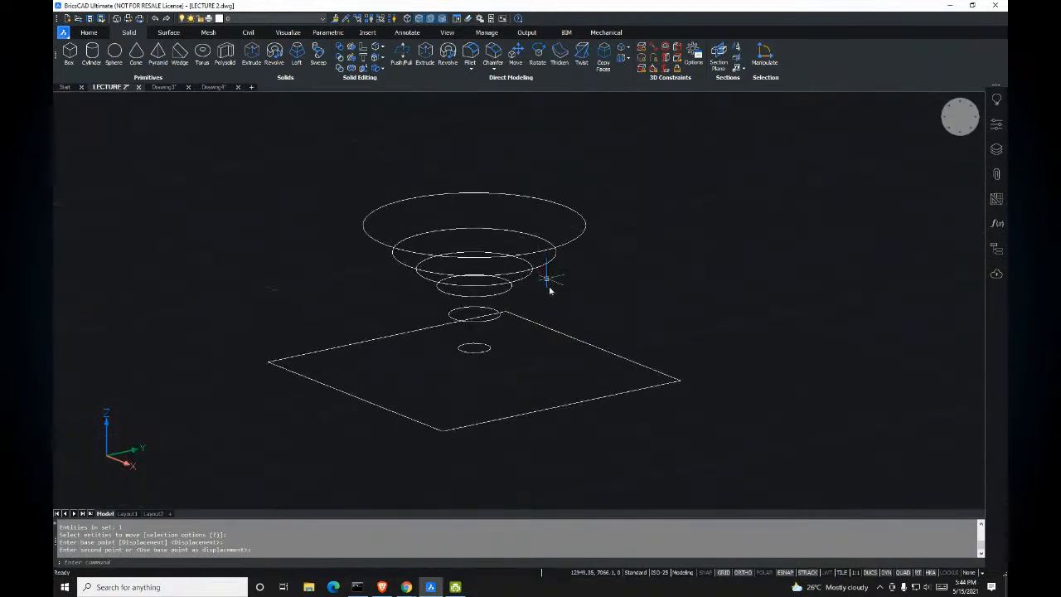
# Step: Copy the second-largest circle straight up to a position above the largest circle
pyautogui.press('Return')
pyautogui.click(554, 262)
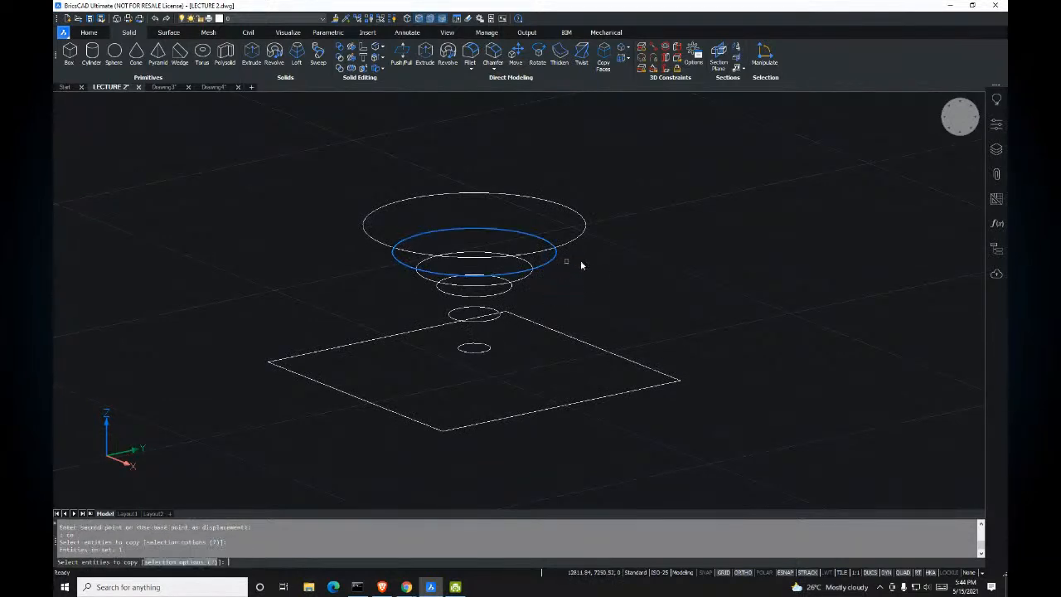
pyautogui.press('Return')
pyautogui.click(639, 288)
pyautogui.click(639, 212)
pyautogui.press('Return')
# Step: Copy the third-largest circle straight up to a position above the copied second-largest circle
pyautogui.press('Return')
pyautogui.click(526, 279)
pyautogui.press('Return')
pyautogui.click(634, 271)
pyautogui.moveTo(653, 207); pyautogui.dragTo(653, 304, button='middle')
pyautogui.click(657, 232)
pyautogui.press('Return')
# Step: Copy the third-smallest circle straight up to the top of the circle stack
pyautogui.press('Return')
pyautogui.click(508, 391)
pyautogui.press('Return')
pyautogui.click(633, 375)
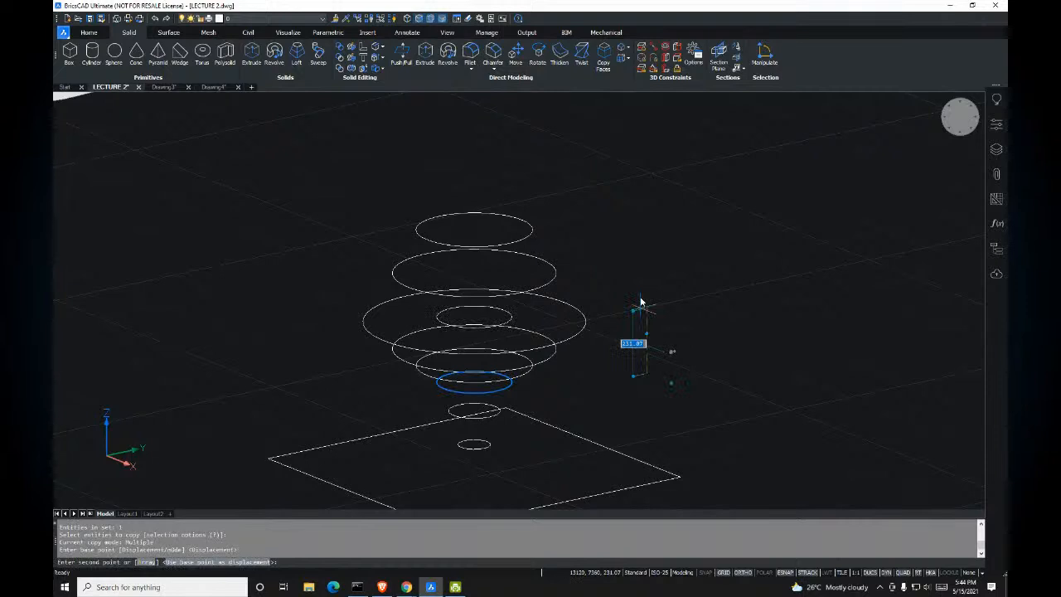
pyautogui.press('Return')
# Step: Make another copy of the third-smallest circle straight up, placed above its first copy
pyautogui.press('Return')
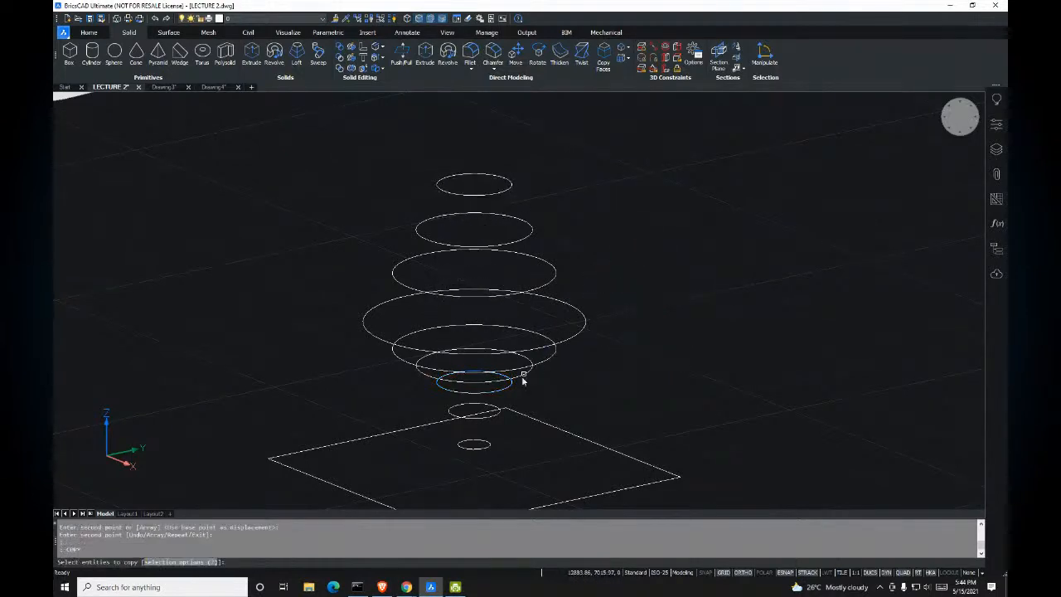
pyautogui.click(513, 387)
pyautogui.press('Return')
pyautogui.click(637, 379)
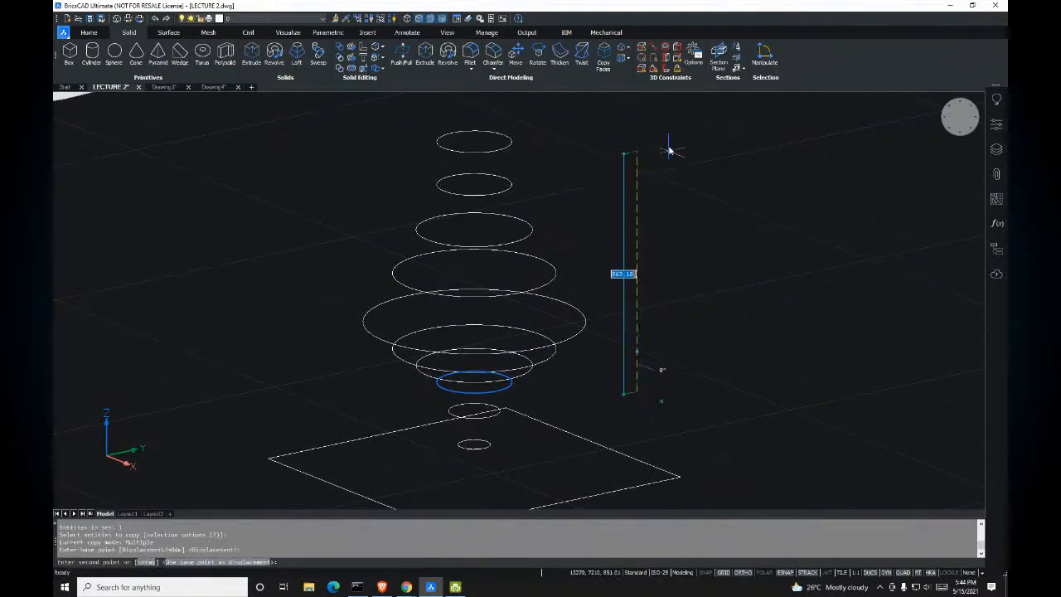
pyautogui.click(670, 144)
pyautogui.press('Return')
# Step: Copy the second-smallest circle, just above the bottom one, straight up to the very top of the stack
pyautogui.press('Return')
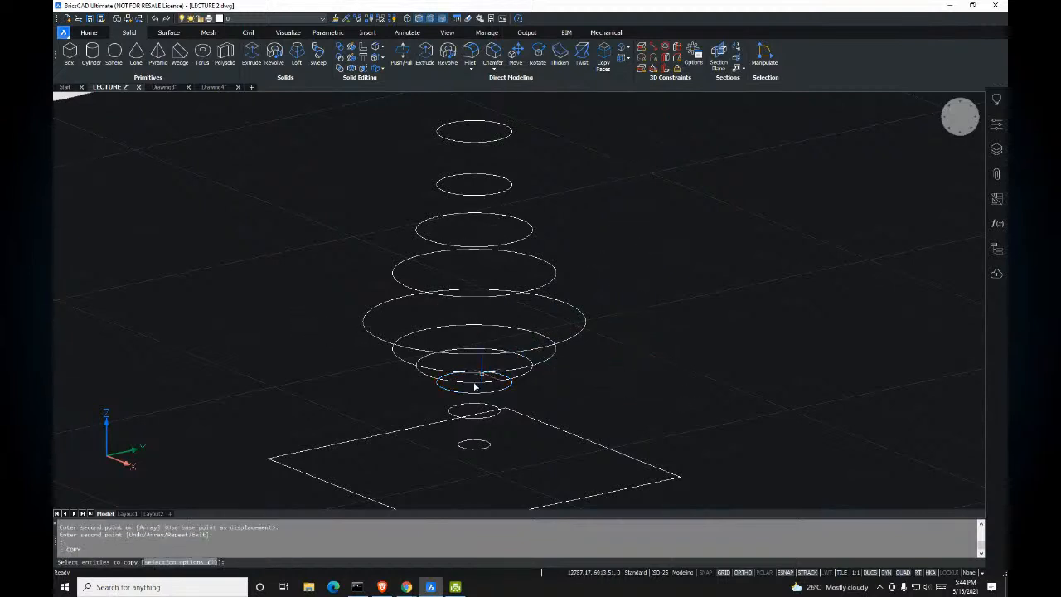
pyautogui.click(455, 405)
pyautogui.press('Return')
pyautogui.click(714, 385)
pyautogui.moveTo(707, 247); pyautogui.dragTo(708, 331, button='middle')
pyautogui.click(705, 152)
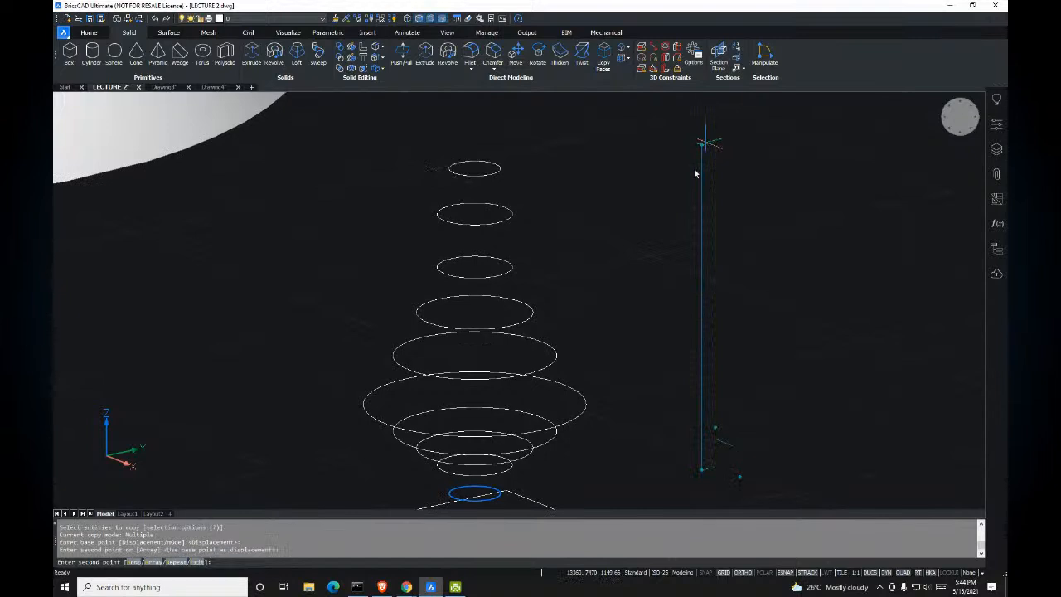
# Step: Copy the smallest circle straight up to just below the topmost circle of the stack
pyautogui.moveTo(649, 280); pyautogui.dragTo(653, 203, button='middle')
pyautogui.press('Escape')
pyautogui.press('Return')
pyautogui.click(494, 448)
pyautogui.press('Return')
pyautogui.click(623, 427)
pyautogui.moveTo(642, 229); pyautogui.dragTo(638, 334, button='middle')
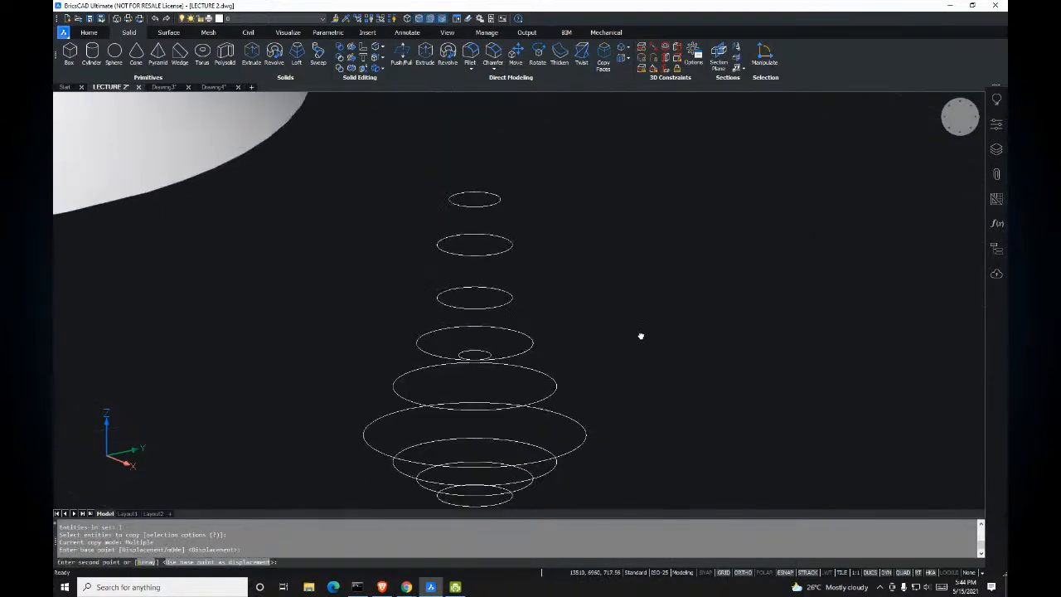
pyautogui.click(644, 203)
pyautogui.press('Escape')
pyautogui.press('Escape')
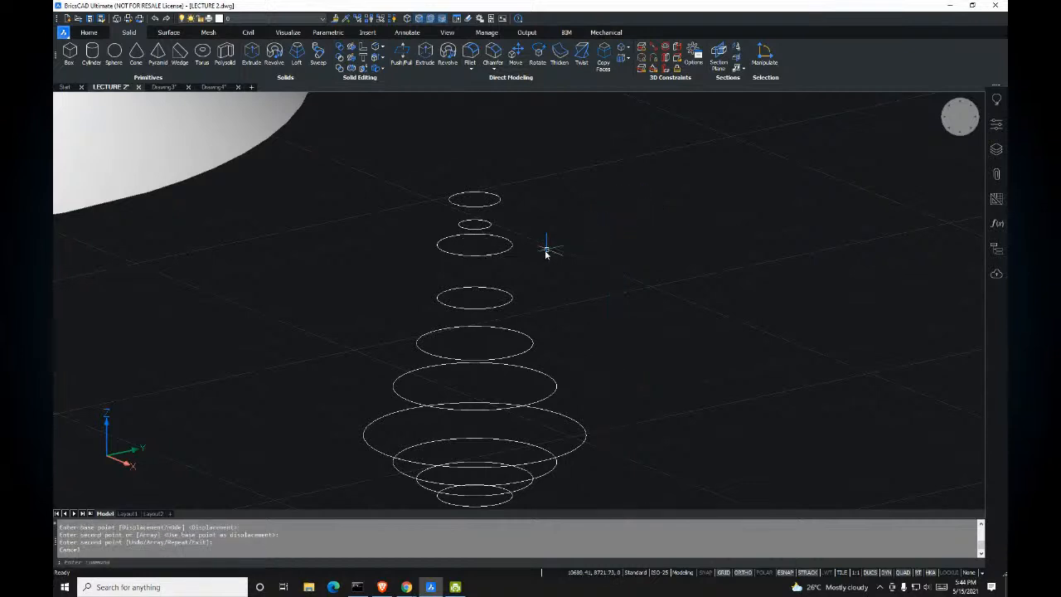
pyautogui.write('m')
pyautogui.press('Return')
pyautogui.click(527, 259)
pyautogui.click(489, 244)
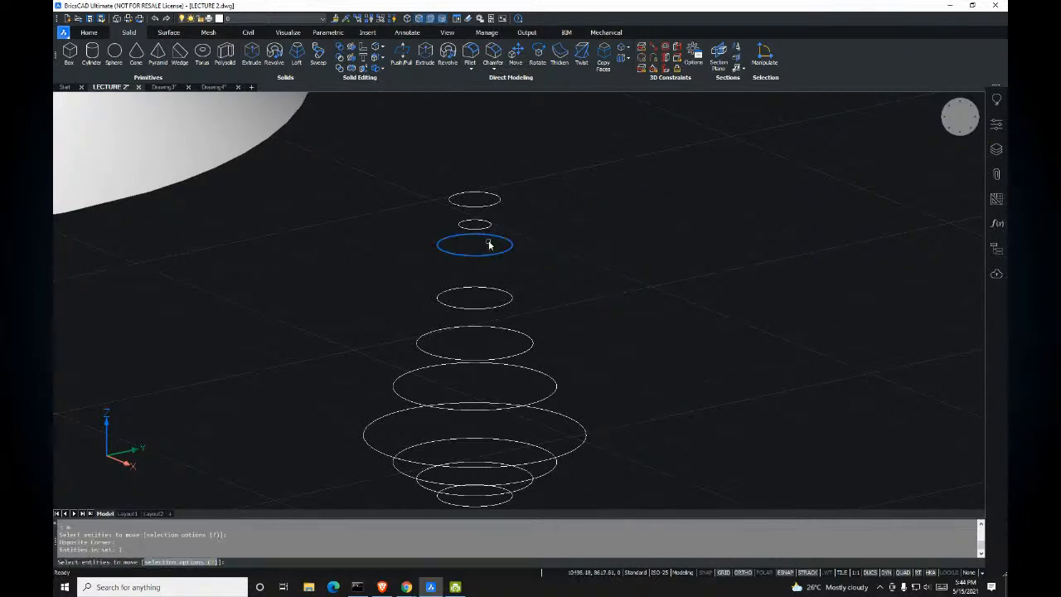
pyautogui.press('Escape')
pyautogui.press('Escape')
# Step: Delete the third circle from the top and copy the topmost circle straight down into the gap it leaves
pyautogui.click(493, 253)
pyautogui.press('Delete')
pyautogui.write('co')
pyautogui.press('Return')
pyautogui.click(493, 206)
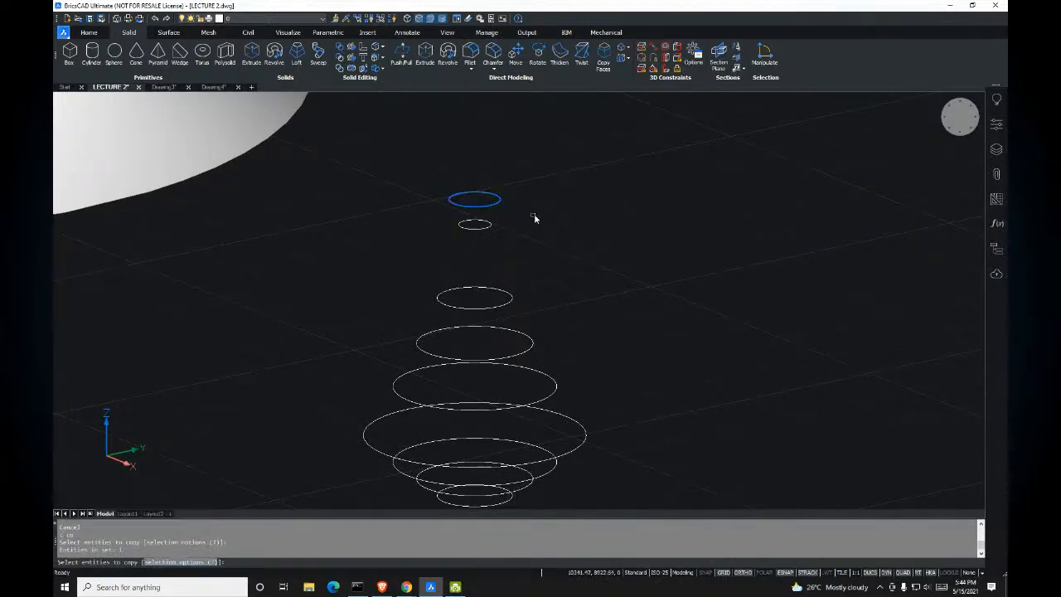
pyautogui.press('Return')
pyautogui.click(535, 215)
pyautogui.click(544, 273)
pyautogui.press('Escape')
pyautogui.press('Escape')
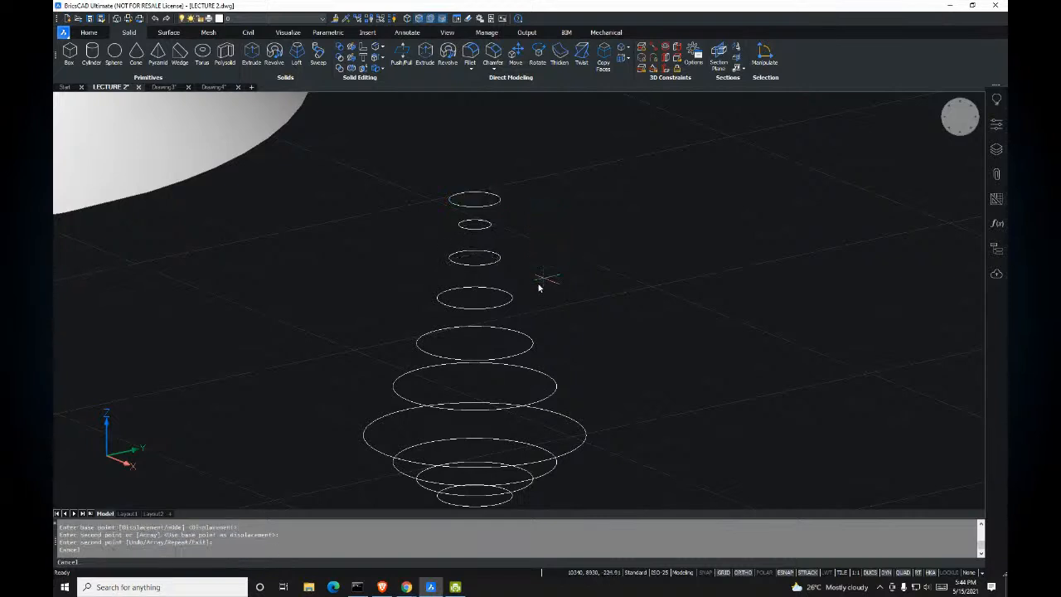
# Step: Start a Loft with the square as first cross section, followed by the lowest three circles in ascending order
pyautogui.scroll(2, 513, 276)
pyautogui.moveTo(514, 276); pyautogui.dragTo(437, 150, button='middle')
pyautogui.scroll(-3, 504, 261)
pyautogui.moveTo(556, 279); pyautogui.dragTo(413, 109, button='middle')
pyautogui.moveTo(498, 267); pyautogui.dragTo(488, 291, button='middle')
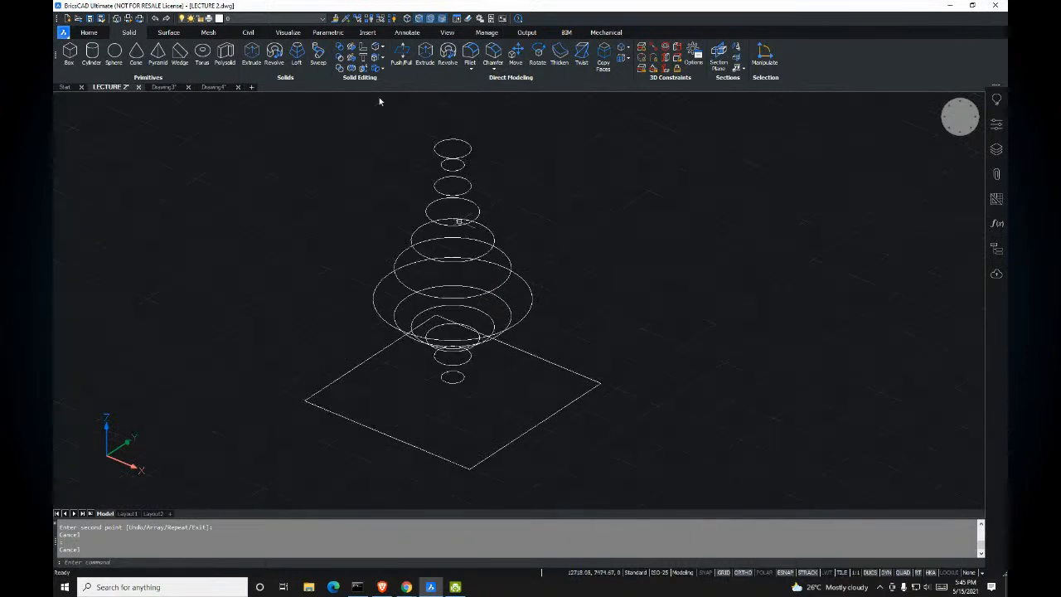
pyautogui.click(527, 354)
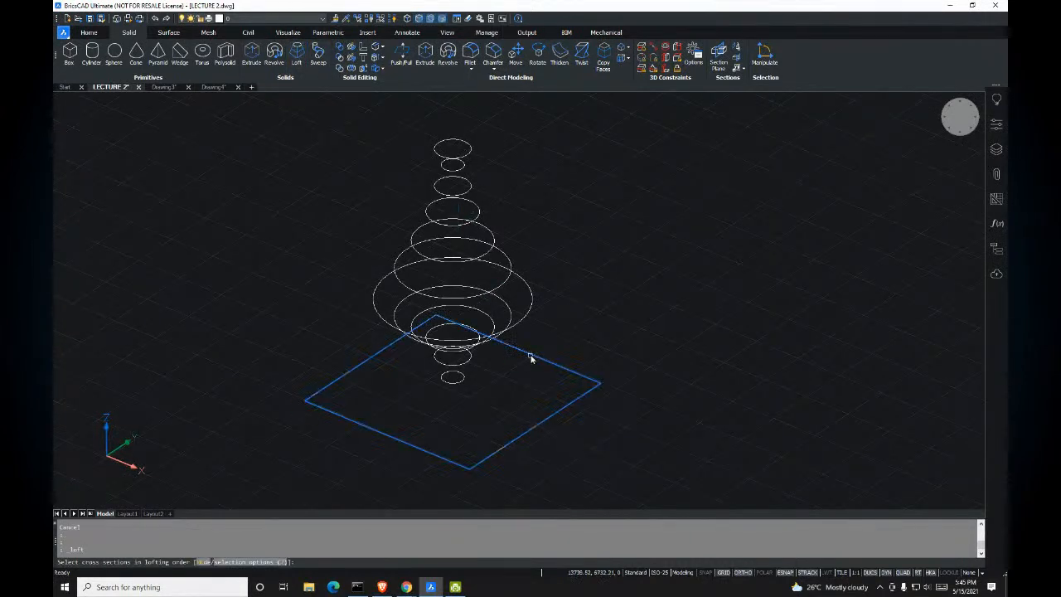
pyautogui.click(464, 380)
pyautogui.click(468, 363)
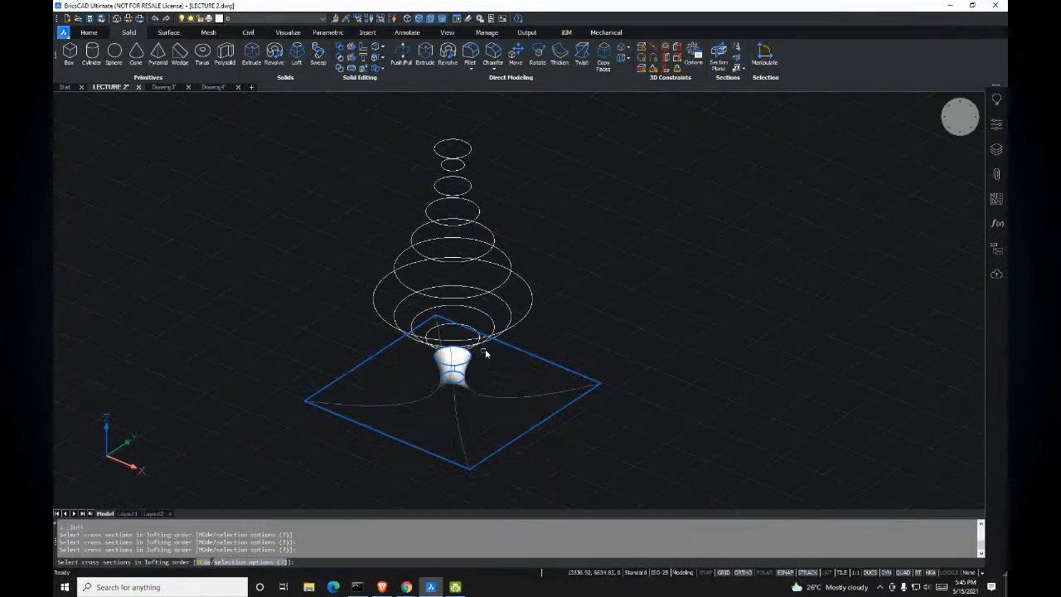
pyautogui.keyDown('shift'); pyautogui.moveTo(486, 352); pyautogui.dragTo(488, 324, button='middle'); pyautogui.keyUp('shift')
pyautogui.click(470, 338)
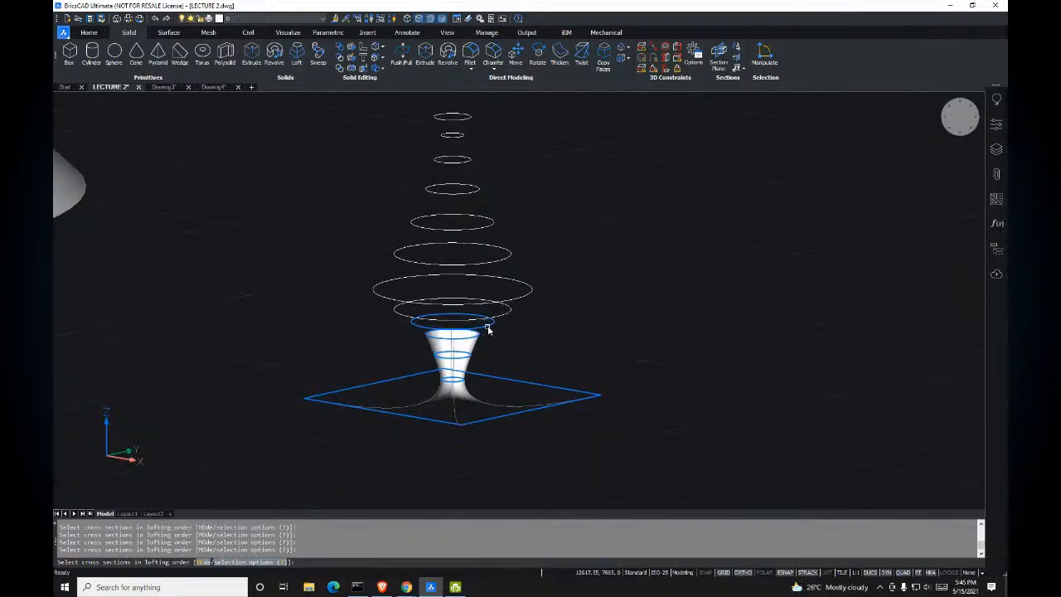
# Step: Add the remaining circles to the loft from bottom to top and finish selecting the cross sections
pyautogui.click(497, 322)
pyautogui.click(502, 320)
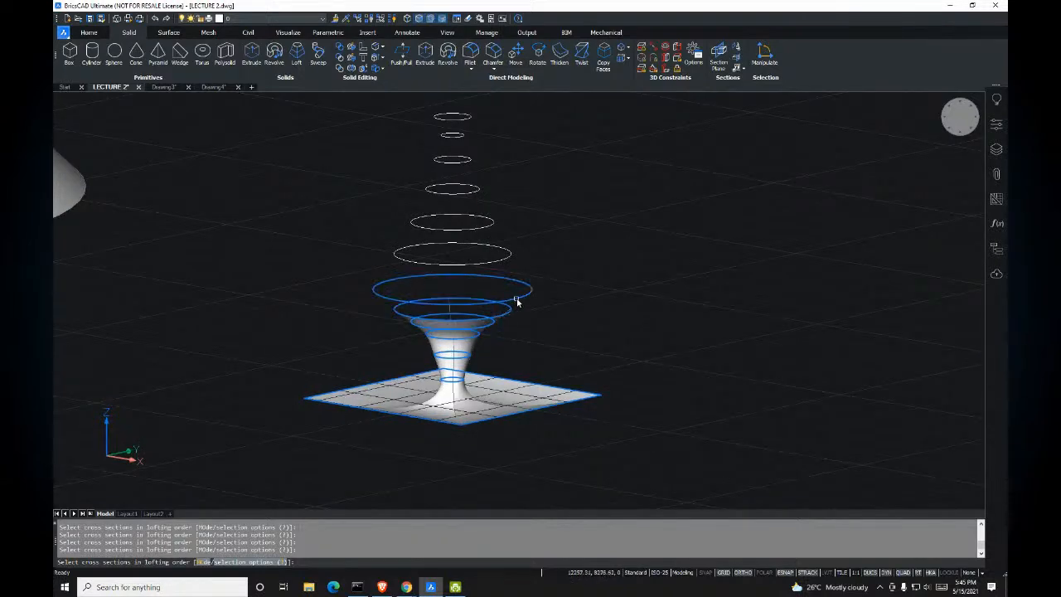
pyautogui.click(515, 301)
pyautogui.click(500, 264)
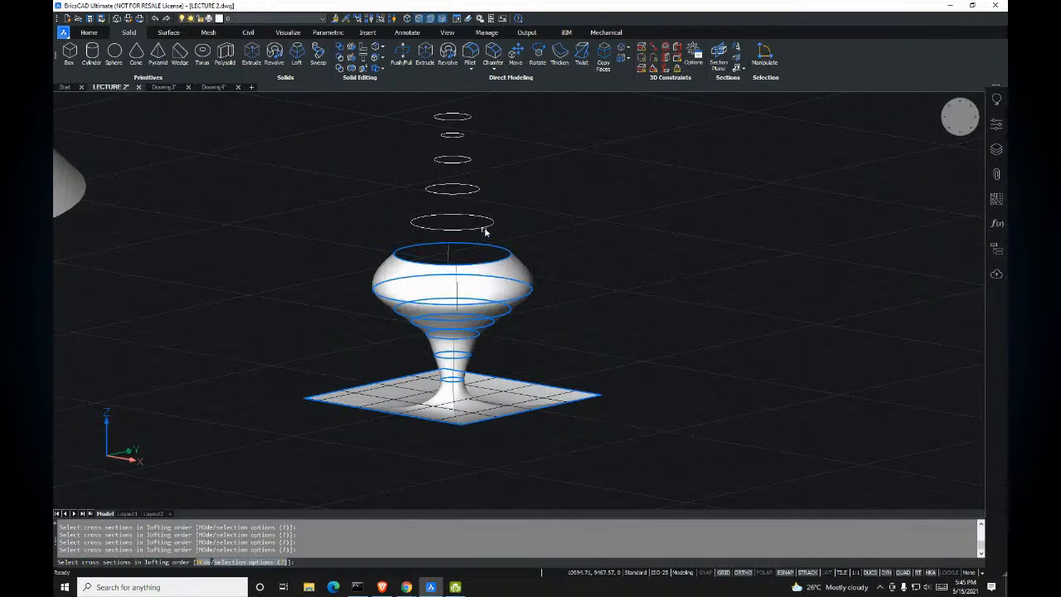
pyautogui.click(477, 216)
pyautogui.click(469, 195)
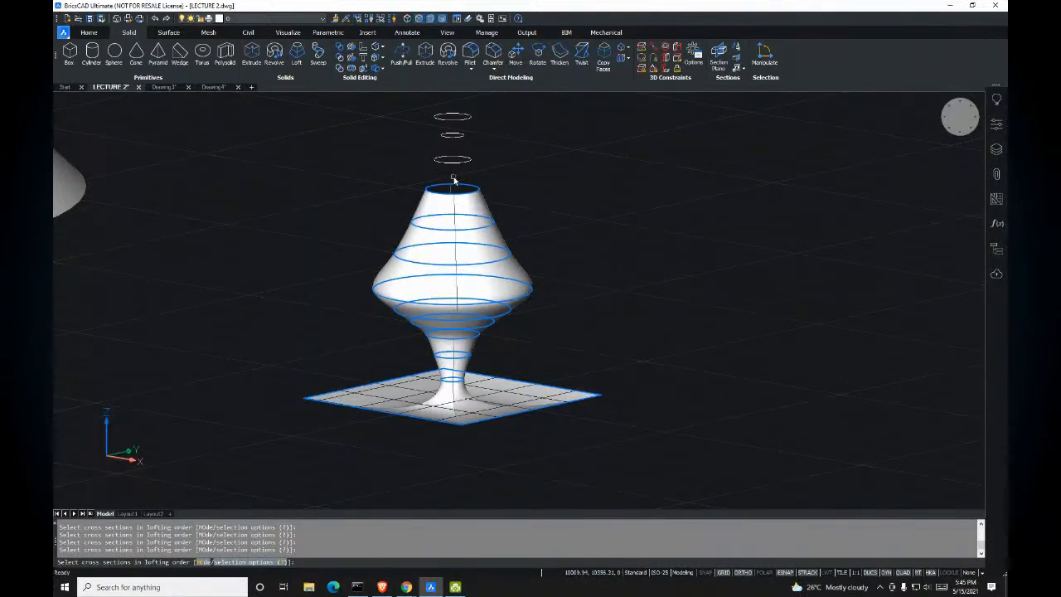
pyautogui.click(450, 148)
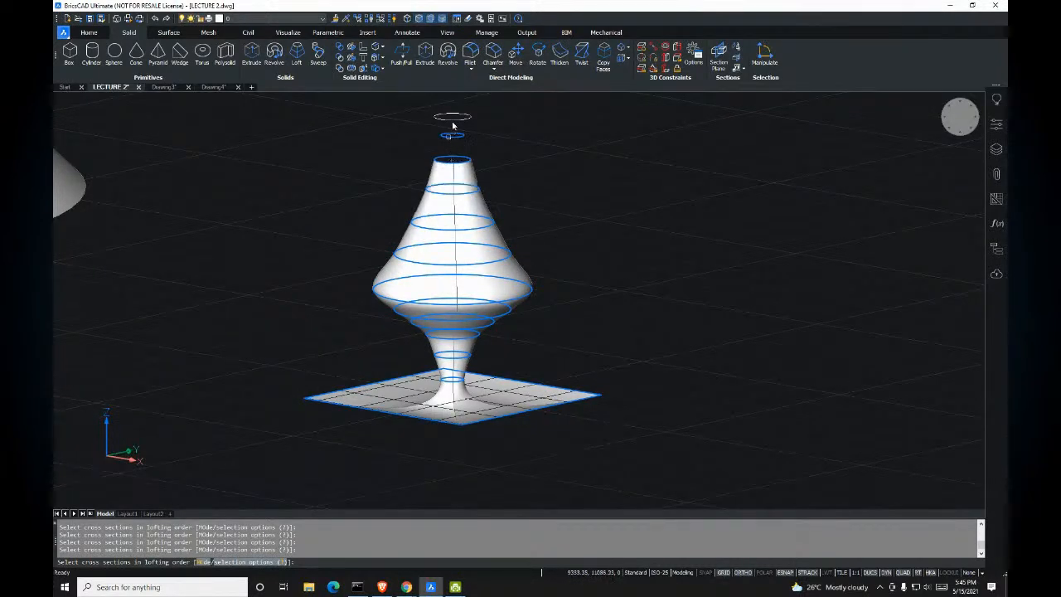
pyautogui.click(452, 129)
pyautogui.click(452, 121)
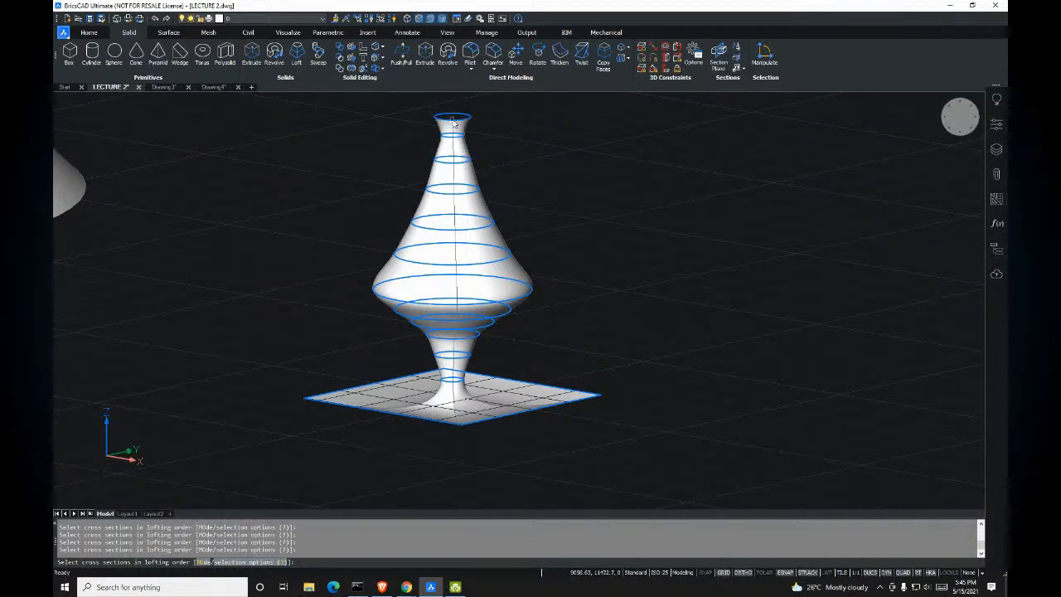
pyautogui.press('Return')
# Step: Inspect the finished vase-shaped loft, the earlier solids in the scene and the hollow square box
pyautogui.keyDown('shift'); pyautogui.moveTo(543, 208); pyautogui.dragTo(488, 97, button='middle'); pyautogui.keyUp('shift')
pyautogui.keyDown('shift'); pyautogui.moveTo(521, 223); pyautogui.dragTo(530, 281, button='middle'); pyautogui.keyUp('shift')
pyautogui.scroll(3, 530, 286)
pyautogui.keyDown('shift'); pyautogui.moveTo(535, 170); pyautogui.dragTo(434, 284, button='middle'); pyautogui.keyUp('shift')
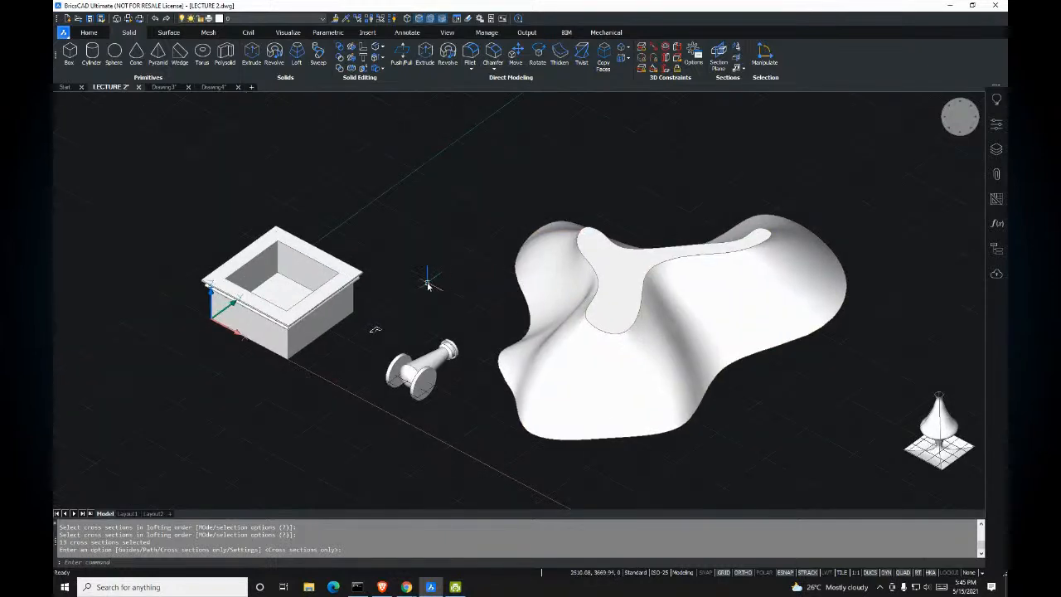
pyautogui.scroll(3, 387, 294)
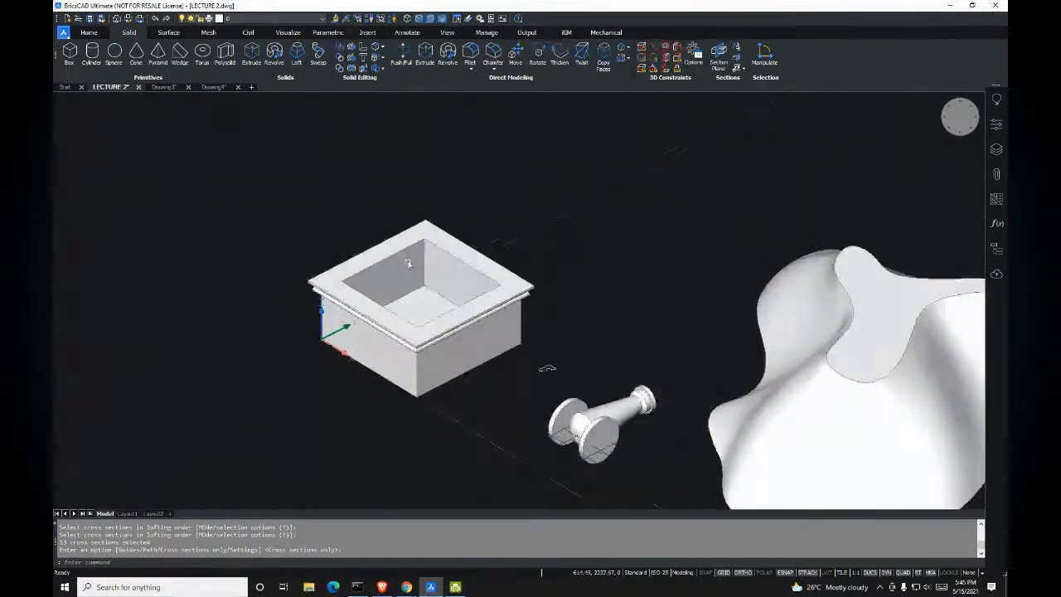
pyautogui.scroll(2, 411, 269)
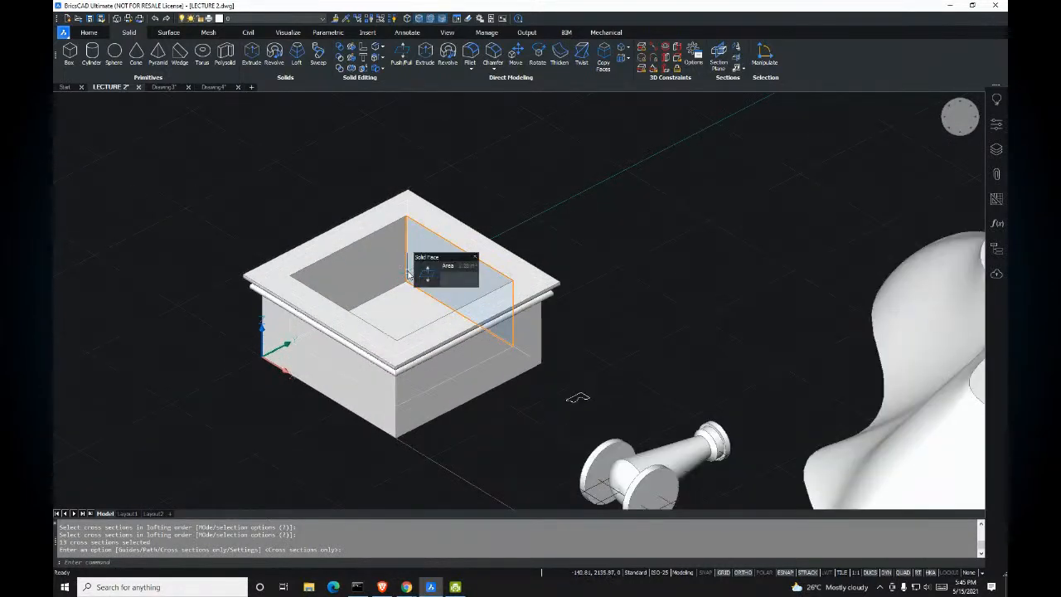
pyautogui.moveTo(417, 288); pyautogui.dragTo(395, 291, button='middle')
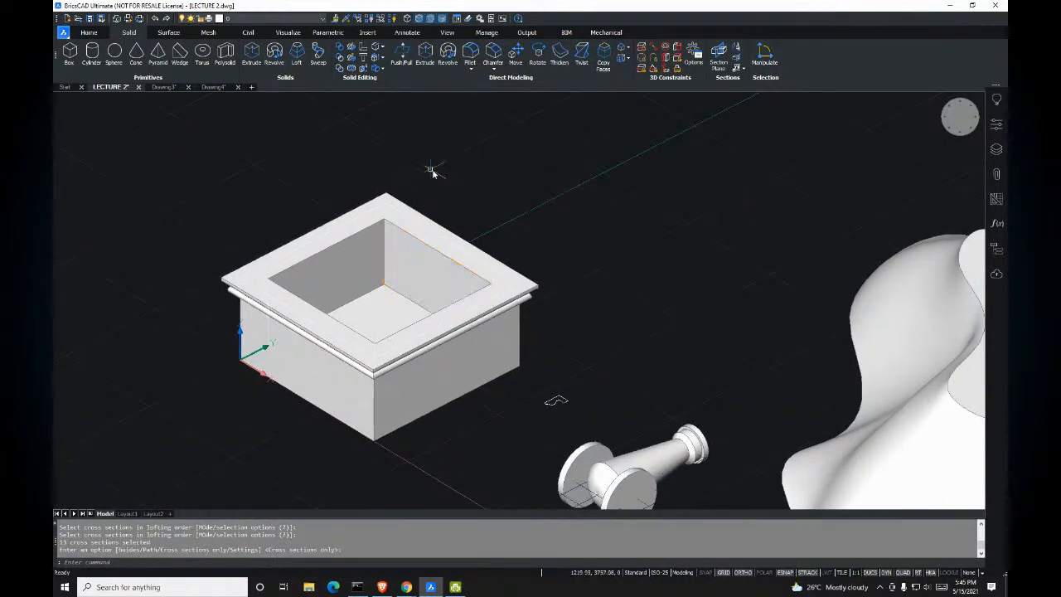
pyautogui.moveTo(467, 137); pyautogui.dragTo(435, 131, button='middle')
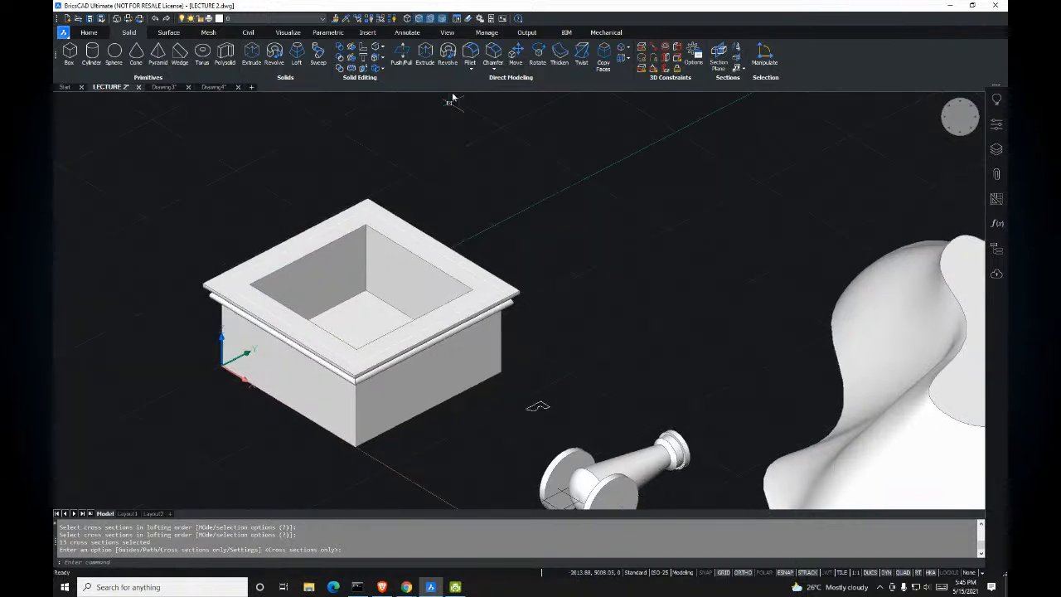
pyautogui.scroll(1, 471, 62)
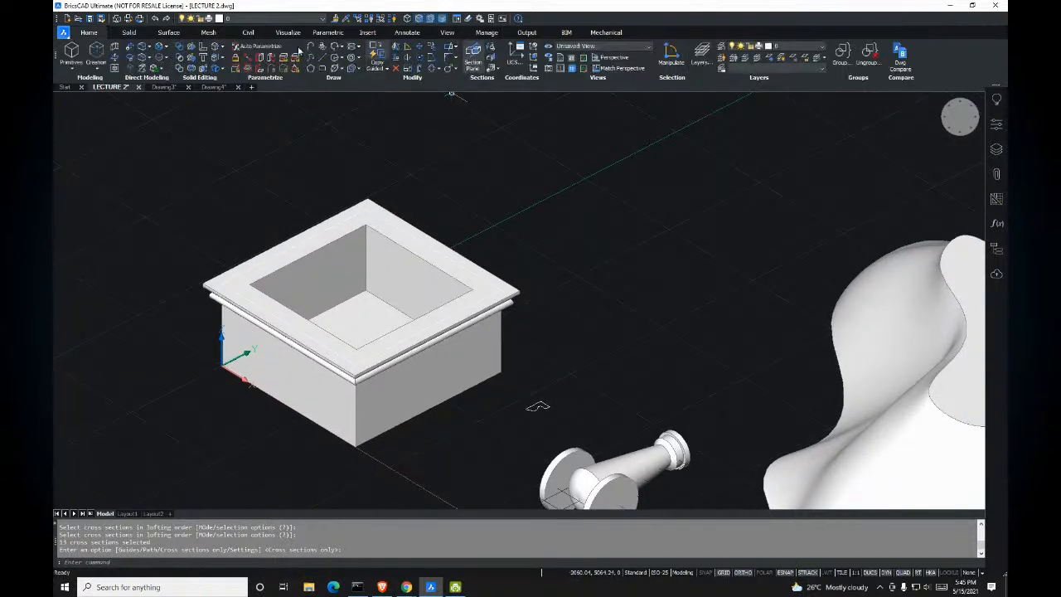
pyautogui.click(140, 33)
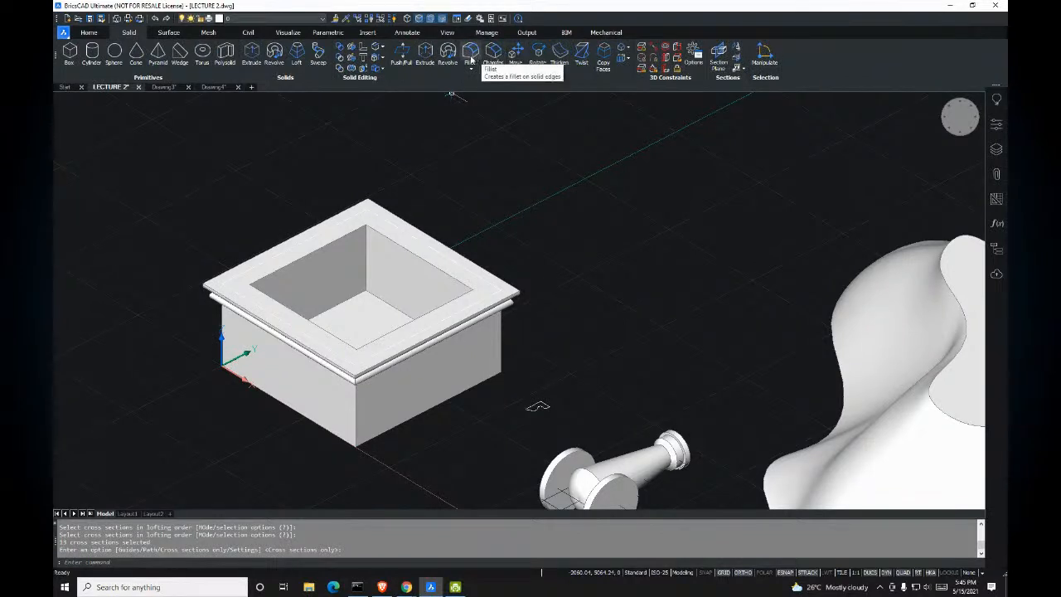
pyautogui.press('Escape')
pyautogui.press('Escape')
pyautogui.write('bo')
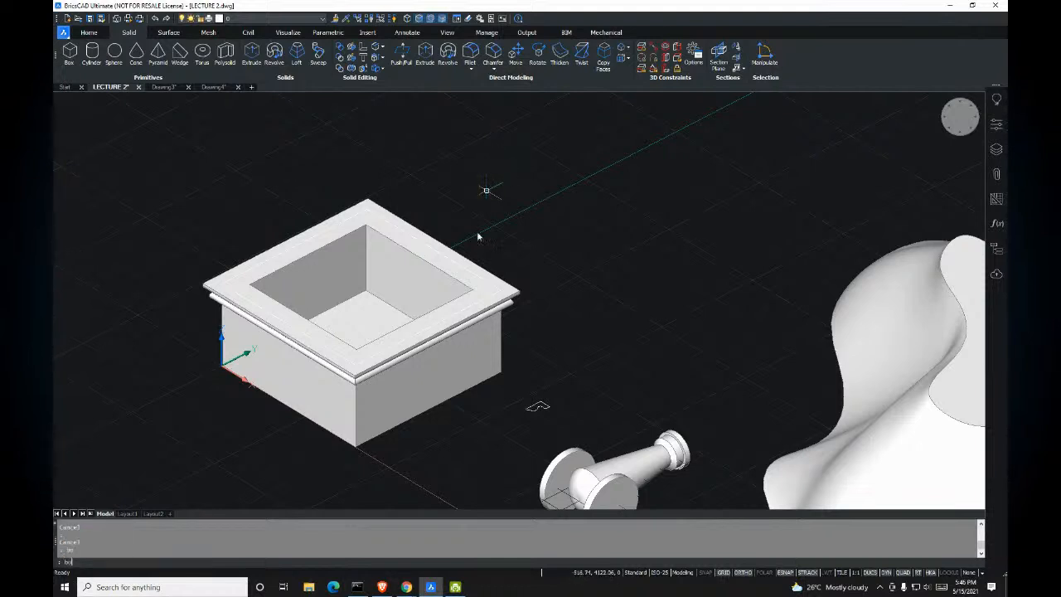
pyautogui.press('Return')
pyautogui.click(585, 212)
# Step: Copy the hollow square box, without its rim moulding, along the Y axis to a free spot behind the original
pyautogui.write('co')
pyautogui.press('Return')
pyautogui.click(500, 356)
pyautogui.press('Return')
pyautogui.click(501, 371)
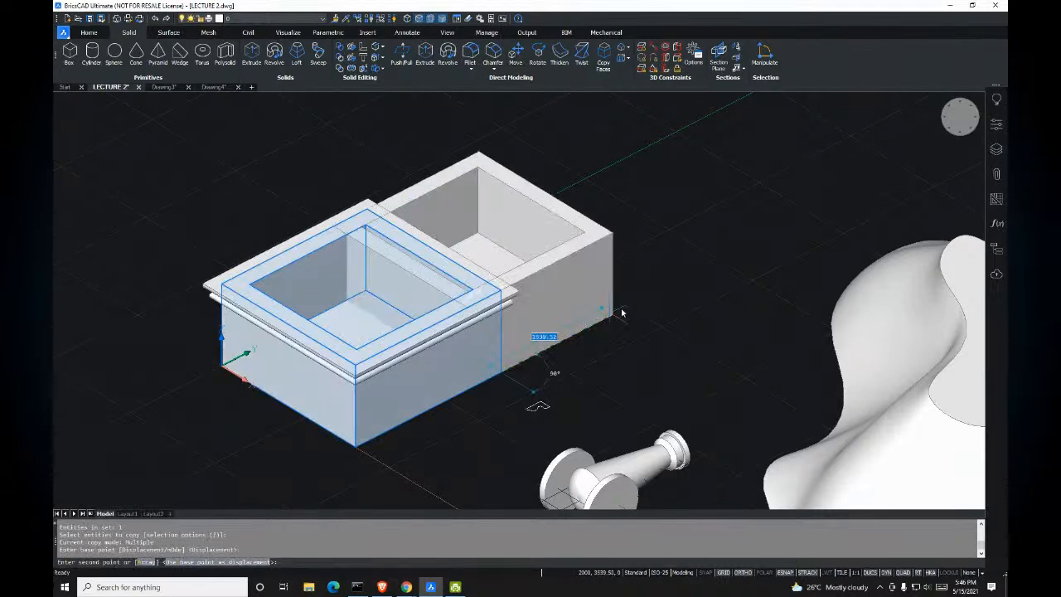
pyautogui.click(750, 249)
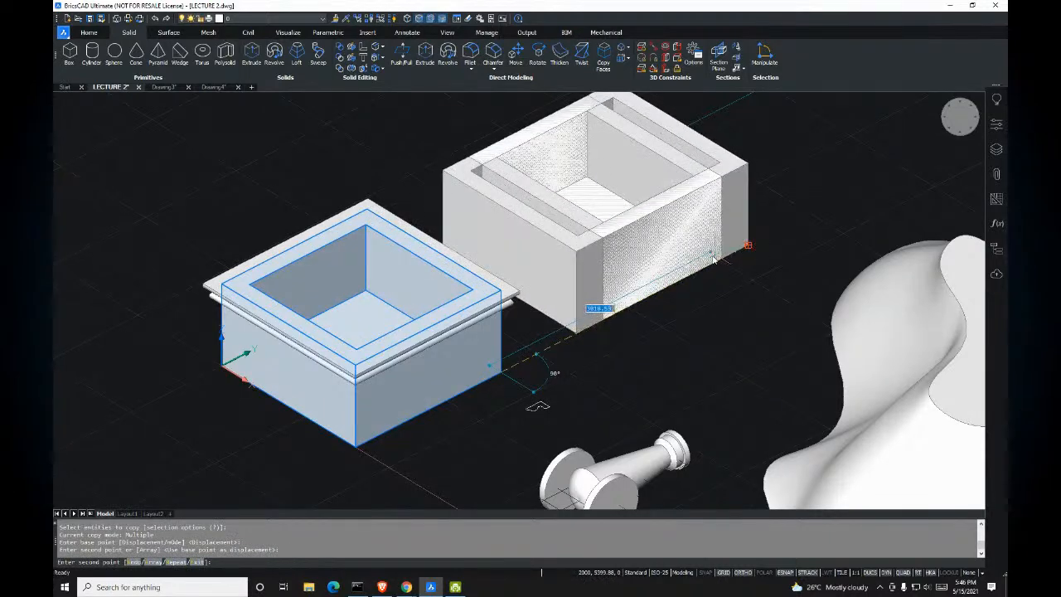
pyautogui.moveTo(719, 255); pyautogui.dragTo(590, 286, button='middle')
pyautogui.press('Escape')
pyautogui.press('Escape')
# Step: Fillet the upper outer edge along the copied box's front-left side with a freely picked radius
pyautogui.scroll(3, 533, 205)
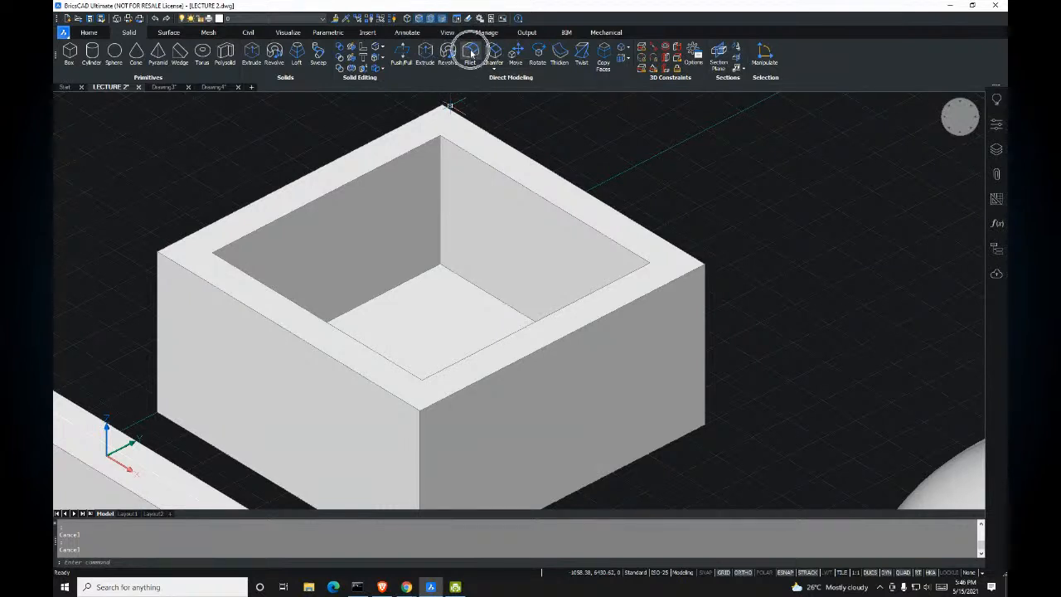
pyautogui.click(471, 53)
pyautogui.moveTo(272, 249); pyautogui.dragTo(308, 224, button='middle')
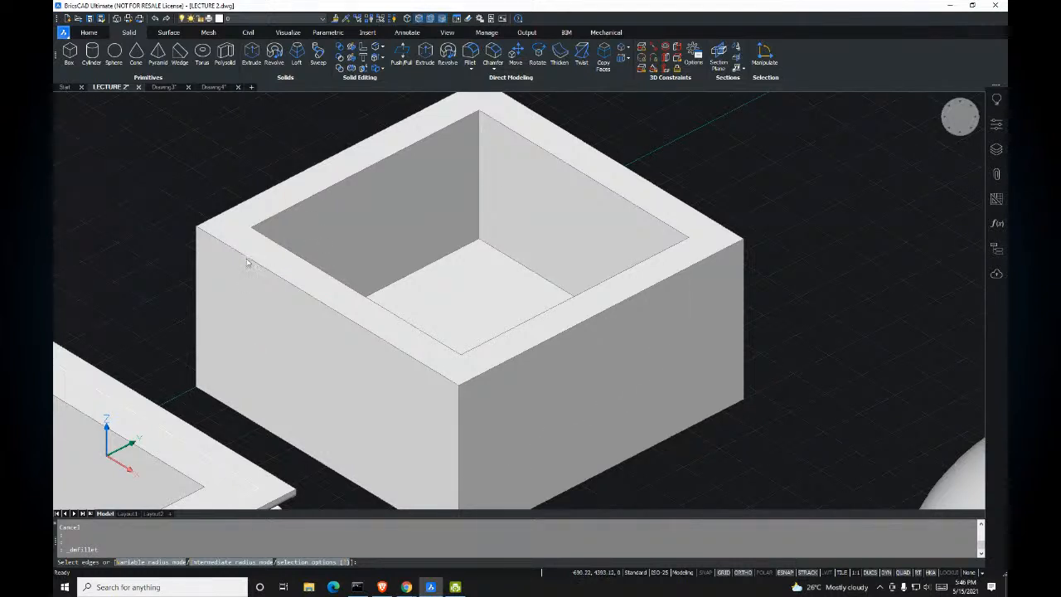
pyautogui.scroll(3, 246, 262)
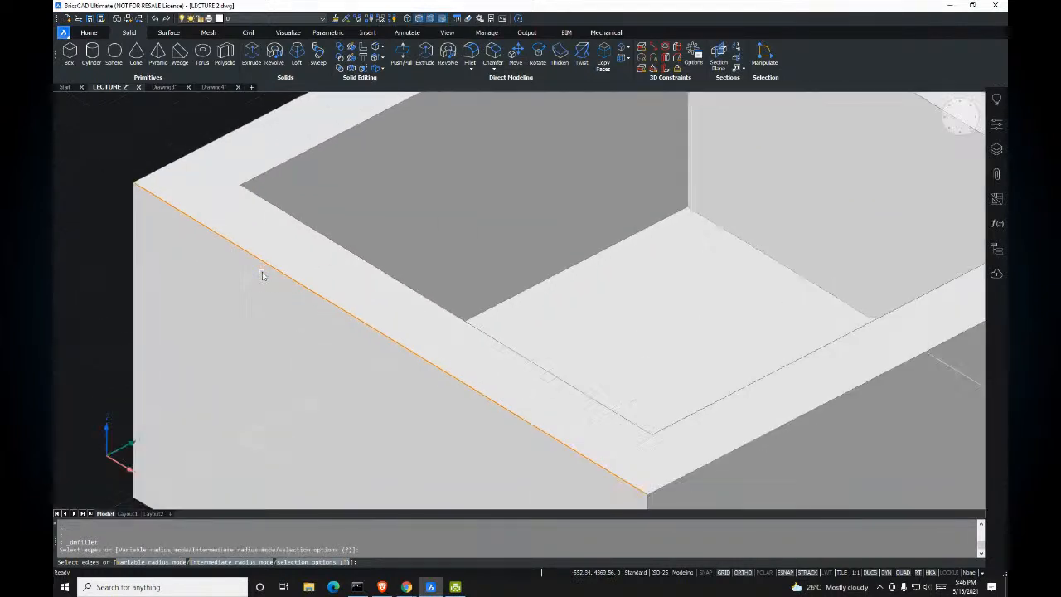
pyautogui.click(302, 262)
pyautogui.press('Return')
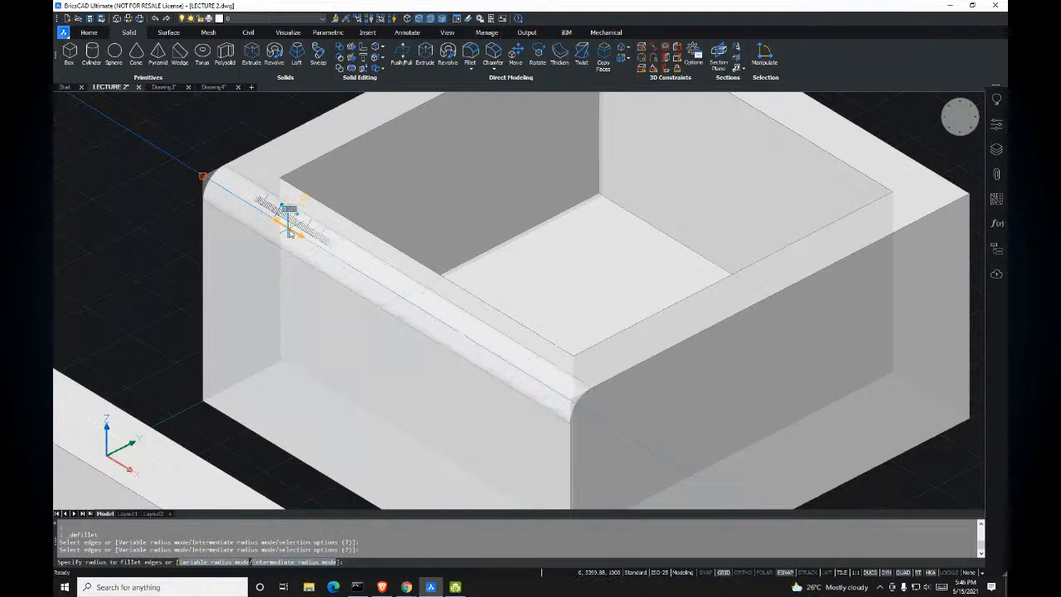
pyautogui.click(289, 232)
pyautogui.press('Escape')
pyautogui.moveTo(340, 266)
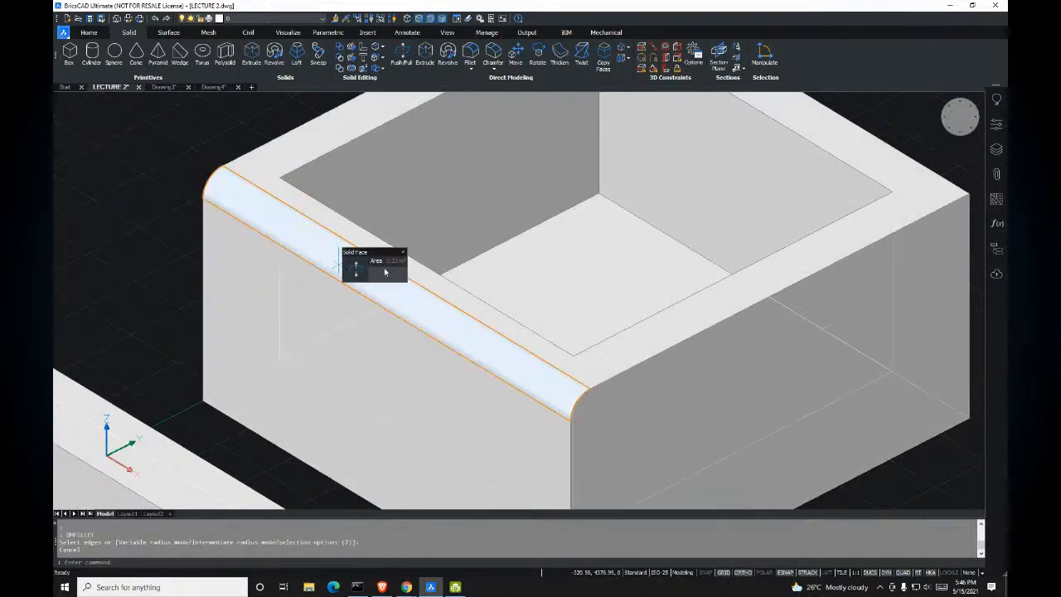
pyautogui.press('Escape')
# Step: Push/Pull the rounded fillet face on the copied box outward to give it a smaller radius
pyautogui.moveTo(390, 248)
pyautogui.keyDown('shift'); pyautogui.mouseDown(button='middle')
pyautogui.moveTo(289, 237)
pyautogui.moveTo(403, 260)
pyautogui.moveTo(372, 240)
pyautogui.moveTo(395, 264)
pyautogui.mouseUp(button='middle'); pyautogui.keyUp('shift')
pyautogui.scroll(-2, 374, 240)
pyautogui.moveTo(321, 265)
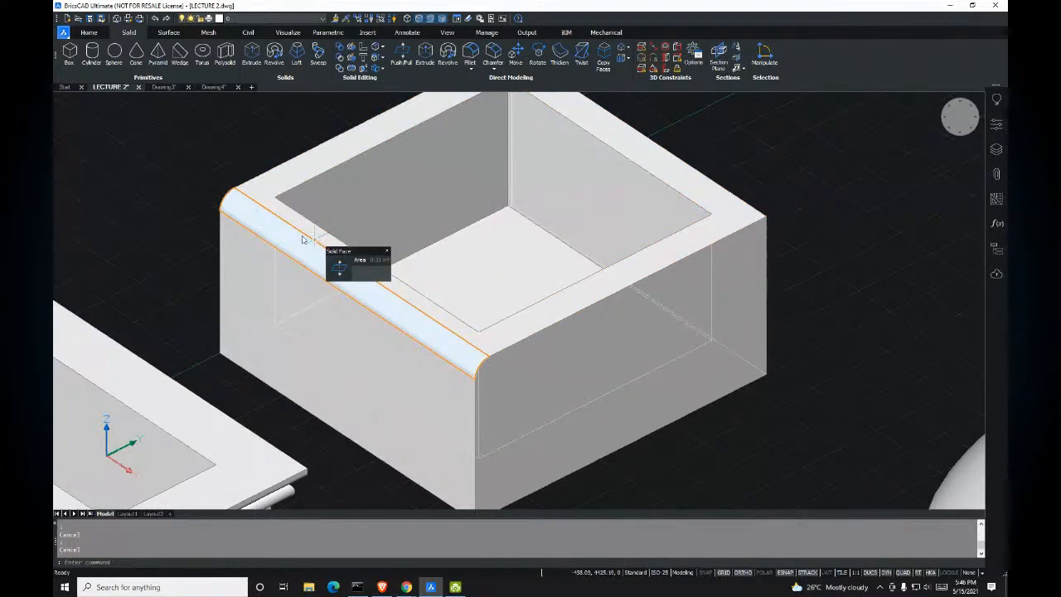
pyautogui.scroll(4, 248, 208)
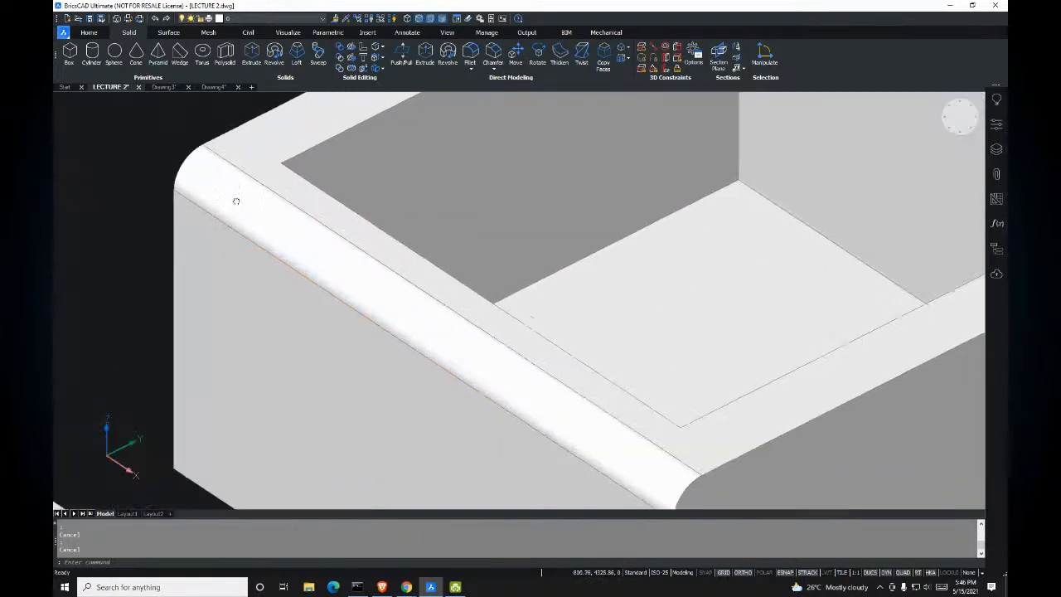
pyautogui.moveTo(235, 210)
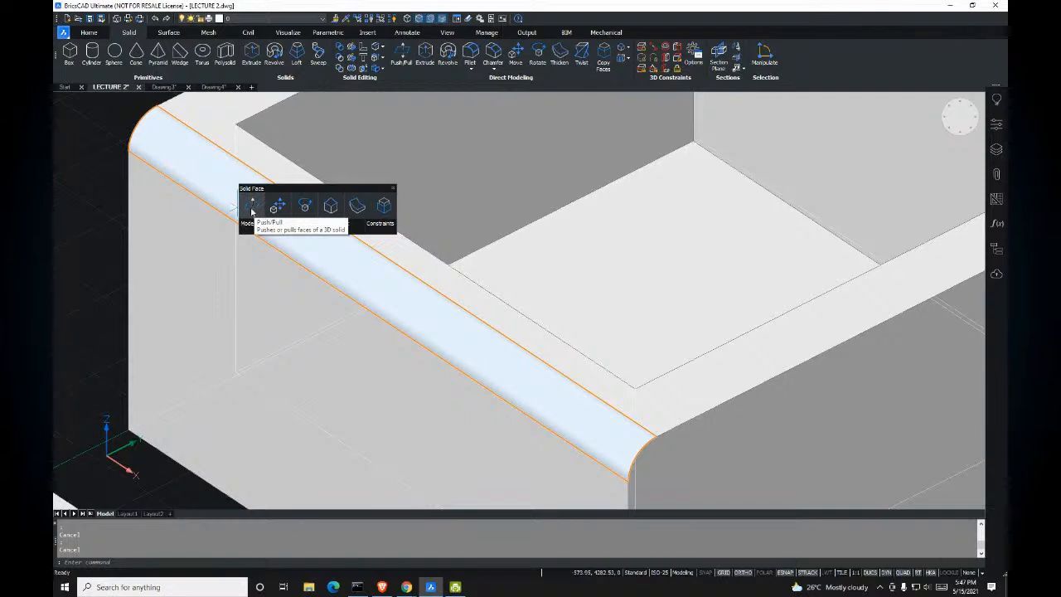
pyautogui.moveTo(266, 230)
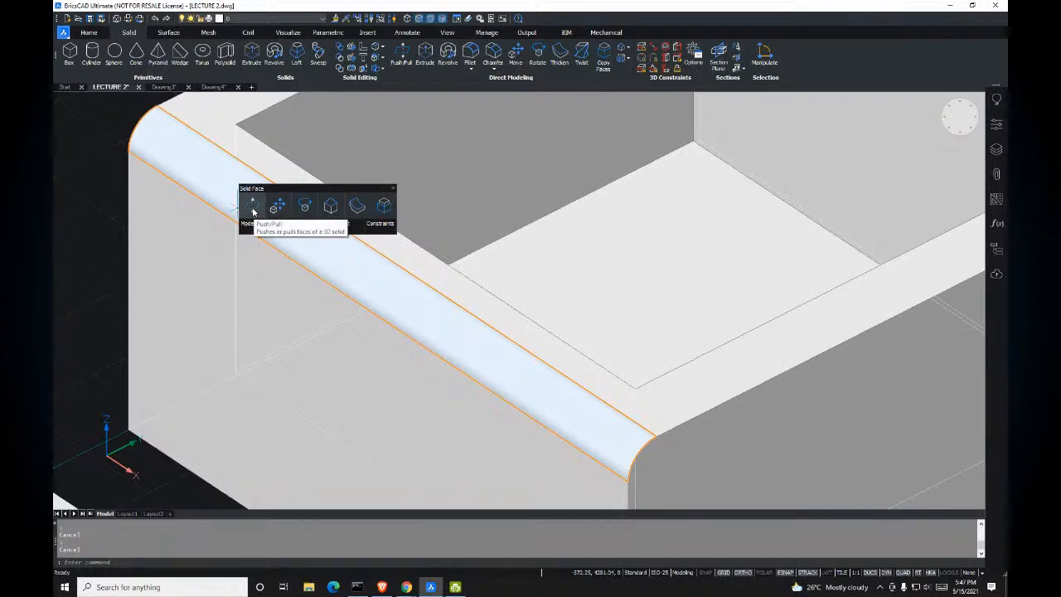
pyautogui.click(253, 209)
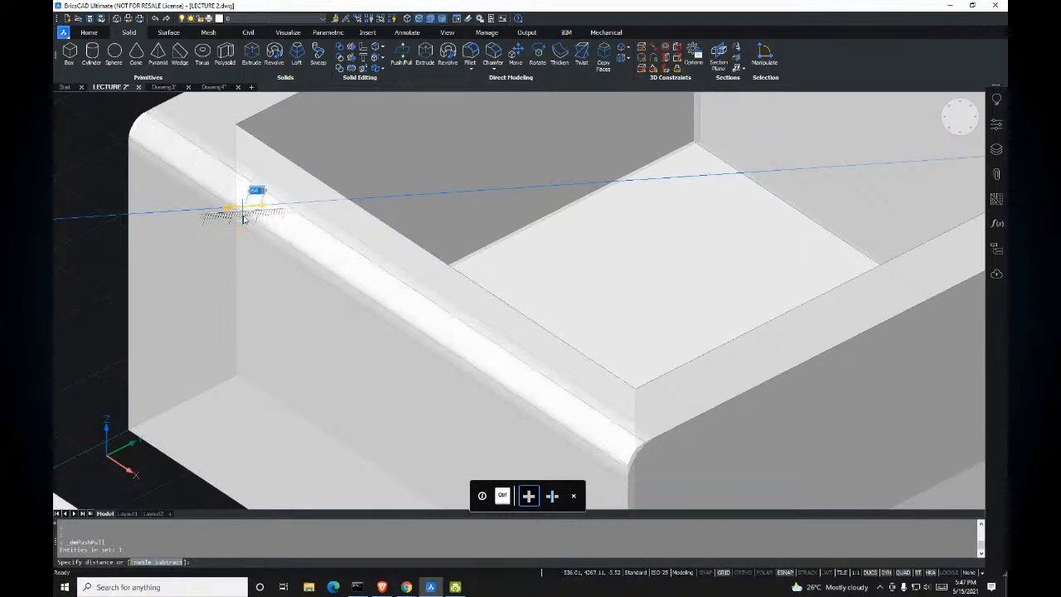
pyautogui.click(245, 220)
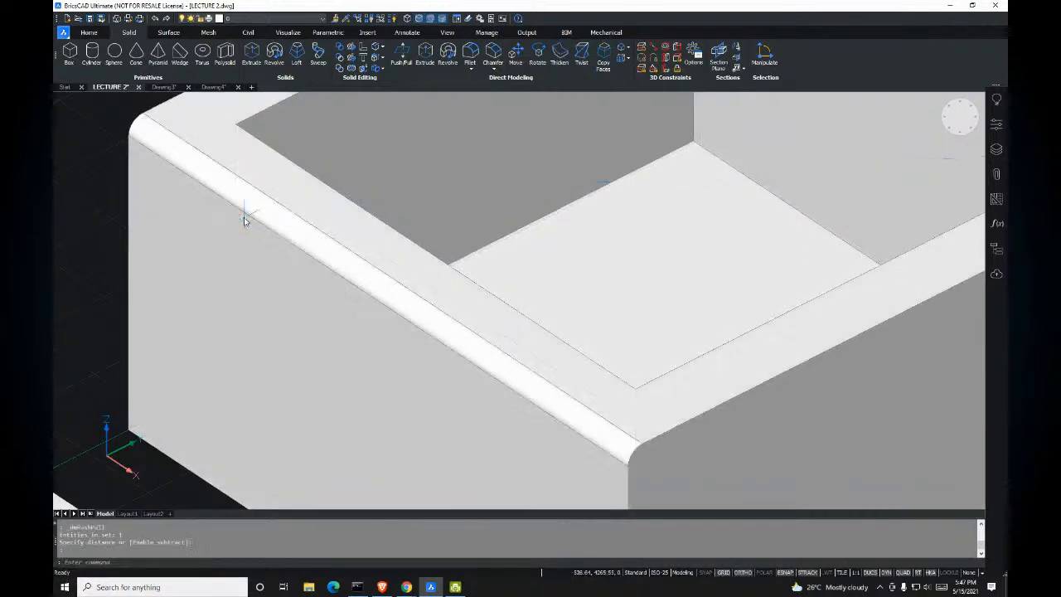
# Step: Fillet the three remaining upper outer edges of the copied box together, matching the rounded front-left edge
pyautogui.scroll(-4, 557, 318)
pyautogui.keyDown('shift'); pyautogui.moveTo(556, 317); pyautogui.dragTo(593, 343, button='middle'); pyautogui.keyUp('shift')
pyautogui.scroll(3, 593, 343)
pyautogui.press('Escape')
pyautogui.press('Escape')
pyautogui.click(470, 53)
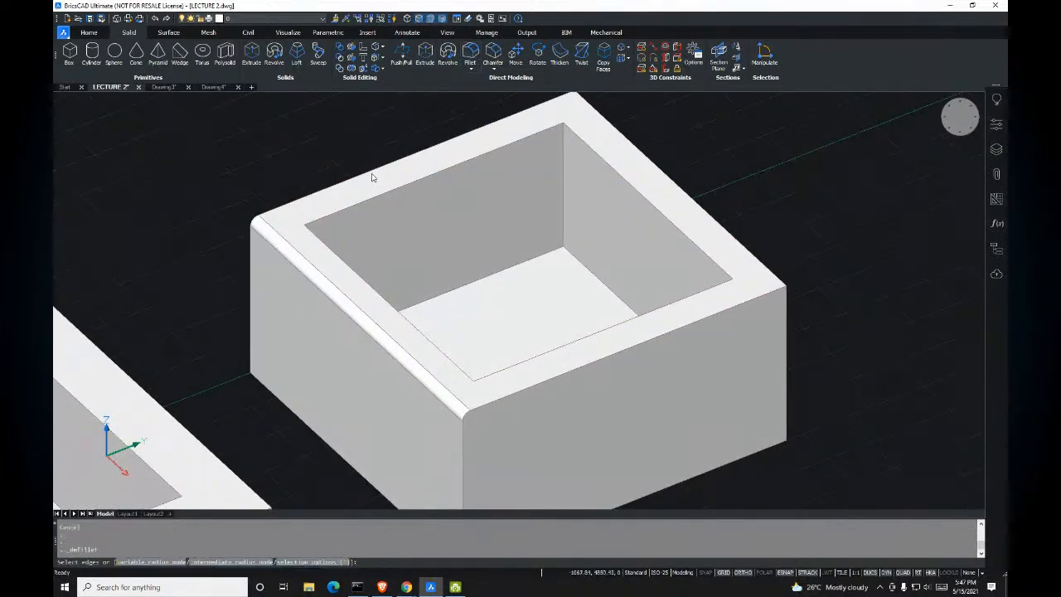
pyautogui.click(654, 164)
pyautogui.click(742, 303)
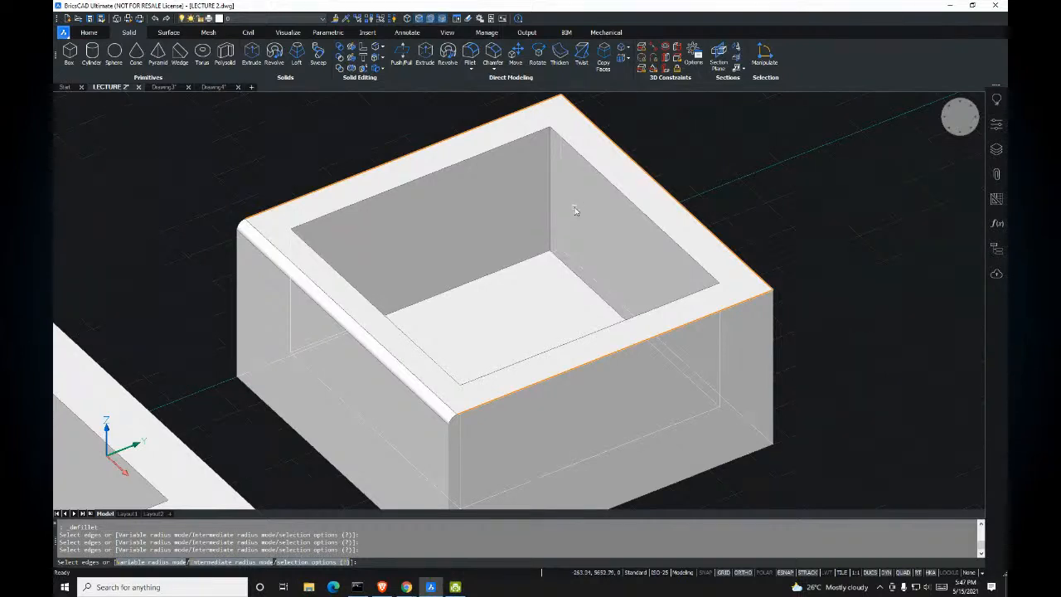
pyautogui.moveTo(518, 170); pyautogui.dragTo(500, 181, button='middle')
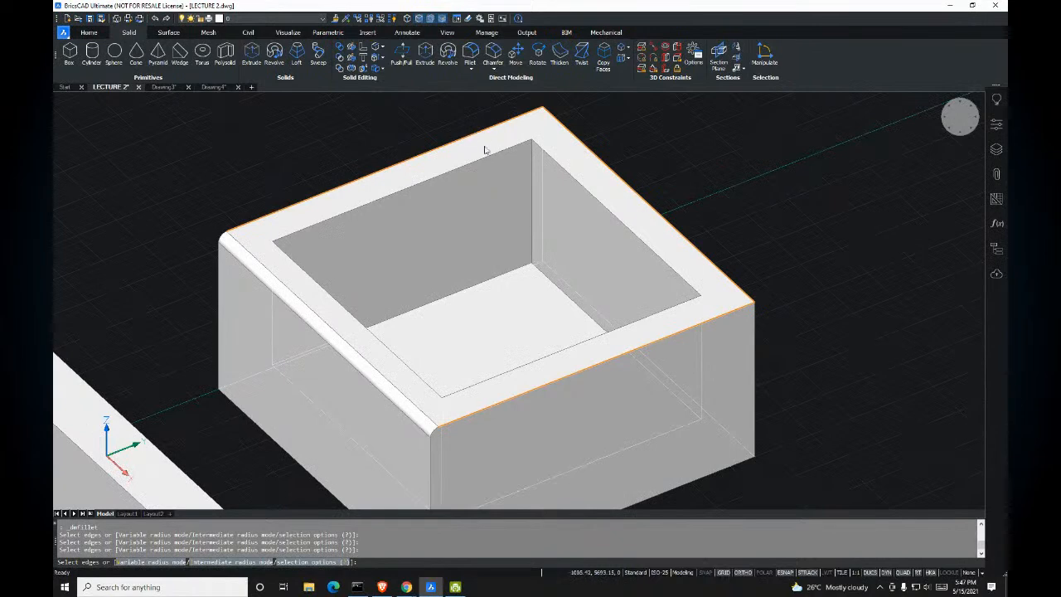
pyautogui.press('Return')
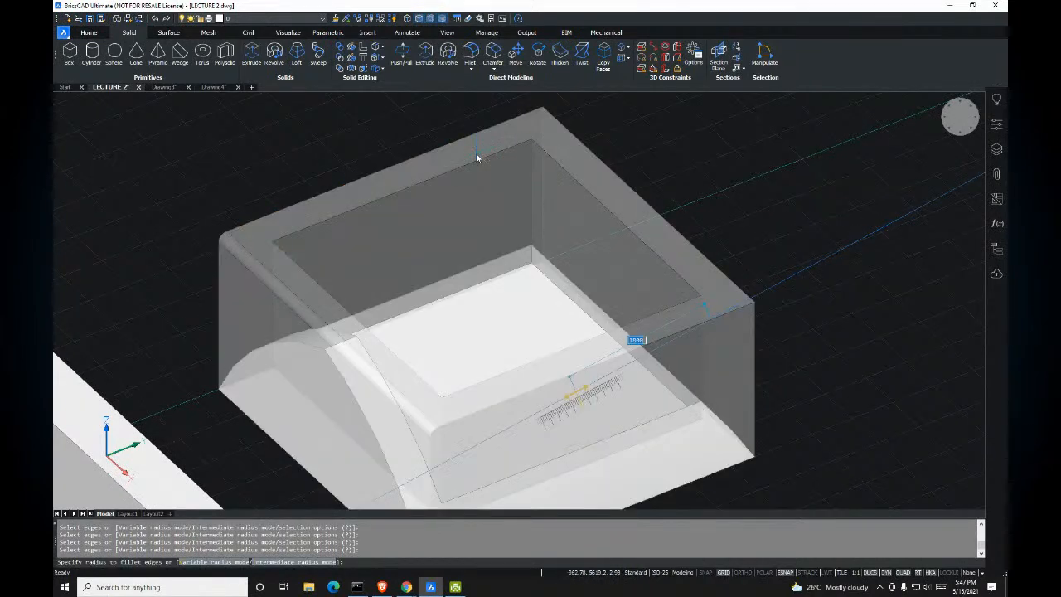
pyautogui.press('Return')
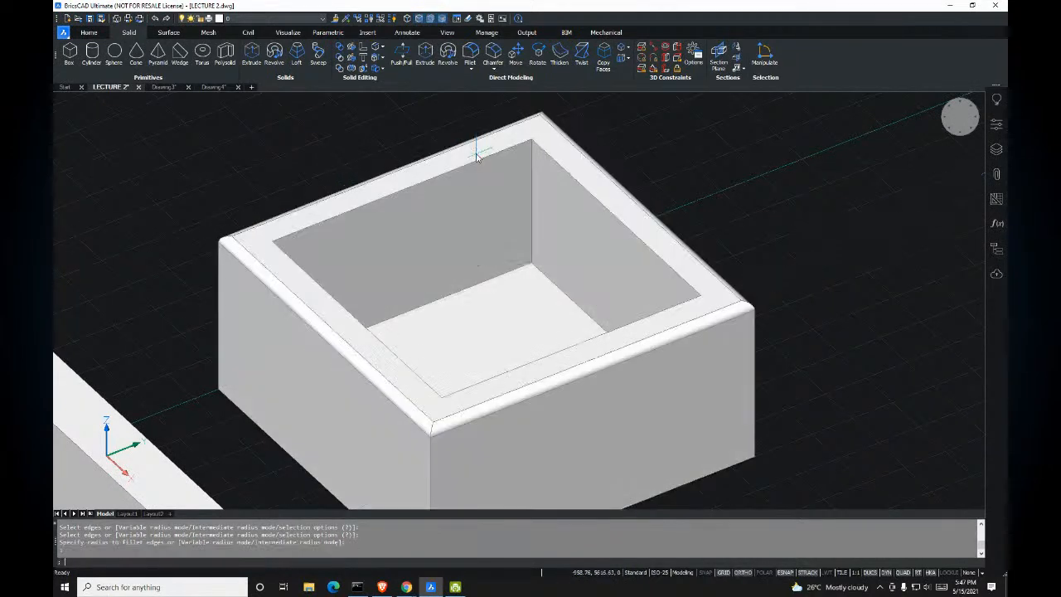
# Step: Chamfer the upper inner edge along the copied box's back-left wall with a freely picked offset
pyautogui.keyDown('shift'); pyautogui.moveTo(631, 237); pyautogui.dragTo(497, 289, button='middle'); pyautogui.keyUp('shift')
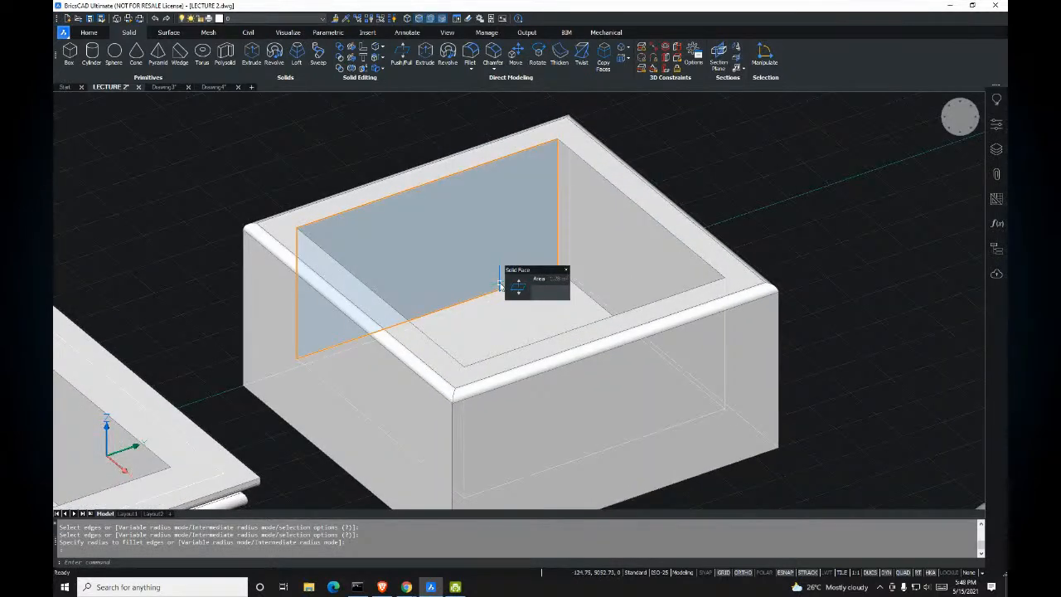
pyautogui.keyDown('shift'); pyautogui.moveTo(511, 242); pyautogui.dragTo(497, 178, button='middle'); pyautogui.keyUp('shift')
pyautogui.keyDown('shift'); pyautogui.moveTo(575, 253); pyautogui.dragTo(581, 207, button='middle'); pyautogui.keyUp('shift')
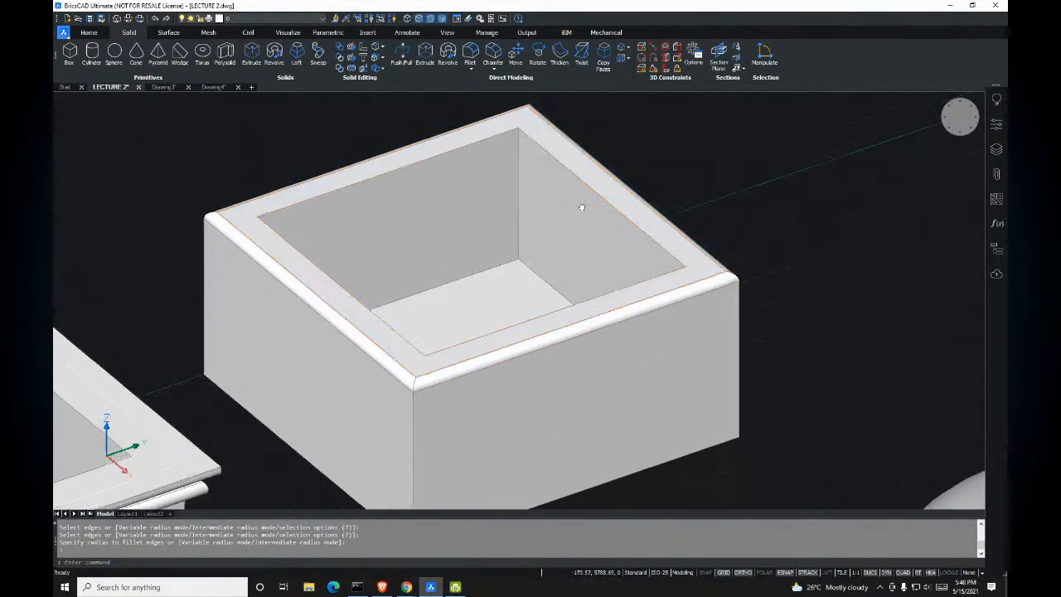
pyautogui.click(492, 53)
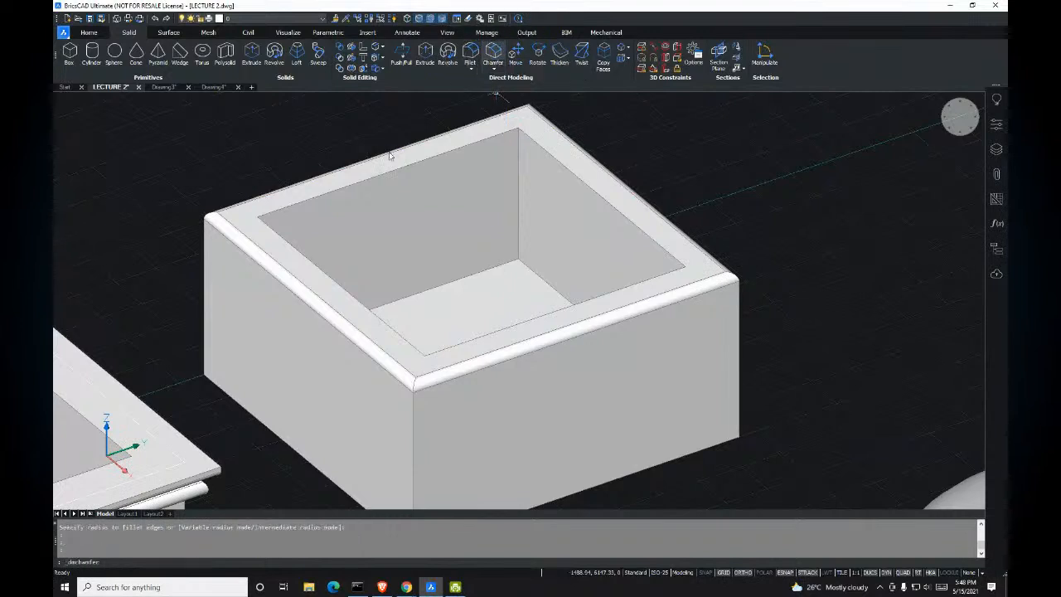
pyautogui.scroll(4, 393, 170)
pyautogui.moveTo(394, 176); pyautogui.dragTo(416, 183, button='middle')
pyautogui.click(415, 183)
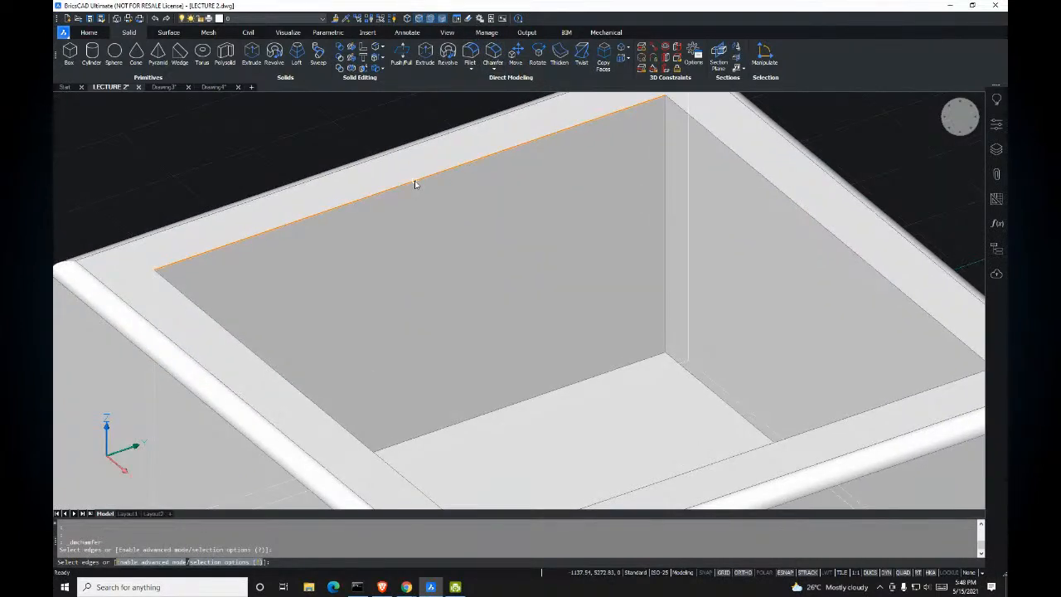
pyautogui.press('Return')
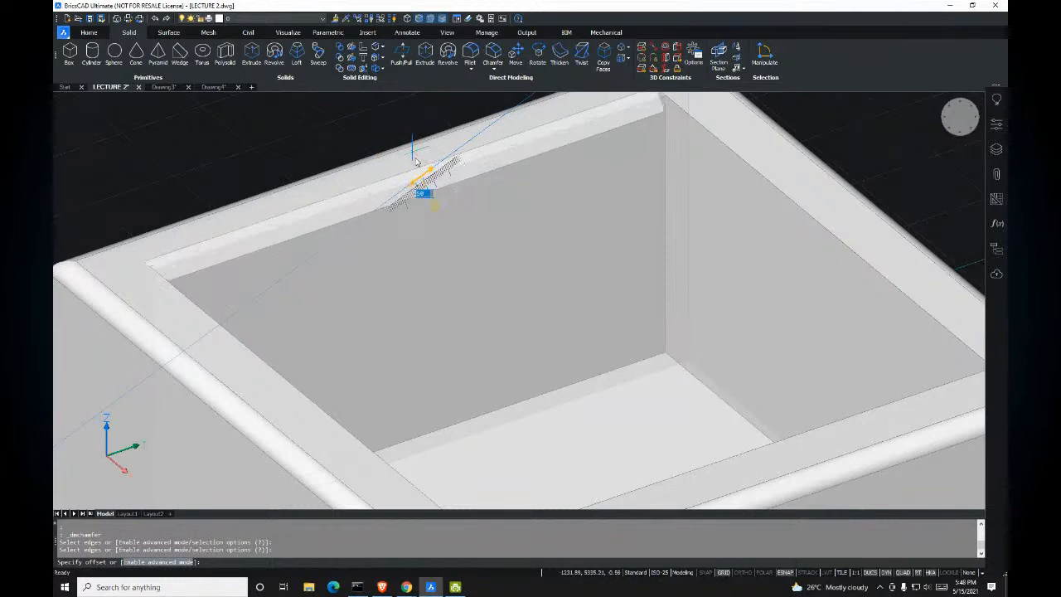
pyautogui.scroll(4, 419, 164)
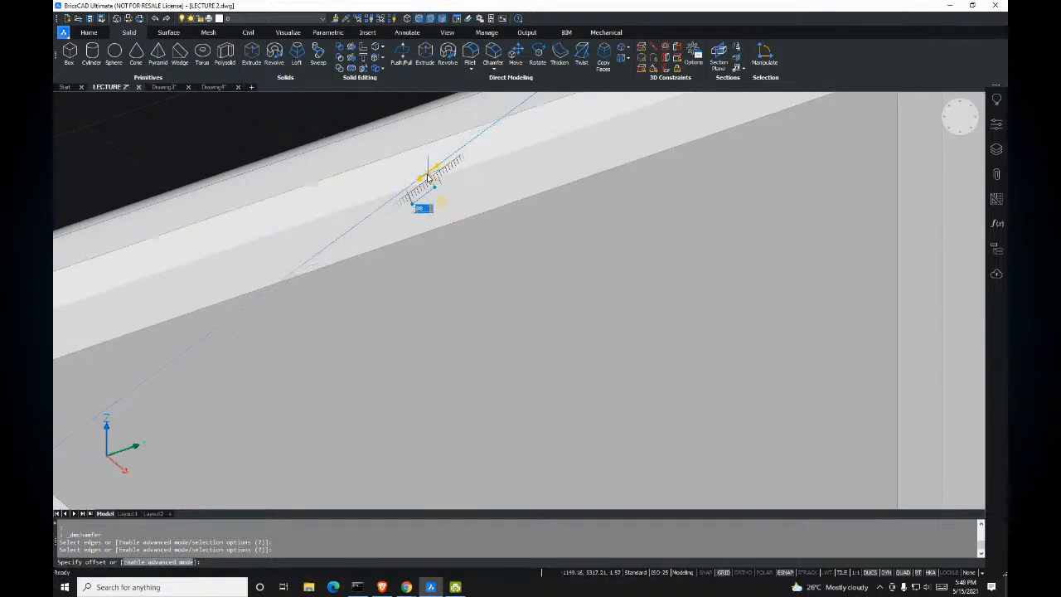
pyautogui.click(427, 178)
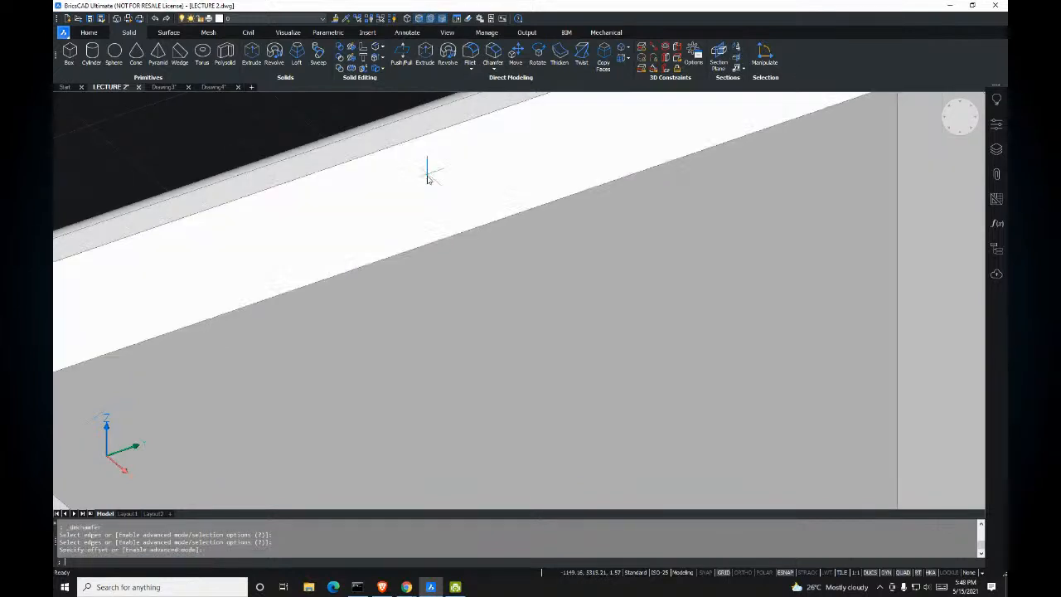
# Step: Chamfer the other three upper inner edges of the copied box with an offset of 100
pyautogui.scroll(-6, 431, 240)
pyautogui.keyDown('shift'); pyautogui.moveTo(445, 256); pyautogui.dragTo(511, 163, button='middle'); pyautogui.keyUp('shift')
pyautogui.click(493, 52)
pyautogui.click(514, 178)
pyautogui.click(554, 345)
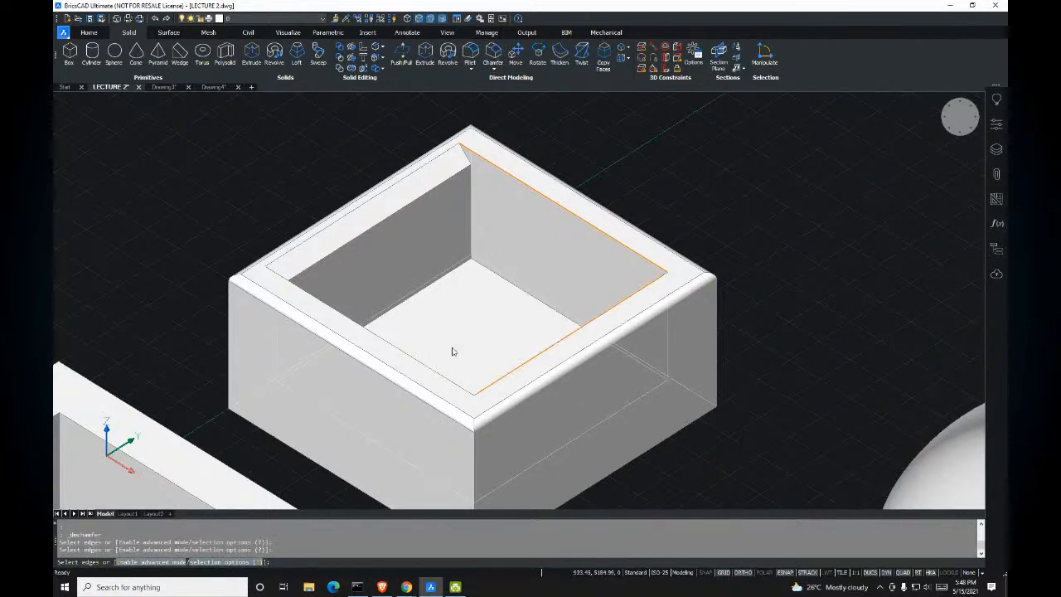
pyautogui.click(412, 358)
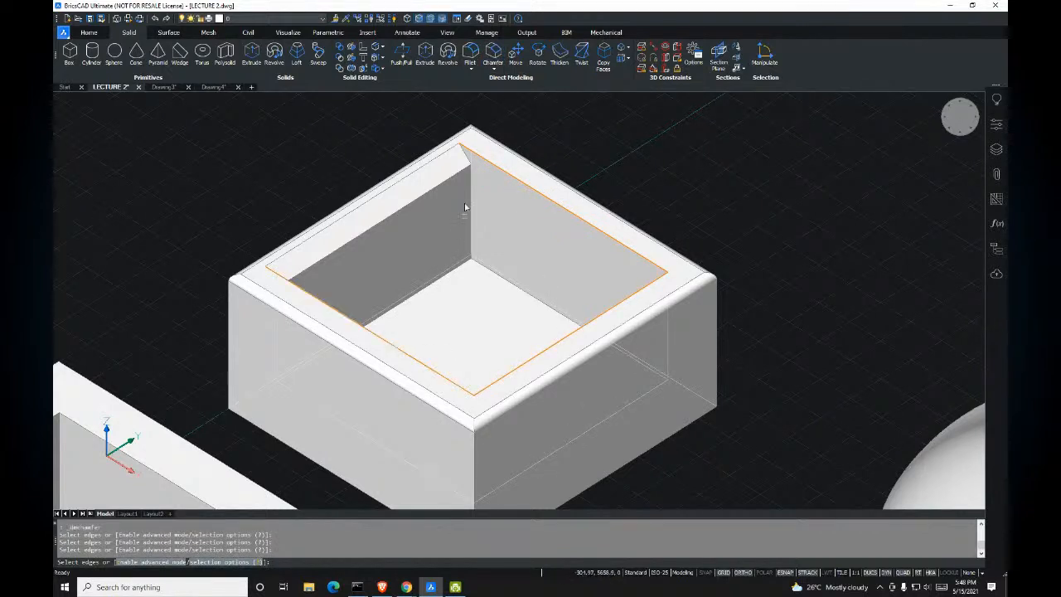
pyautogui.press('Return')
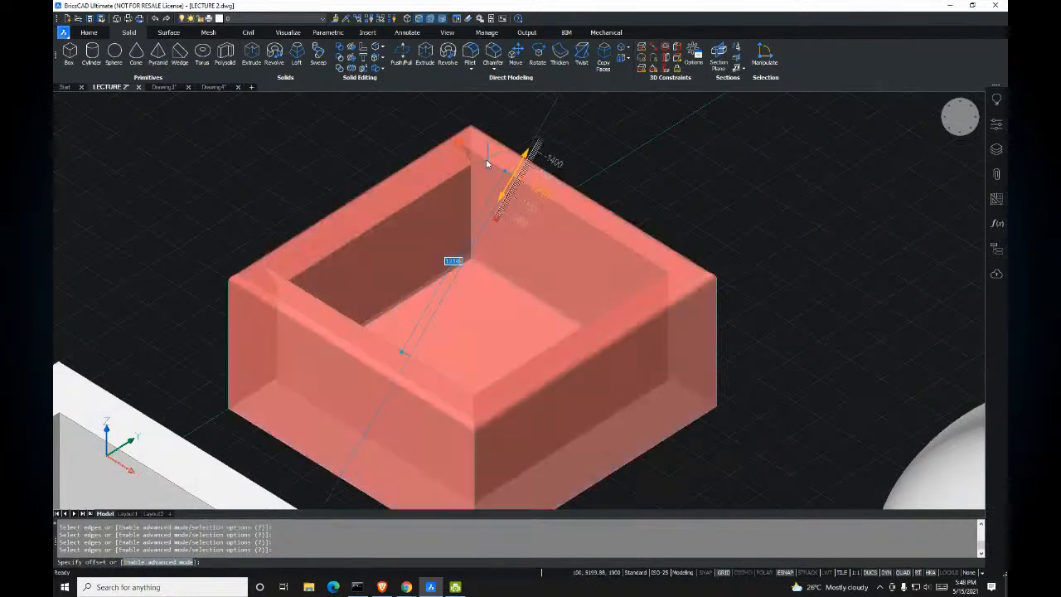
pyautogui.write('100')
pyautogui.press('Return')
# Step: Inspect the chamfered inner rim at the box's back corner and the whole box beside the neighbouring solids
pyautogui.keyDown('shift'); pyautogui.moveTo(481, 227); pyautogui.dragTo(372, 315, button='middle'); pyautogui.keyUp('shift')
pyautogui.scroll(5, 433, 178)
pyautogui.keyDown('shift'); pyautogui.moveTo(488, 199); pyautogui.dragTo(425, 218, button='middle'); pyautogui.keyUp('shift')
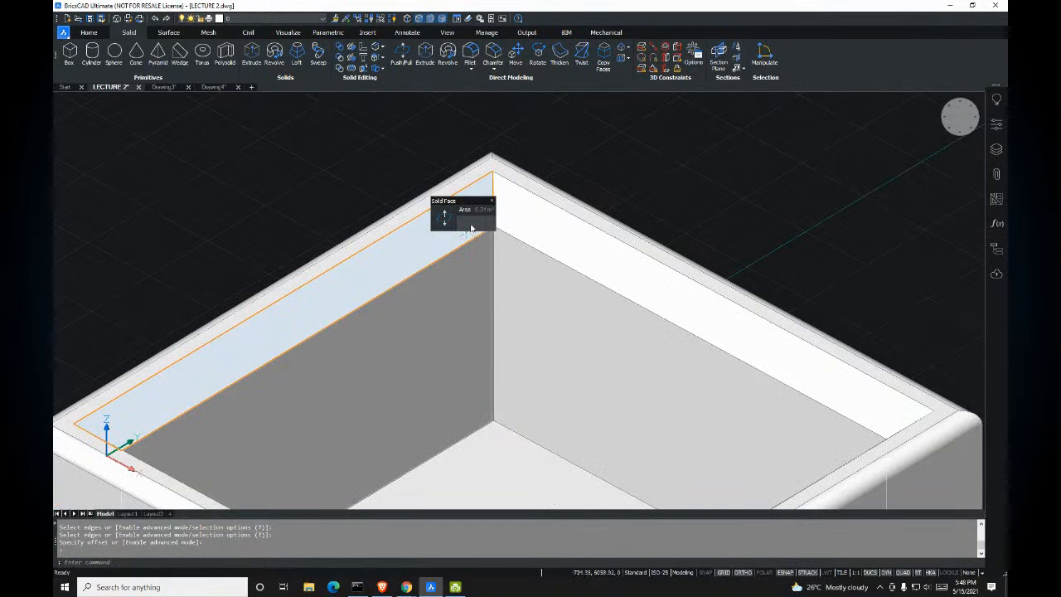
pyautogui.press('Escape')
pyautogui.press('Escape')
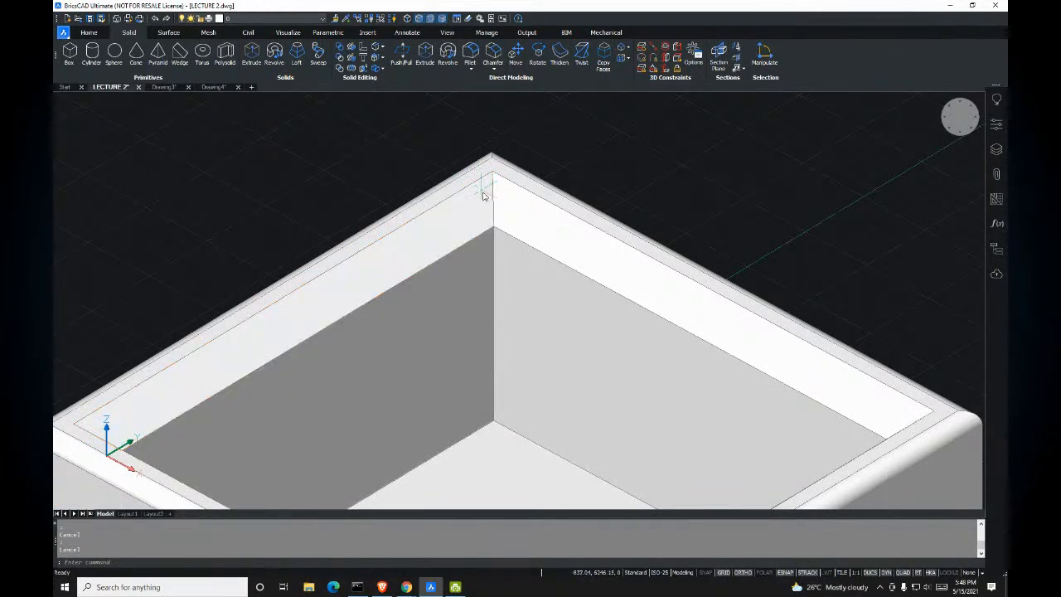
pyautogui.keyDown('shift'); pyautogui.moveTo(538, 208); pyautogui.dragTo(537, 226, button='middle'); pyautogui.keyUp('shift')
pyautogui.scroll(-3, 537, 227)
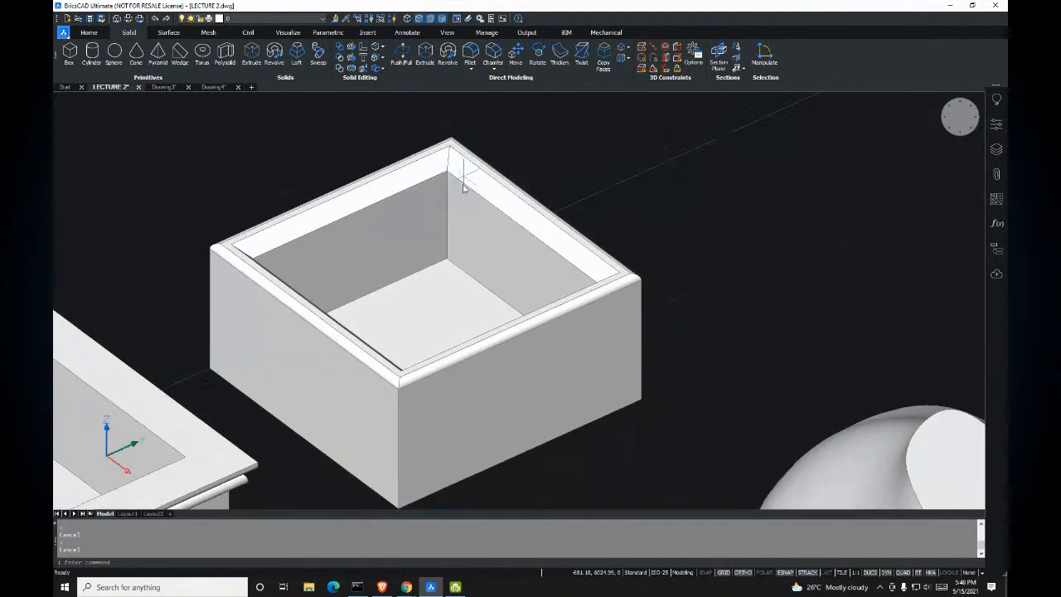
pyautogui.scroll(-3, 503, 207)
pyautogui.scroll(2, 501, 212)
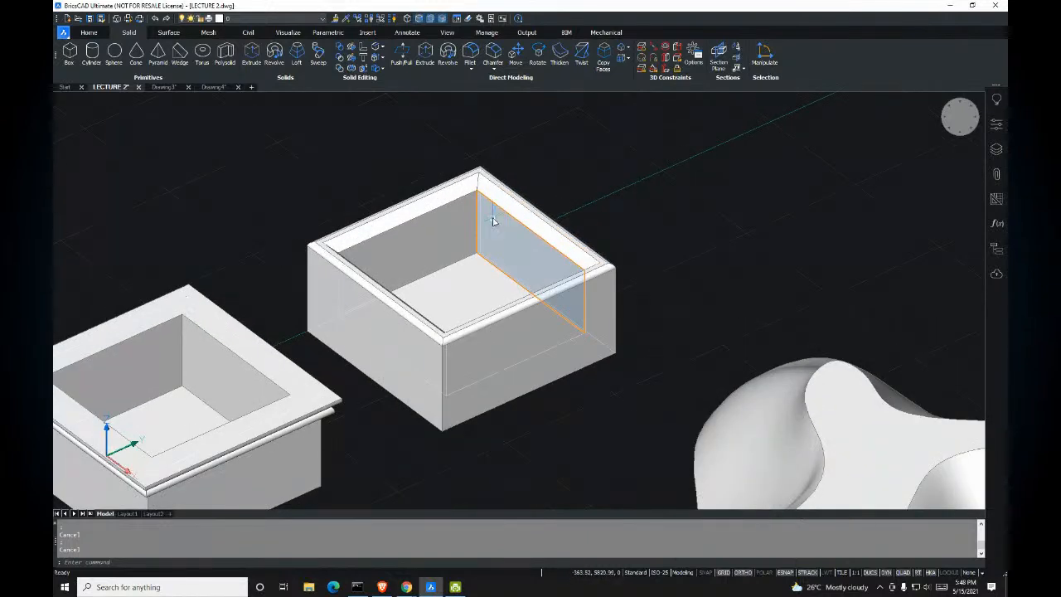
pyautogui.click(511, 54)
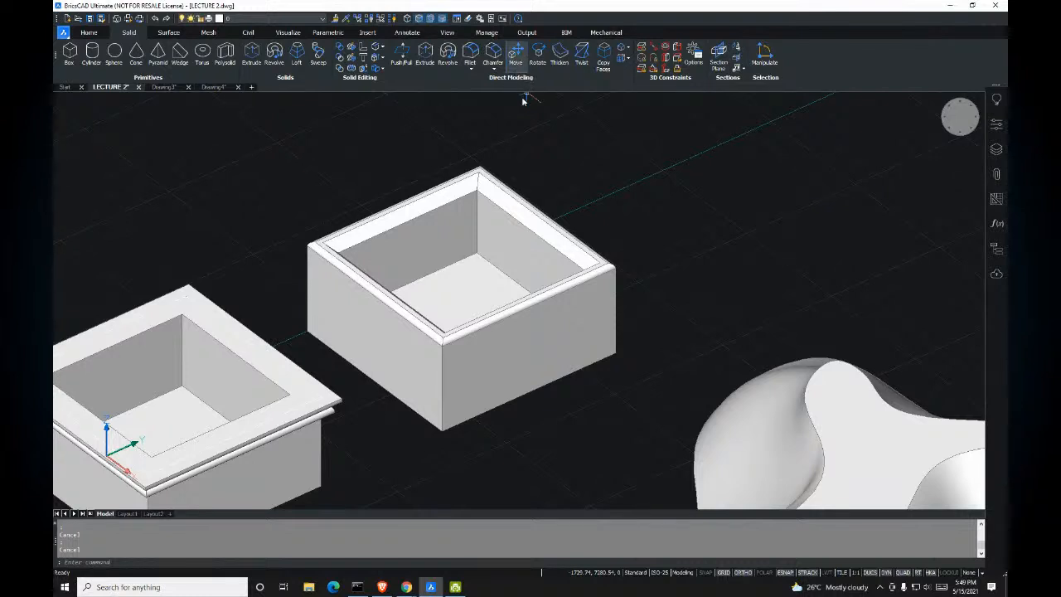
pyautogui.click(577, 202)
pyautogui.press('Escape')
pyautogui.press('Escape')
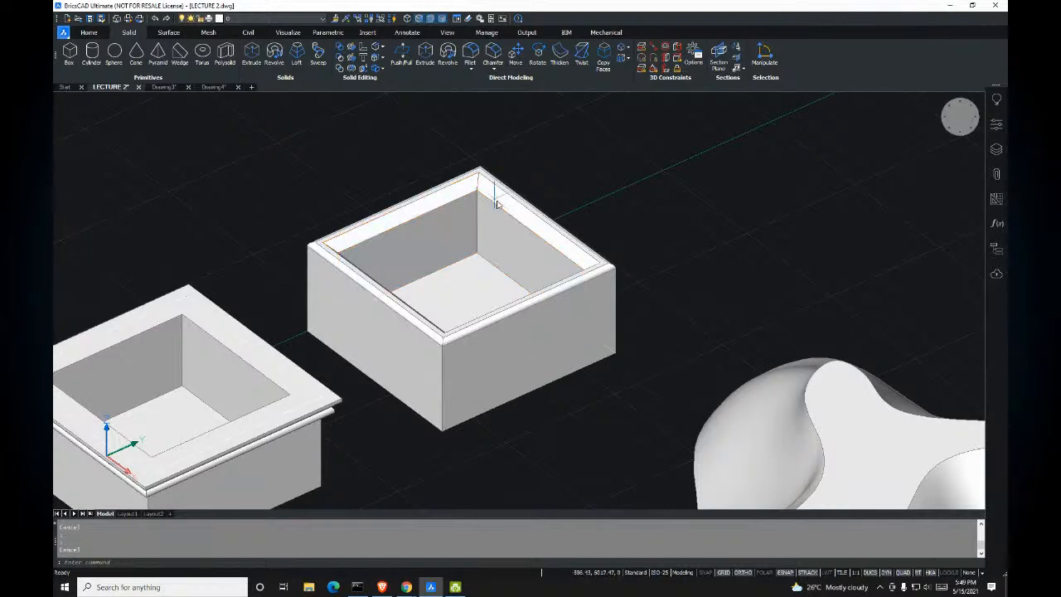
pyautogui.press('Escape')
# Step: Examine how the copied box's inner walls and chamfer faces highlight individually under the current selection mode
pyautogui.scroll(3, 544, 225)
pyautogui.scroll(2, 563, 236)
pyautogui.scroll(-2, 575, 237)
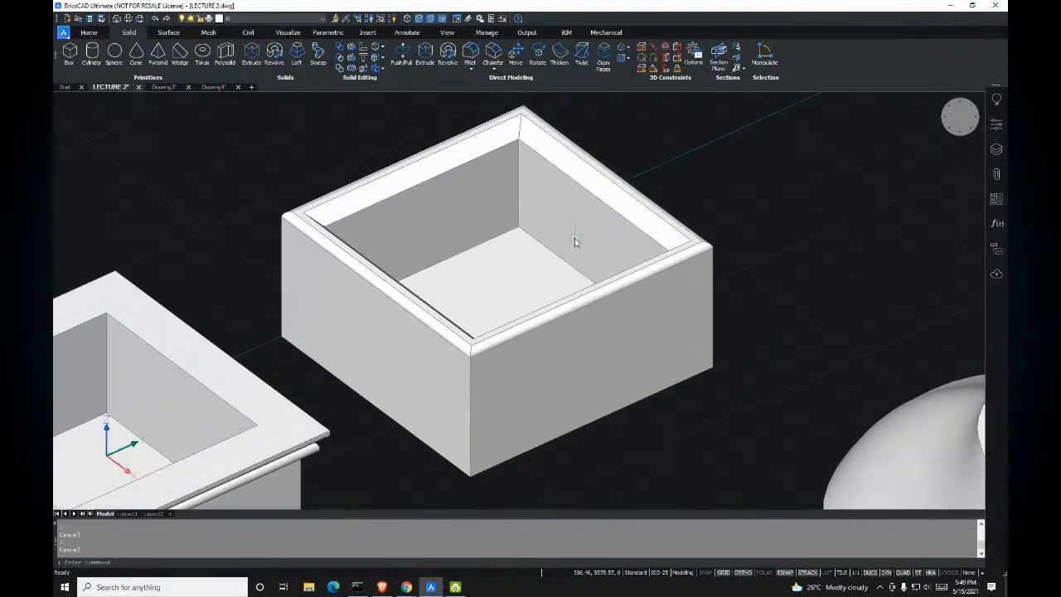
pyautogui.moveTo(571, 225); pyautogui.dragTo(586, 246, button='middle')
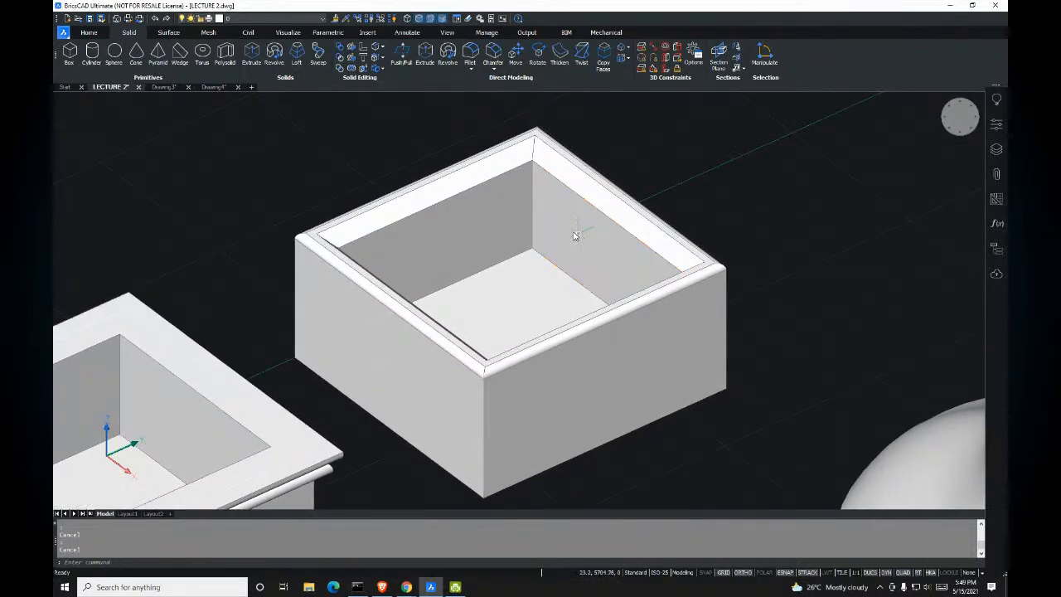
pyautogui.moveTo(547, 224)
pyautogui.moveTo(531, 147); pyautogui.dragTo(473, 178, button='middle')
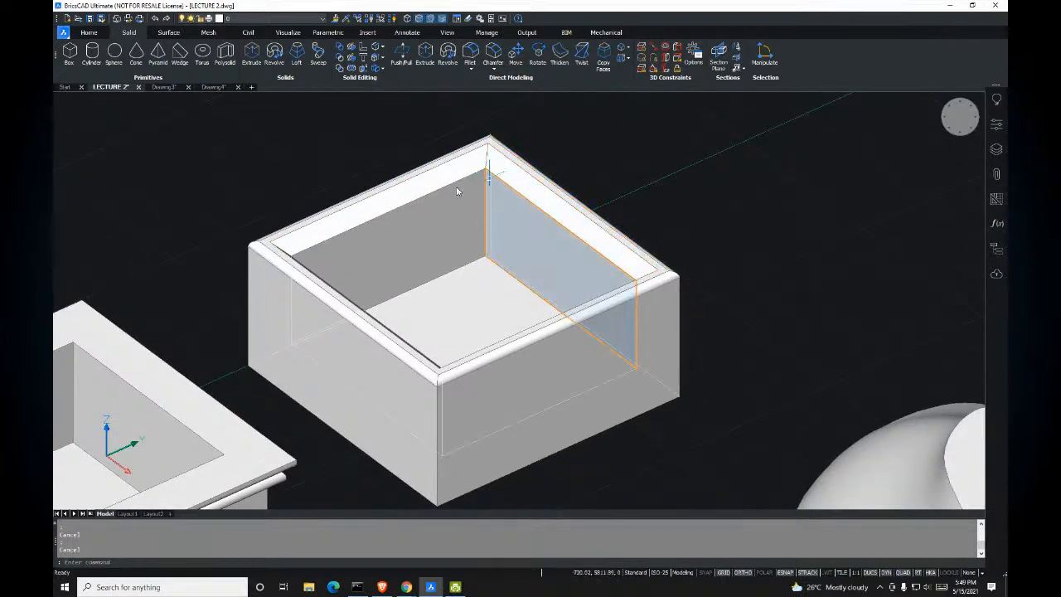
pyautogui.moveTo(460, 192); pyautogui.dragTo(460, 196, button='middle')
pyautogui.moveTo(451, 186)
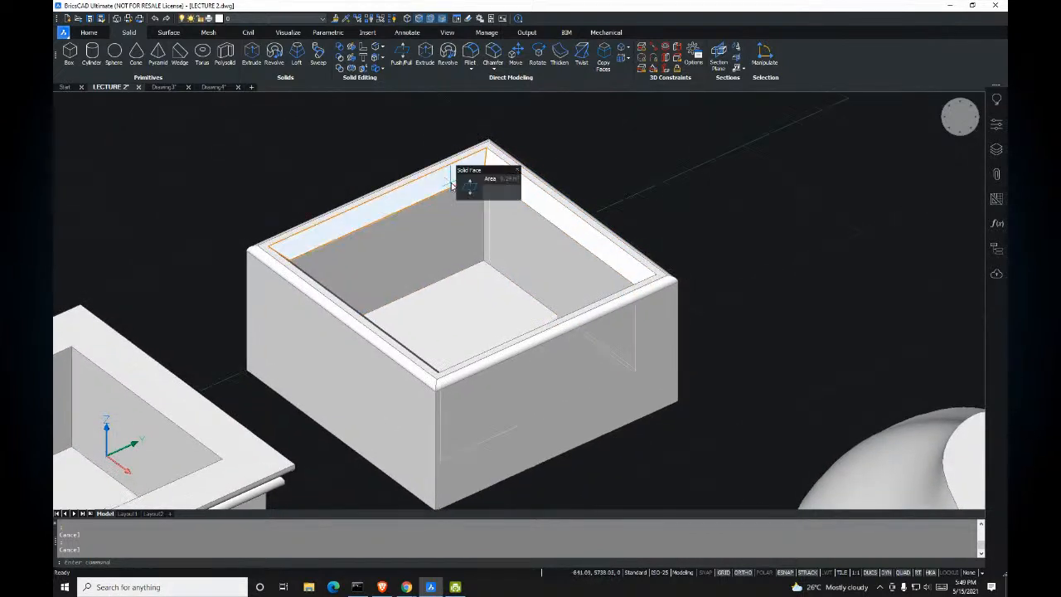
pyautogui.keyDown('shift'); pyautogui.moveTo(575, 201); pyautogui.dragTo(528, 212, button='middle'); pyautogui.keyUp('shift')
# Step: Turn off prioritised selection of faces so that whole solids can be picked
pyautogui.moveTo(665, 173); pyautogui.dragTo(643, 187, button='middle')
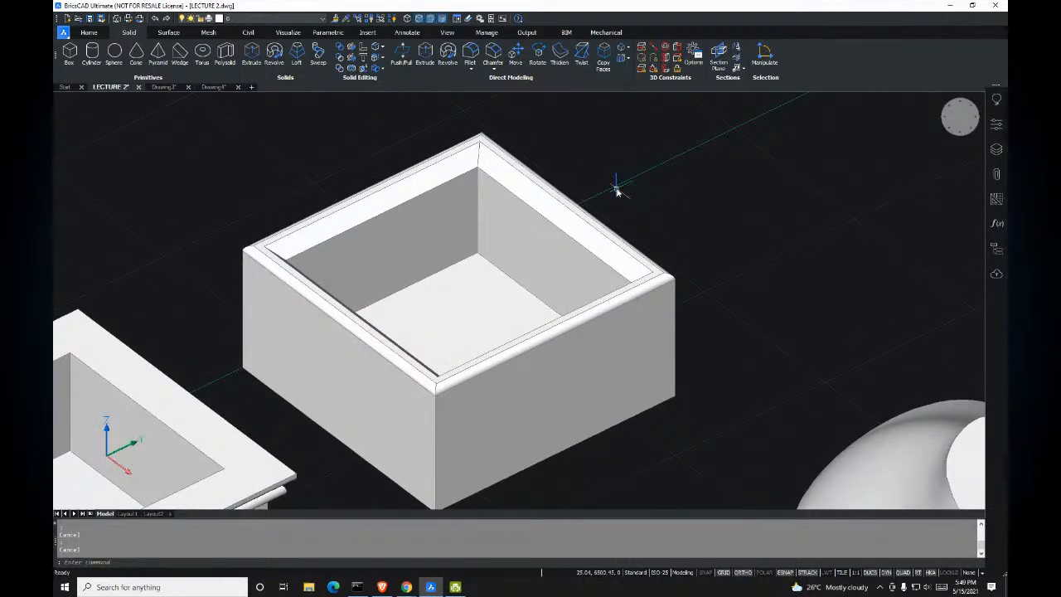
pyautogui.moveTo(527, 181)
pyautogui.moveTo(485, 174)
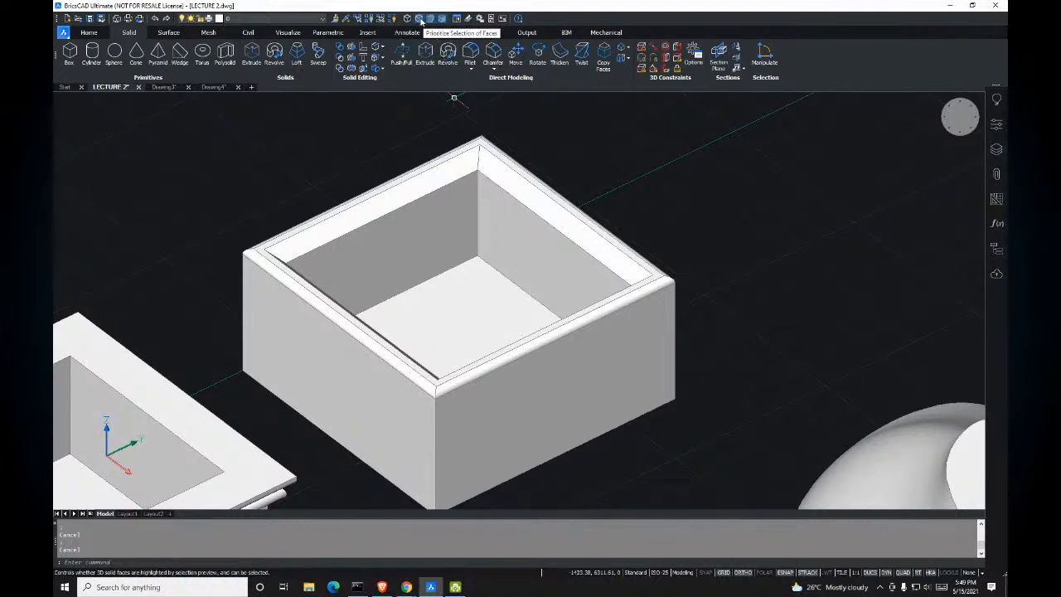
pyautogui.click(421, 21)
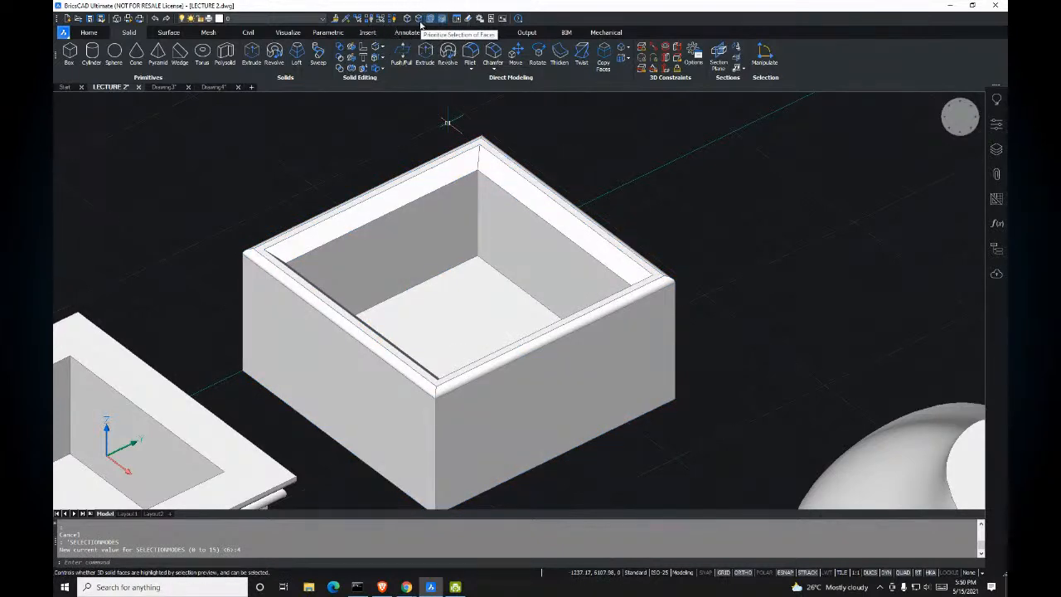
# Step: Try to move the whole copied box along the Y axis, using its inner back floor corner as base point
pyautogui.moveTo(471, 172); pyautogui.dragTo(457, 169, button='middle')
pyautogui.click(457, 165)
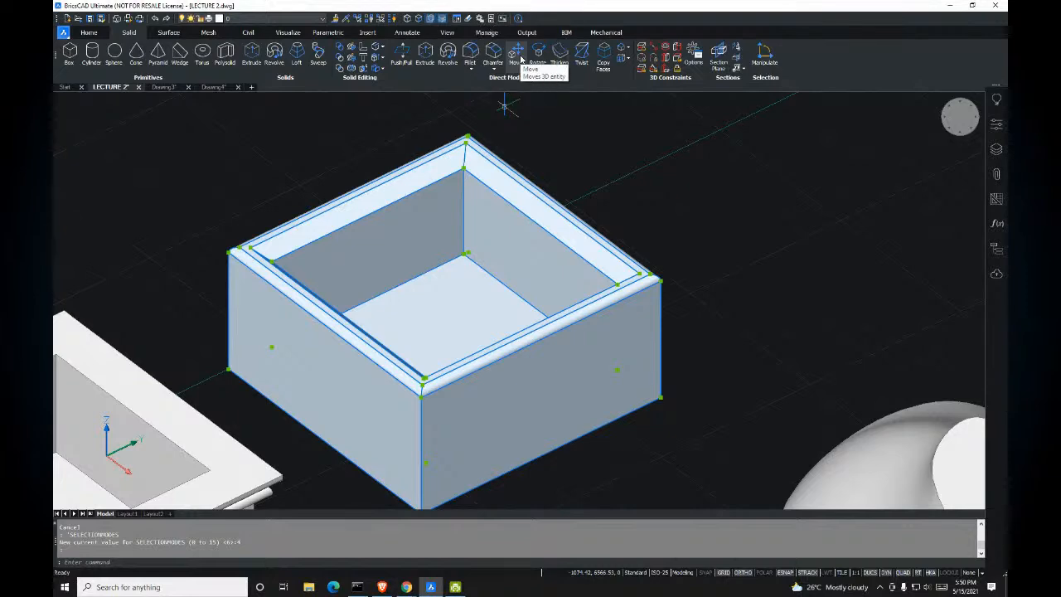
pyautogui.click(515, 57)
pyautogui.moveTo(489, 264); pyautogui.dragTo(479, 209, button='middle')
pyautogui.click(466, 202)
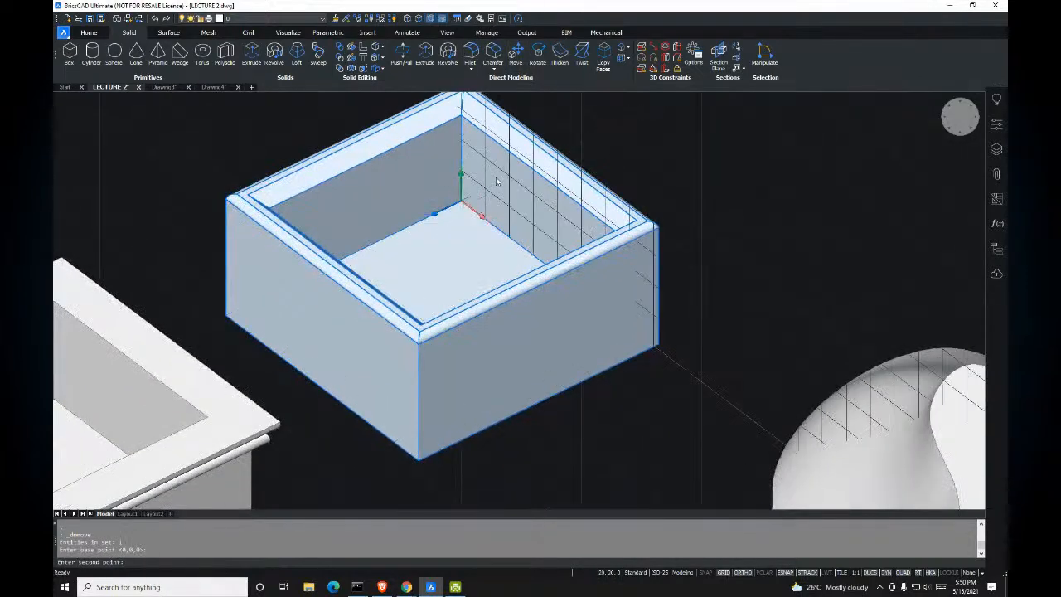
pyautogui.scroll(-3, 547, 165)
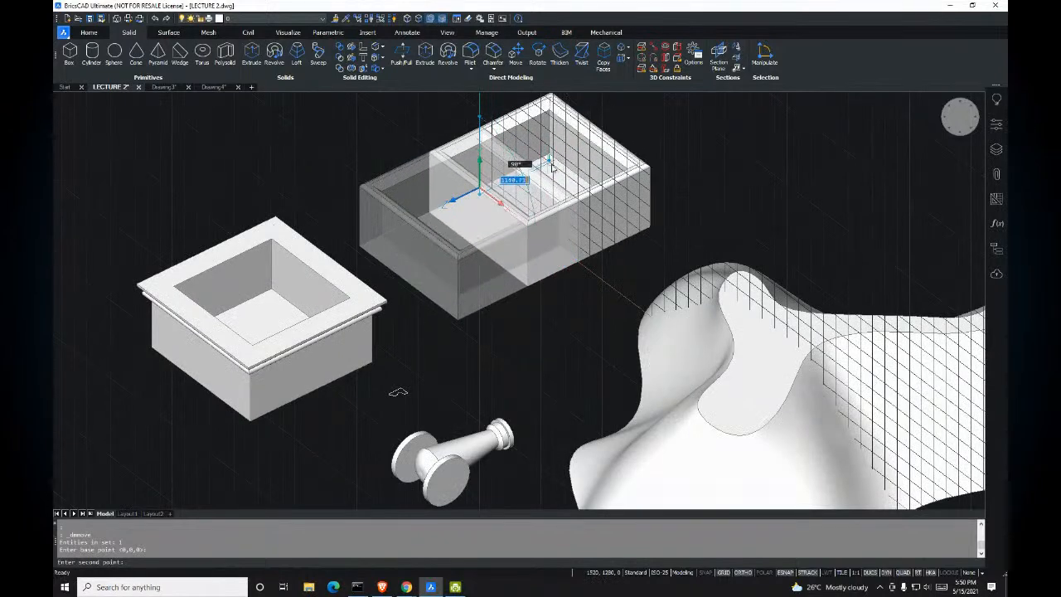
pyautogui.scroll(2, 545, 168)
pyautogui.press('Escape')
pyautogui.press('Escape')
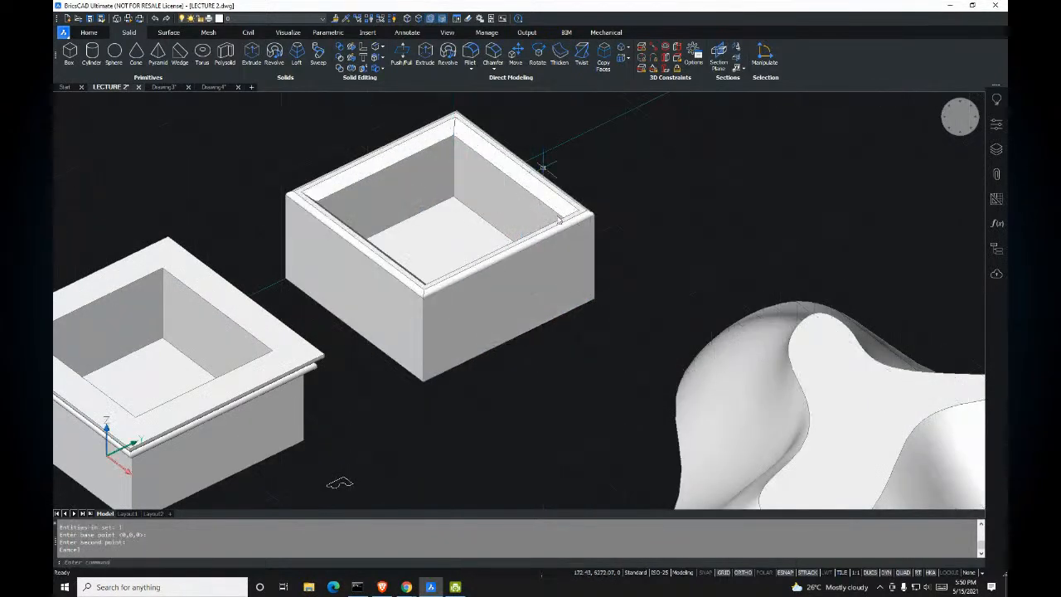
# Step: Try to rotate the copied box with the direct modeling Rotate tool about its outer vertical edge facing the loft
pyautogui.moveTo(497, 126); pyautogui.dragTo(566, 154, button='middle')
pyautogui.click(538, 58)
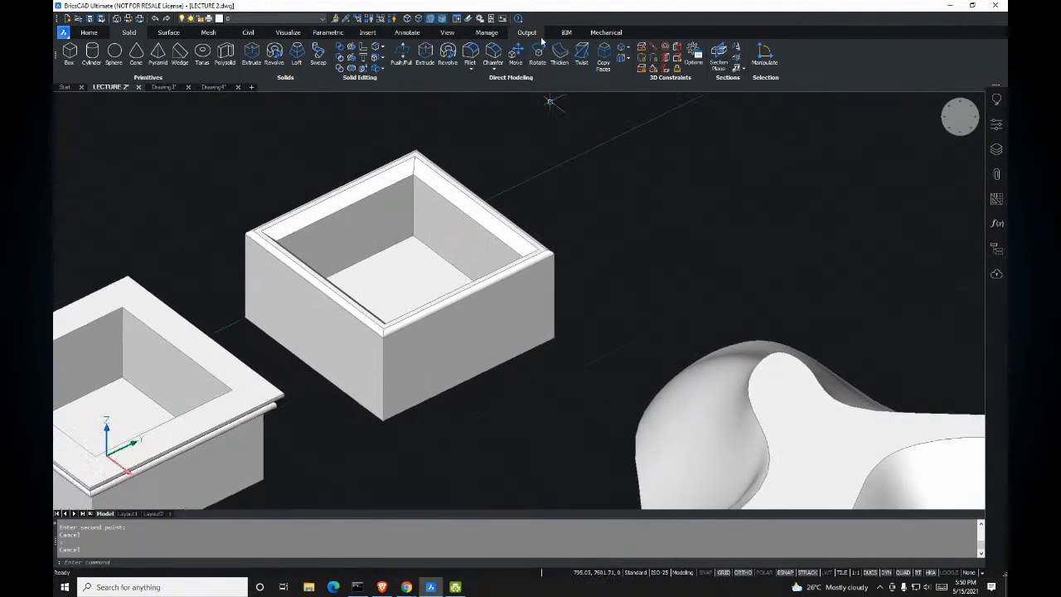
pyautogui.click(460, 196)
pyautogui.press('Return')
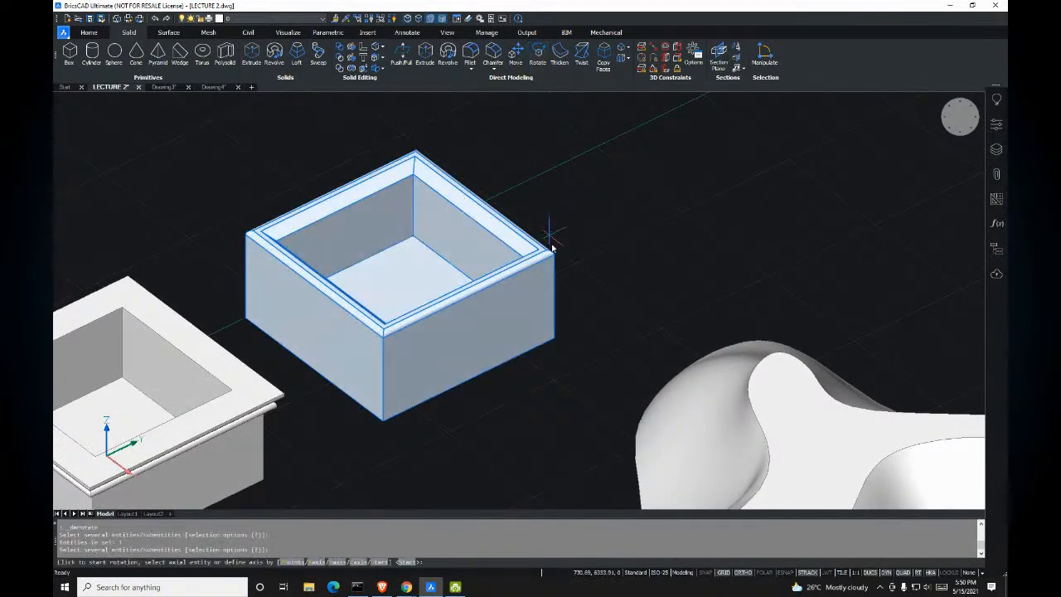
pyautogui.click(553, 306)
pyautogui.click(596, 284)
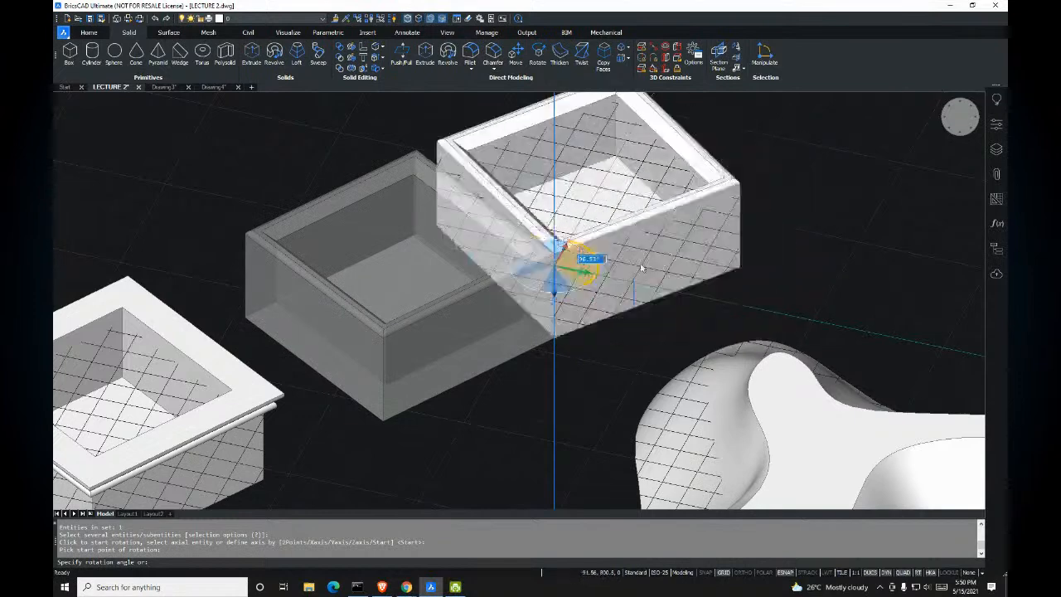
pyautogui.press('Escape')
pyautogui.press('Escape')
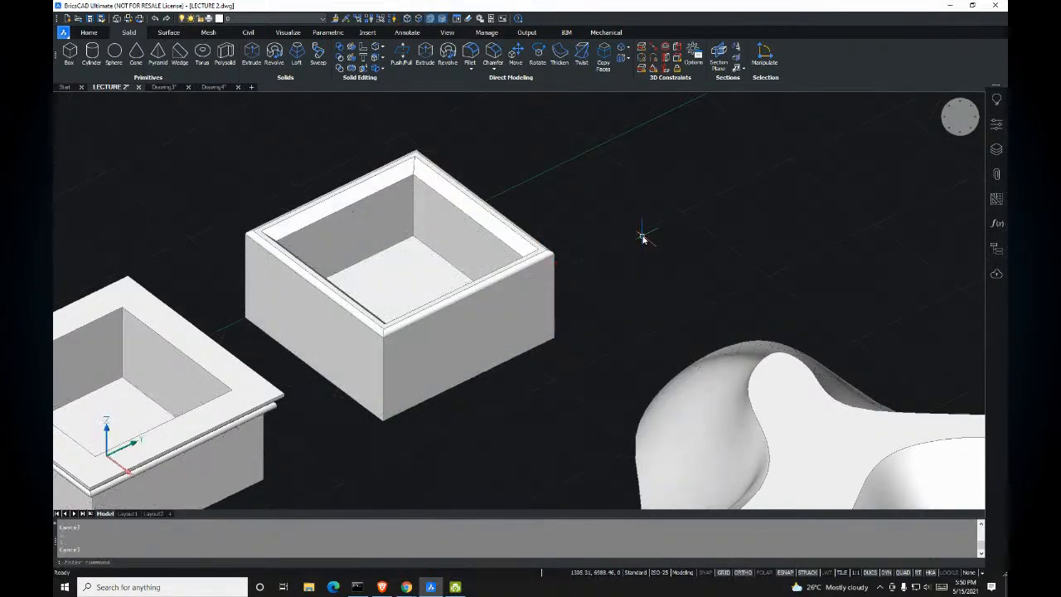
pyautogui.scroll(-3, 550, 221)
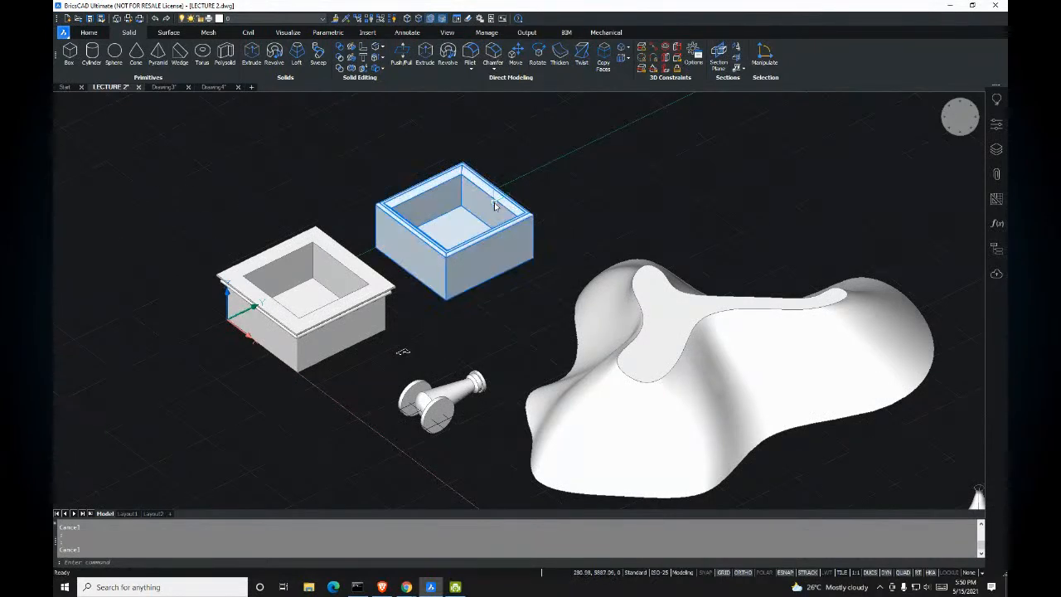
pyautogui.moveTo(489, 207)
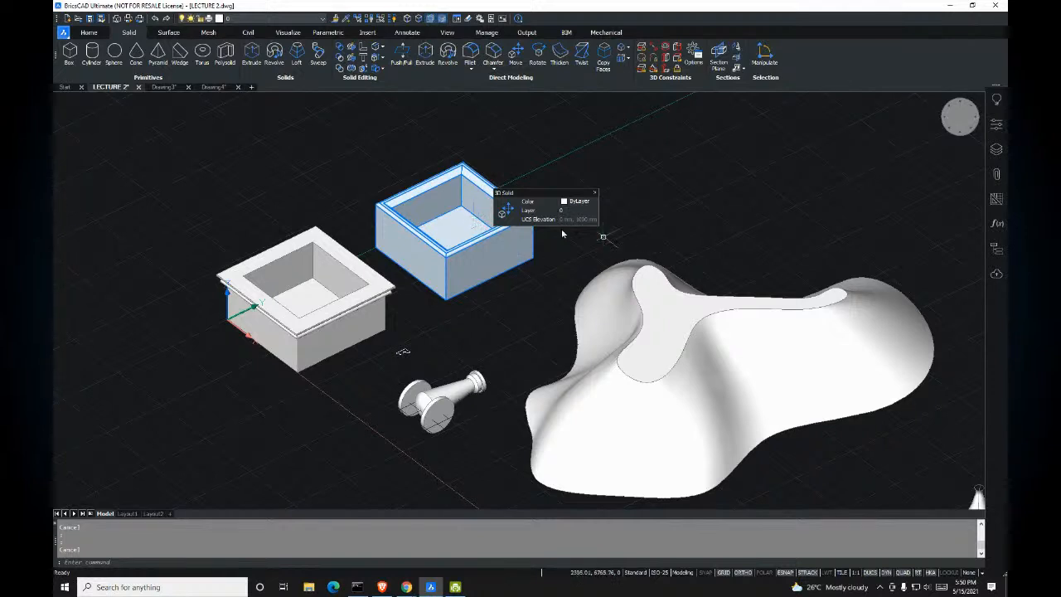
pyautogui.press('Escape')
# Step: Rotate the copied box 90° in 3D with 3DROTATE about its lower outer edge parallel to the Y axis
pyautogui.write('3DROTATE')
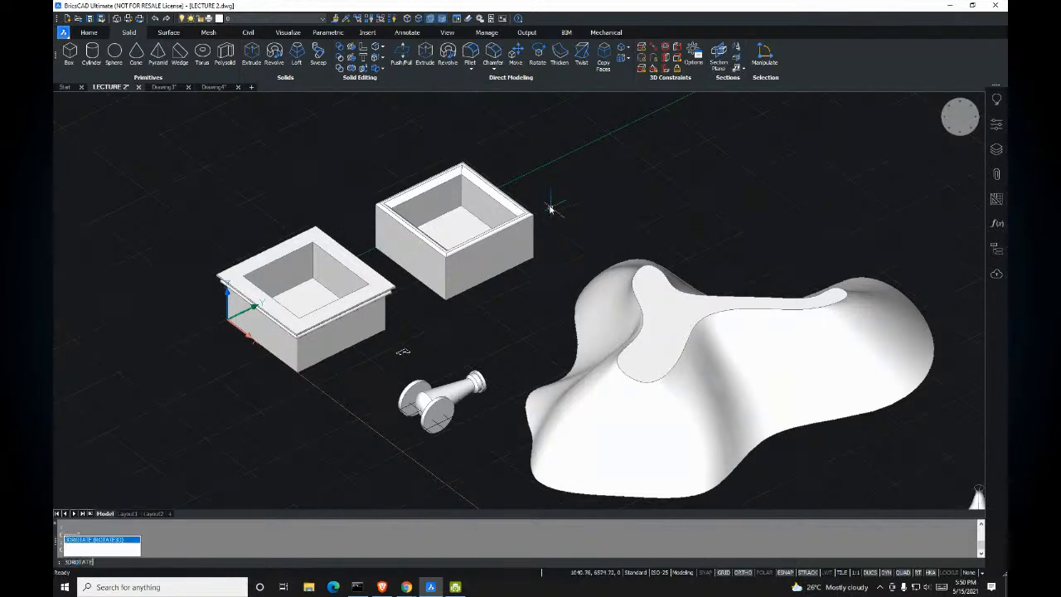
pyautogui.press('Return')
pyautogui.click(515, 217)
pyautogui.press('Return')
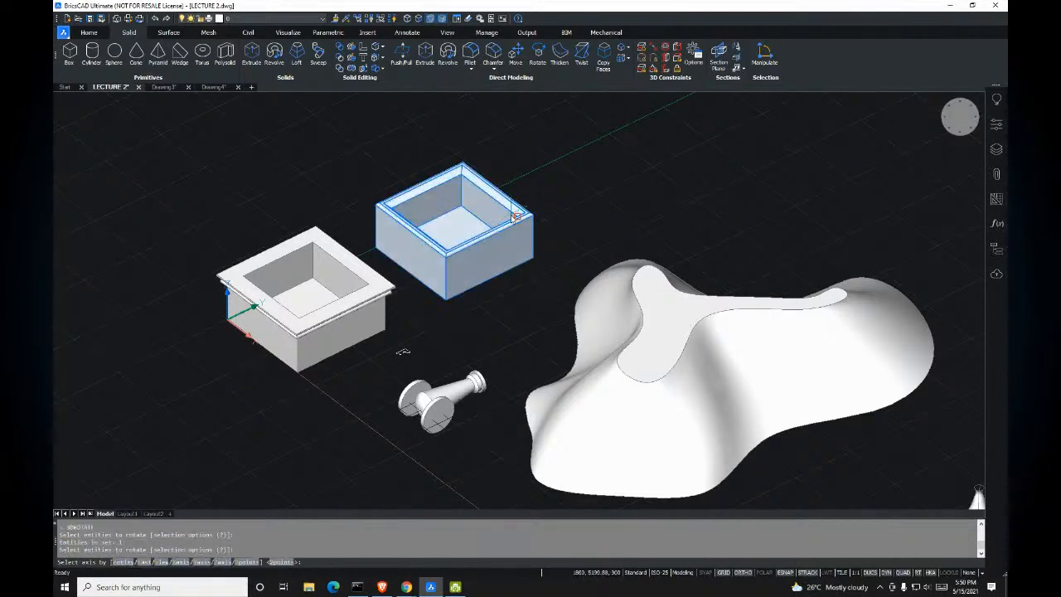
pyautogui.scroll(4, 514, 214)
pyautogui.click(567, 322)
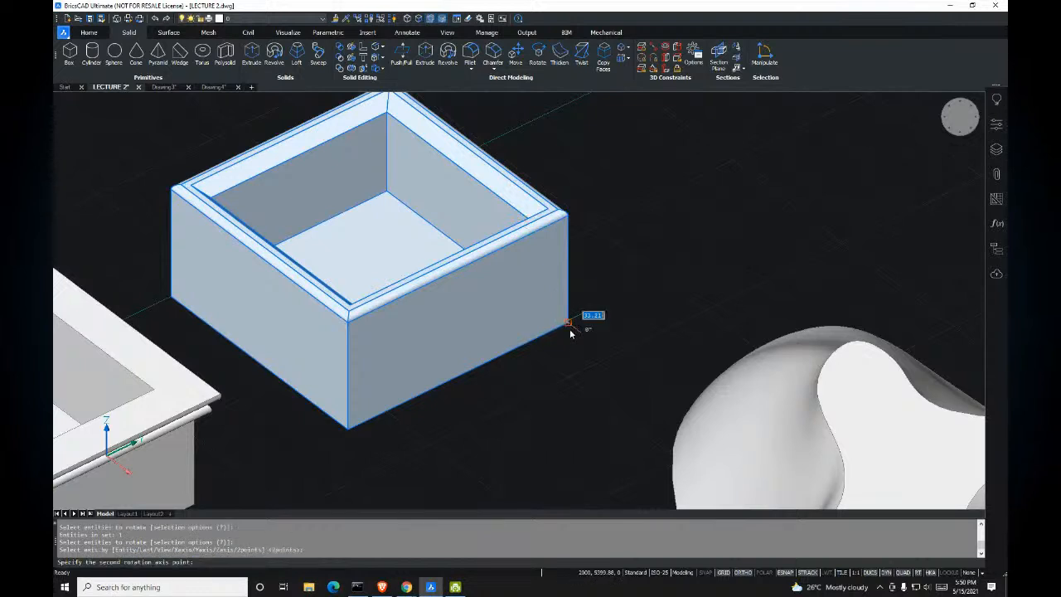
pyautogui.click(651, 295)
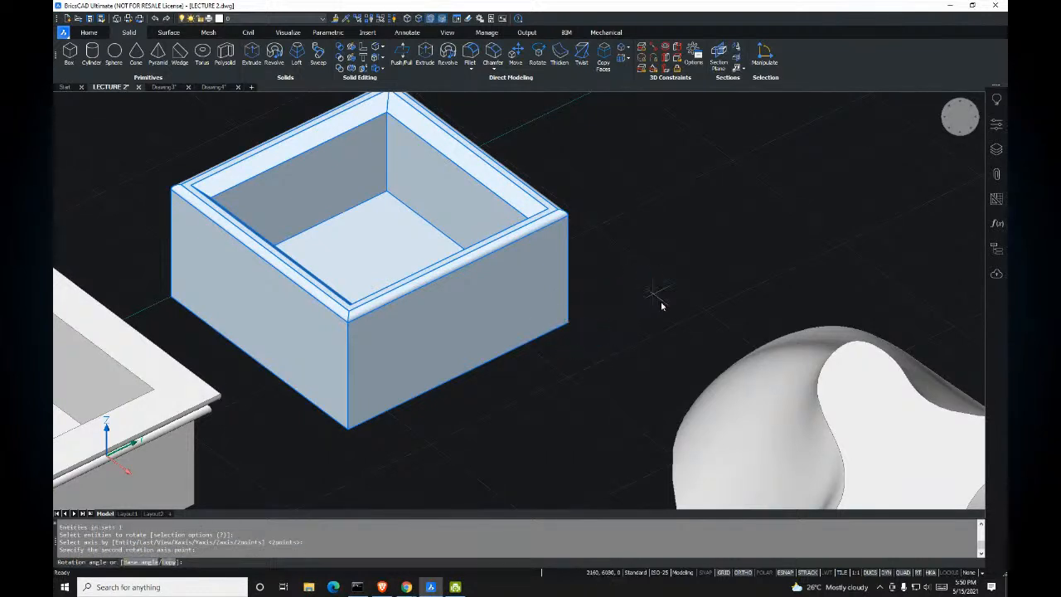
pyautogui.press('Return')
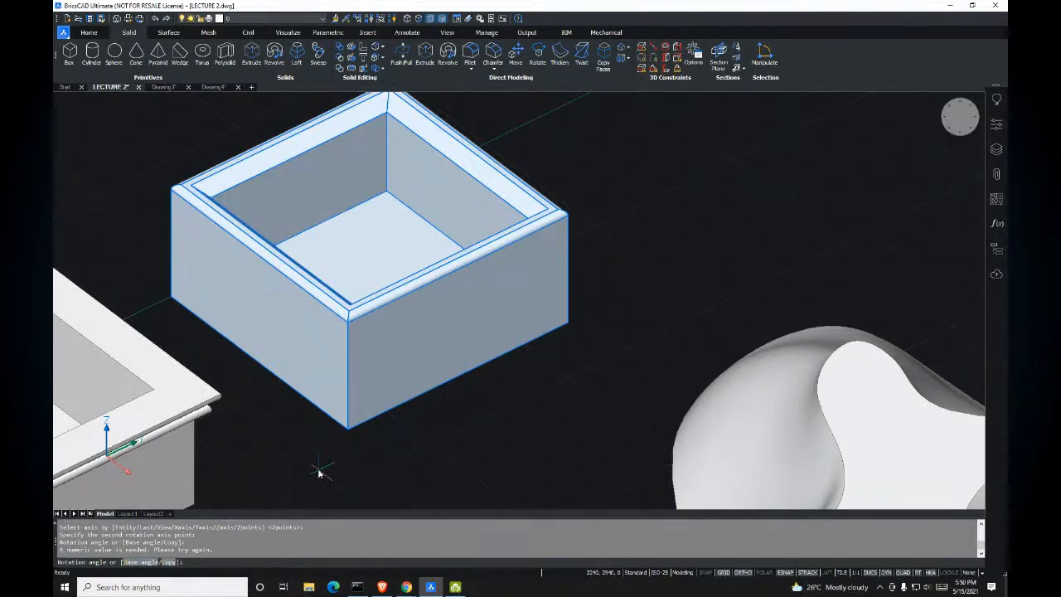
pyautogui.write('90')
pyautogui.press('Return')
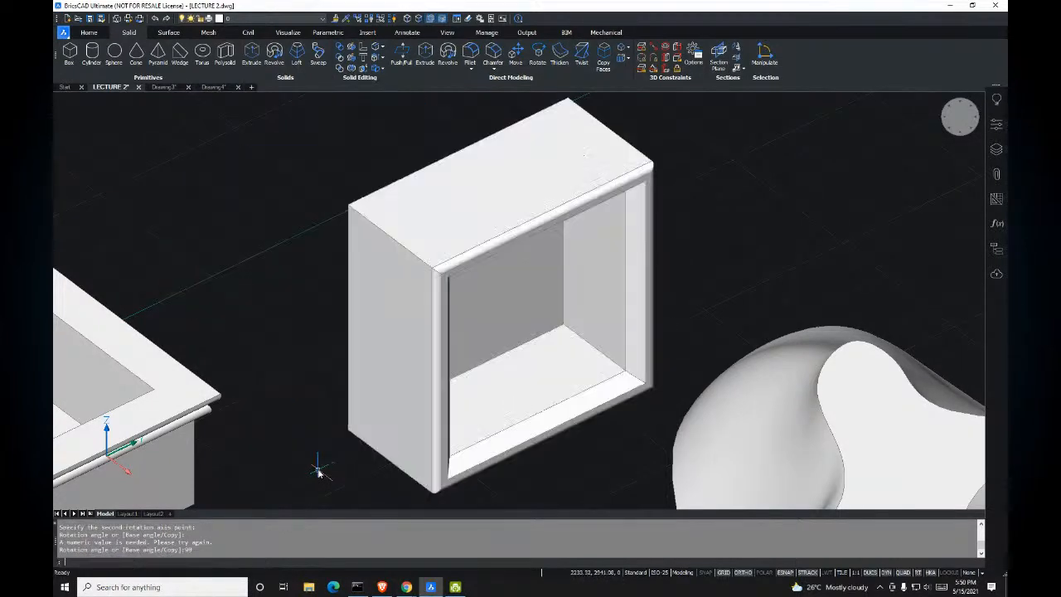
pyautogui.moveTo(484, 349)
pyautogui.keyDown('shift'); pyautogui.mouseDown(button='middle')
pyautogui.moveTo(653, 314)
pyautogui.moveTo(483, 346)
pyautogui.mouseUp(button='middle'); pyautogui.keyUp('shift')
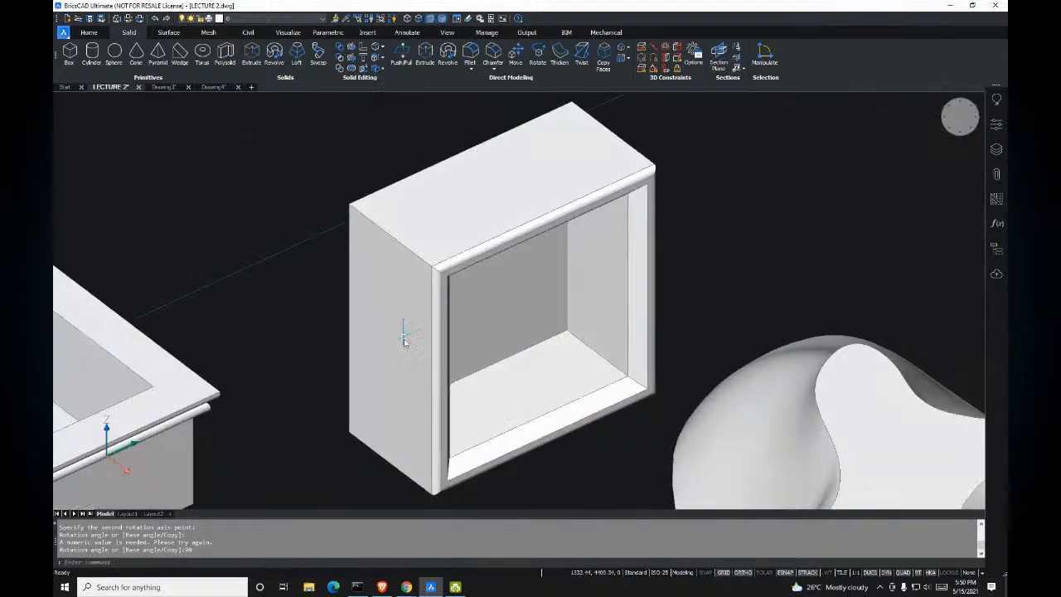
# Step: Undo the 3D rotation of the copied box and the related view zooms
pyautogui.hotkey('ctrl', 'z')
pyautogui.hotkey('ctrl', 'z')
pyautogui.hotkey('ctrl', 'z')
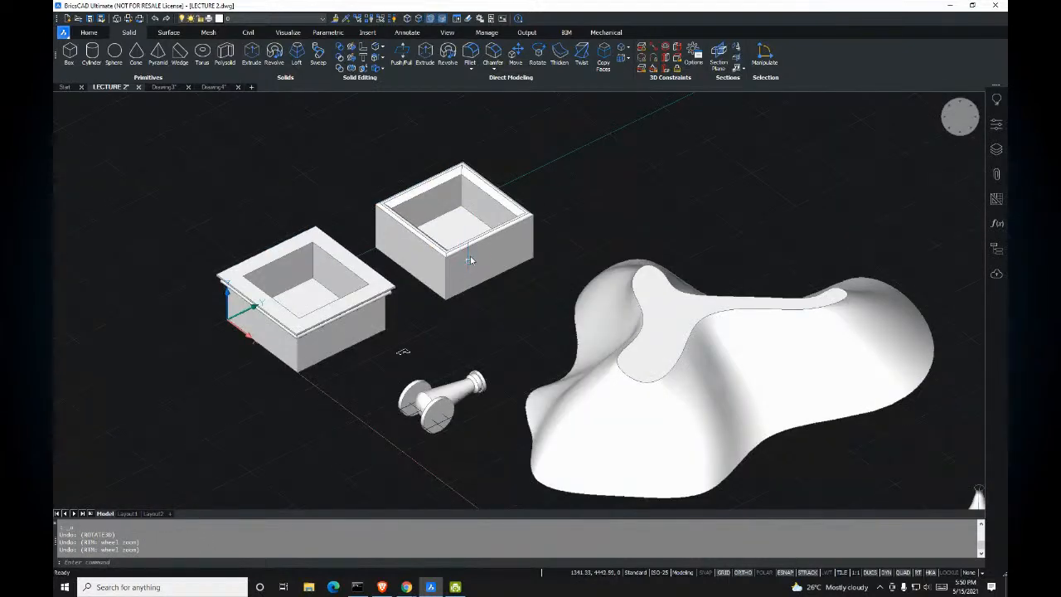
pyautogui.moveTo(469, 260); pyautogui.dragTo(479, 302, button='middle')
pyautogui.scroll(2, 478, 292)
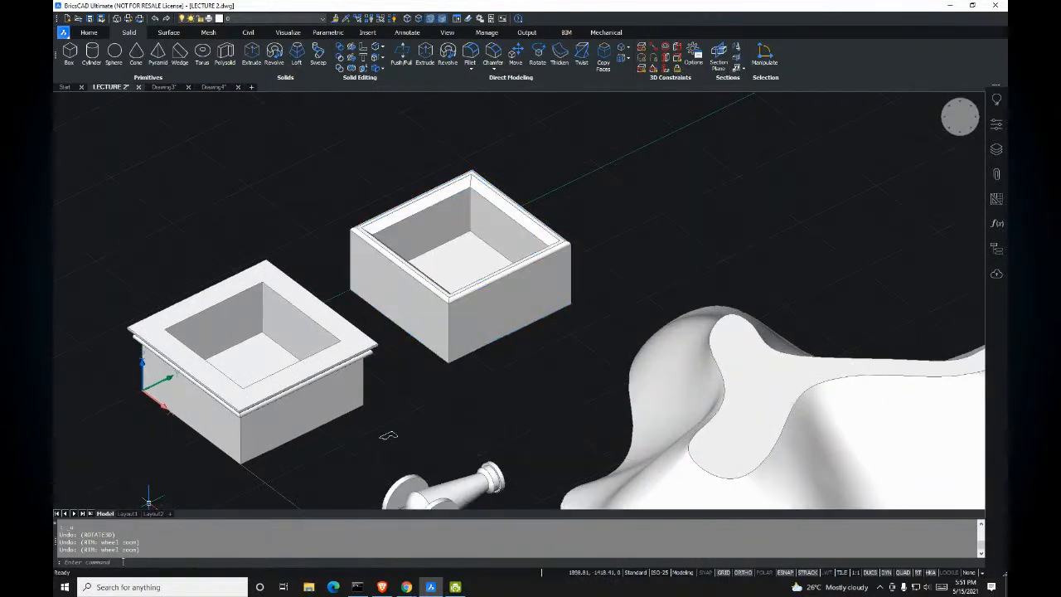
pyautogui.keyDown('shift'); pyautogui.moveTo(607, 209); pyautogui.dragTo(542, 244, button='middle'); pyautogui.keyUp('shift')
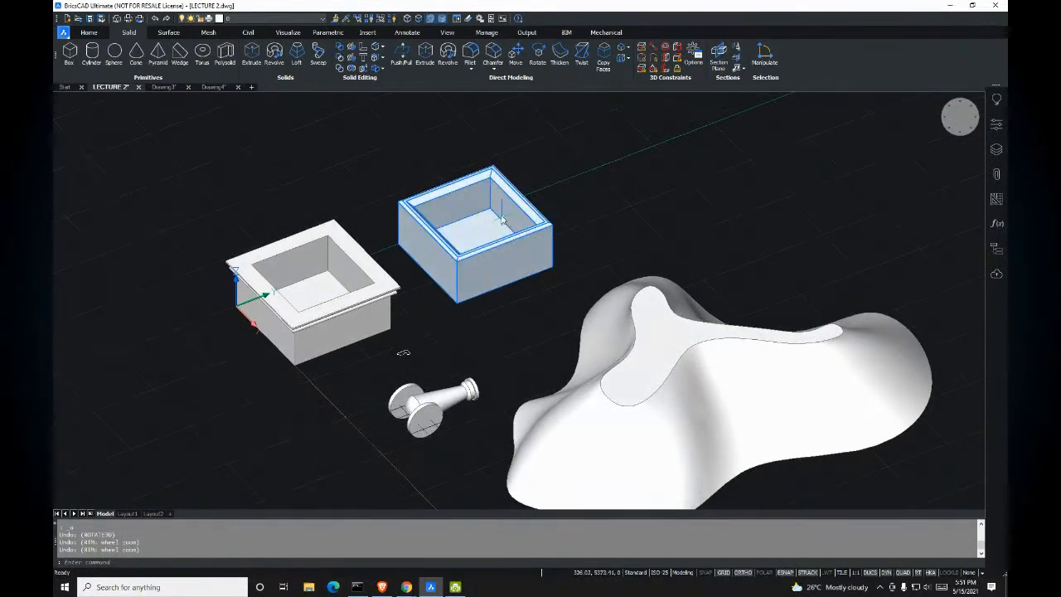
pyautogui.scroll(2, 508, 222)
pyautogui.moveTo(509, 222)
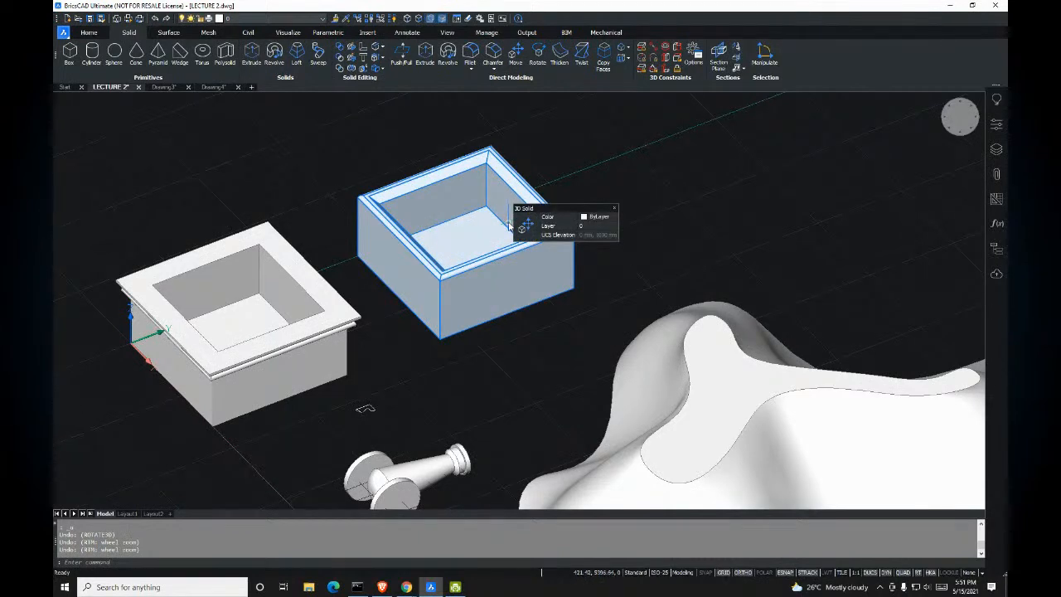
pyautogui.press('Escape')
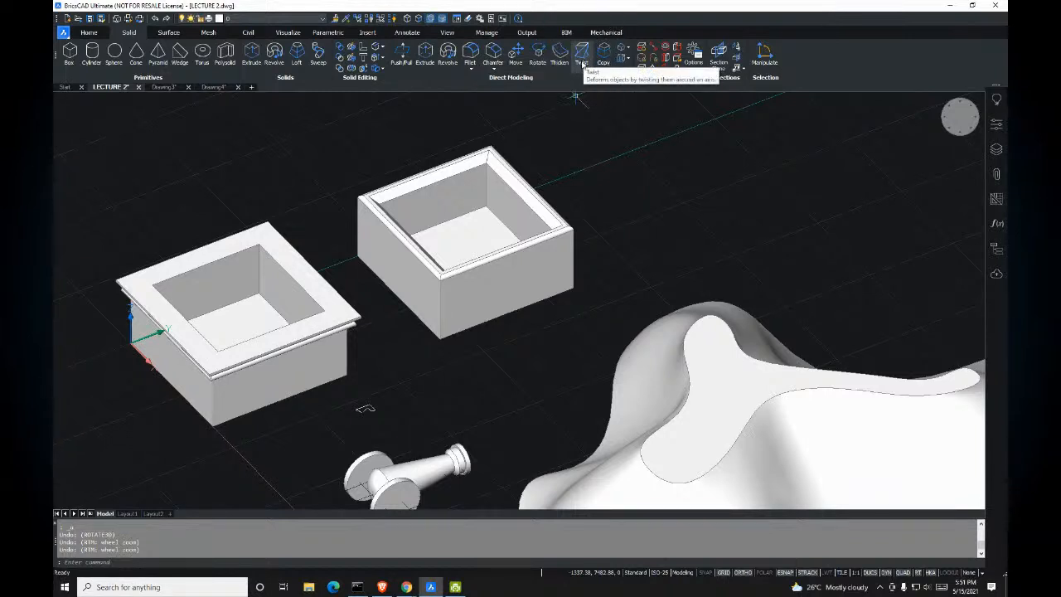
# Step: Create a solid box with a 1000 by 1000 mm base, about 3000 mm tall, in the empty area near the loft
pyautogui.scroll(-2, 527, 249)
pyautogui.keyDown('shift'); pyautogui.moveTo(527, 248); pyautogui.dragTo(334, 157, button='middle'); pyautogui.keyUp('shift')
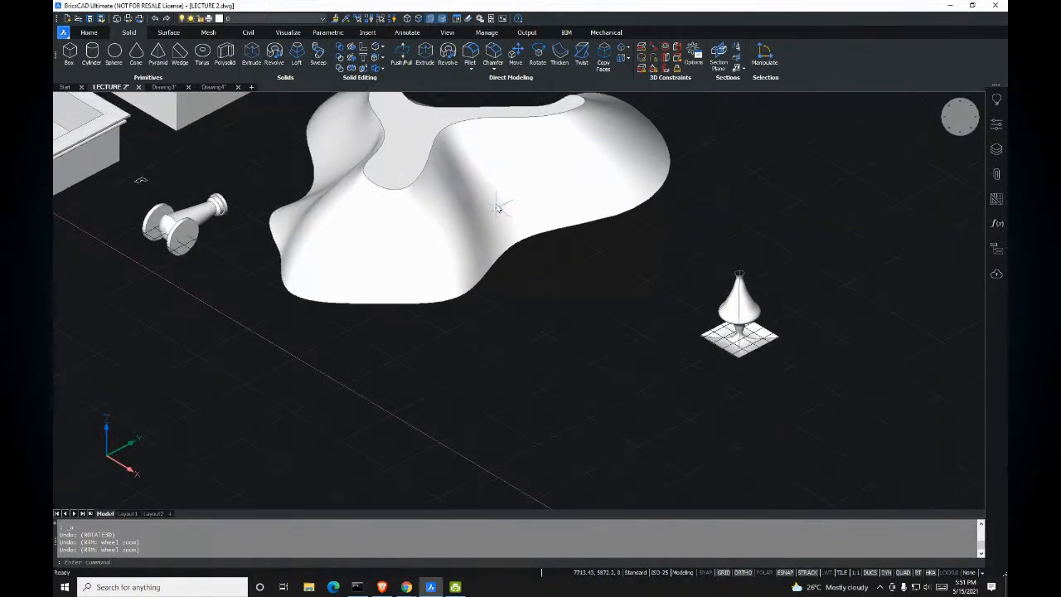
pyautogui.click(70, 51)
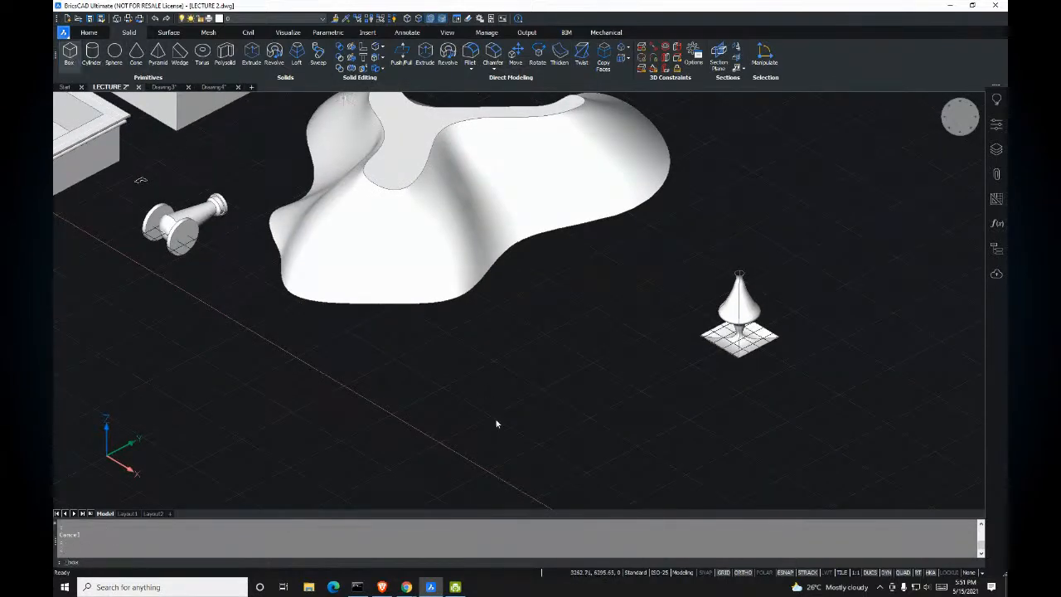
pyautogui.click(525, 406)
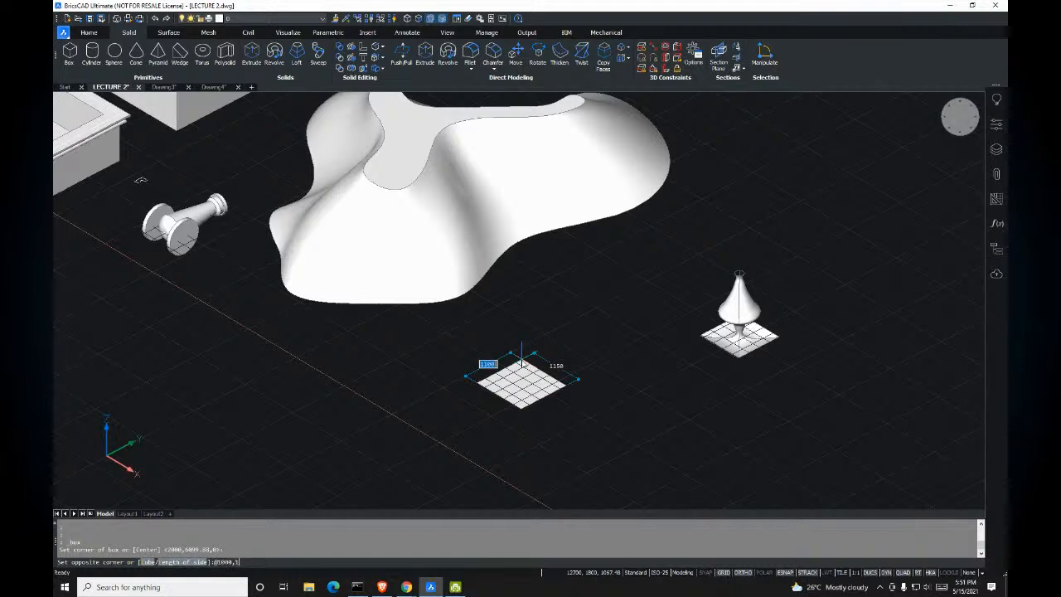
pyautogui.write('@1000,1000')
pyautogui.press('Return')
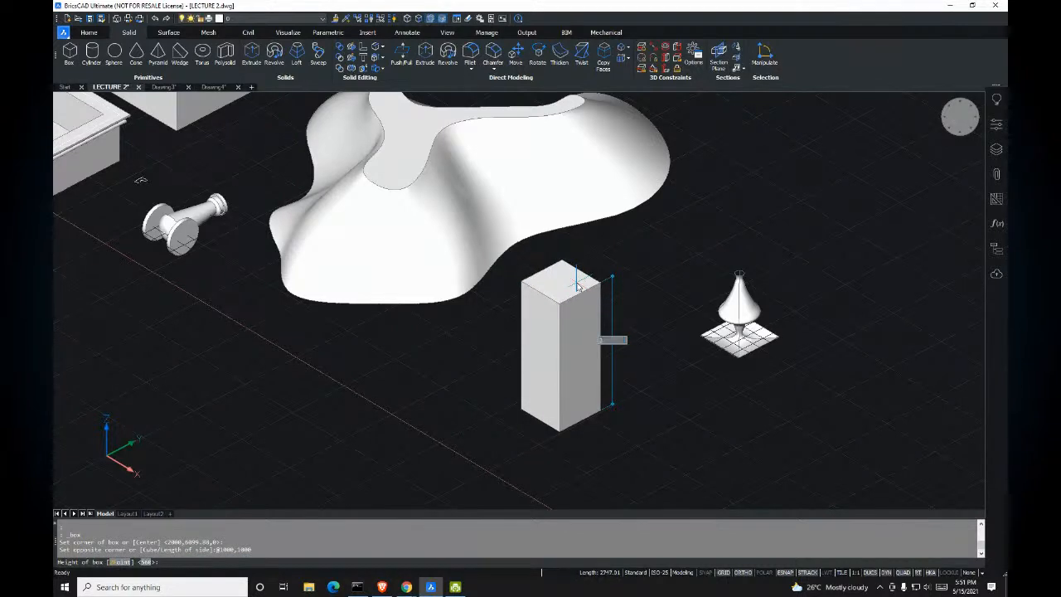
pyautogui.click(578, 286)
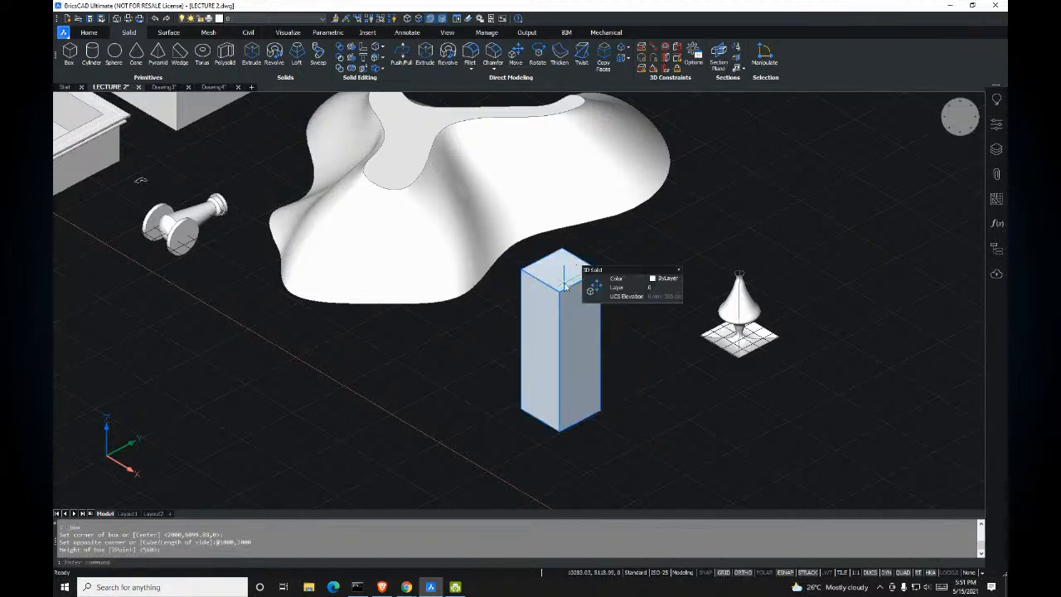
pyautogui.press('Escape')
pyautogui.press('Escape')
pyautogui.moveTo(657, 254); pyautogui.dragTo(623, 259, button='middle')
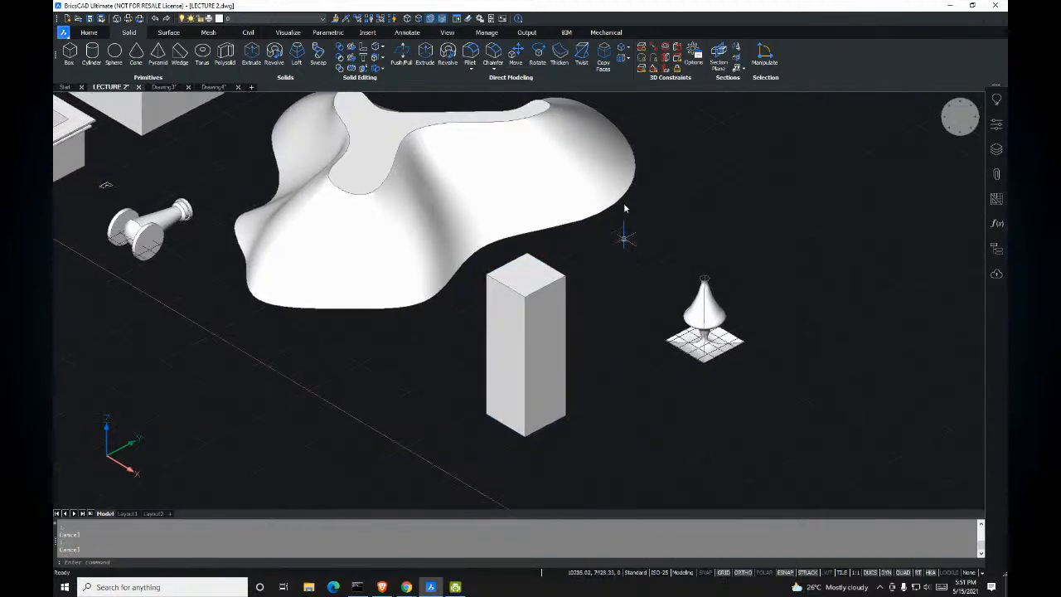
# Step: Twist the tall box, starting the twisting axis at the middle of two opposite corners of its base
pyautogui.click(581, 56)
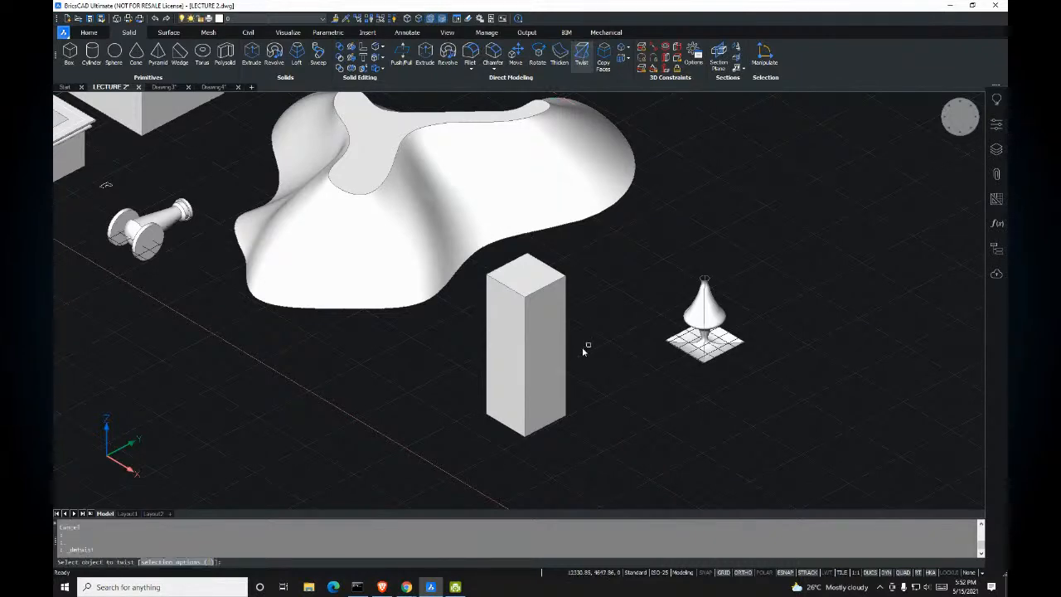
pyautogui.click(529, 302)
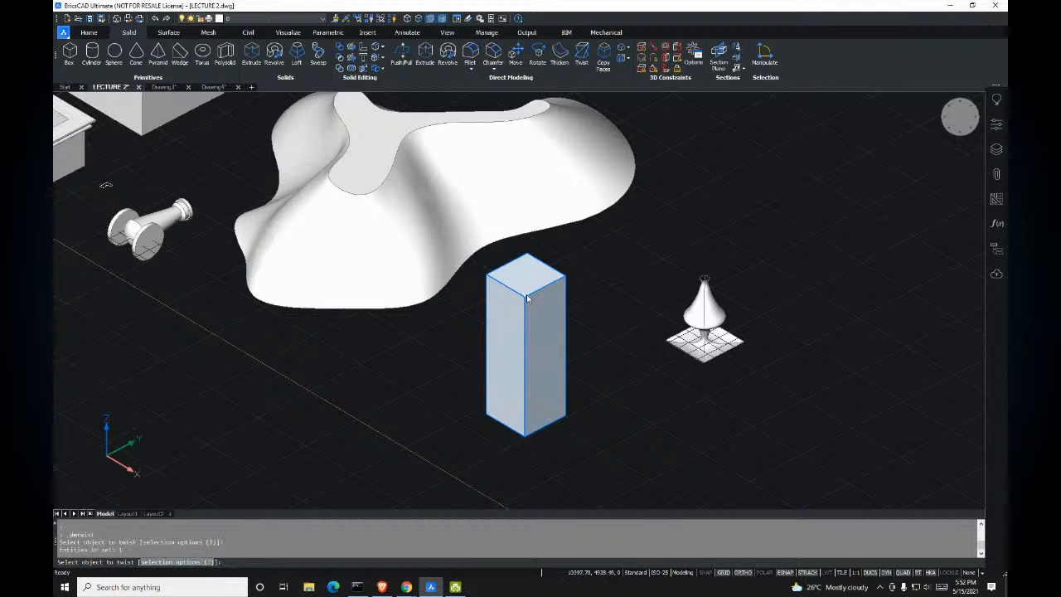
pyautogui.click(525, 298)
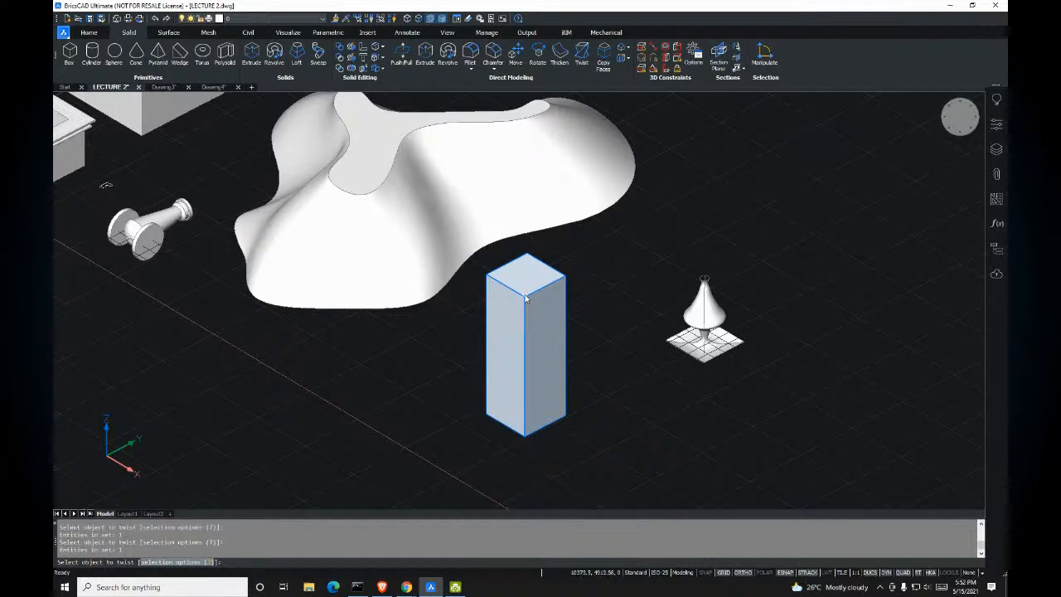
pyautogui.press('Return')
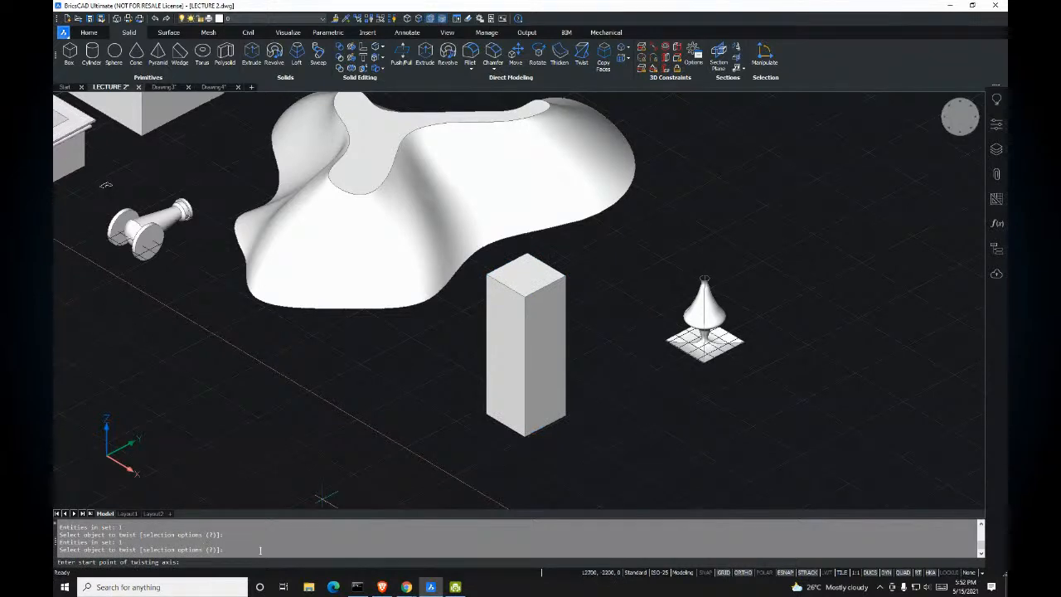
pyautogui.scroll(3, 531, 440)
pyautogui.keyDown('shift'); pyautogui.moveTo(533, 431); pyautogui.dragTo(556, 302, button='middle'); pyautogui.keyUp('shift')
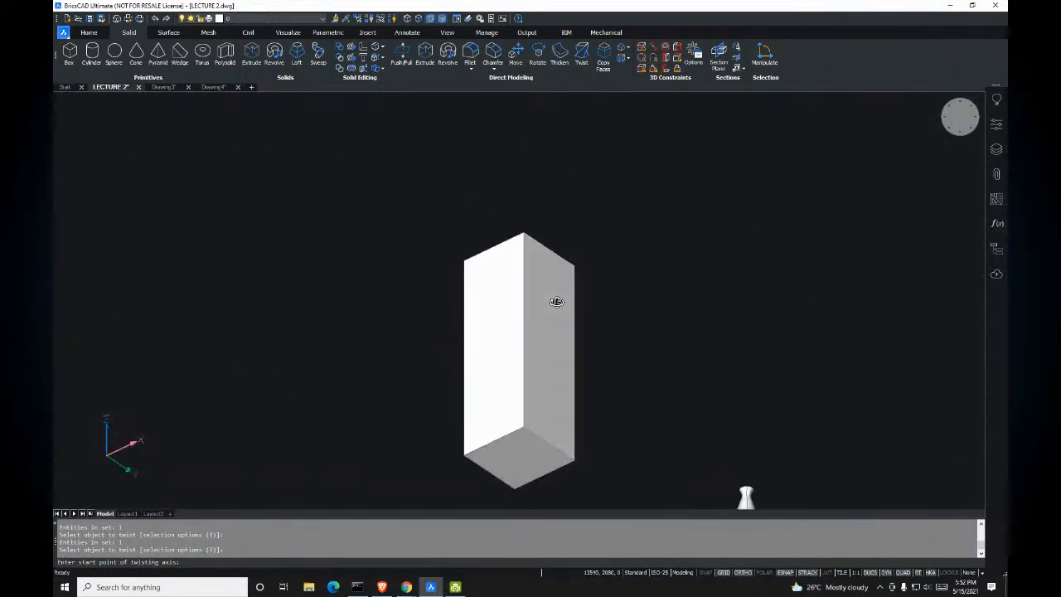
pyautogui.moveTo(532, 466)
pyautogui.keyDown('shift'); pyautogui.mouseDown(button='middle')
pyautogui.moveTo(550, 456)
pyautogui.moveTo(540, 449)
pyautogui.mouseUp(button='middle'); pyautogui.keyUp('shift')
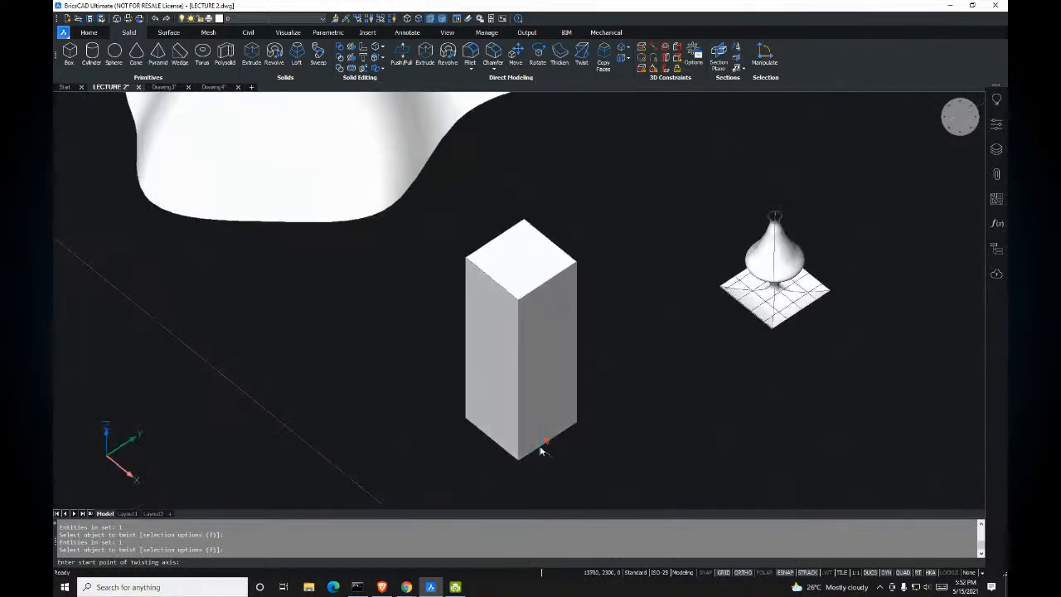
pyautogui.keyDown('shift'); pyautogui.rightClick(633, 305); pyautogui.keyUp('shift')
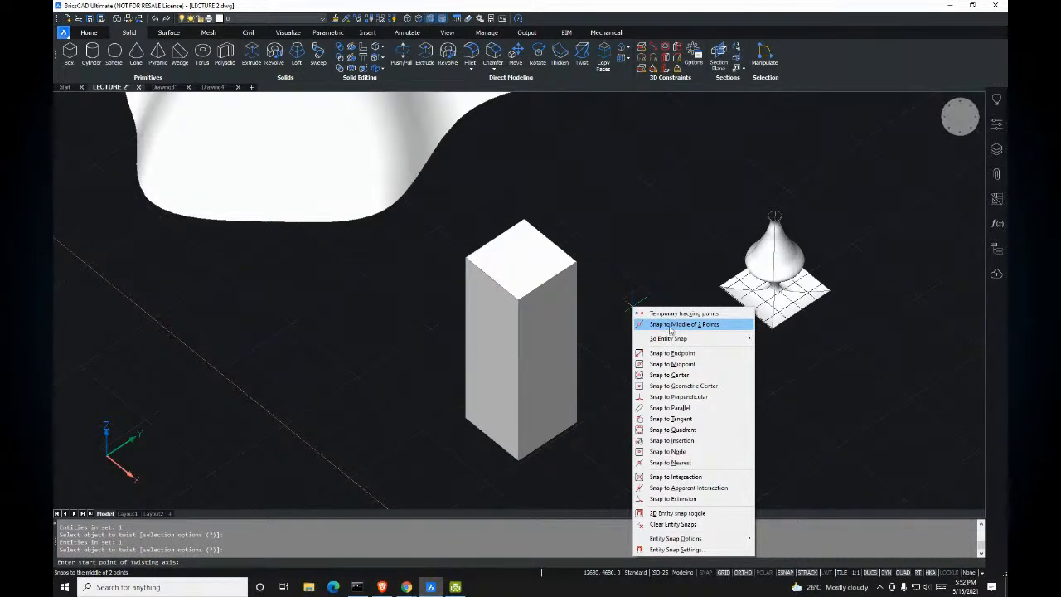
pyautogui.click(670, 325)
pyautogui.click(468, 421)
pyautogui.click(578, 424)
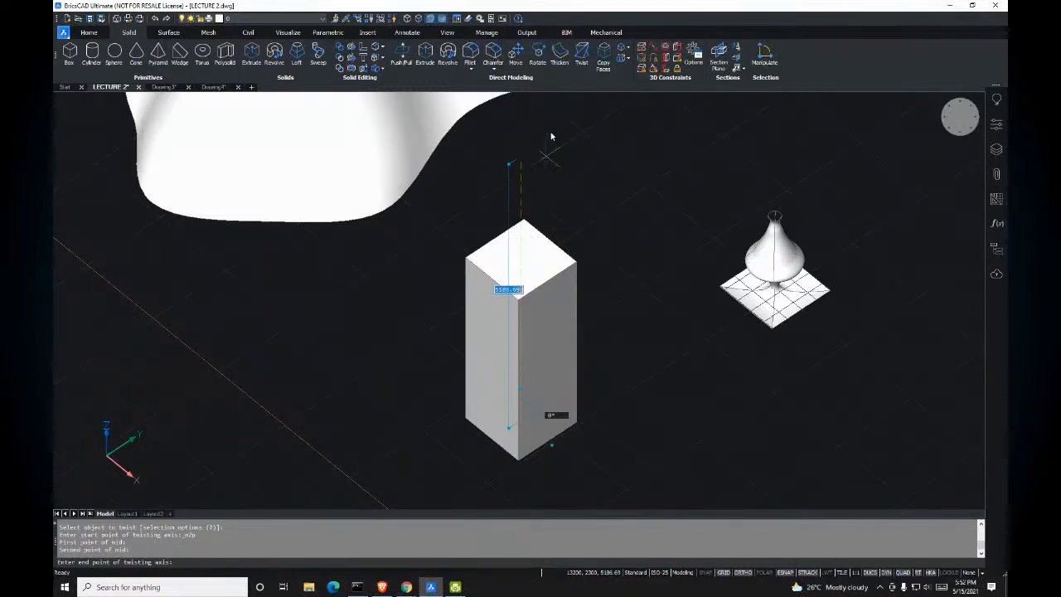
# Step: End the twisting axis at the middle of two opposite corners of the tall box's top face
pyautogui.keyDown('shift'); pyautogui.rightClick(539, 179); pyautogui.keyUp('shift')
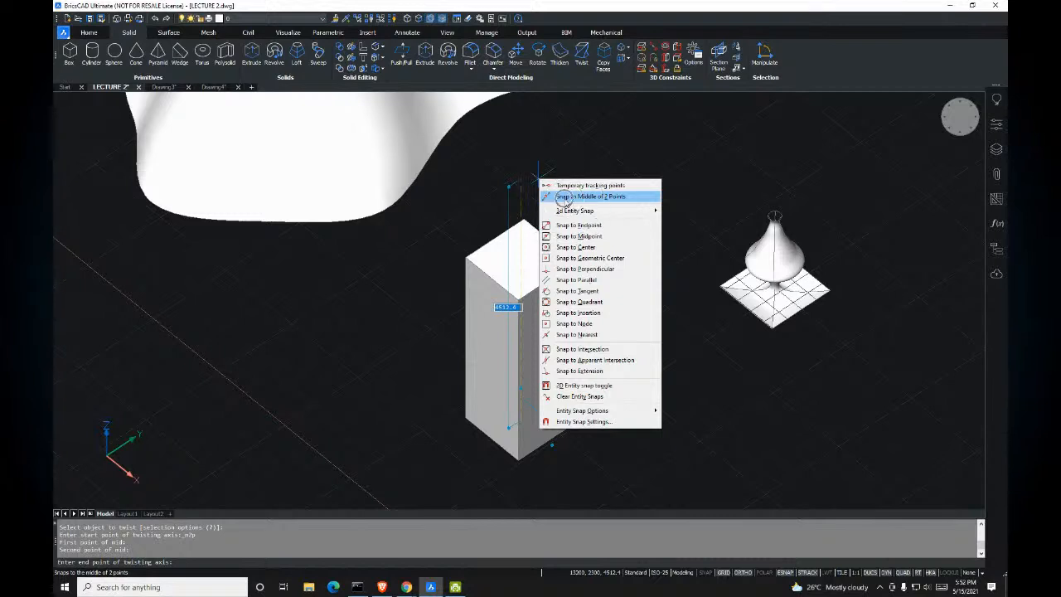
pyautogui.click(567, 199)
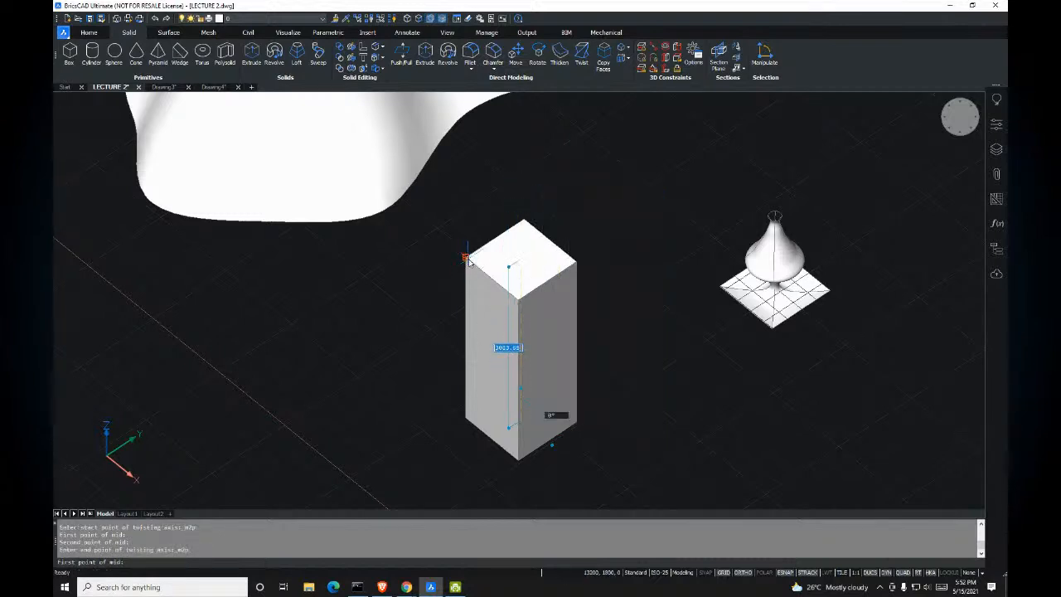
pyautogui.click(464, 259)
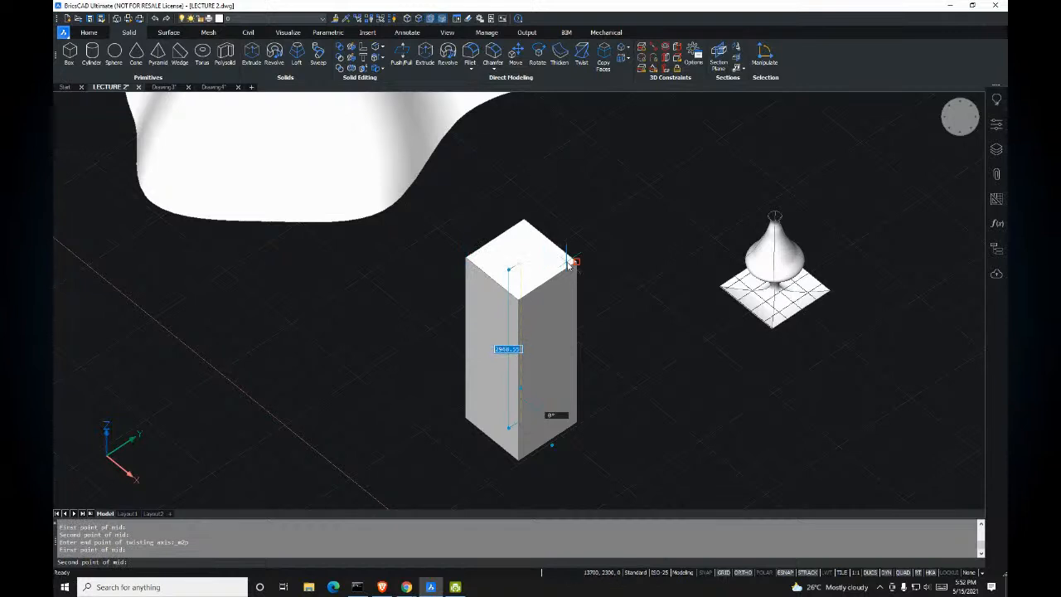
pyautogui.click(575, 264)
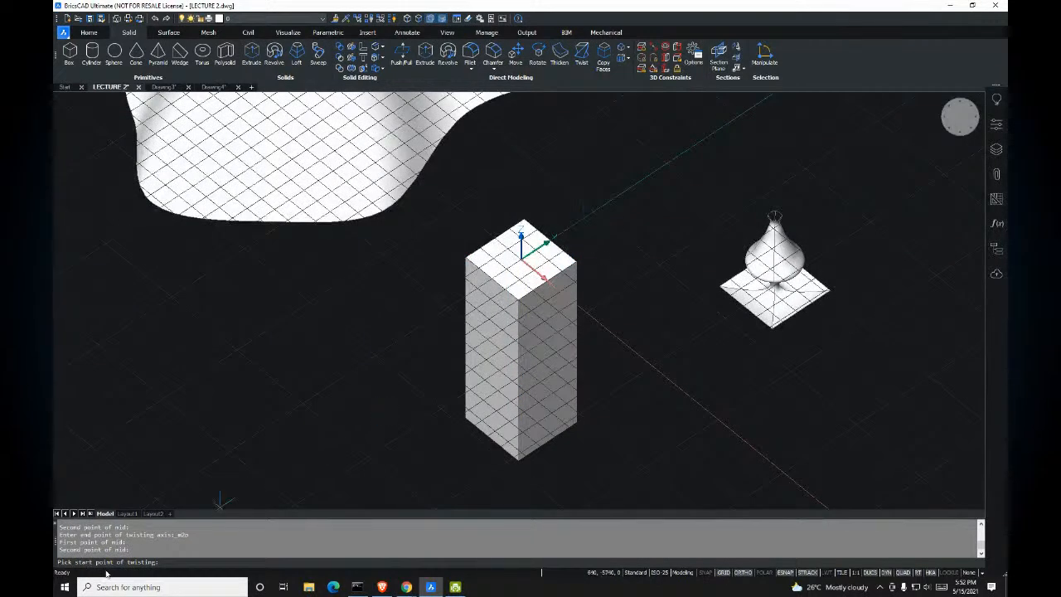
# Step: Start the twist at the middle of two opposite corners of the box's base and apply a 60° twist angle
pyautogui.keyDown('shift'); pyautogui.moveTo(608, 368); pyautogui.dragTo(623, 200, button='middle'); pyautogui.keyUp('shift')
pyautogui.keyDown('shift'); pyautogui.rightClick(623, 201); pyautogui.keyUp('shift')
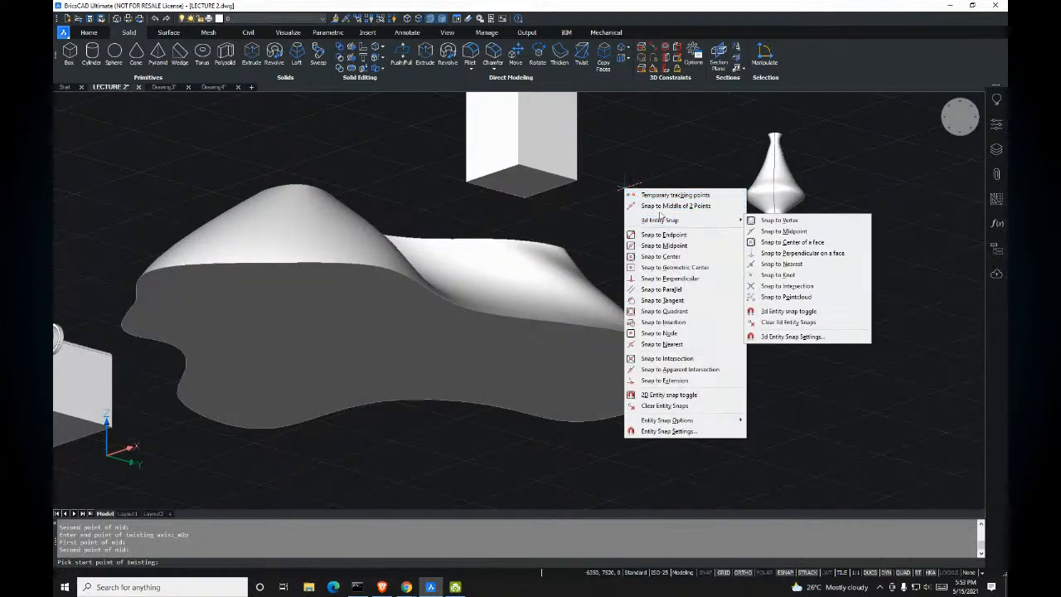
pyautogui.click(659, 206)
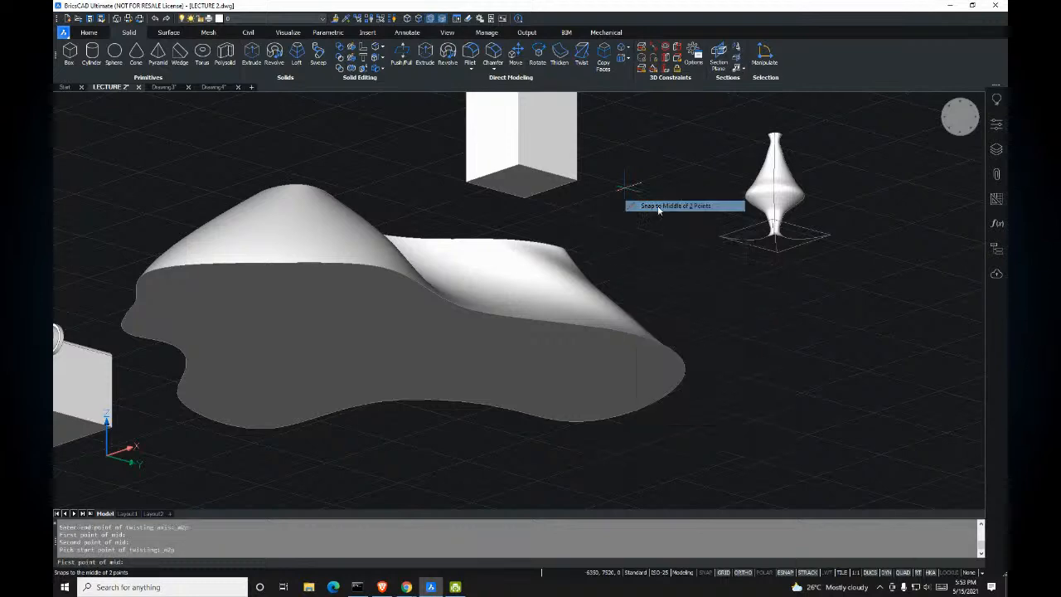
pyautogui.click(466, 180)
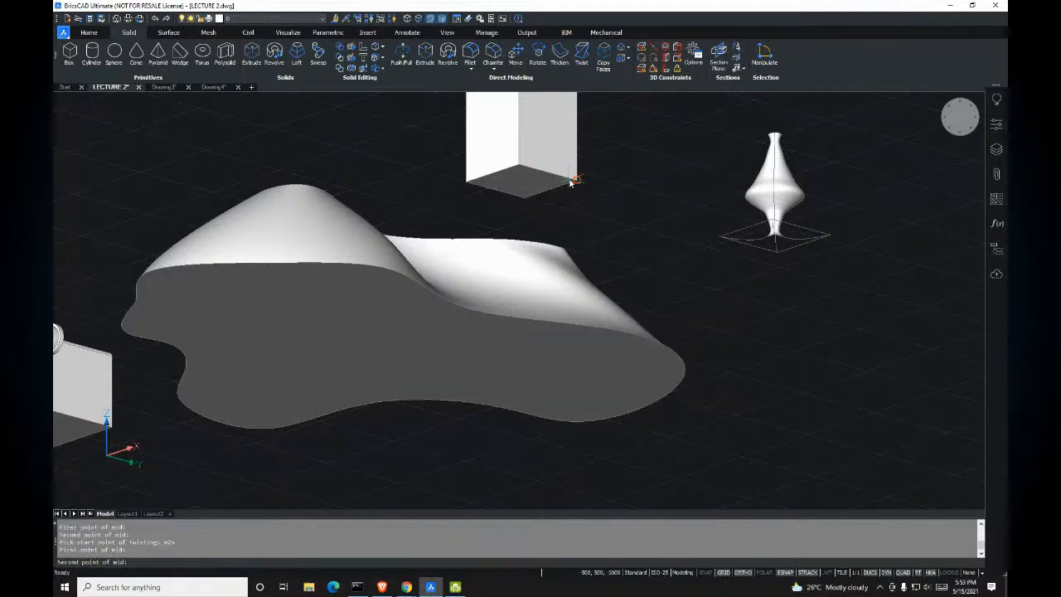
pyautogui.click(570, 180)
pyautogui.keyDown('shift'); pyautogui.moveTo(622, 163); pyautogui.dragTo(604, 310, button='middle'); pyautogui.keyUp('shift')
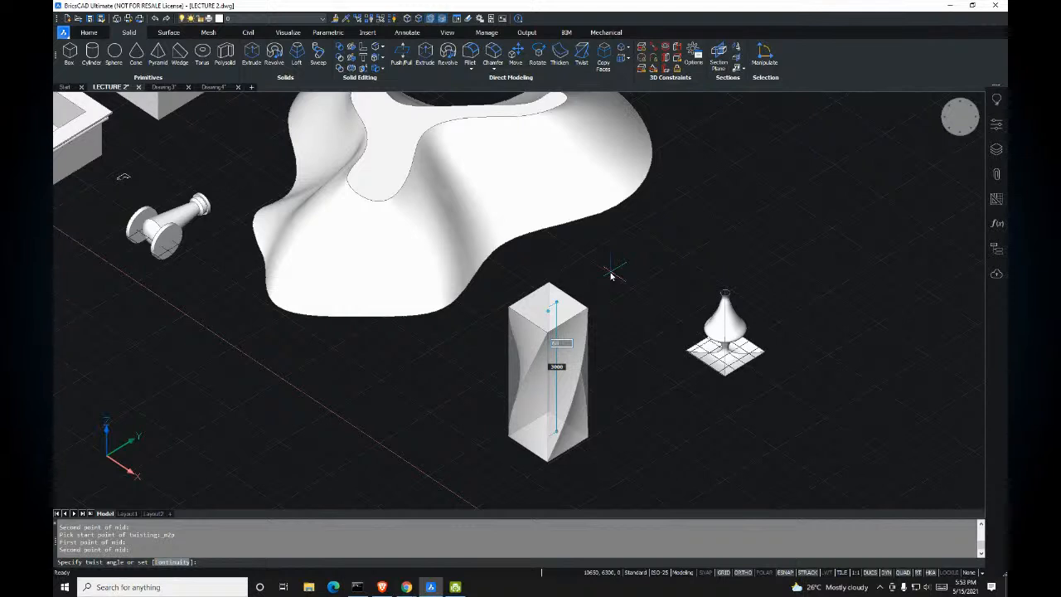
pyautogui.press('Return')
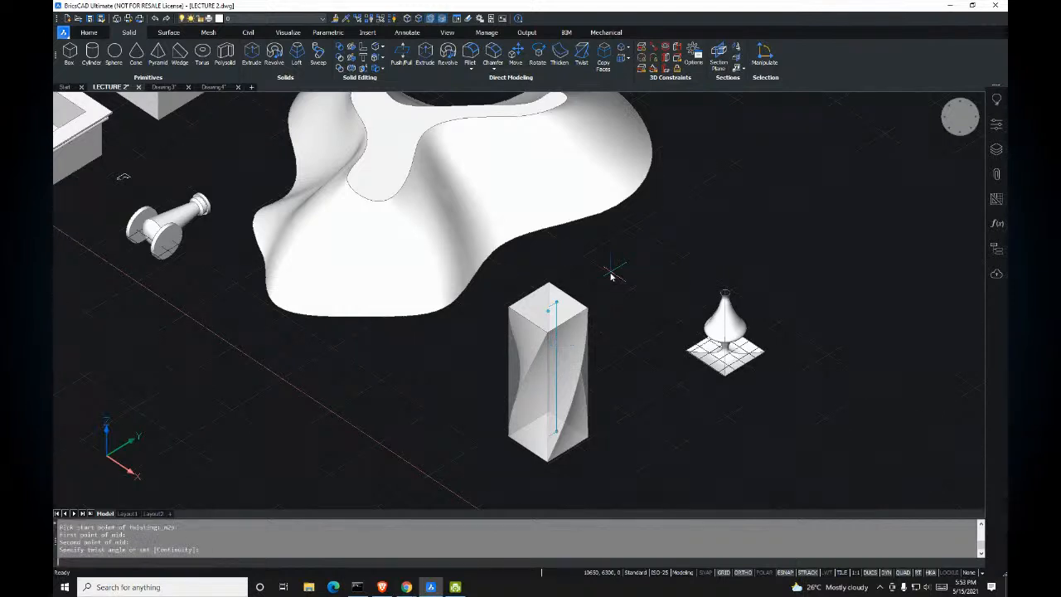
# Step: Examine the twisted box from several angles and in relation to the surrounding solids
pyautogui.scroll(-2, 609, 274)
pyautogui.keyDown('shift'); pyautogui.moveTo(602, 330); pyautogui.dragTo(652, 373, button='middle'); pyautogui.keyUp('shift')
pyautogui.click(553, 344)
pyautogui.scroll(3, 654, 371)
pyautogui.keyDown('shift'); pyautogui.moveTo(655, 264); pyautogui.dragTo(453, 321, button='middle'); pyautogui.keyUp('shift')
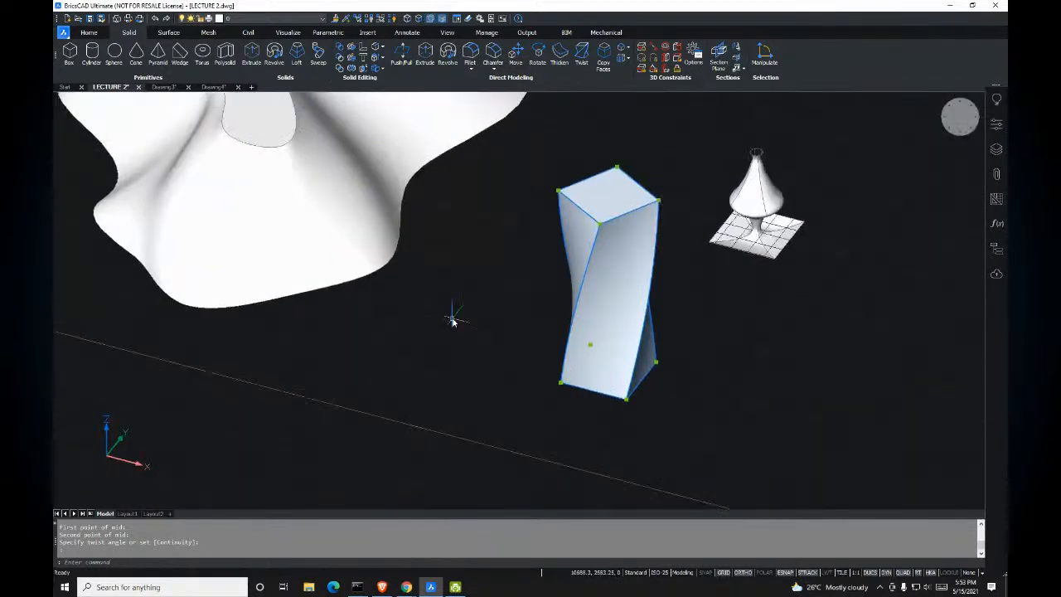
pyautogui.scroll(-2, 561, 320)
pyautogui.moveTo(561, 303); pyautogui.dragTo(520, 338, button='middle')
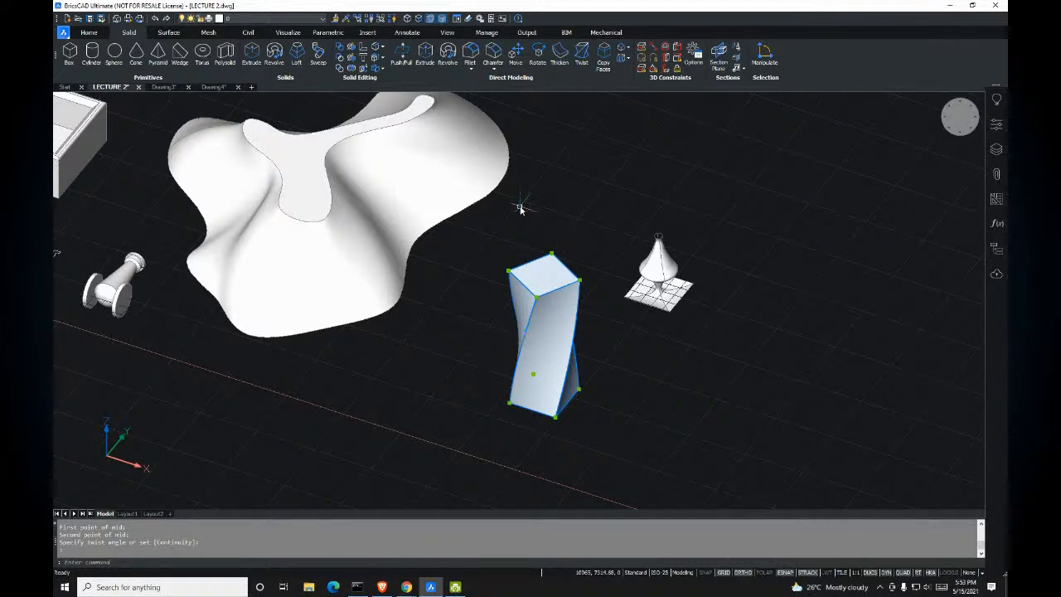
pyautogui.keyDown('shift'); pyautogui.moveTo(585, 325); pyautogui.dragTo(513, 275, button='middle'); pyautogui.keyUp('shift')
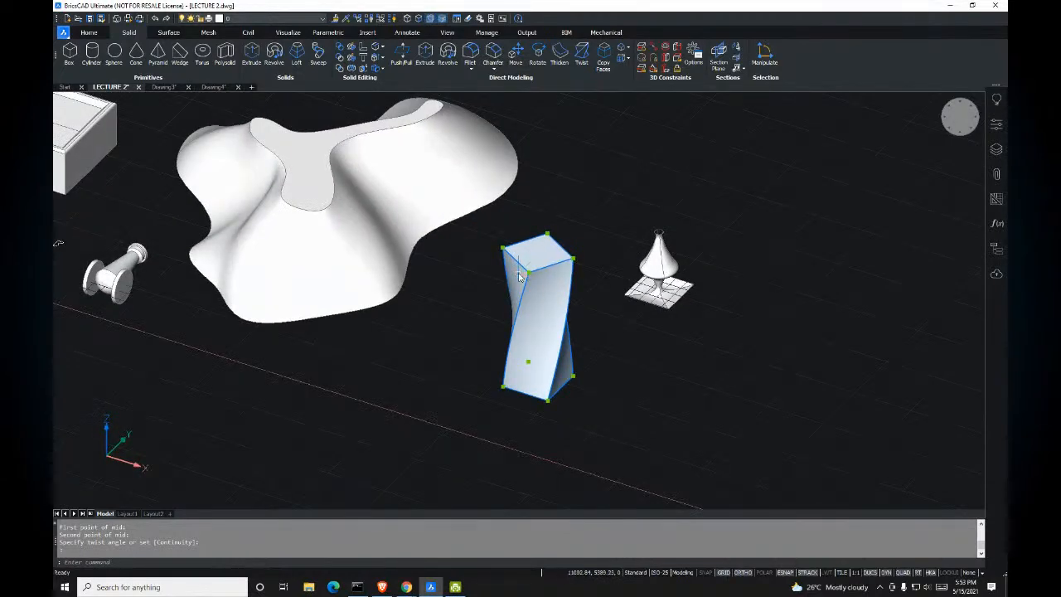
pyautogui.scroll(3, 530, 336)
pyautogui.press('Escape')
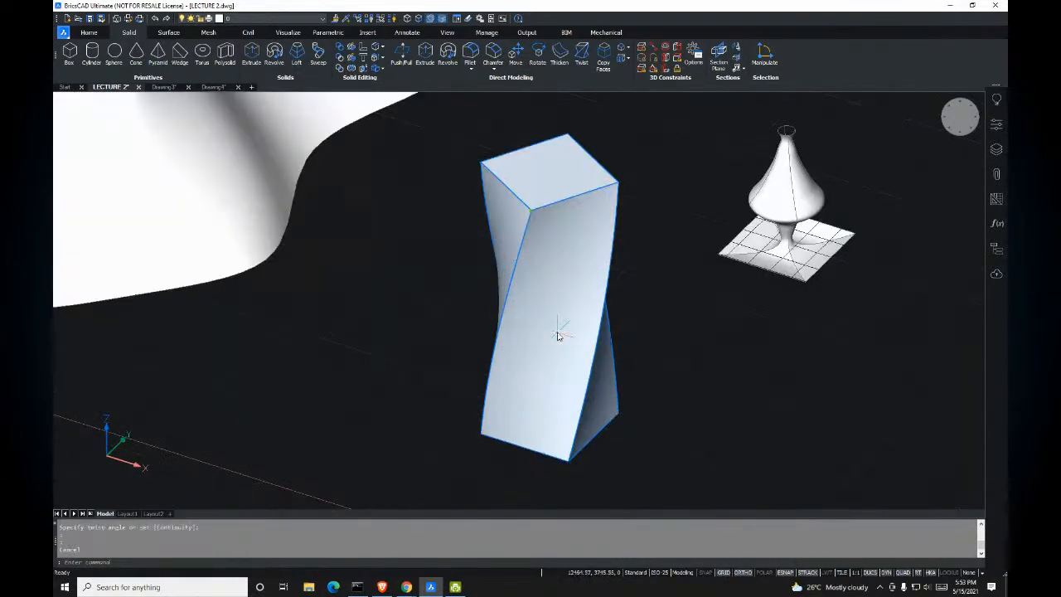
pyautogui.click(540, 214)
pyautogui.moveTo(530, 230)
pyautogui.keyDown('shift'); pyautogui.mouseDown(button='middle')
pyautogui.moveTo(781, 216)
pyautogui.moveTo(353, 221)
pyautogui.moveTo(587, 239)
pyautogui.moveTo(526, 234)
pyautogui.moveTo(561, 232)
pyautogui.moveTo(550, 235)
pyautogui.mouseUp(button='middle'); pyautogui.keyUp('shift')
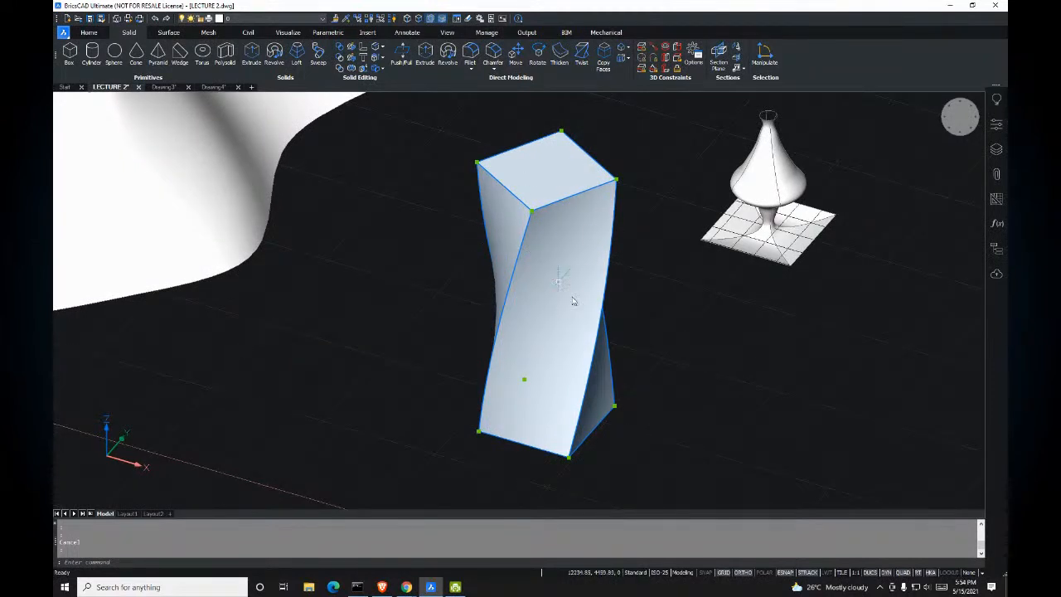
pyautogui.moveTo(560, 197)
pyautogui.scroll(-5, 497, 238)
pyautogui.moveTo(497, 239); pyautogui.dragTo(560, 285, button='middle')
pyautogui.moveTo(607, 260); pyautogui.dragTo(530, 275, button='middle')
pyautogui.moveTo(544, 171); pyautogui.dragTo(582, 202, button='middle')
pyautogui.scroll(1, 607, 60)
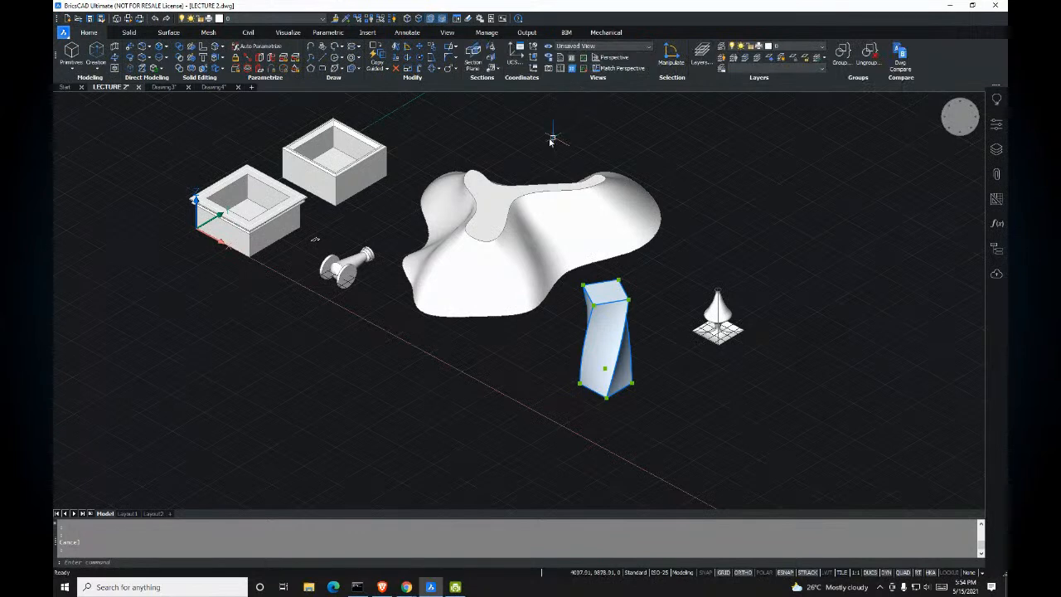
pyautogui.press('Escape')
# Step: Try to copy the plain side face along the X axis of the moulded hollow box with direct-modeling Copy Faces
pyautogui.click(141, 35)
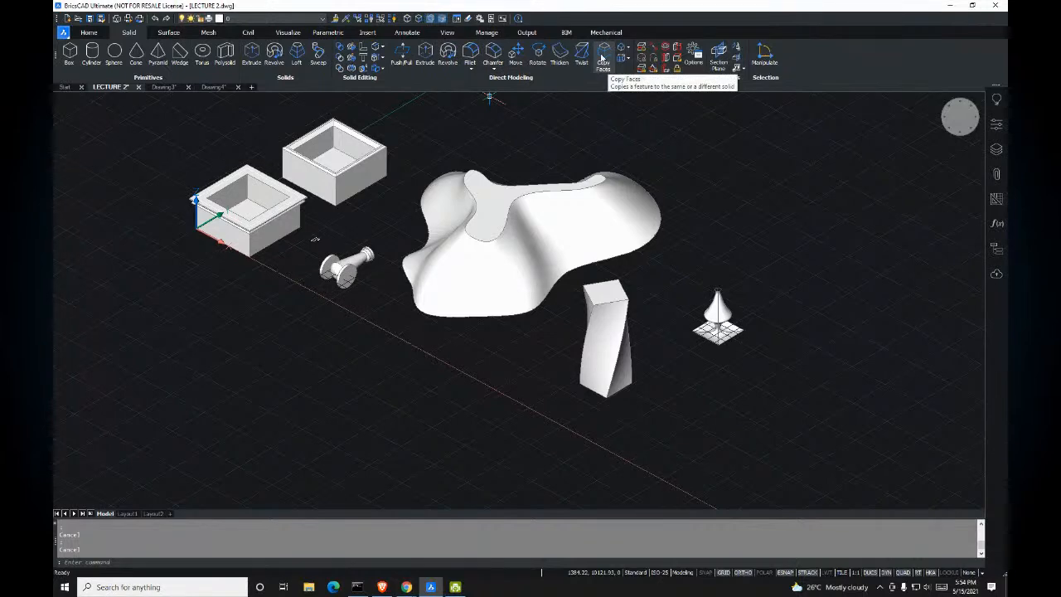
pyautogui.click(603, 63)
pyautogui.scroll(5, 215, 279)
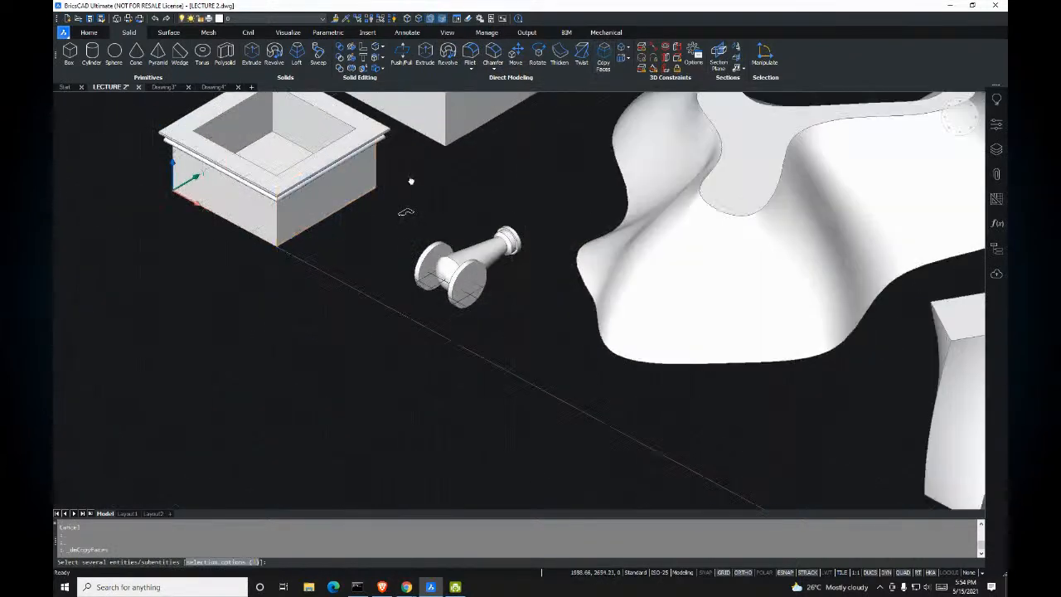
pyautogui.moveTo(405, 292); pyautogui.dragTo(495, 214, button='middle')
pyautogui.moveTo(384, 254); pyautogui.dragTo(458, 225, button='middle')
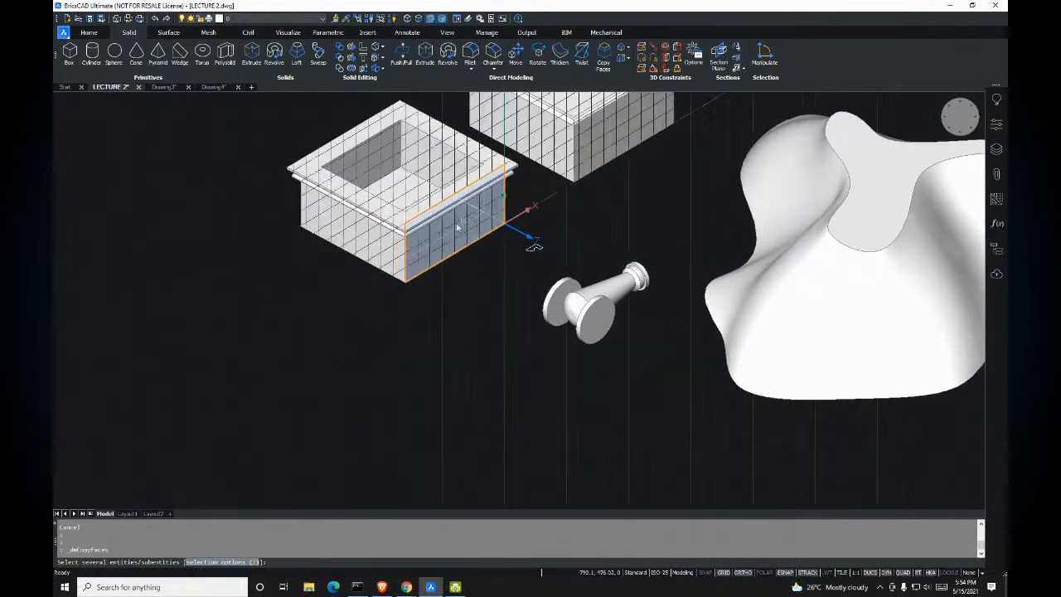
pyautogui.moveTo(398, 242); pyautogui.dragTo(437, 251, button='middle')
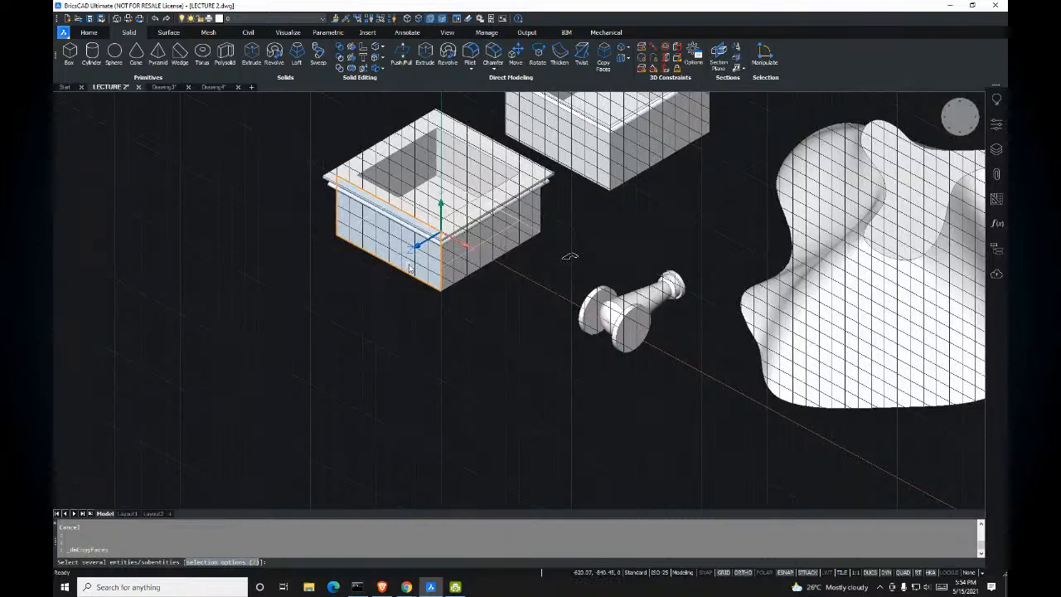
pyautogui.scroll(5, 411, 267)
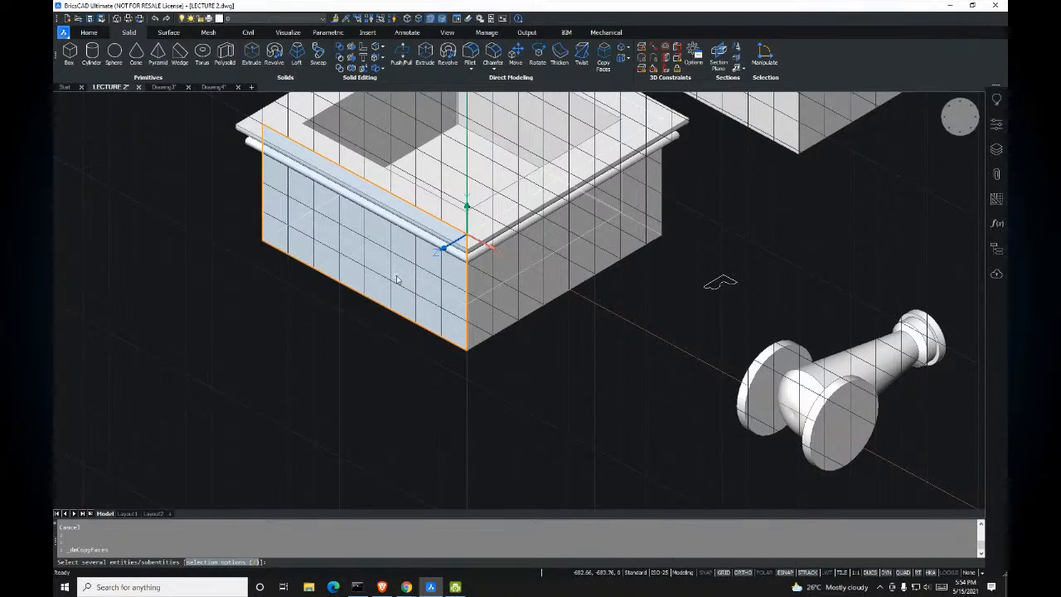
pyautogui.scroll(-3, 394, 280)
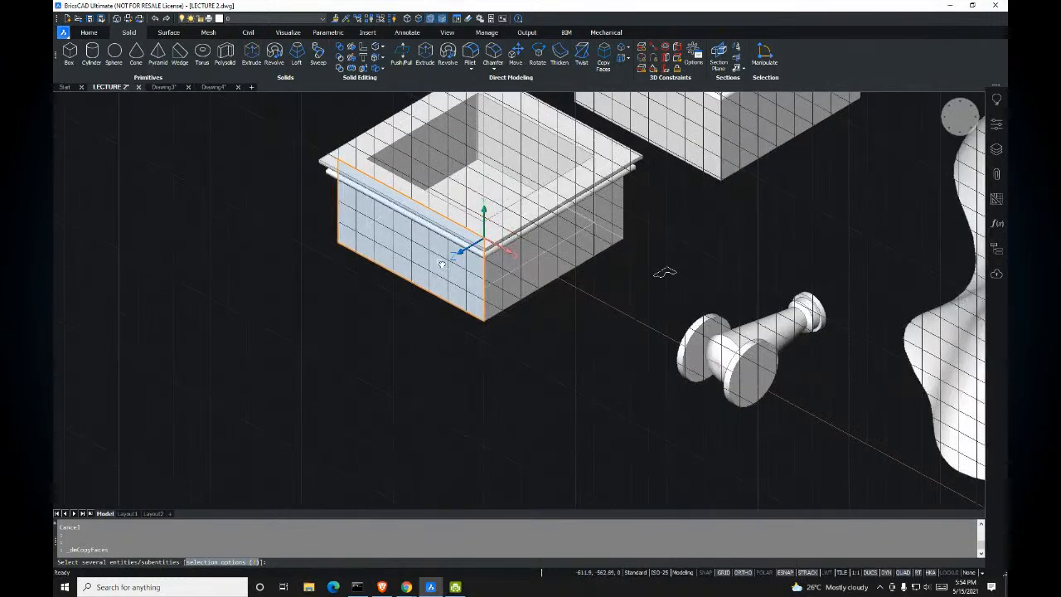
pyautogui.scroll(2, 441, 264)
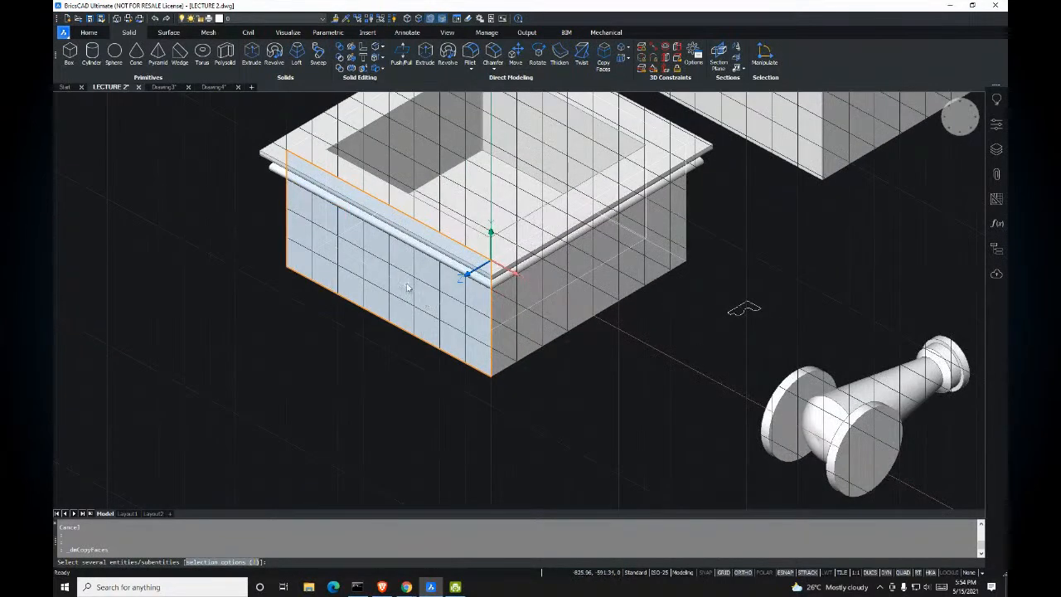
pyautogui.click(406, 287)
pyautogui.press('Return')
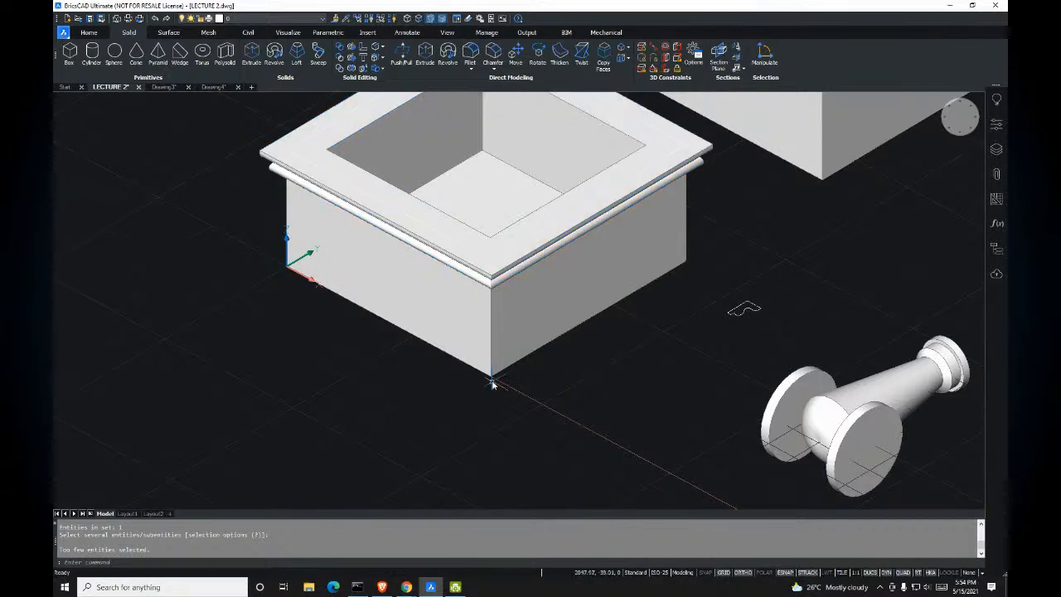
# Step: Retry the direct-modeling face copy on the same X-axis side of the moulded box, closing with a cancel
pyautogui.press('Return')
pyautogui.click(473, 343)
pyautogui.press('Return')
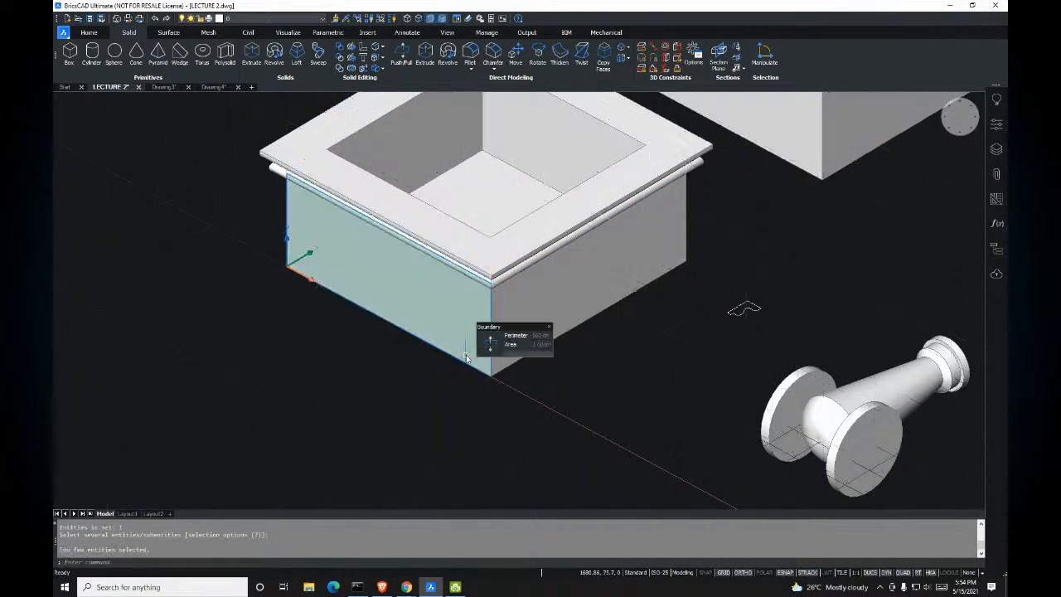
pyautogui.moveTo(492, 345)
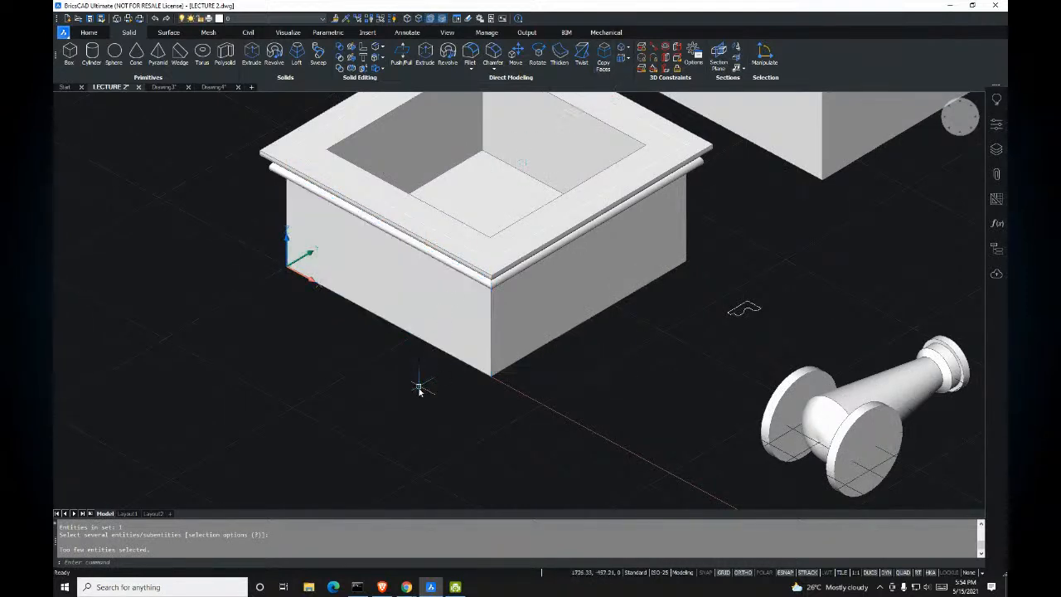
pyautogui.moveTo(398, 356); pyautogui.dragTo(400, 361, button='middle')
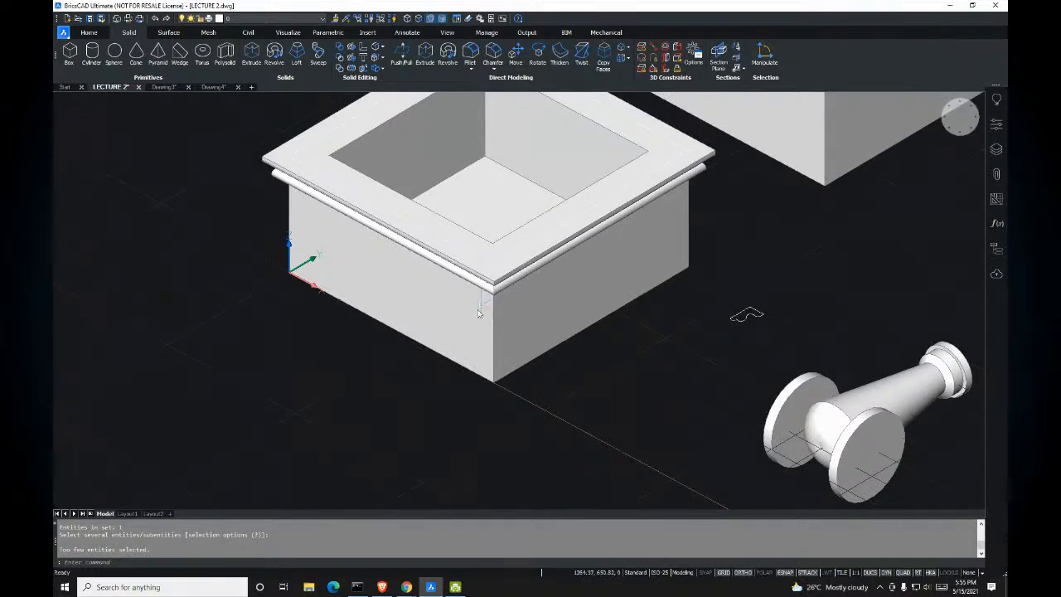
pyautogui.moveTo(489, 300); pyautogui.dragTo(492, 321, button='middle')
pyautogui.press('Escape')
# Step: Try direct-modeling Copy Faces on the adjacent side face of the moulded box, facing the lying turned solid
pyautogui.keyDown('shift'); pyautogui.moveTo(367, 320); pyautogui.dragTo(383, 421, button='middle'); pyautogui.keyUp('shift')
pyautogui.moveTo(526, 241); pyautogui.dragTo(471, 255, button='middle')
pyautogui.click(610, 63)
pyautogui.moveTo(492, 423); pyautogui.dragTo(410, 320, button='middle')
pyautogui.click(409, 319)
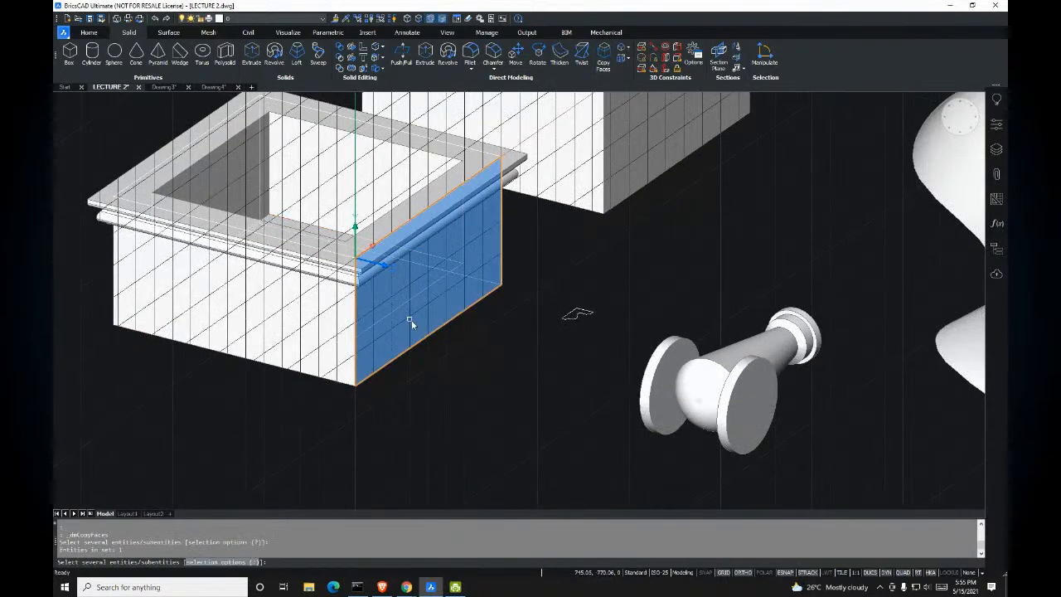
pyautogui.press('Return')
pyautogui.keyDown('shift'); pyautogui.moveTo(511, 278); pyautogui.dragTo(481, 298, button='middle'); pyautogui.keyUp('shift')
pyautogui.press('Escape')
# Step: Copy the moulded box's X-axis side face with the solid-editing Copy Faces command, placing it outside the box in the negative Y direction
pyautogui.click(382, 60)
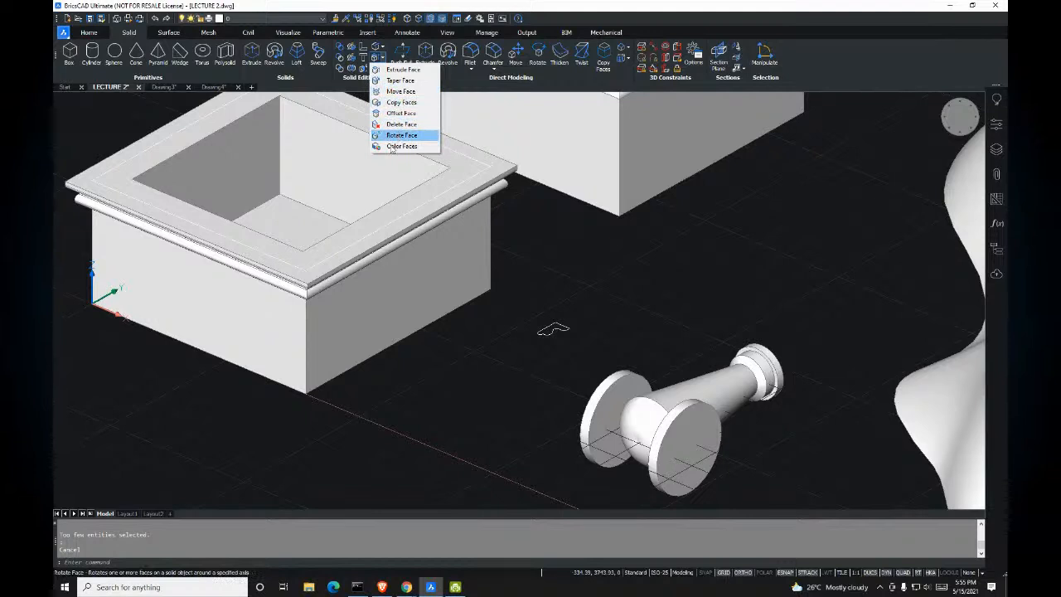
pyautogui.click(405, 102)
pyautogui.click(256, 303)
pyautogui.press('Return')
pyautogui.click(253, 336)
pyautogui.moveTo(243, 341); pyautogui.dragTo(441, 240, button='middle')
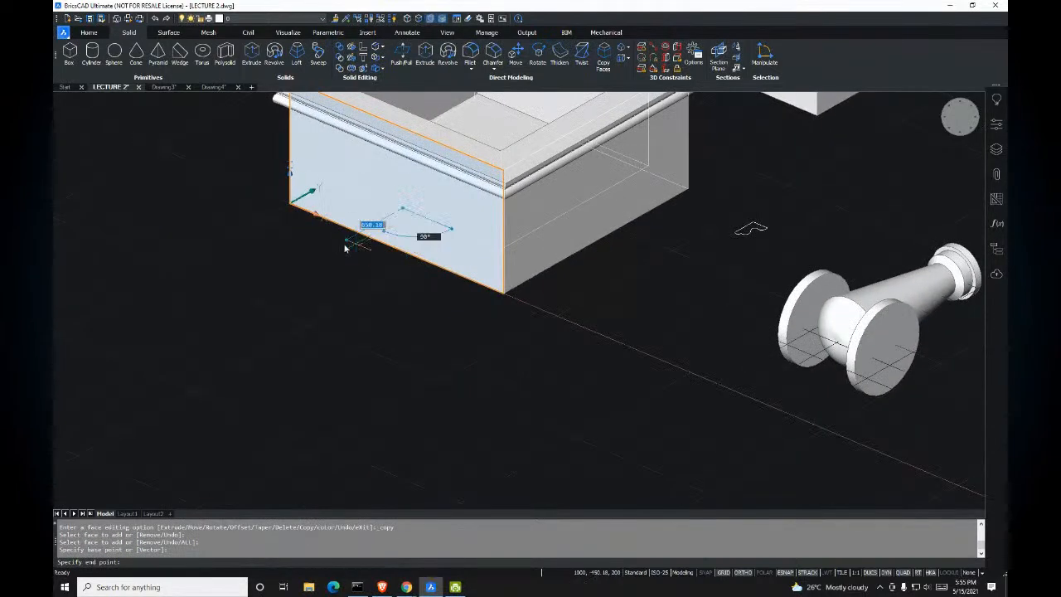
pyautogui.click(300, 274)
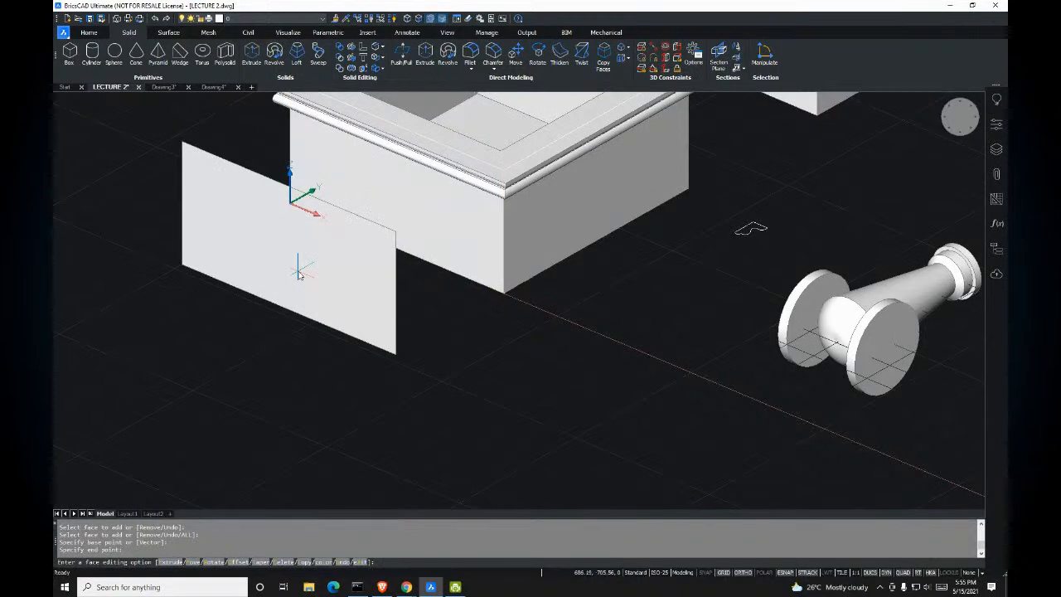
pyautogui.press('Return')
# Step: Examine the copied face beside the moulded box and the neighbouring solids
pyautogui.keyDown('shift'); pyautogui.moveTo(490, 224); pyautogui.dragTo(520, 207, button='middle'); pyautogui.keyUp('shift')
pyautogui.scroll(-5, 521, 208)
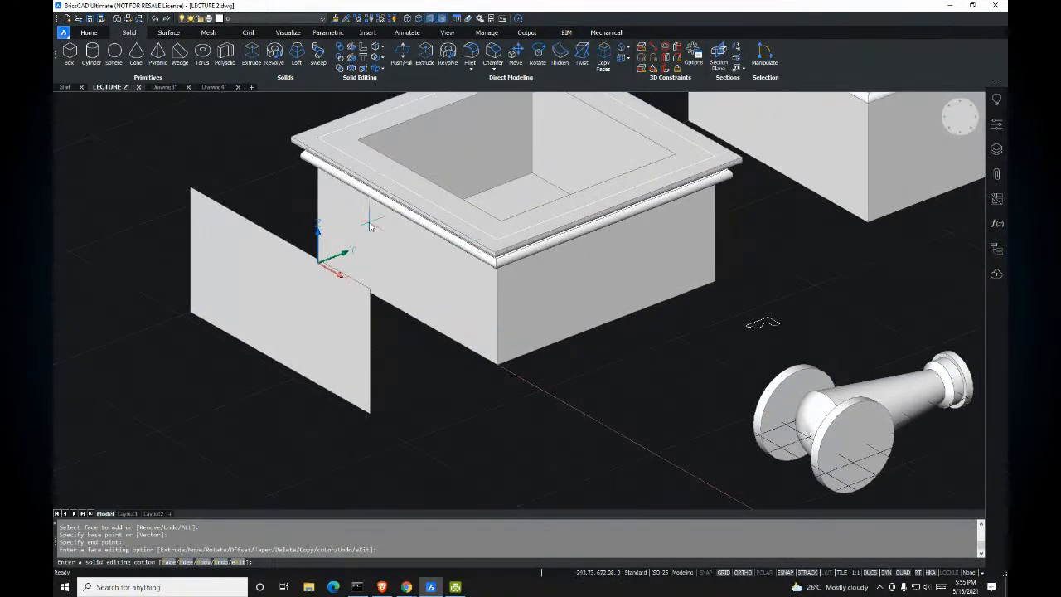
pyautogui.scroll(1, 404, 237)
pyautogui.keyDown('shift'); pyautogui.moveTo(403, 238); pyautogui.dragTo(377, 238, button='middle'); pyautogui.keyUp('shift')
pyautogui.moveTo(442, 239); pyautogui.dragTo(378, 243, button='middle')
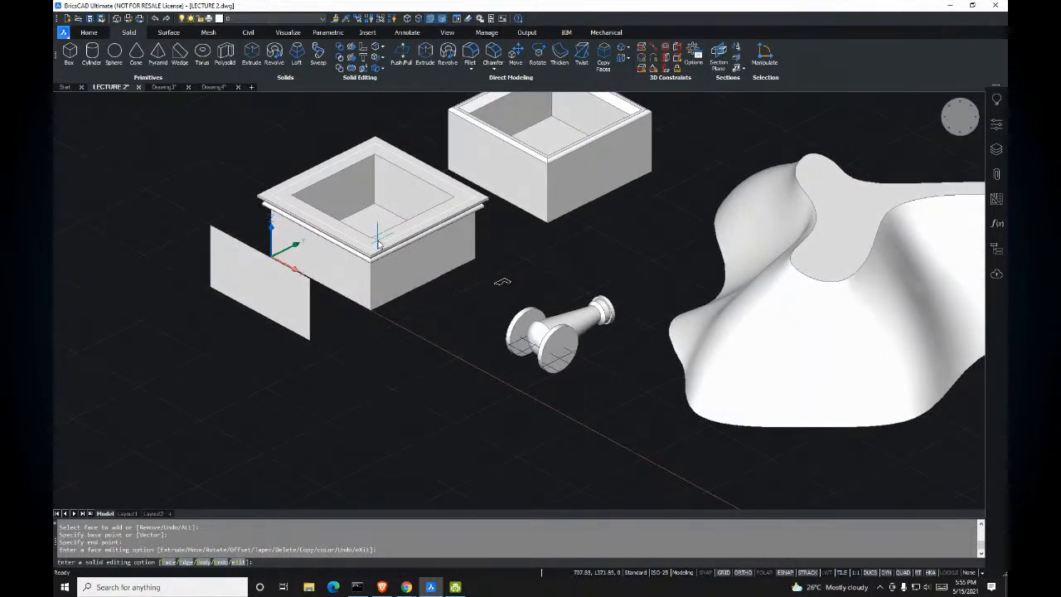
pyautogui.moveTo(378, 243); pyautogui.dragTo(343, 251, button='middle')
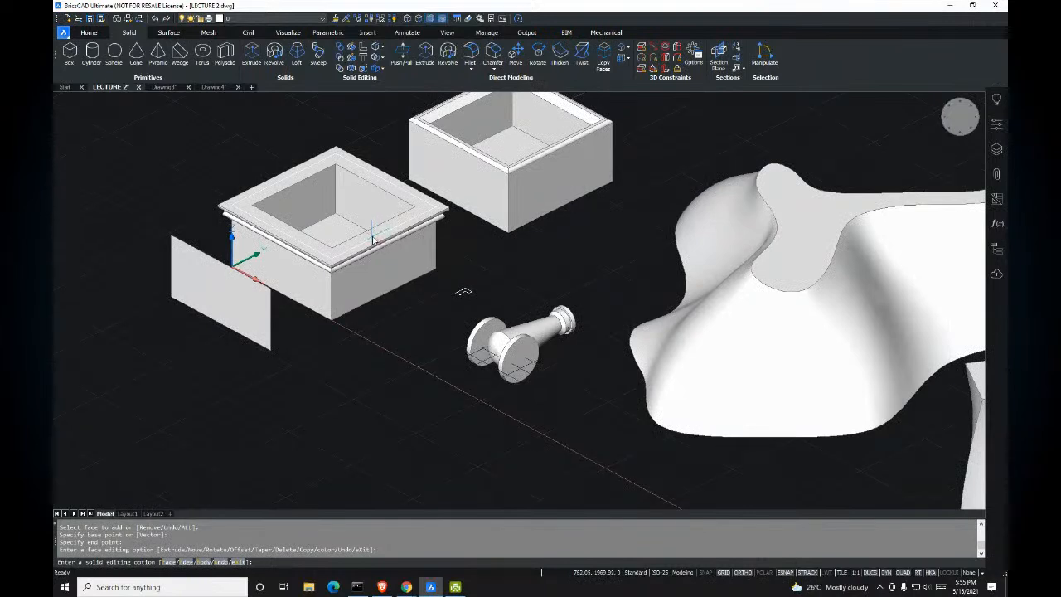
pyautogui.moveTo(426, 201); pyautogui.dragTo(393, 210, button='middle')
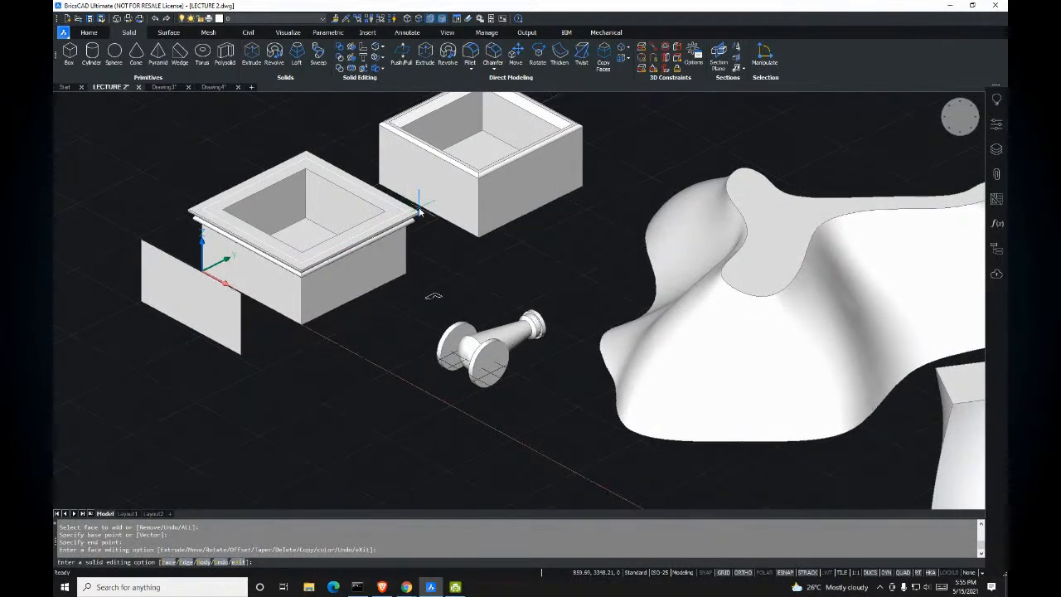
pyautogui.moveTo(426, 207); pyautogui.dragTo(393, 214, button='middle')
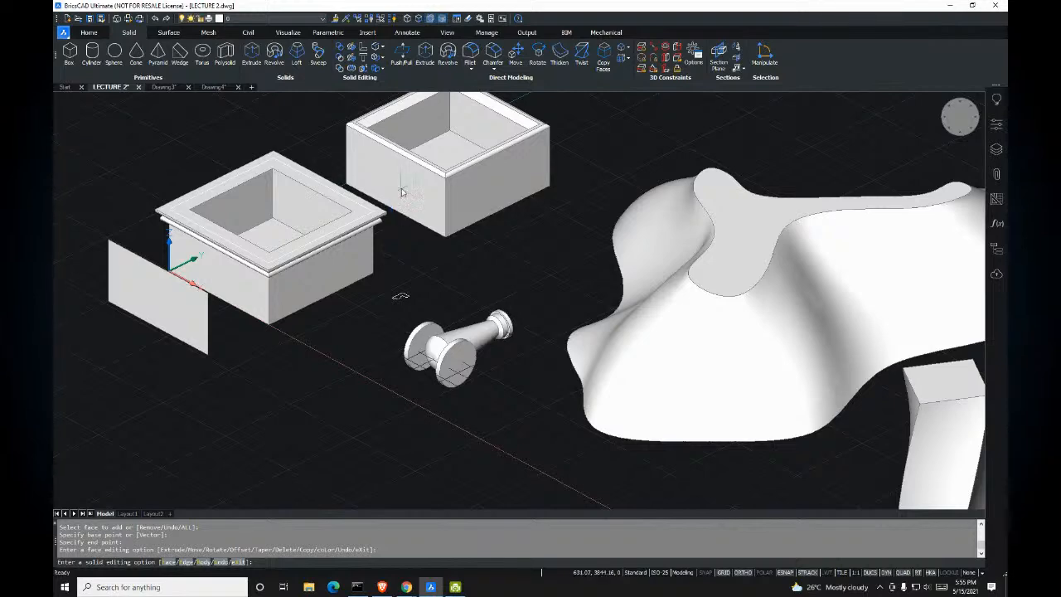
pyautogui.scroll(-3, 472, 235)
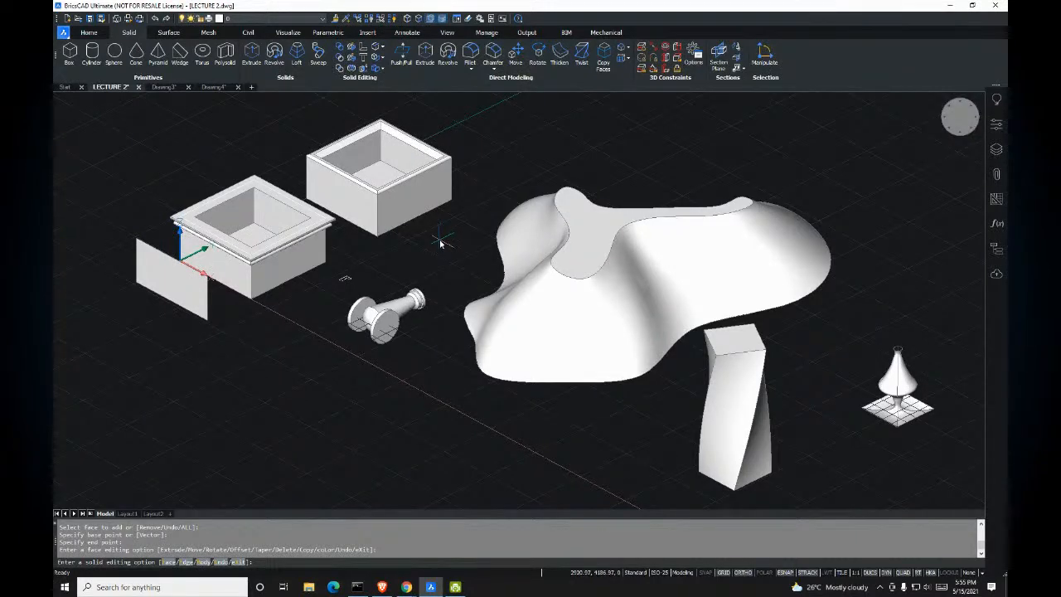
pyautogui.scroll(-2, 376, 264)
pyautogui.write('IK')
pyautogui.press('Return')
pyautogui.scroll(2, 437, 248)
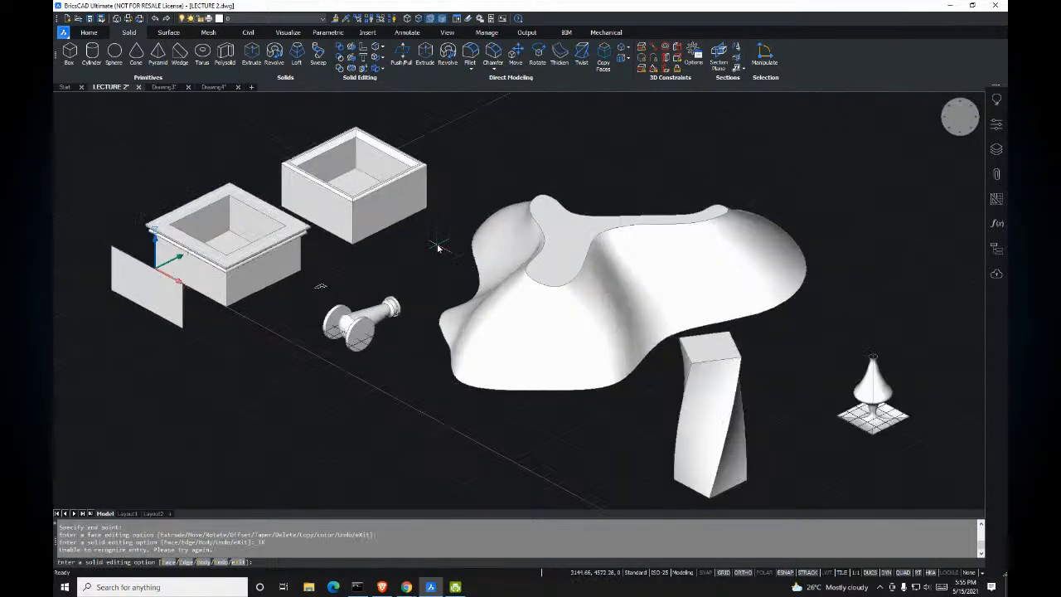
pyautogui.moveTo(437, 248); pyautogui.dragTo(426, 236, button='middle')
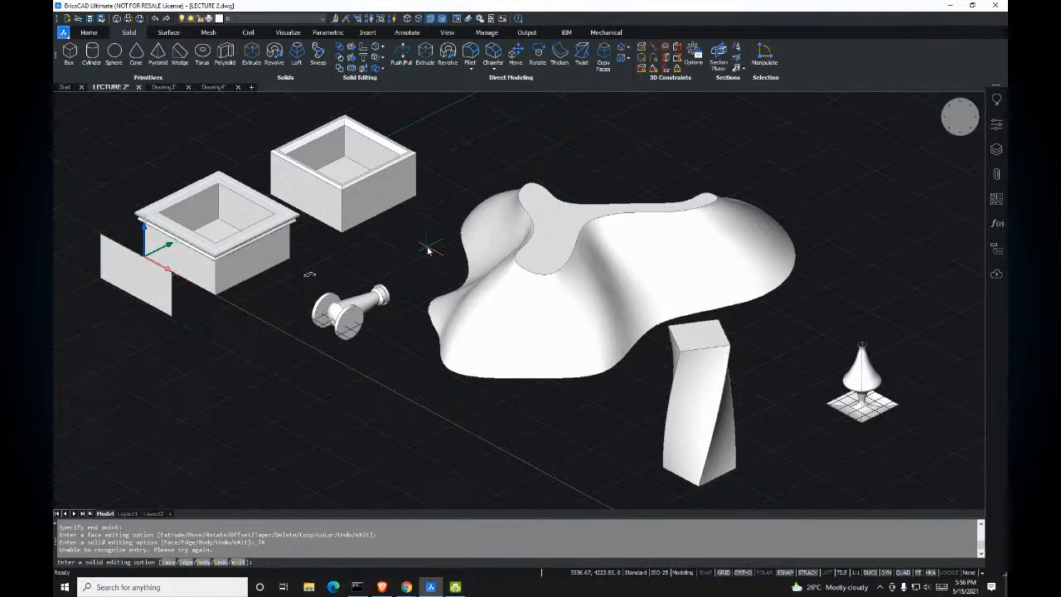
pyautogui.moveTo(428, 248); pyautogui.dragTo(416, 242, button='middle')
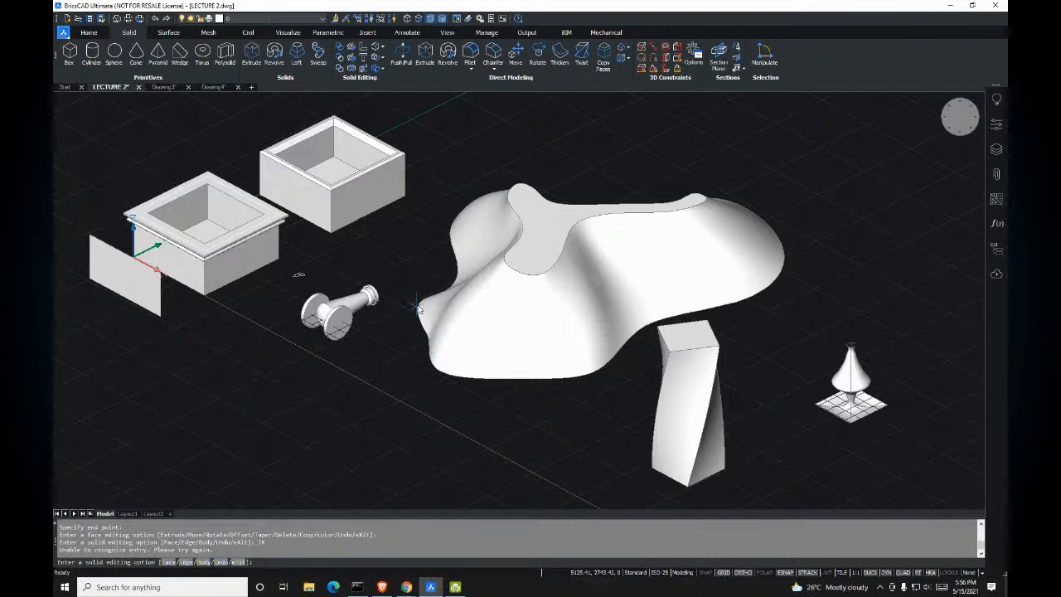
pyautogui.moveTo(424, 305); pyautogui.dragTo(435, 305, button='middle')
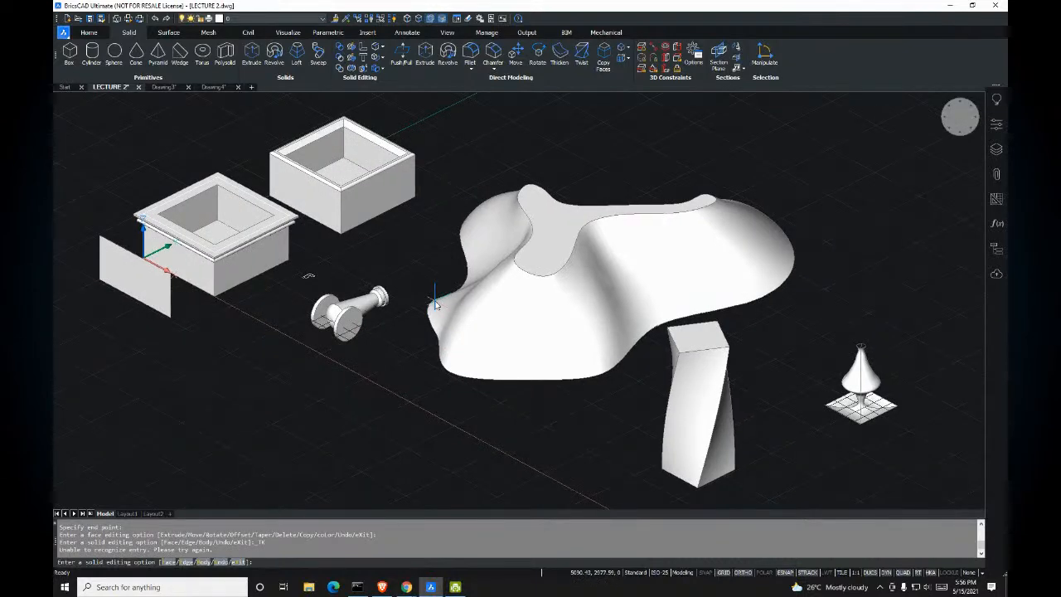
pyautogui.moveTo(466, 247); pyautogui.dragTo(483, 267, button='middle')
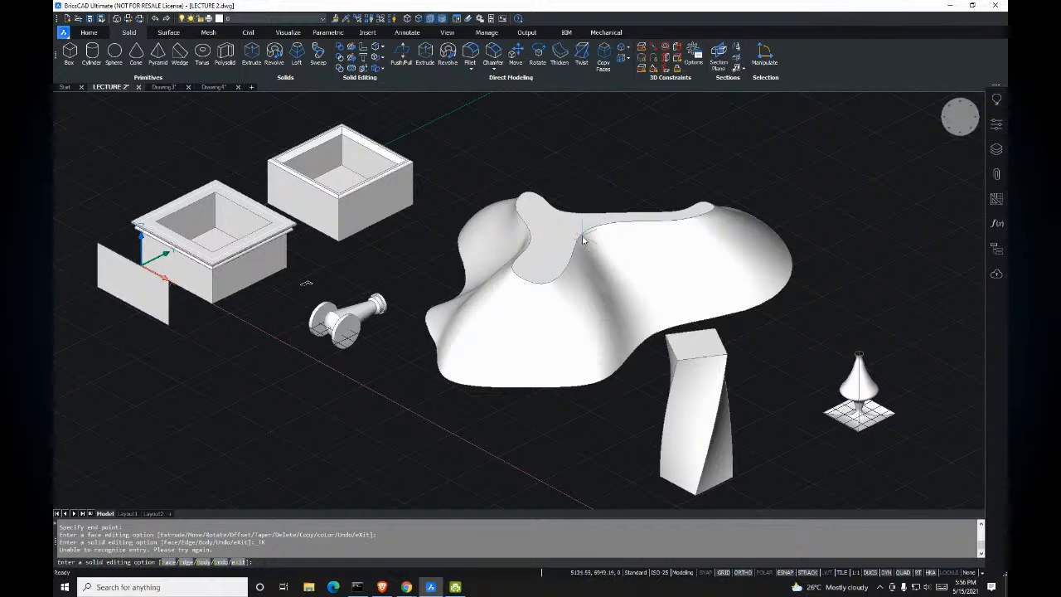
pyautogui.keyDown('shift'); pyautogui.moveTo(570, 262); pyautogui.dragTo(556, 238, button='middle'); pyautogui.keyUp('shift')
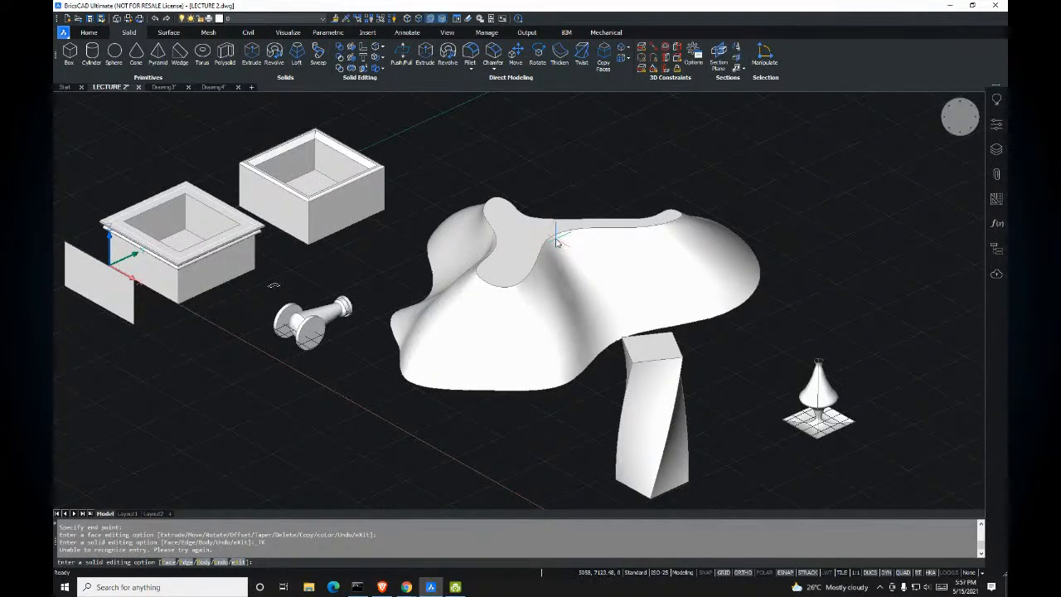
pyautogui.scroll(-3, 554, 240)
pyautogui.scroll(2, 544, 237)
pyautogui.moveTo(544, 237); pyautogui.dragTo(517, 258, button='middle')
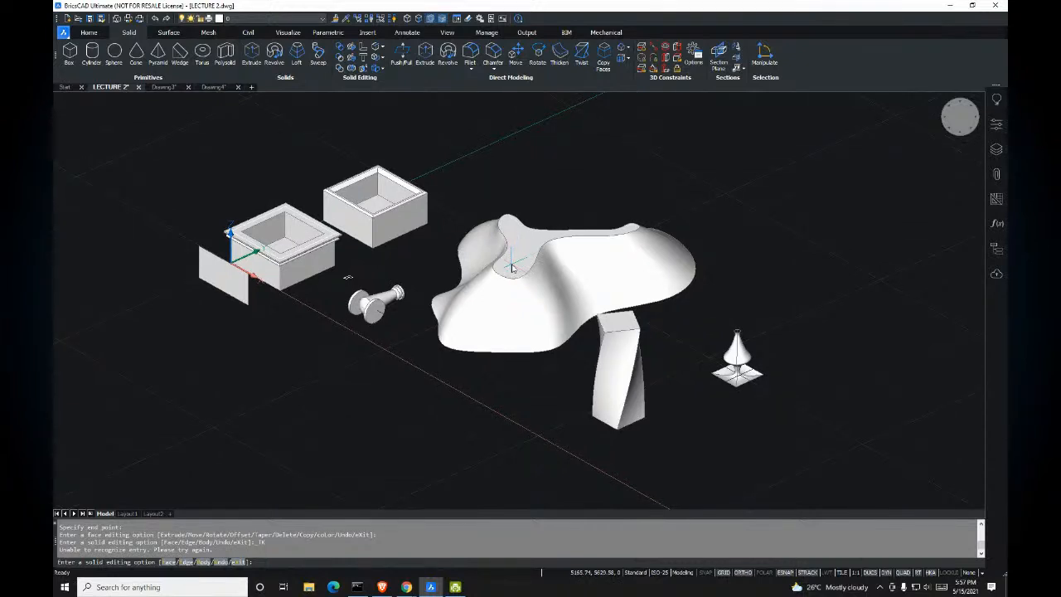
pyautogui.keyDown('shift'); pyautogui.moveTo(482, 234); pyautogui.dragTo(508, 286, button='middle'); pyautogui.keyUp('shift')
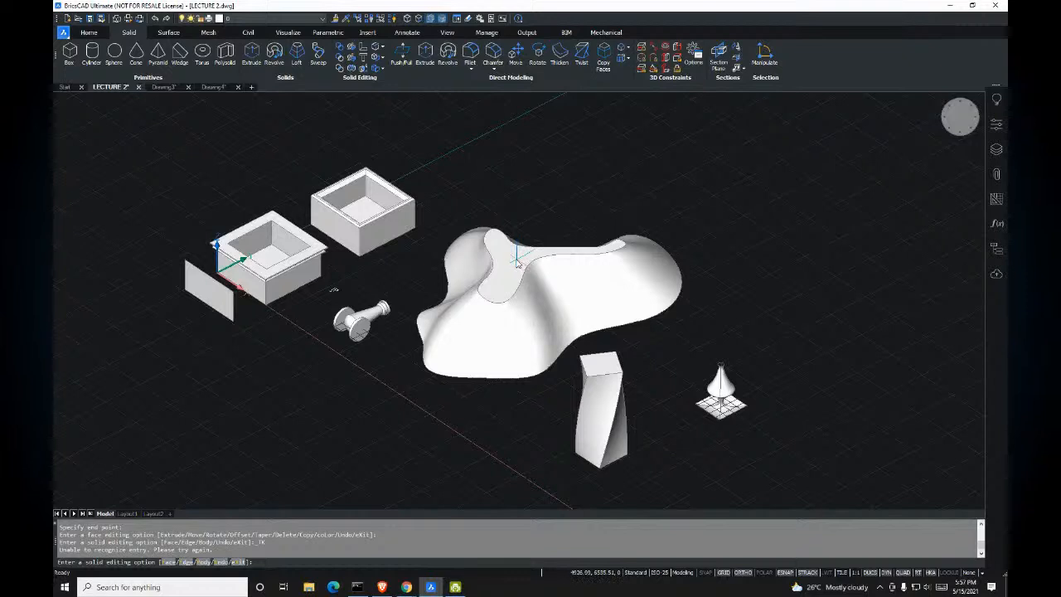
pyautogui.keyDown('shift'); pyautogui.moveTo(514, 268); pyautogui.dragTo(550, 239, button='middle'); pyautogui.keyUp('shift')
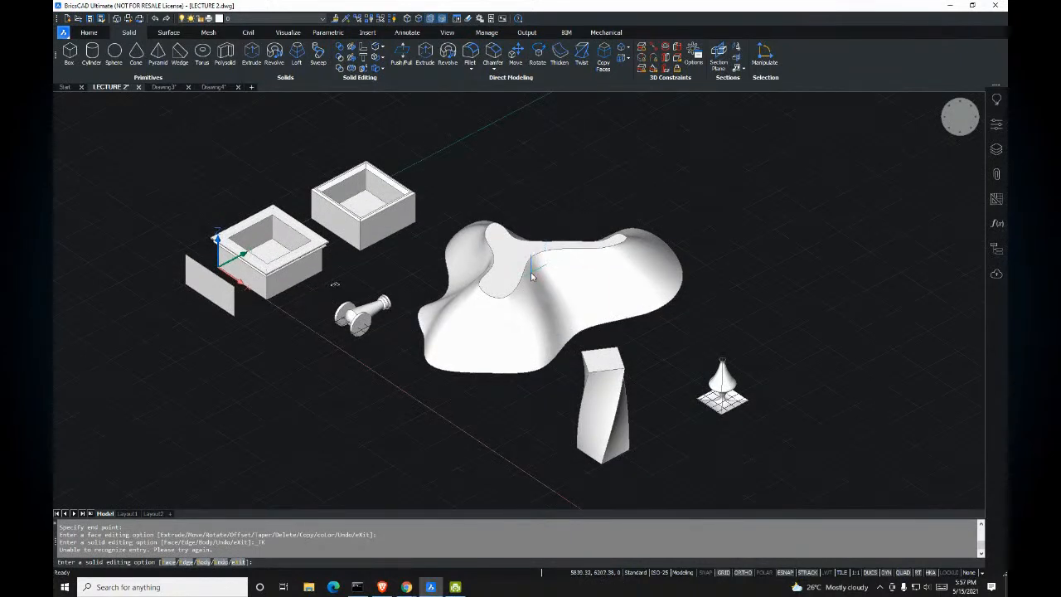
pyautogui.keyDown('shift'); pyautogui.moveTo(522, 274); pyautogui.dragTo(510, 277, button='middle'); pyautogui.keyUp('shift')
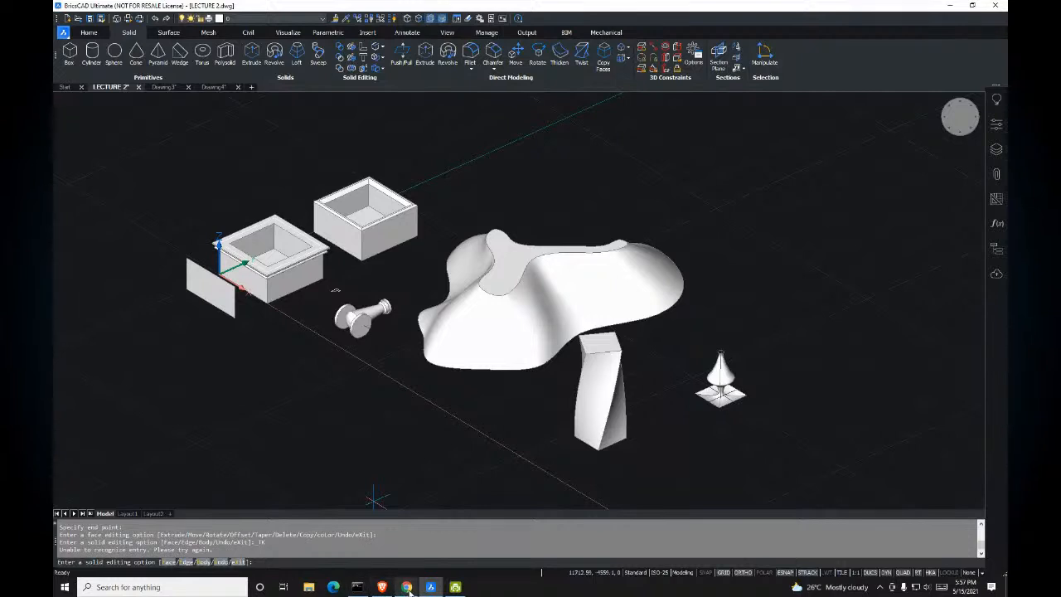
# Step: Switch to the StreamYard studio window in Chrome and stop sharing the screen
pyautogui.moveTo(403, 580)
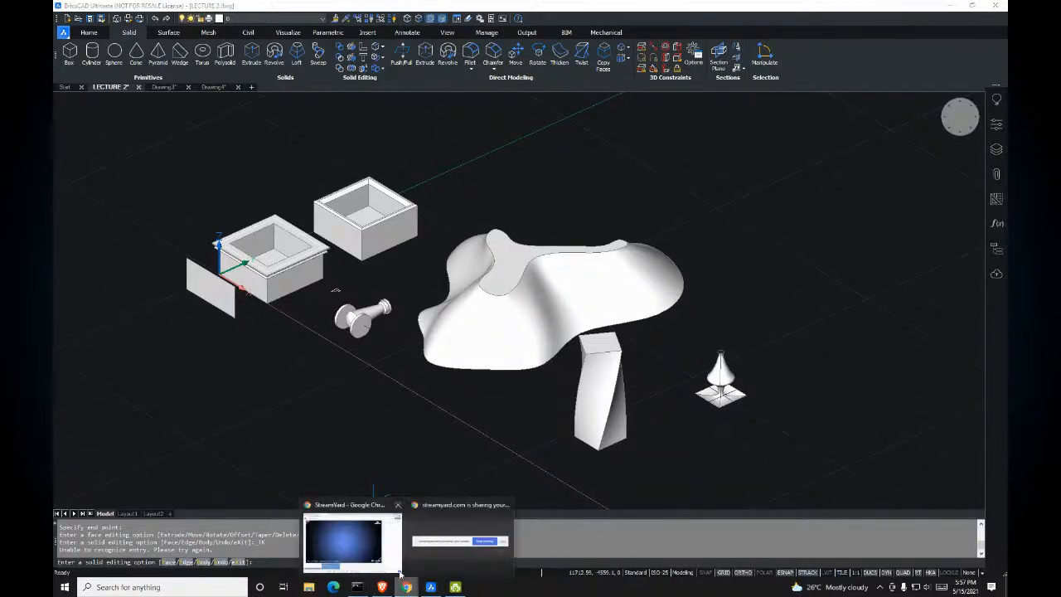
pyautogui.click(386, 553)
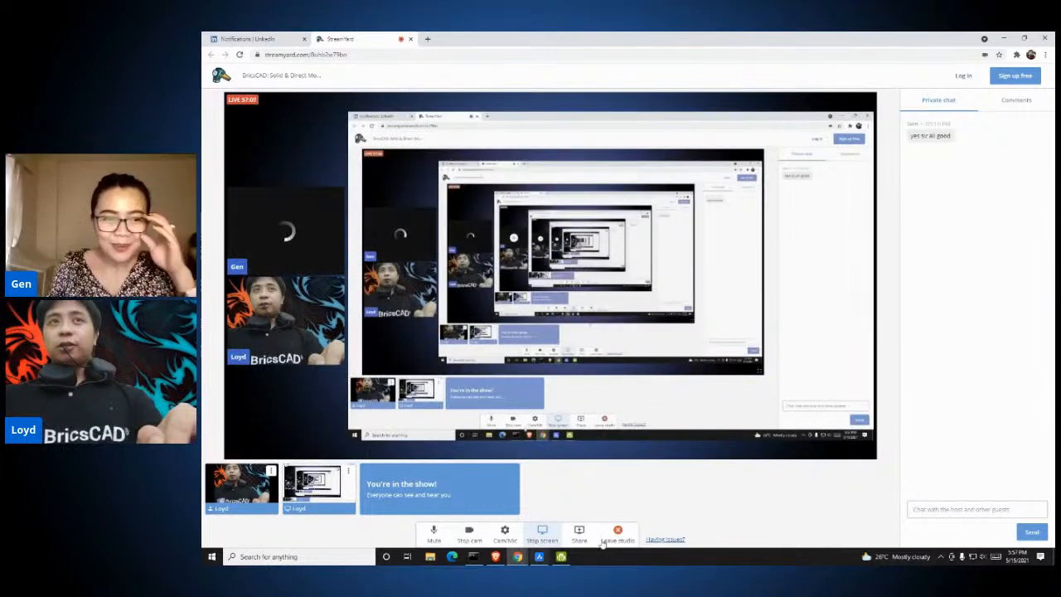
pyautogui.click(543, 535)
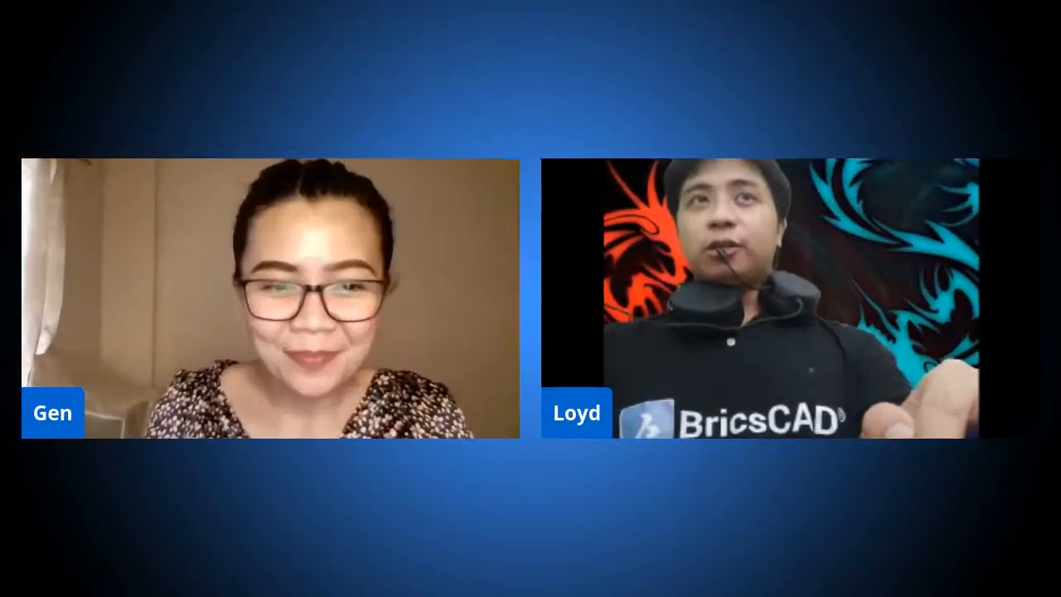